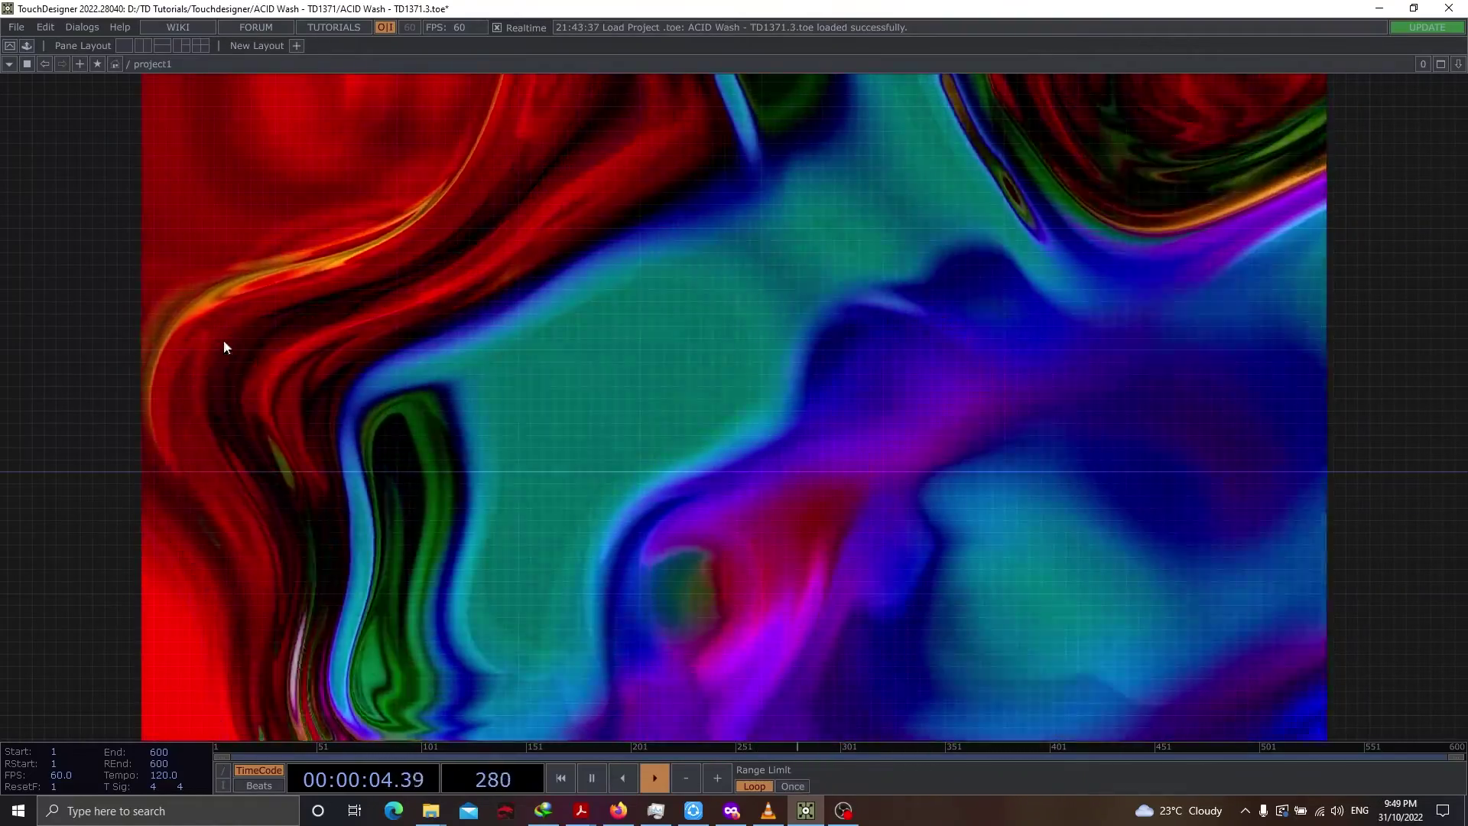
Clear the old network by marquee-selecting all its operators and deleting them
{"action": "left_click_drag", "start_coordinate": [81, 358], "coordinate": [427, 365]}
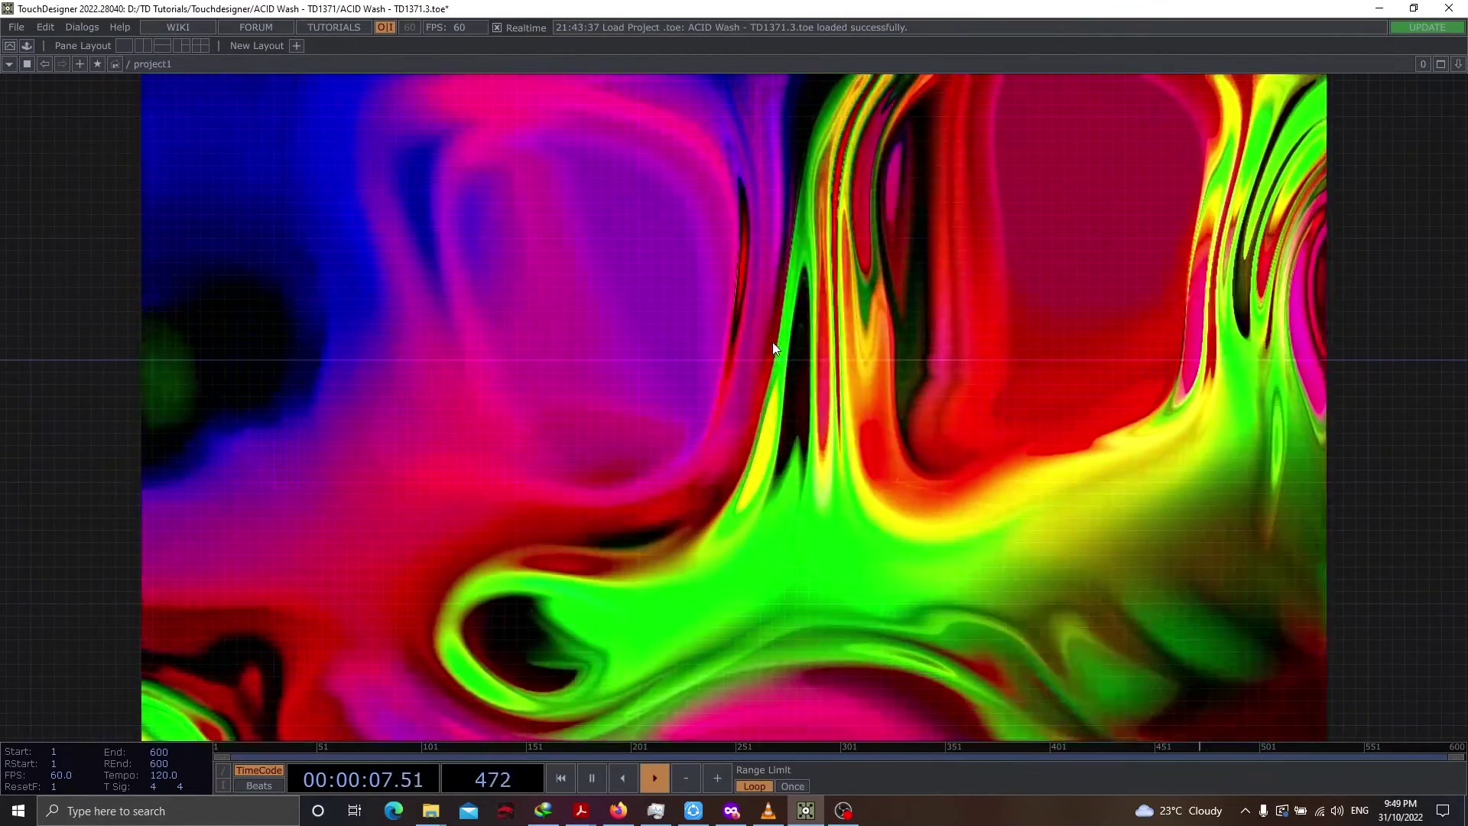
{"action": "left_click_drag", "start_coordinate": [173, 396], "coordinate": [767, 419]}
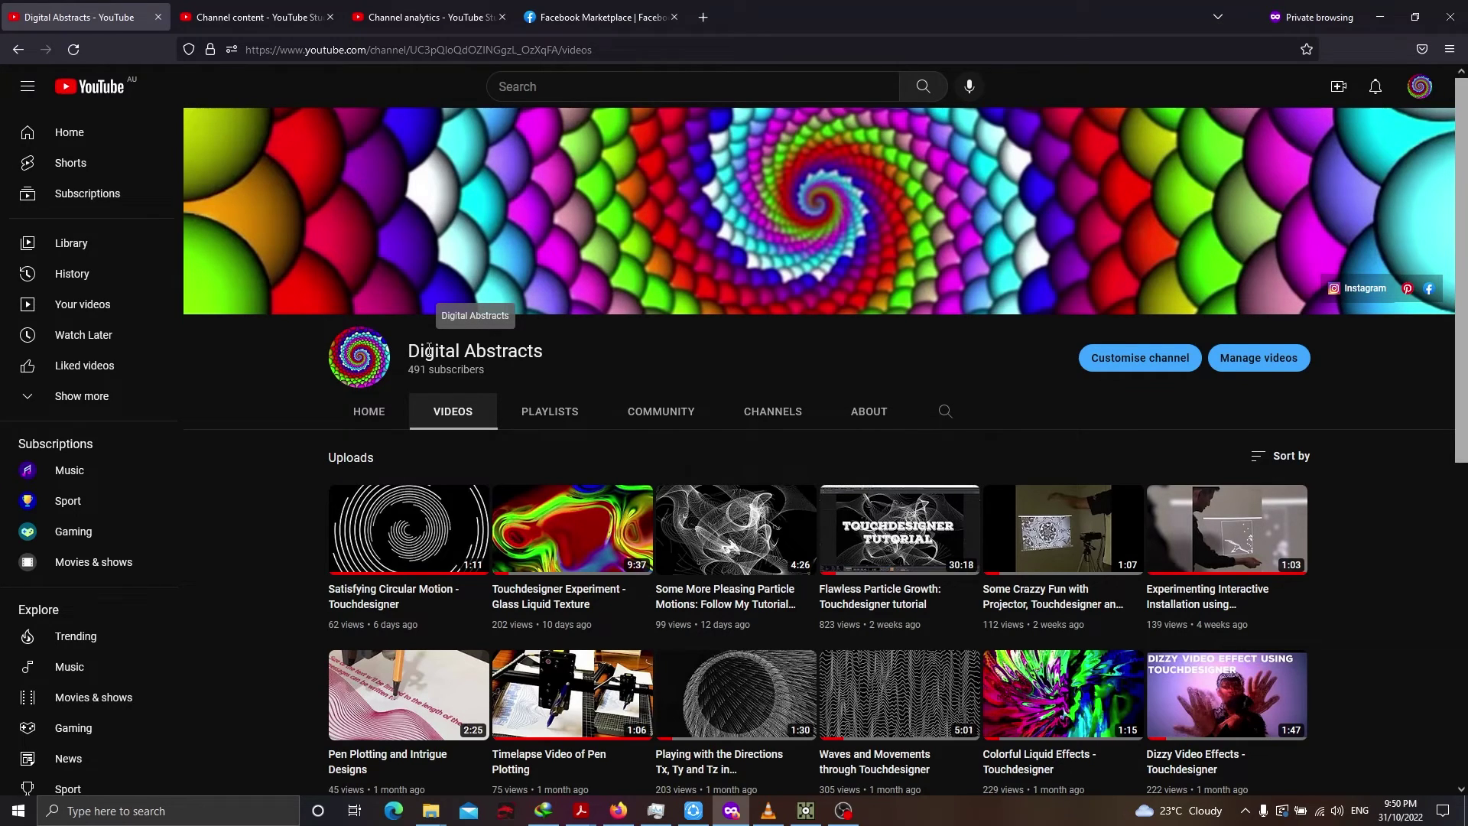
{"action": "scroll", "coordinate": [881, 425], "scroll_direction": "down", "scroll_amount": 4}
{"action": "scroll", "coordinate": [881, 425], "scroll_direction": "down", "scroll_amount": 1}
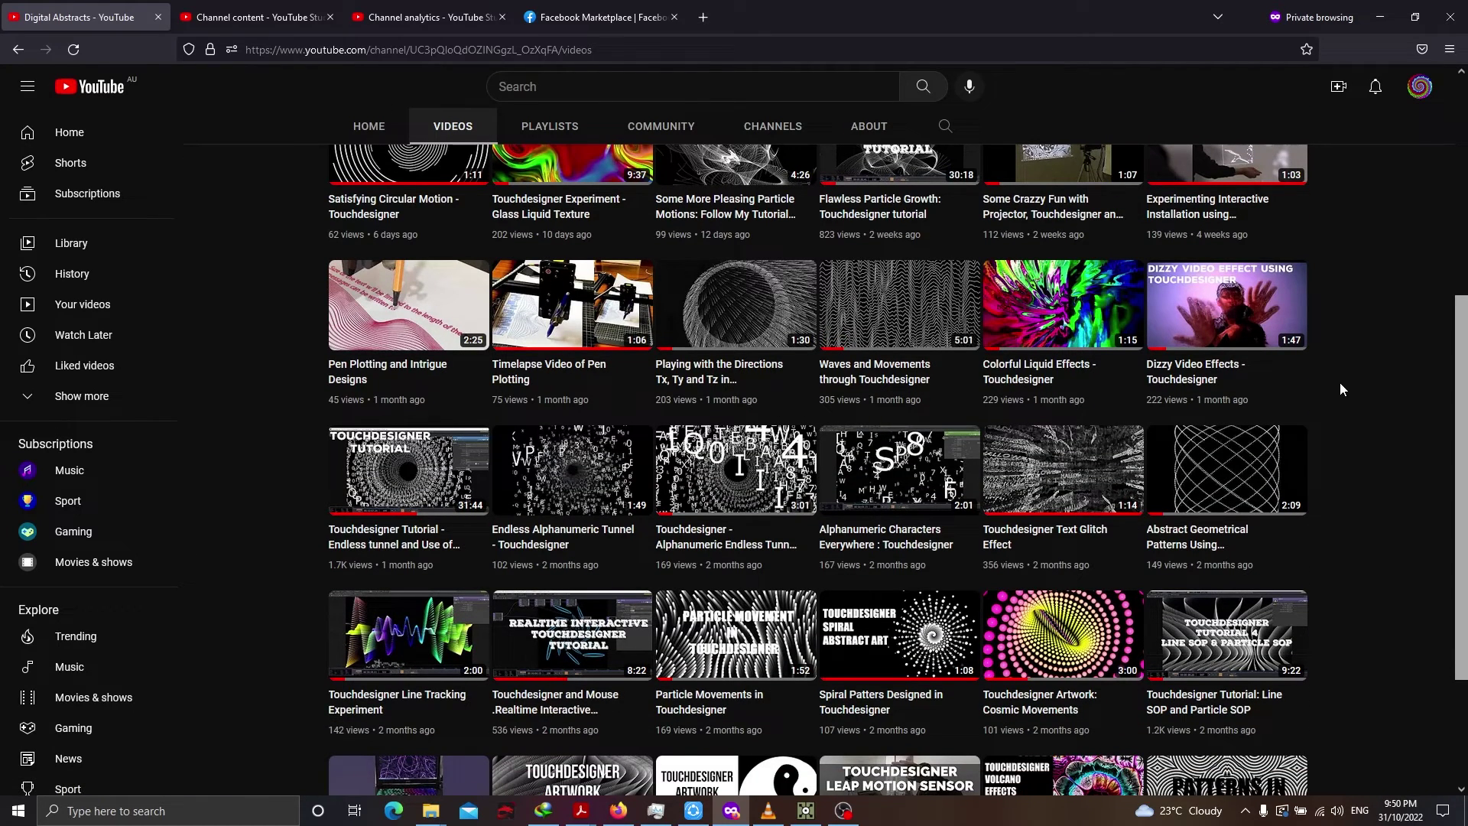
{"action": "scroll", "coordinate": [1340, 388], "scroll_direction": "down", "scroll_amount": 3}
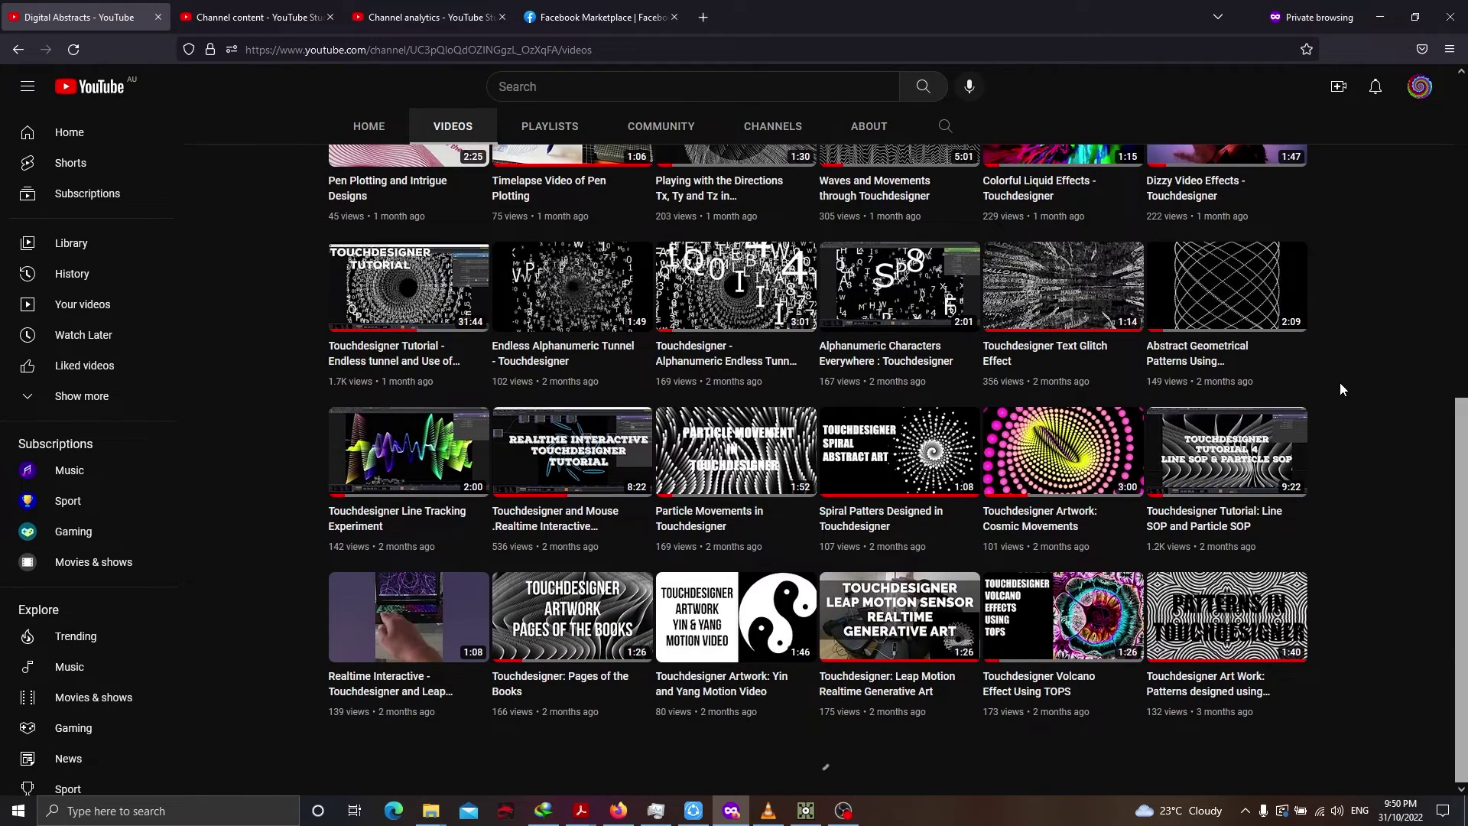
{"action": "scroll", "coordinate": [1340, 389], "scroll_direction": "up", "scroll_amount": 3}
{"action": "scroll", "coordinate": [1339, 389], "scroll_direction": "up", "scroll_amount": 3}
{"action": "scroll", "coordinate": [1339, 390], "scroll_direction": "up", "scroll_amount": 2}
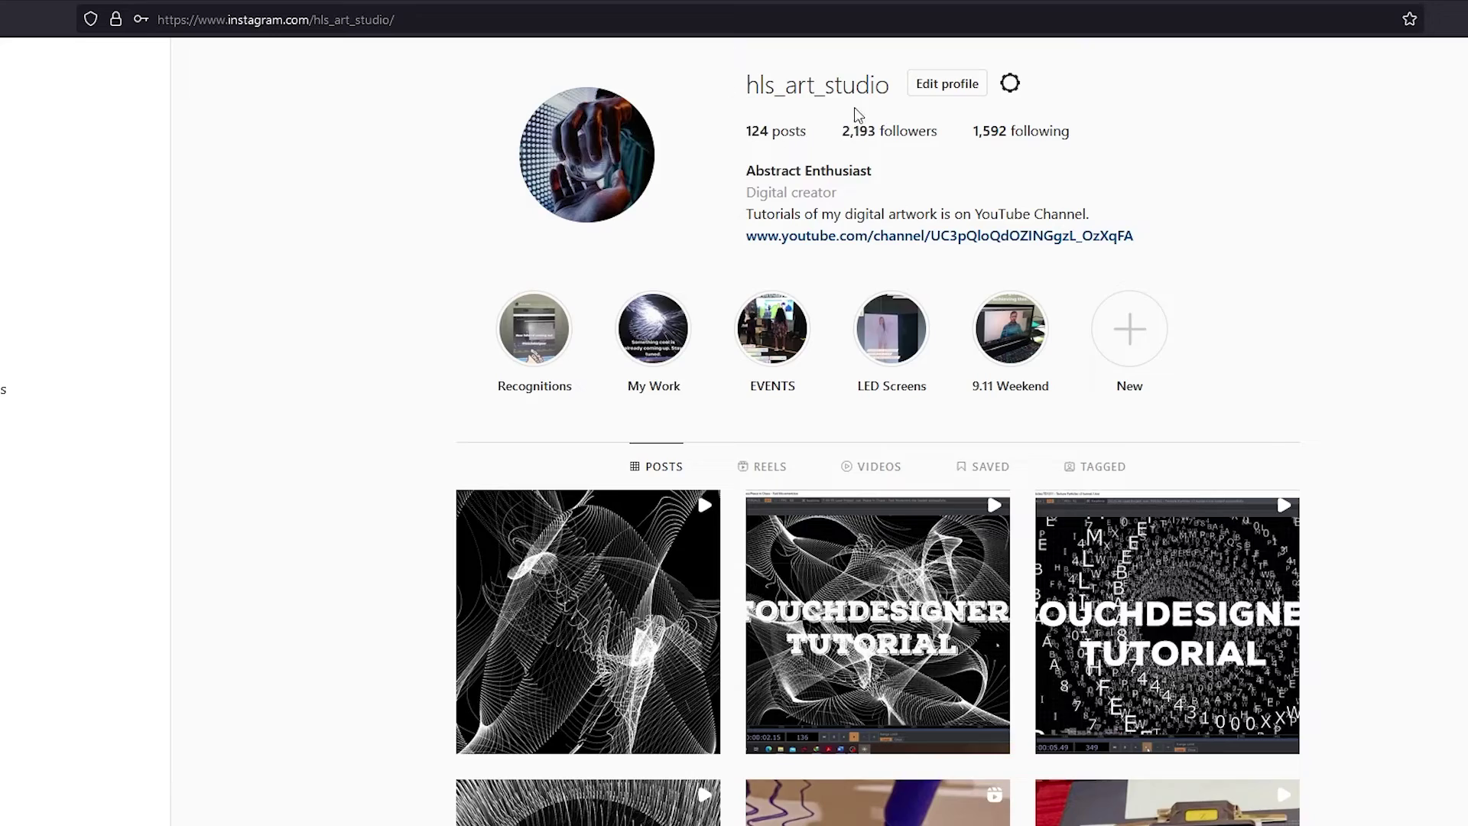
{"action": "scroll", "coordinate": [995, 275], "scroll_direction": "down", "scroll_amount": 6}
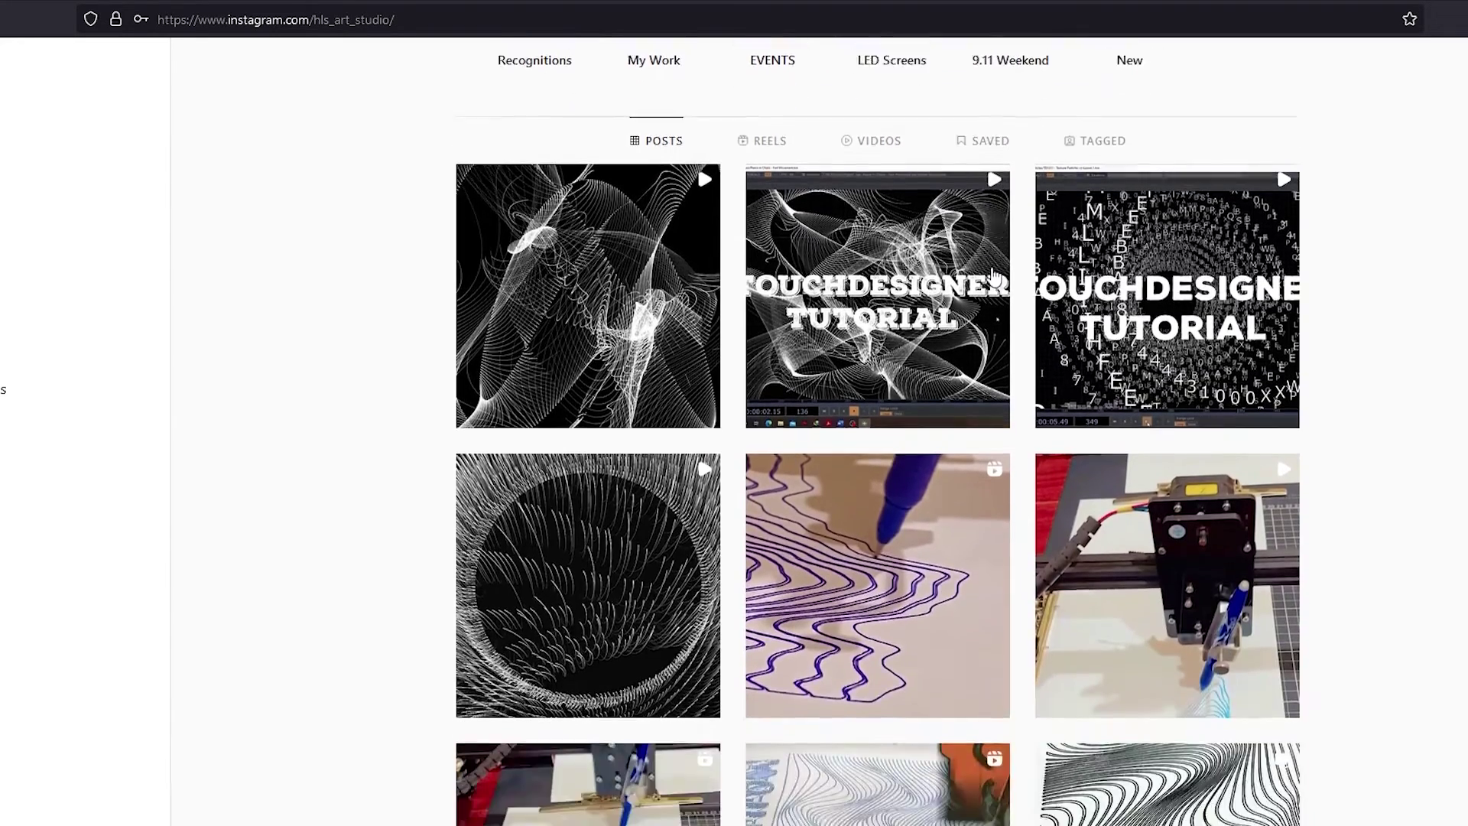
{"action": "scroll", "coordinate": [1175, 358], "scroll_direction": "up", "scroll_amount": 6}
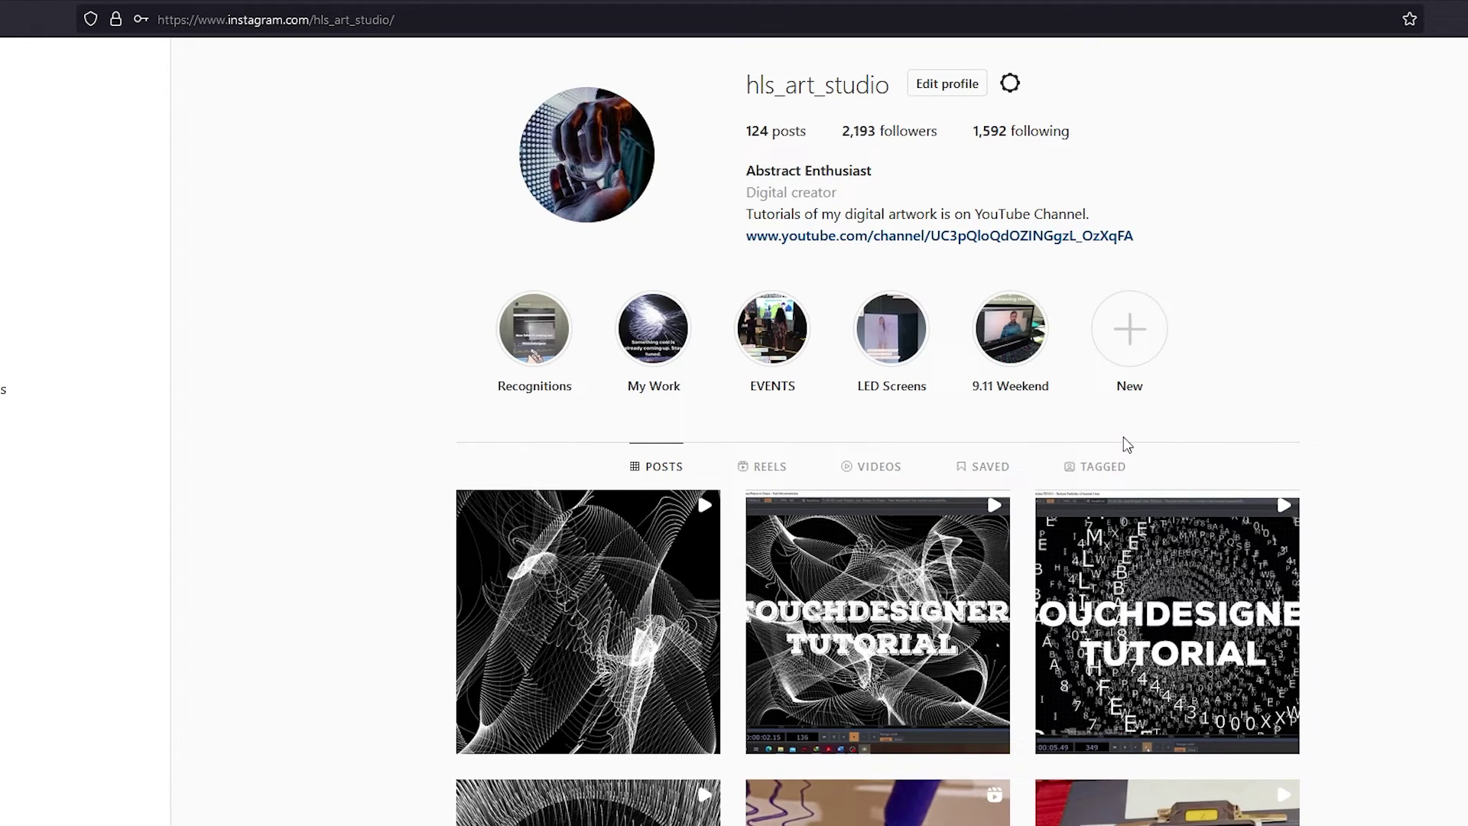
{"action": "scroll", "coordinate": [903, 514], "scroll_direction": "down", "scroll_amount": 2}
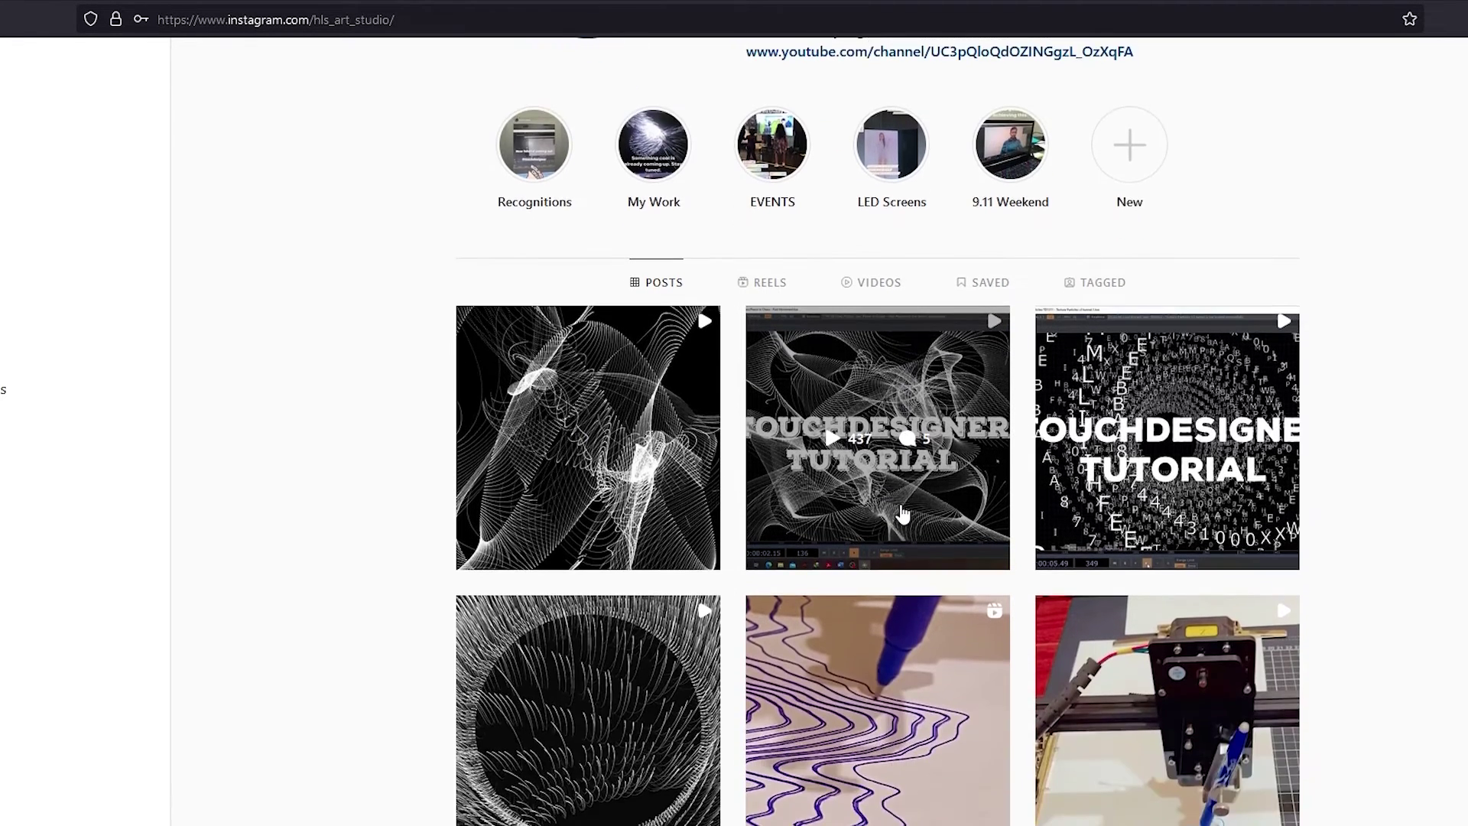
{"action": "scroll", "coordinate": [903, 514], "scroll_direction": "down", "scroll_amount": 3}
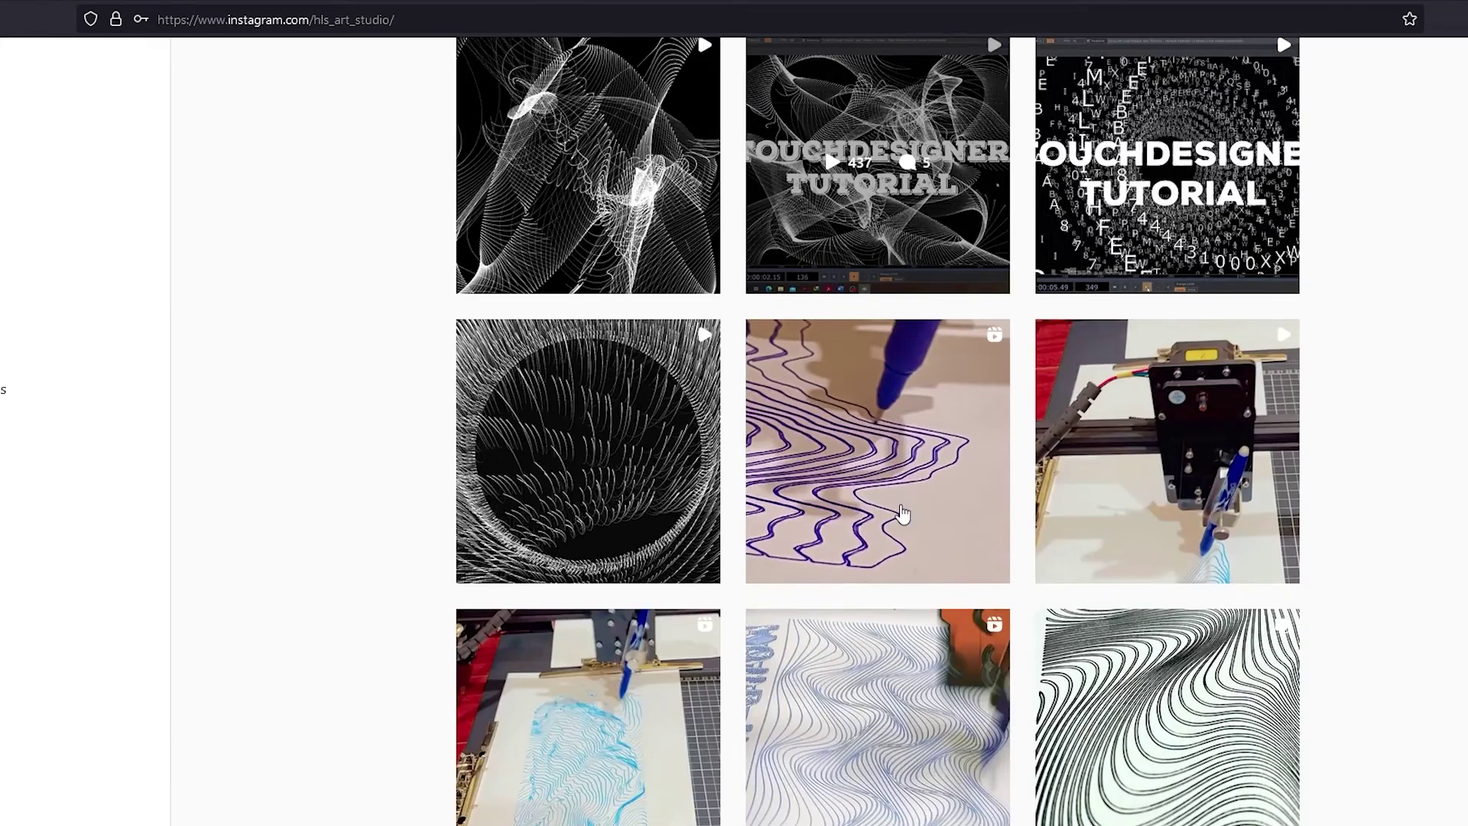
{"action": "scroll", "coordinate": [903, 514], "scroll_direction": "down", "scroll_amount": 8}
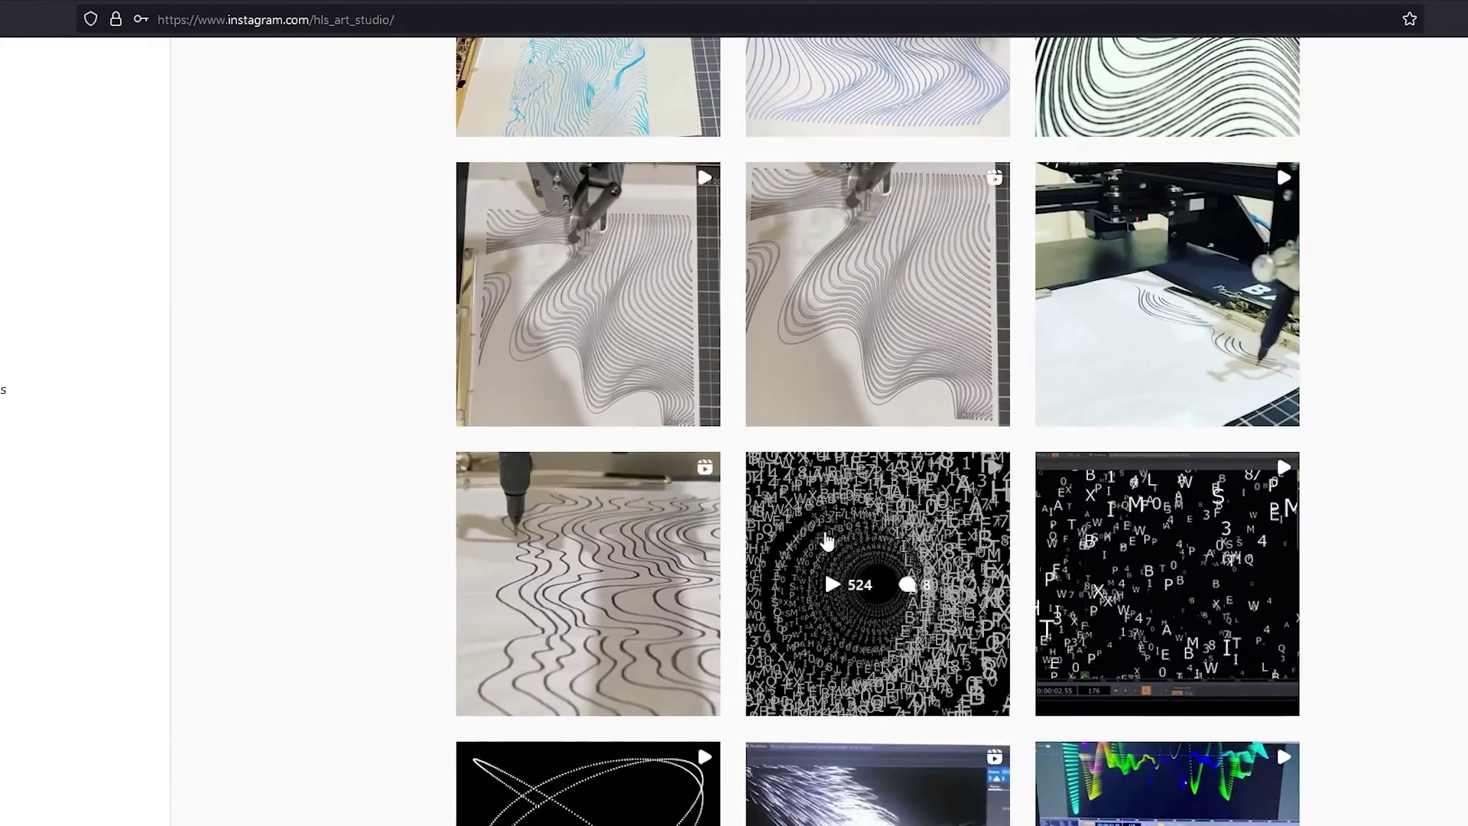
{"action": "scroll", "coordinate": [812, 546], "scroll_direction": "down", "scroll_amount": 5}
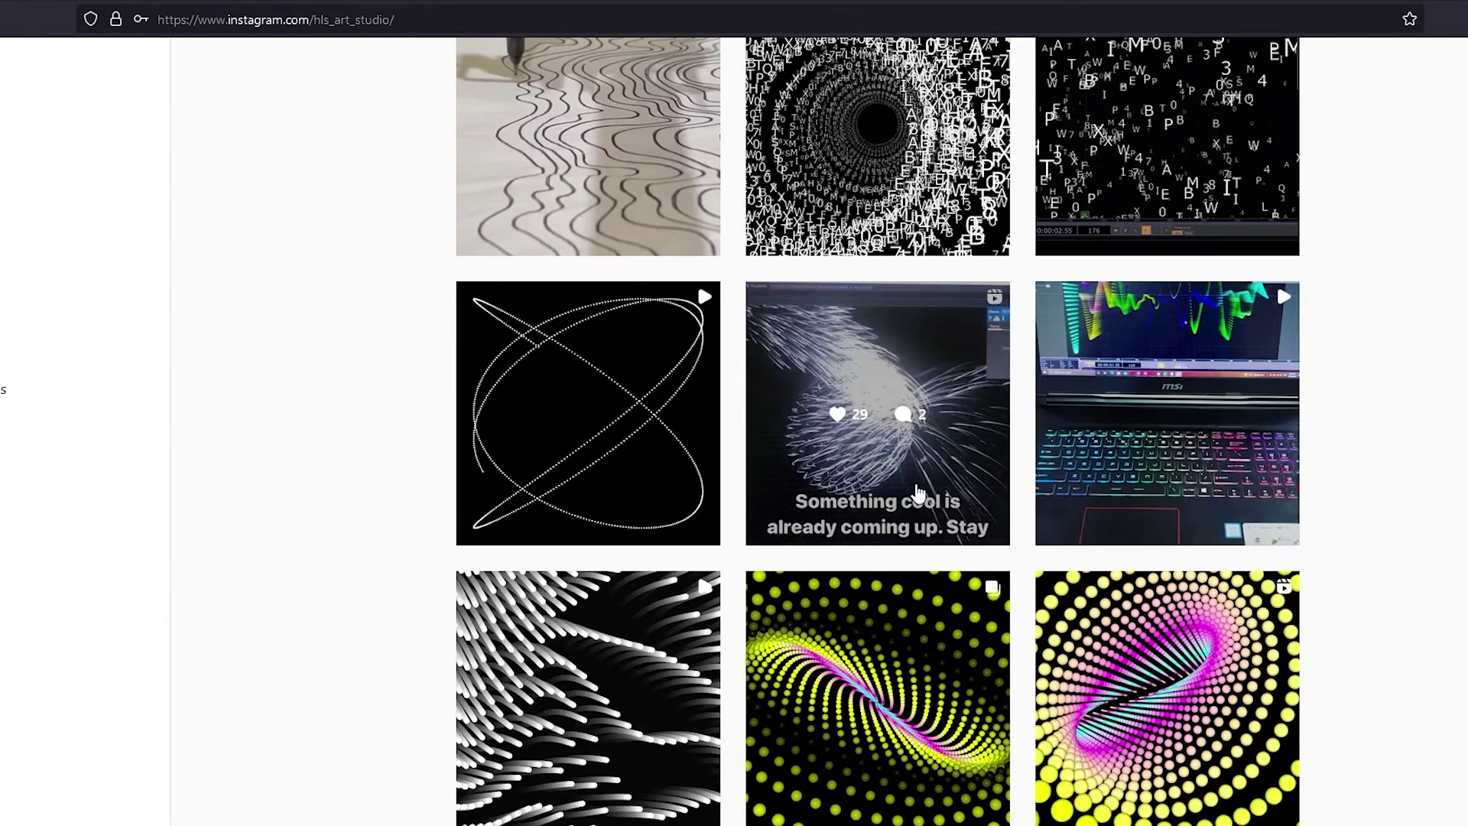
{"action": "scroll", "coordinate": [924, 515], "scroll_direction": "up", "scroll_amount": 13}
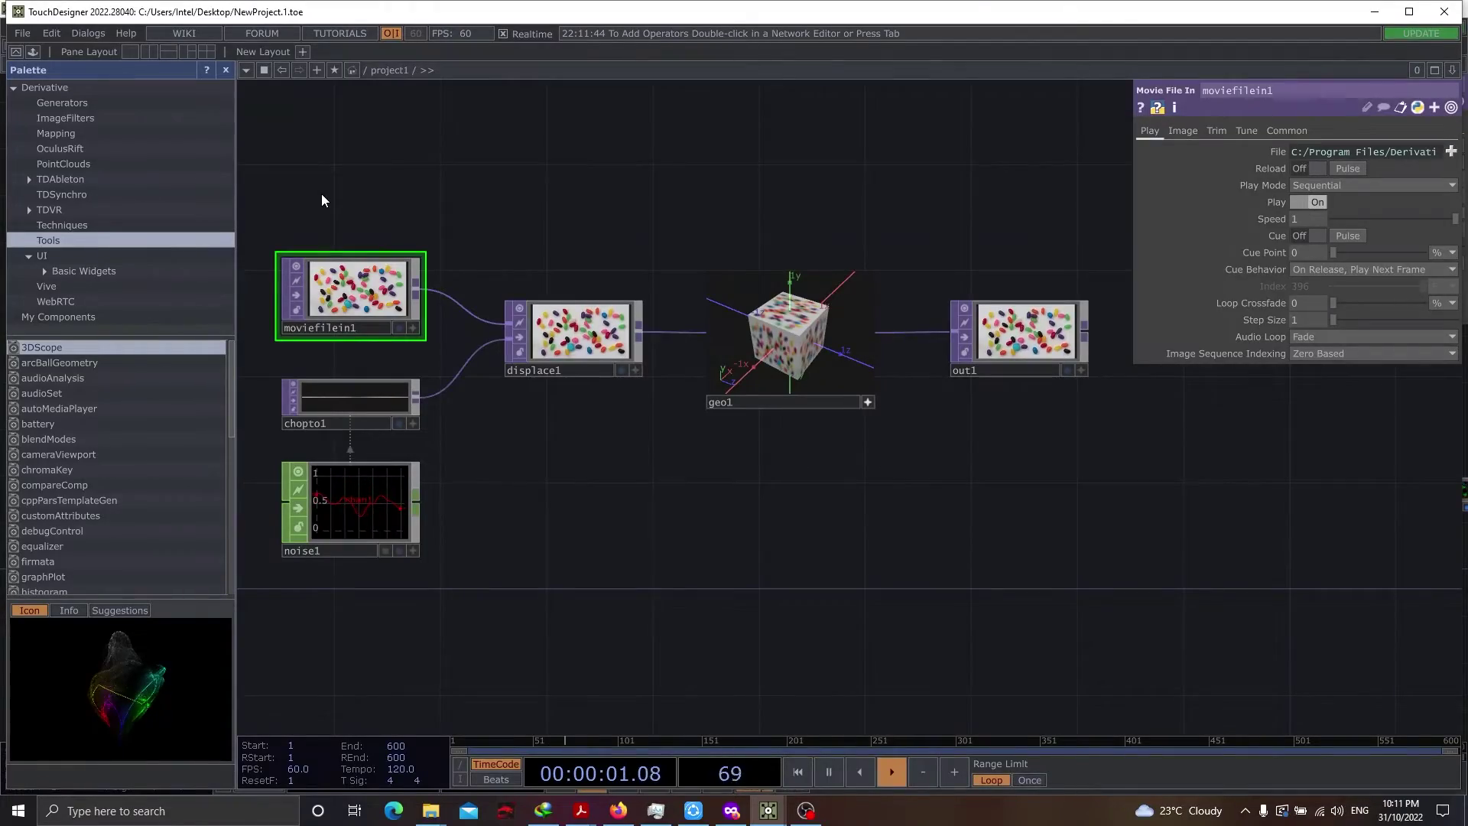
{"action": "left_click_drag", "start_coordinate": [320, 191], "coordinate": [1016, 576]}
{"action": "key", "text": "Delete"}
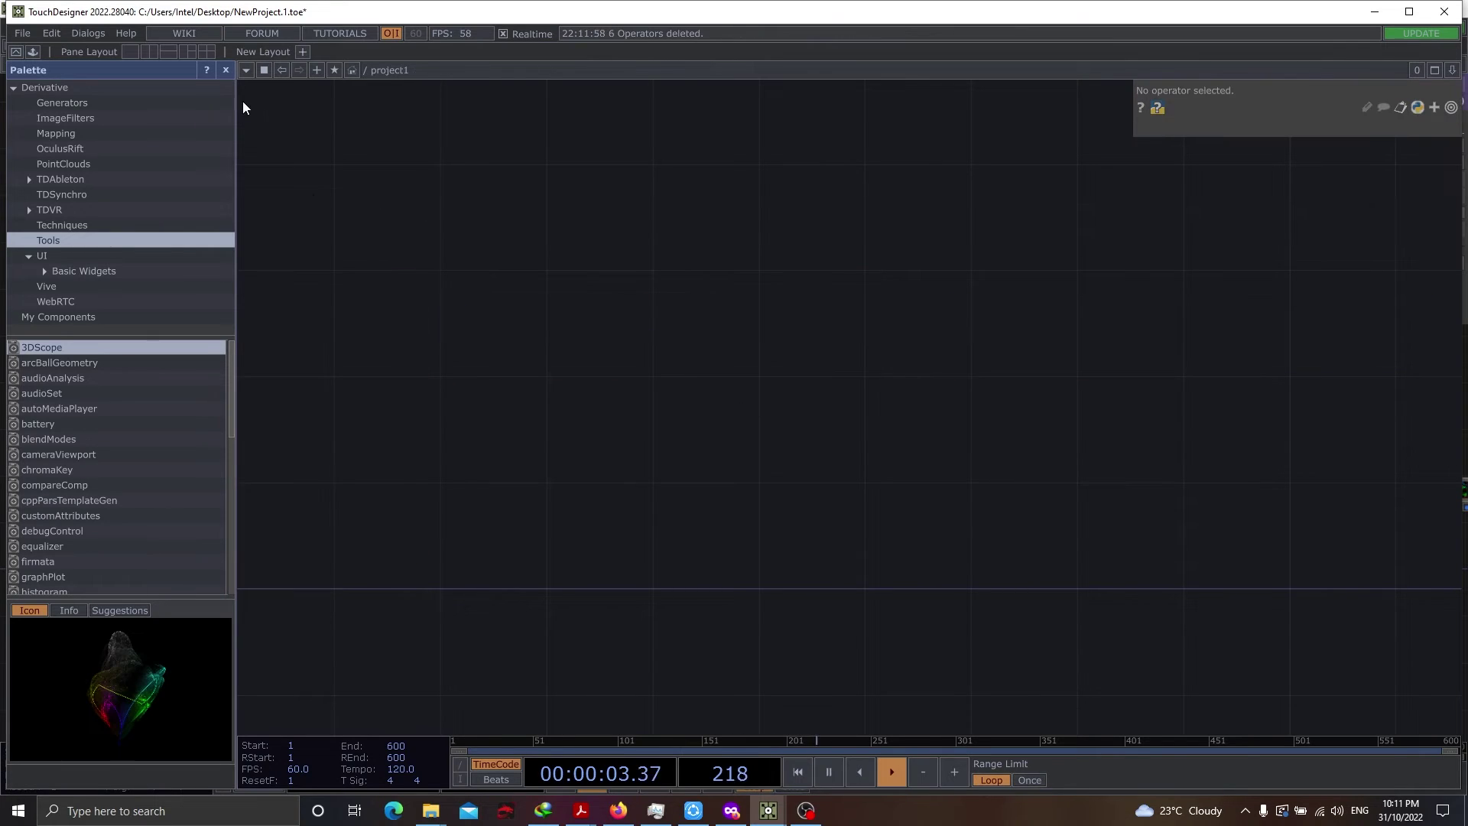
Close the palette, maximize the window and place a new Noise TOP, noise1
{"action": "left_click", "coordinate": [226, 70]}
{"action": "double_click", "coordinate": [306, 17]}
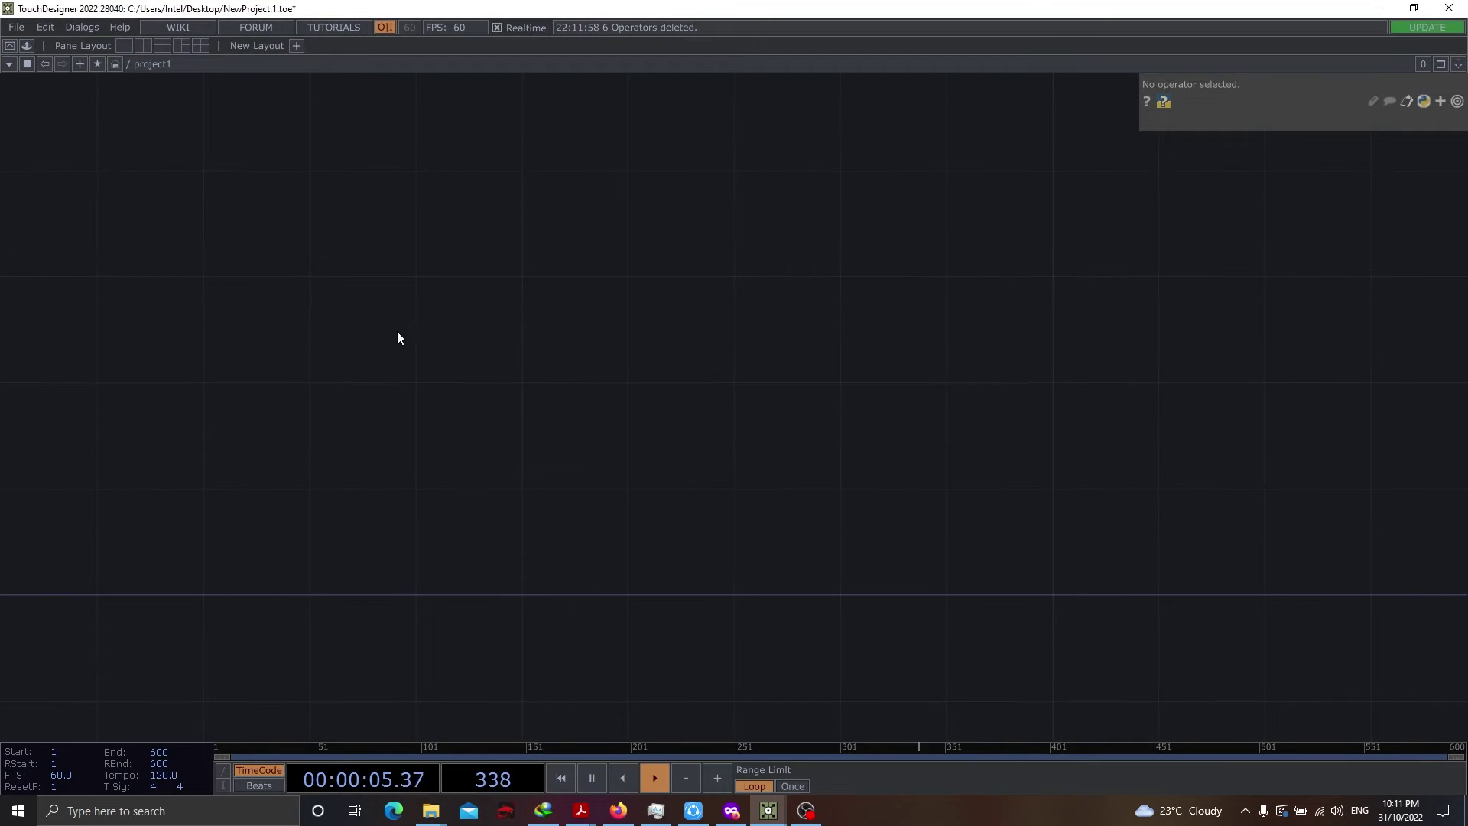
{"action": "key", "text": "Tab"}
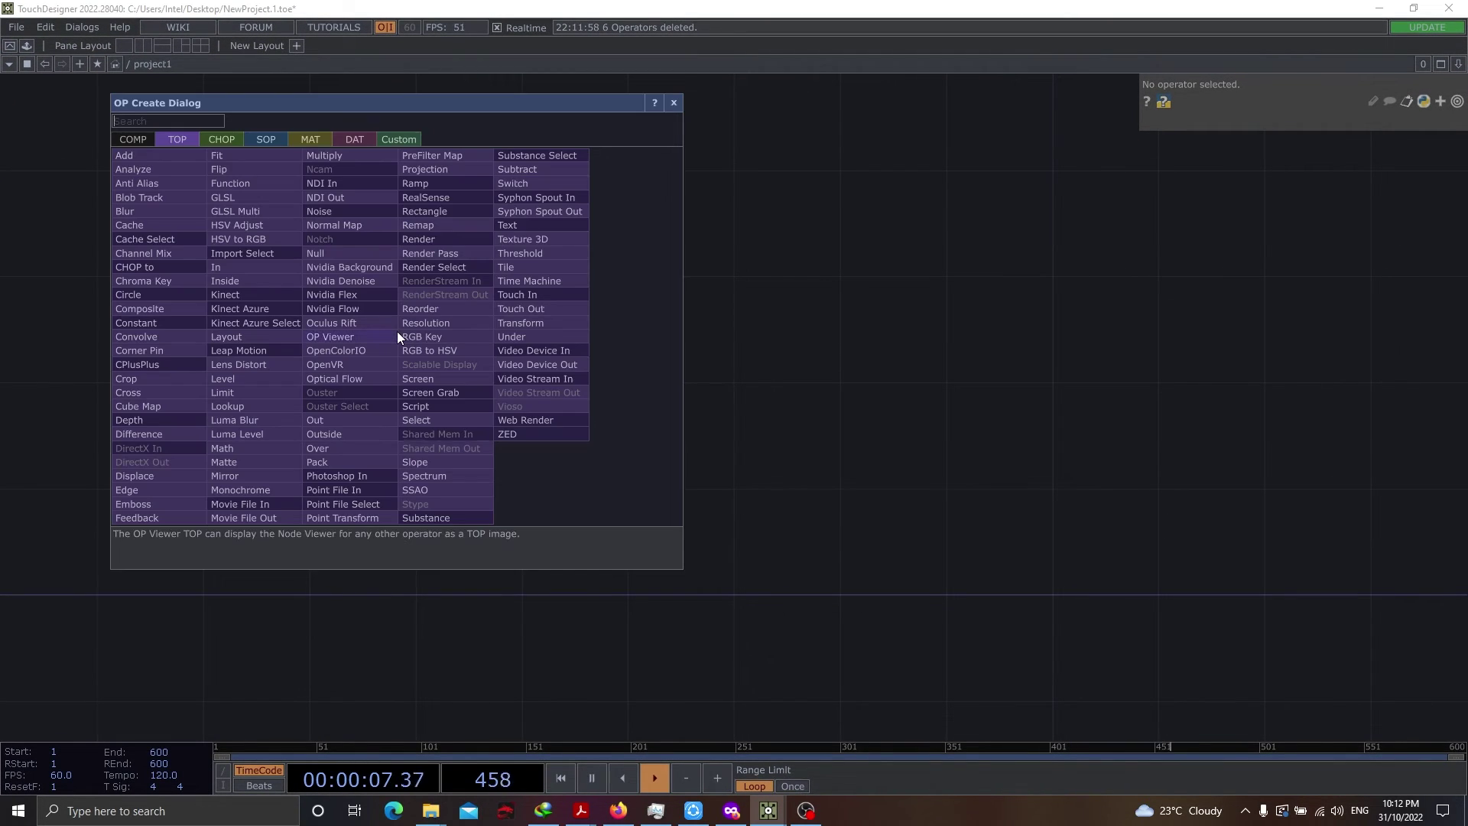
{"action": "type", "text": "noi"}
{"action": "left_click", "coordinate": [340, 216]}
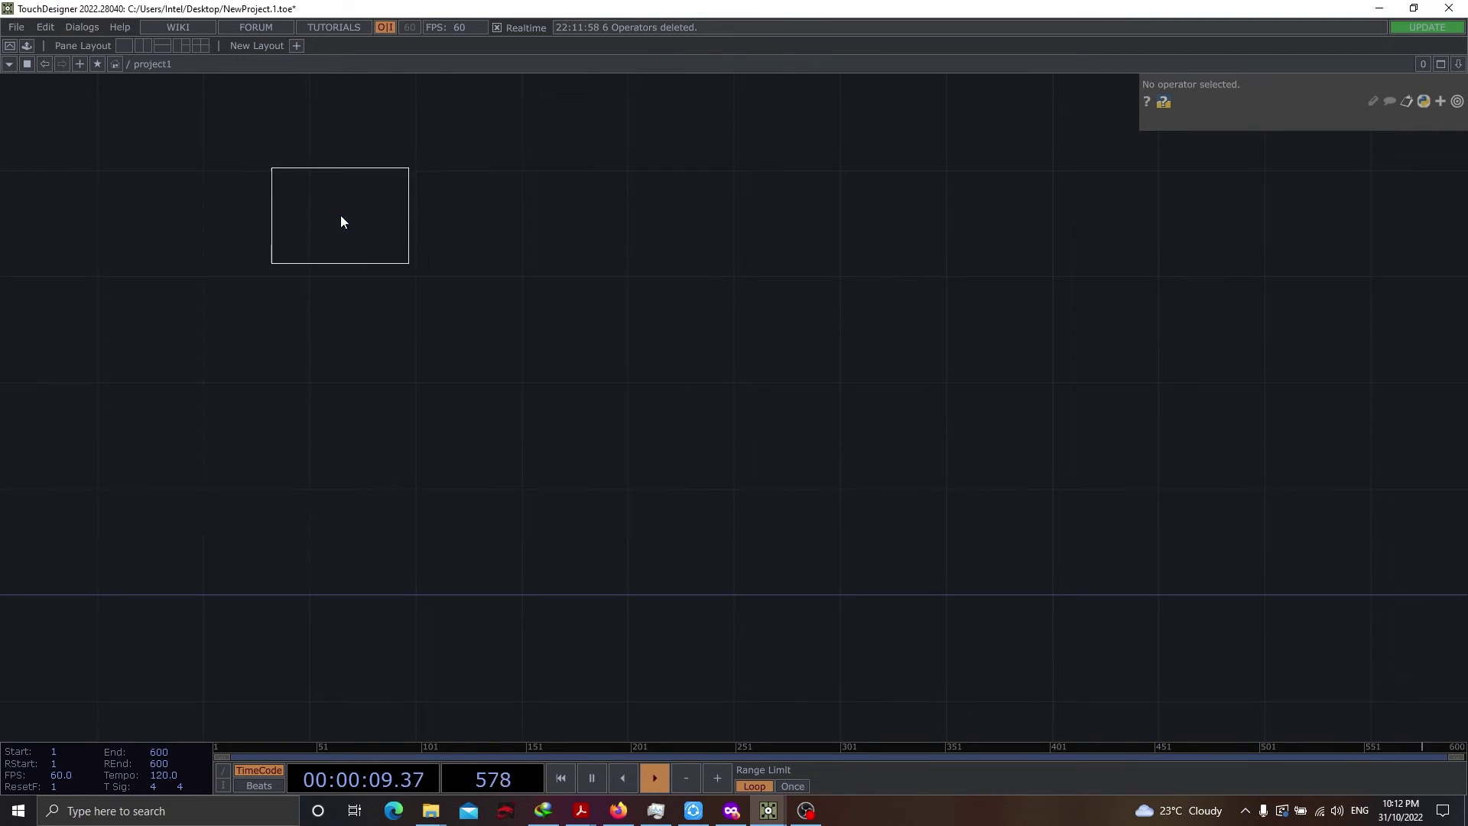
{"action": "left_click", "coordinate": [455, 321]}
{"action": "left_click_drag", "start_coordinate": [812, 442], "coordinate": [838, 530]}
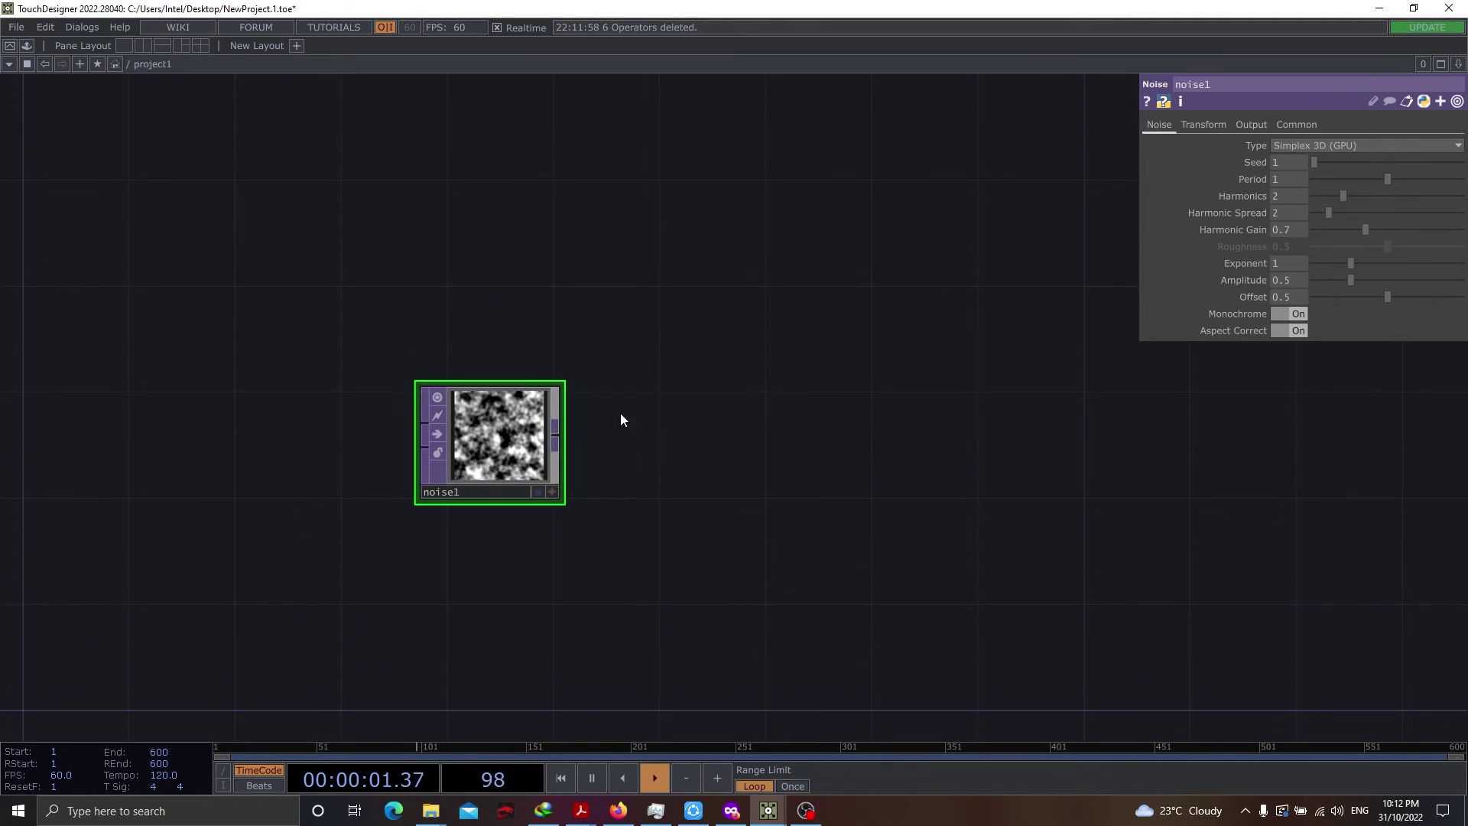
Set noise1's Common page to 1280 x 720 resolution and 32-bit float (RGBA) pixels
{"action": "left_click", "coordinate": [1315, 121]}
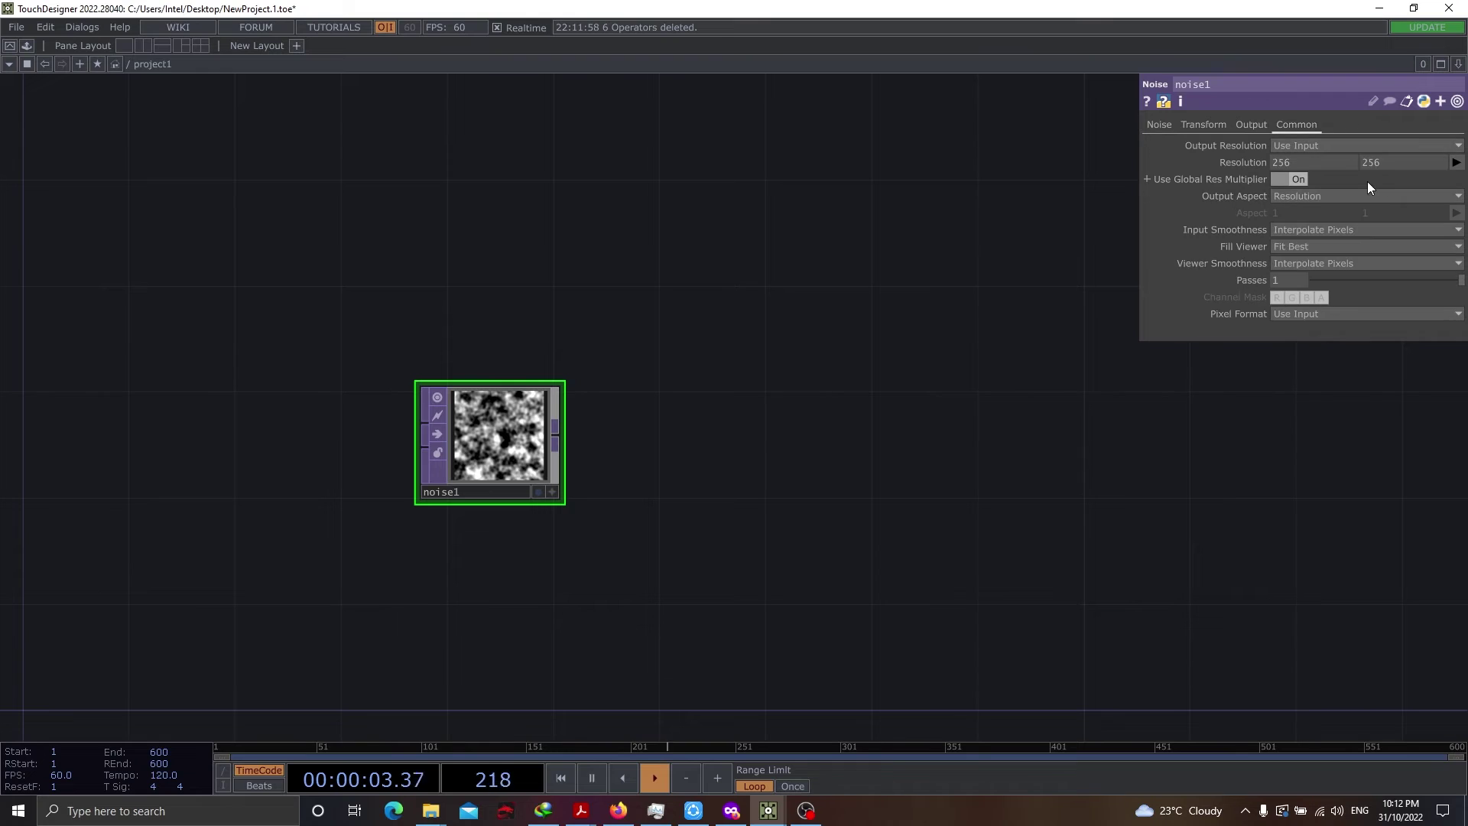
{"action": "left_click", "coordinate": [1456, 162]}
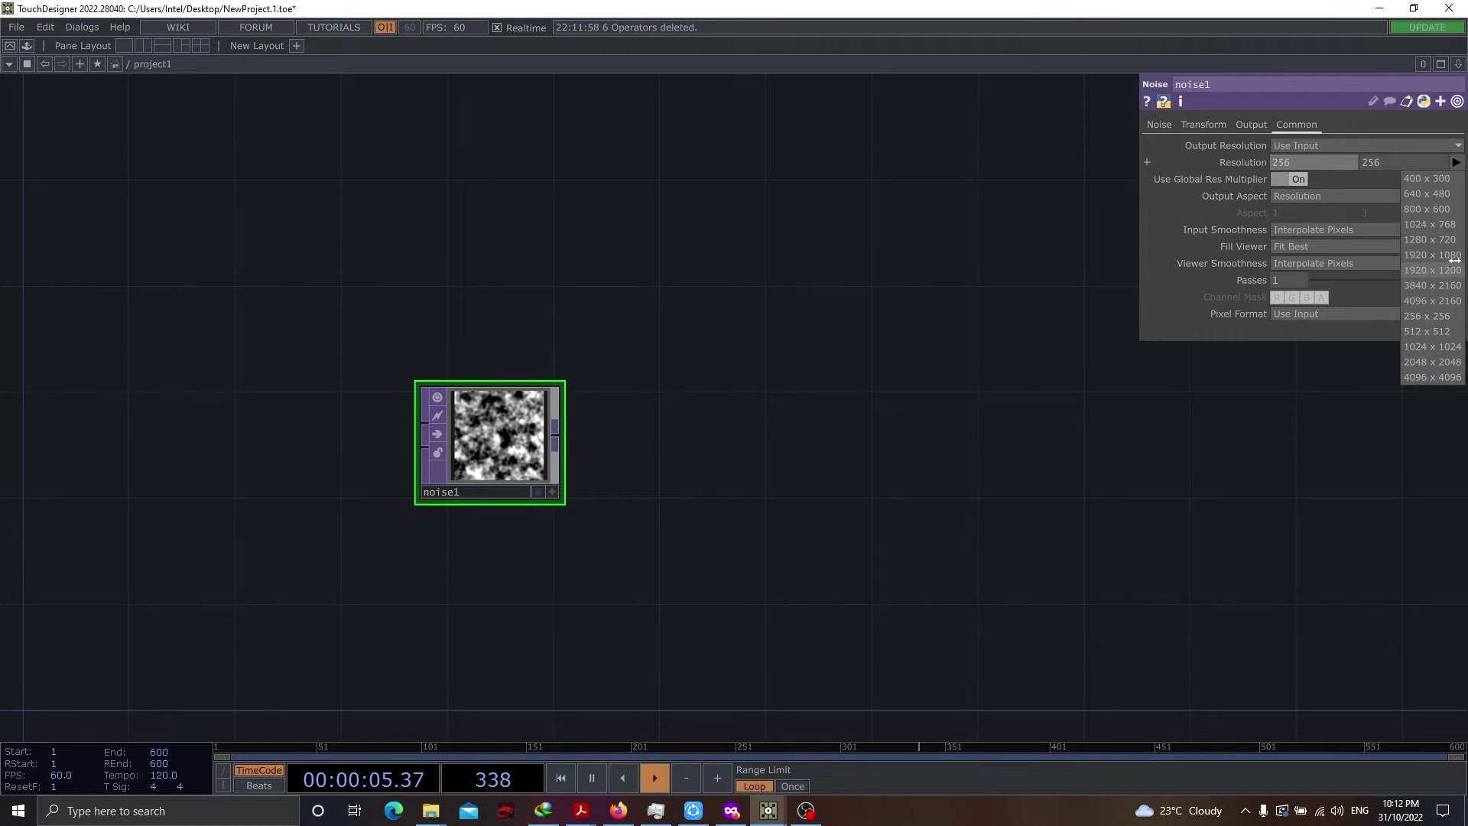
{"action": "left_click", "coordinate": [1421, 242]}
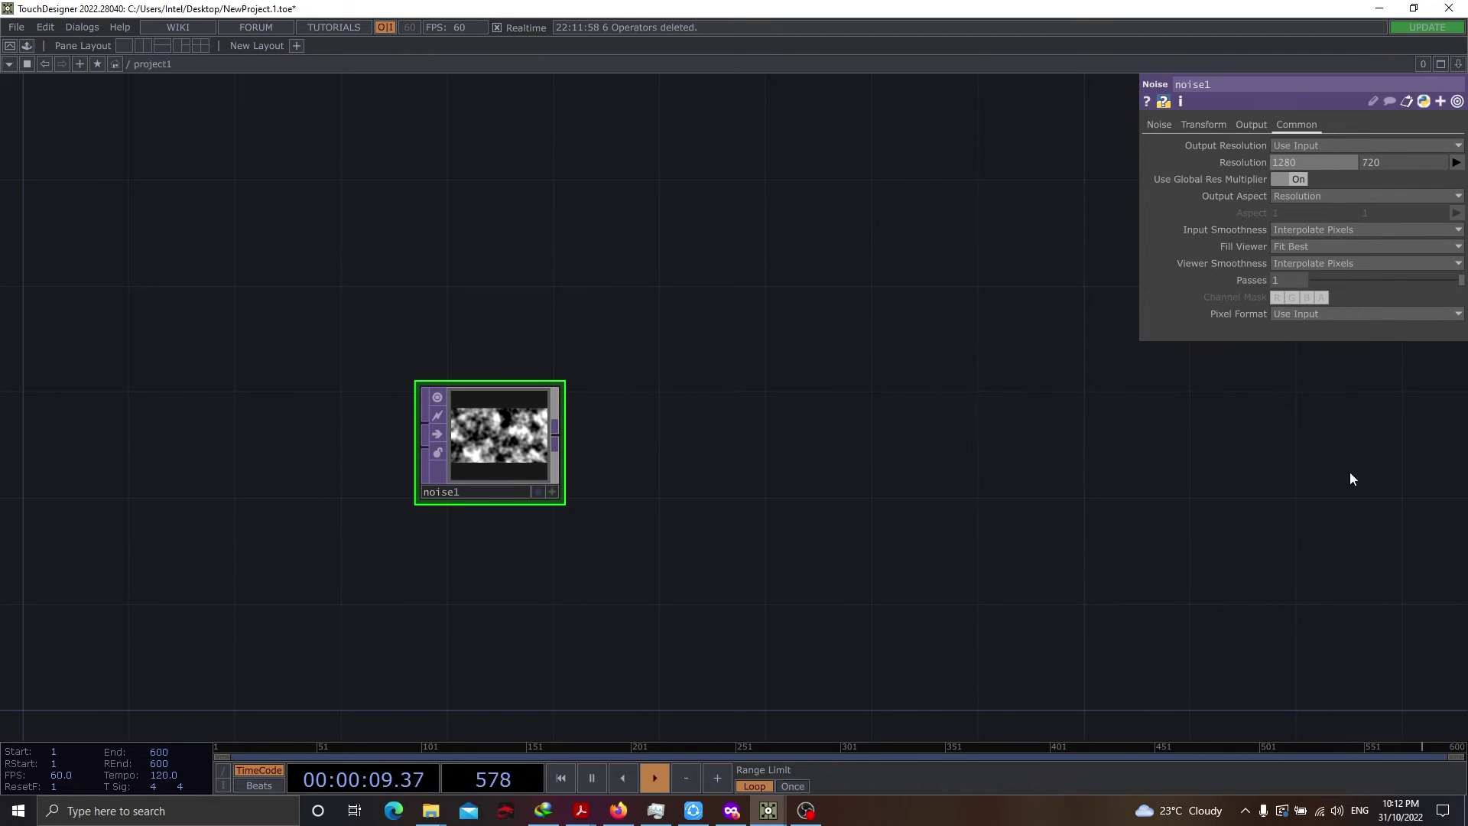
{"action": "left_click", "coordinate": [1336, 312]}
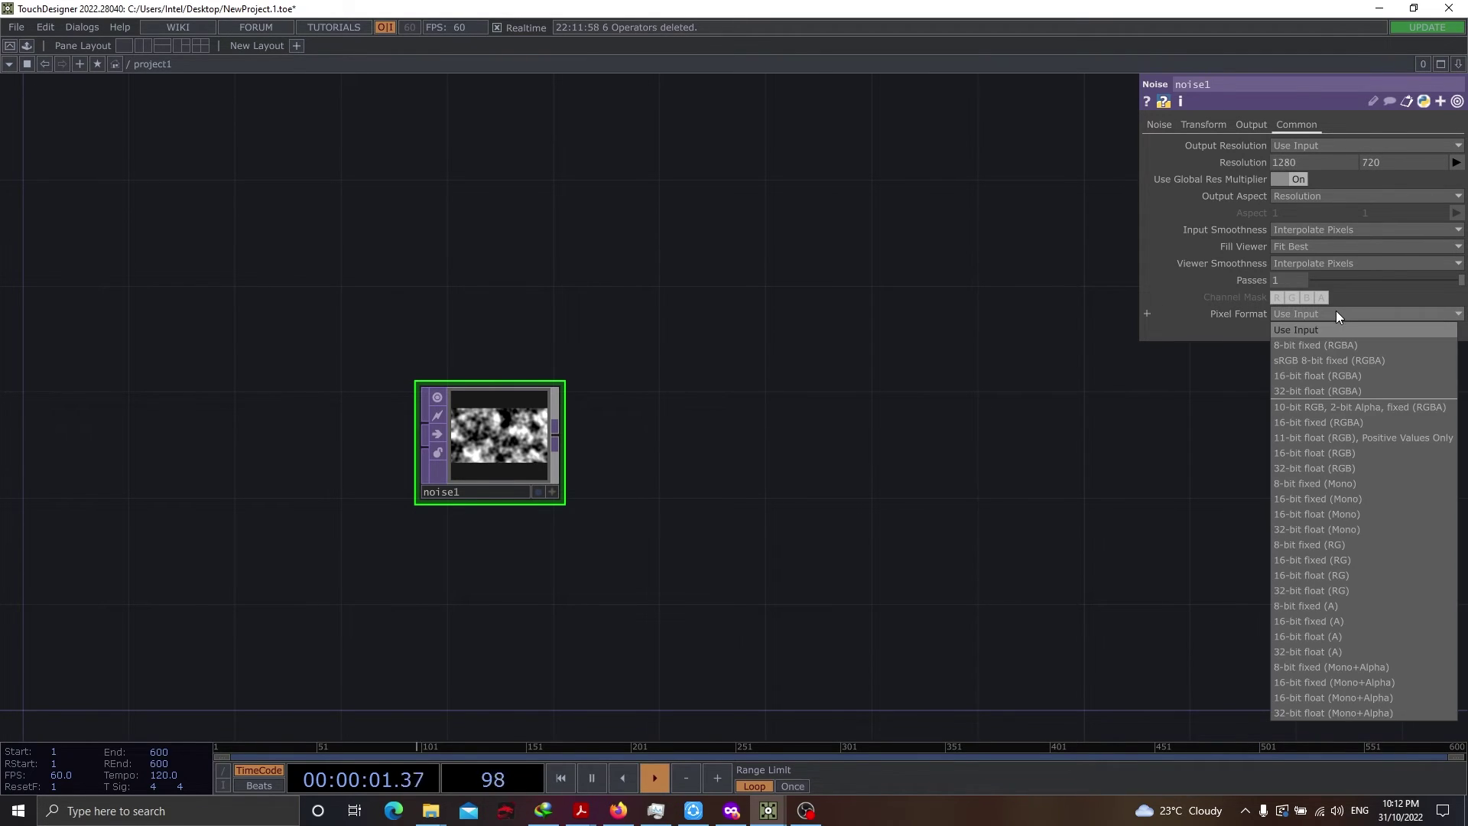
{"action": "left_click", "coordinate": [1366, 393]}
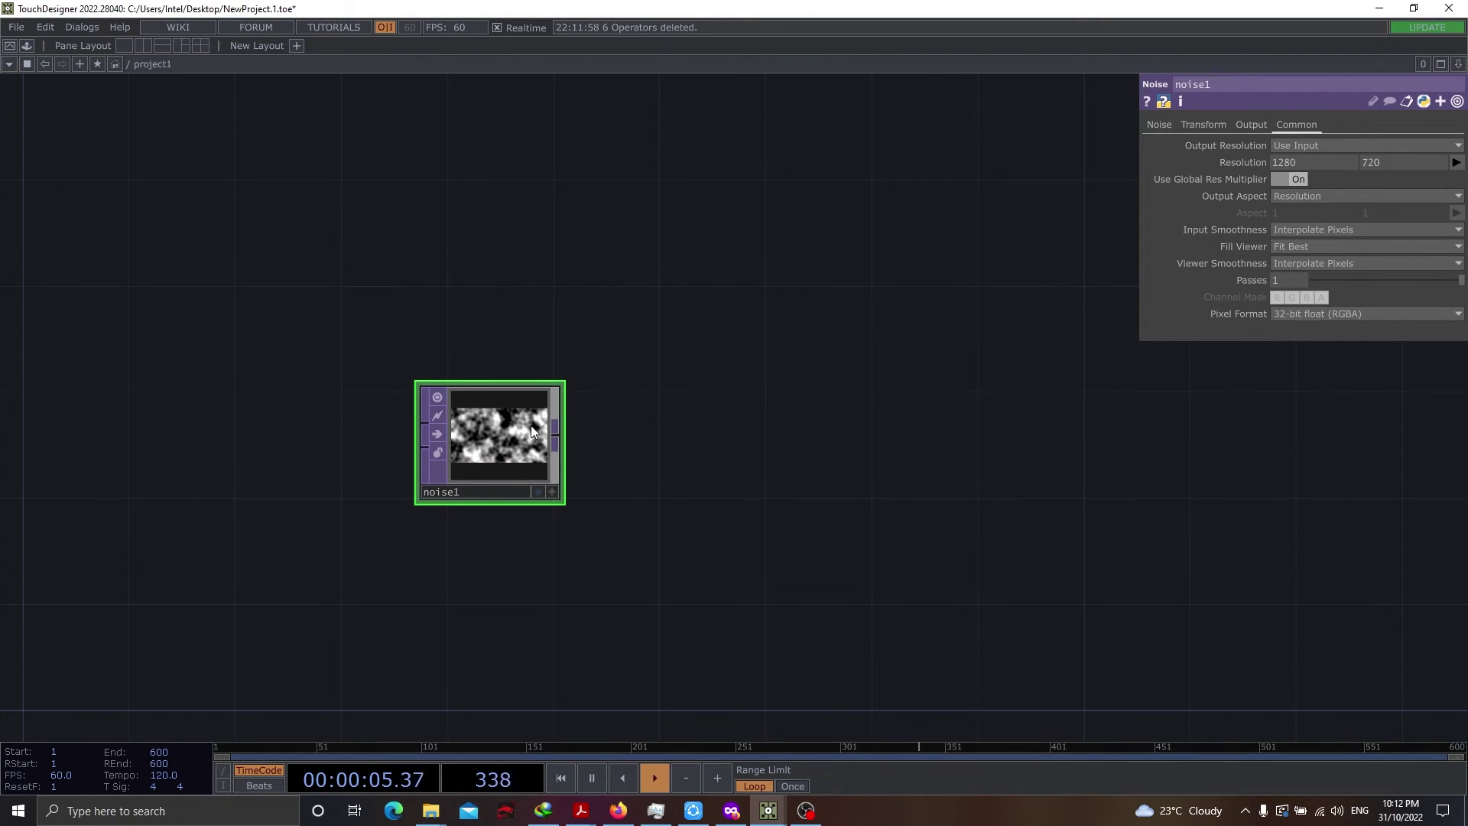
On noise1's Noise page set Period 5 and Offset 0.25, and turn Monochrome off
{"action": "left_click", "coordinate": [1163, 124]}
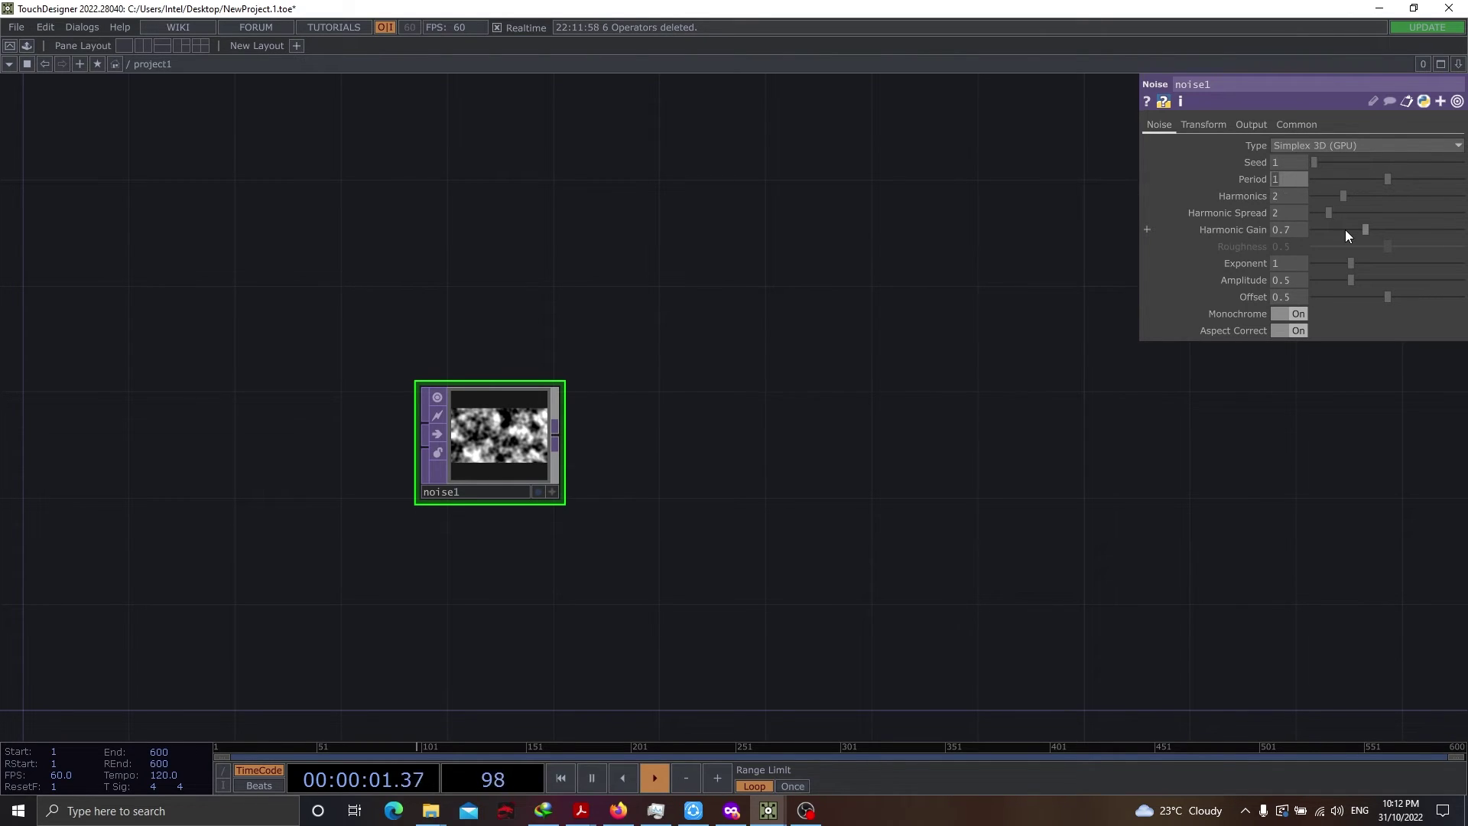
{"action": "type", "text": "5"}
{"action": "key", "text": "Return"}
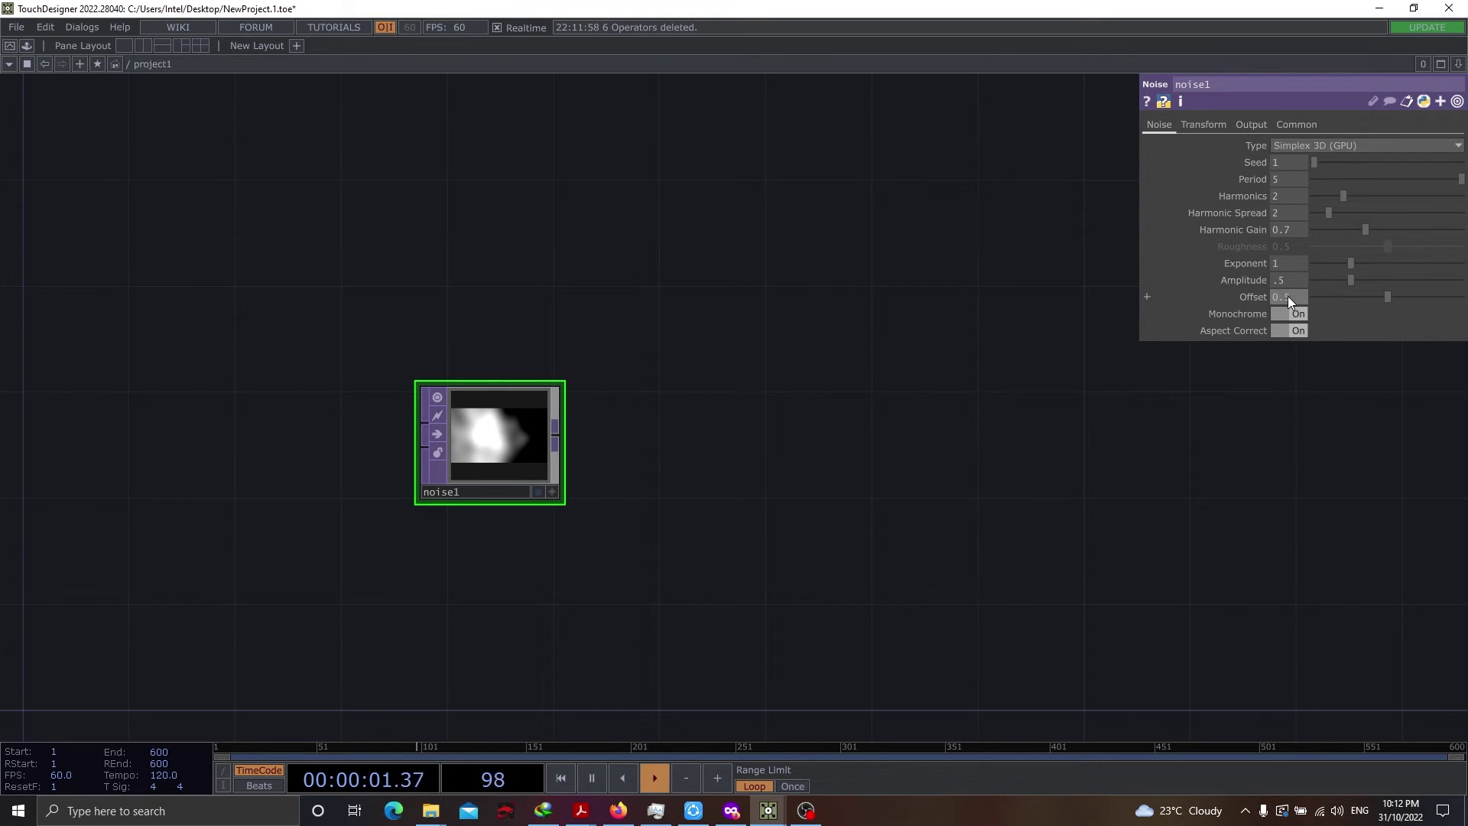
{"action": "type", "text": "25"}
{"action": "key", "text": "Return"}
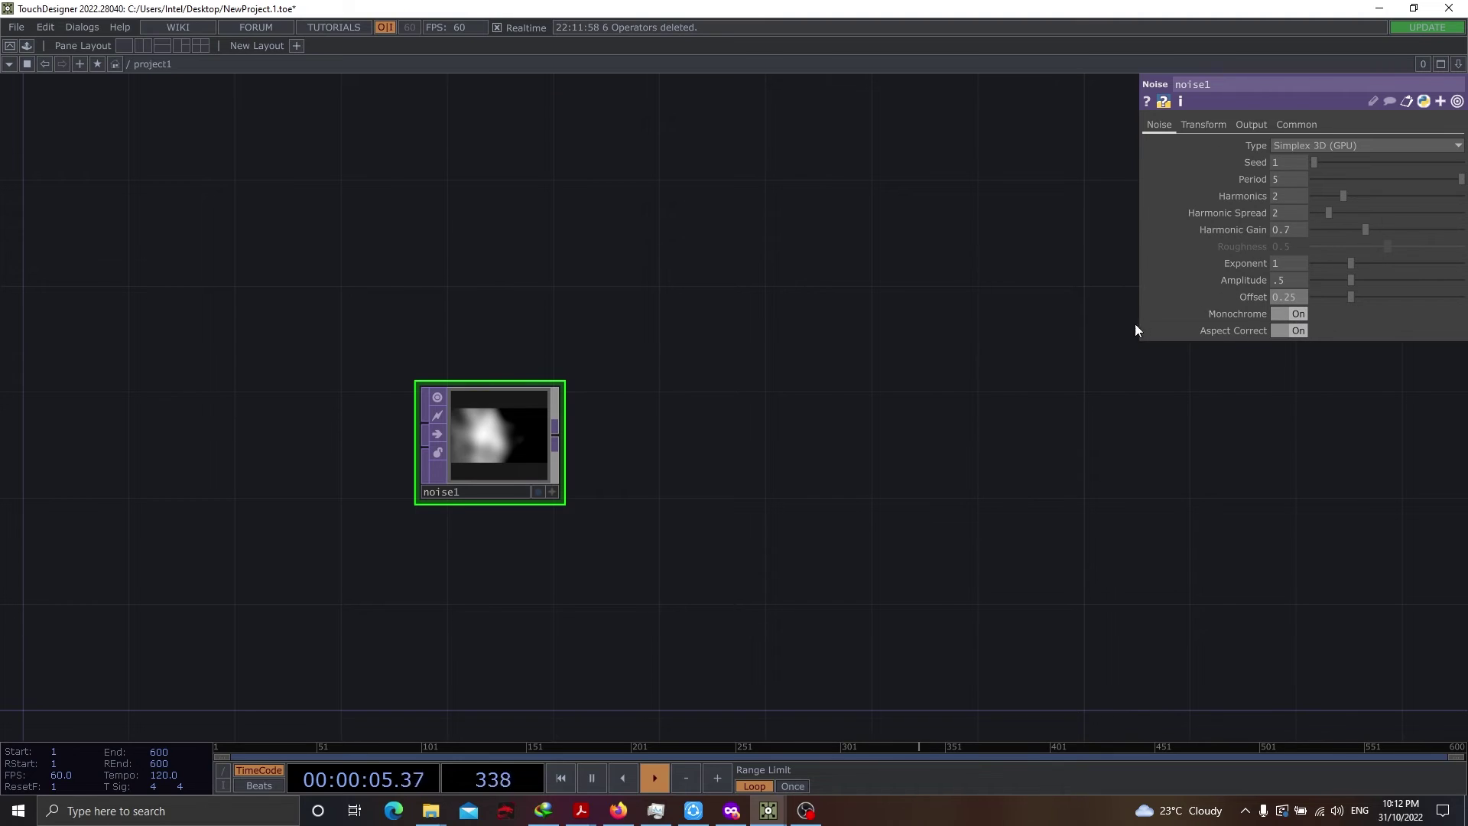
{"action": "left_click", "coordinate": [1280, 315]}
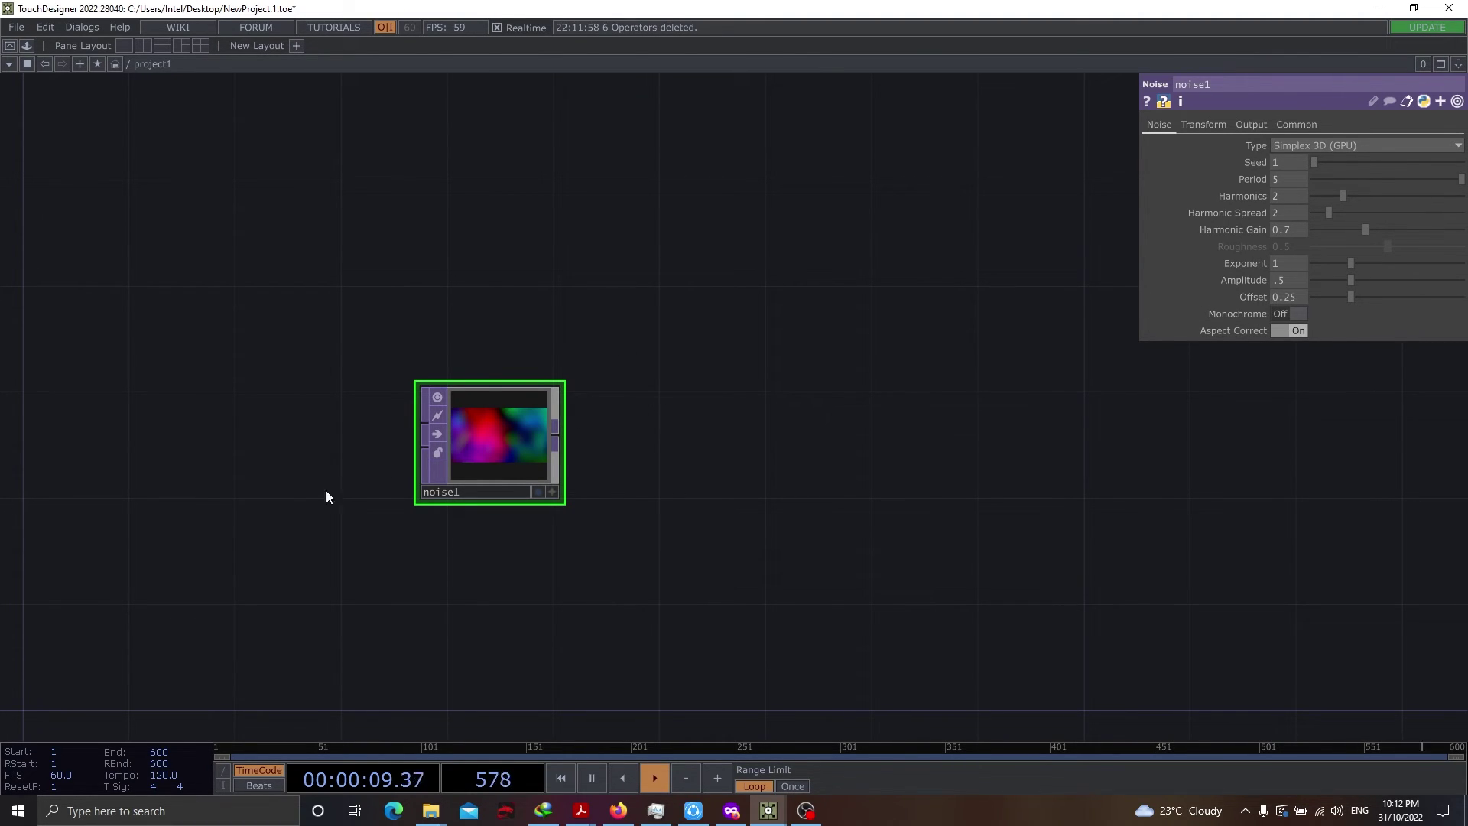
{"action": "scroll", "coordinate": [519, 432], "scroll_direction": "up", "scroll_amount": 6}
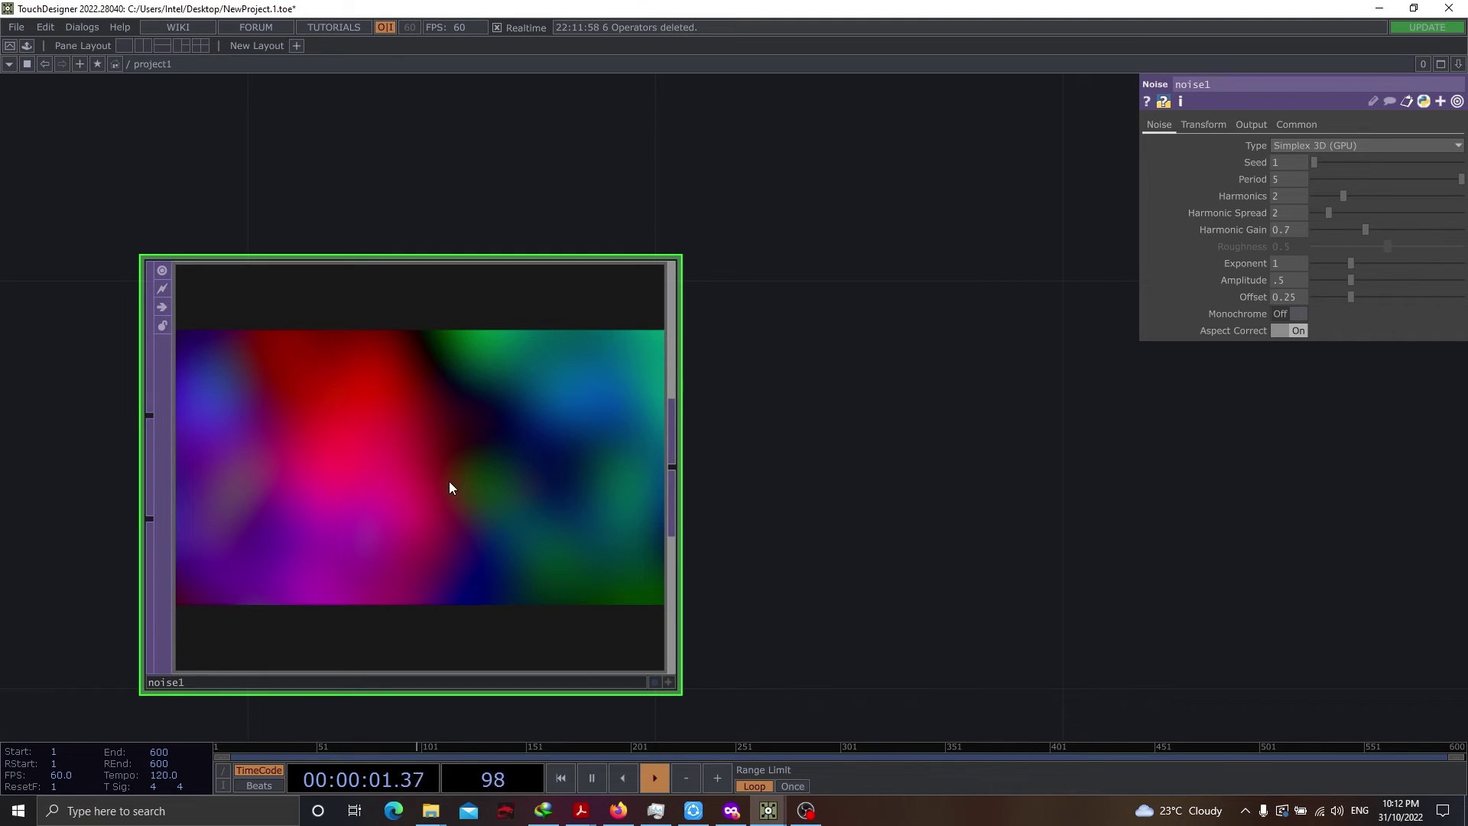
{"action": "scroll", "coordinate": [451, 484], "scroll_direction": "down", "scroll_amount": 2}
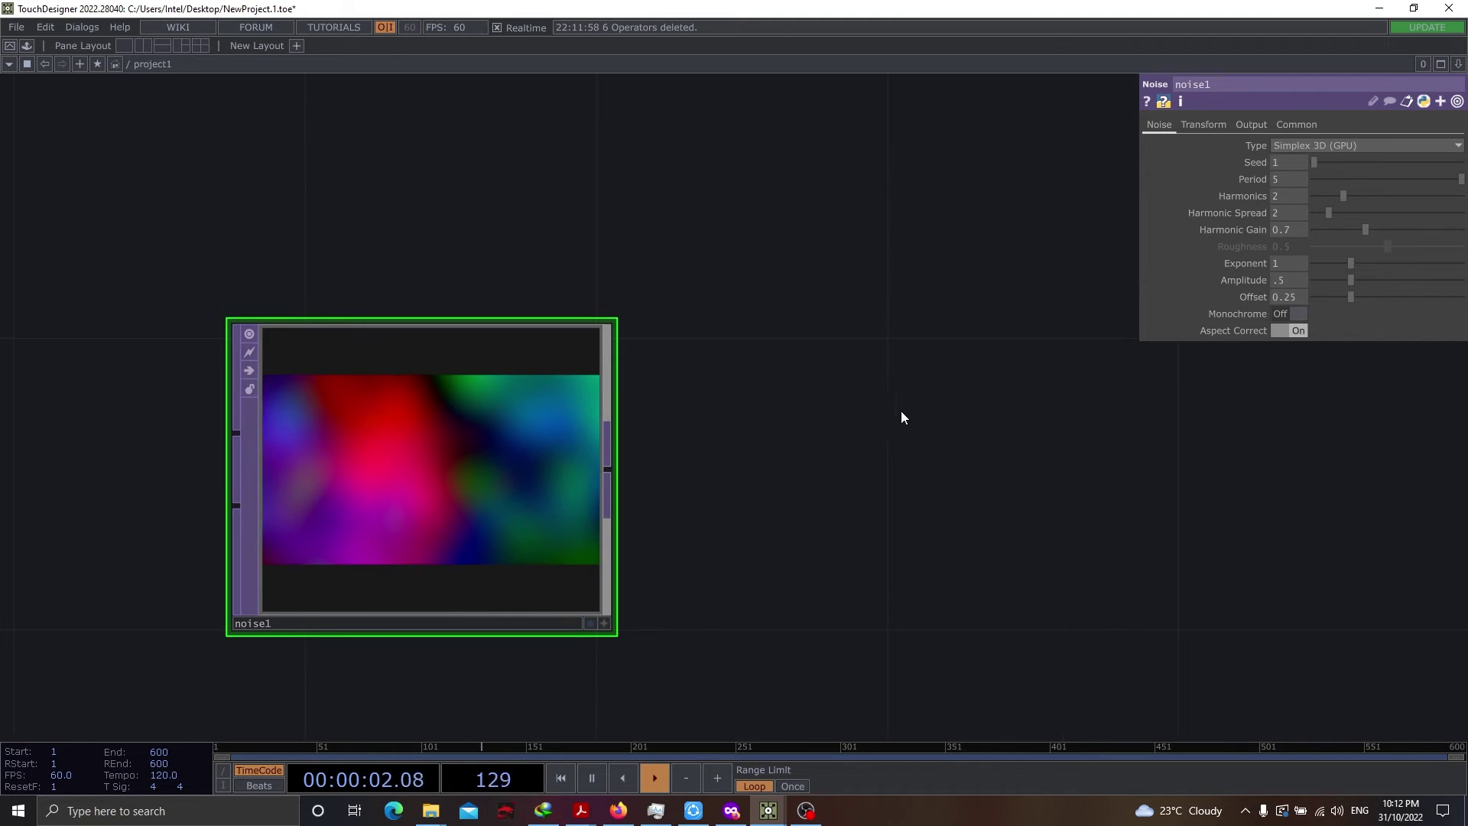
Expand noise1's Translate and enter the tz expression absTime.seconds * 0.1
{"action": "left_click", "coordinate": [1207, 125]}
{"action": "left_click", "coordinate": [1245, 180]}
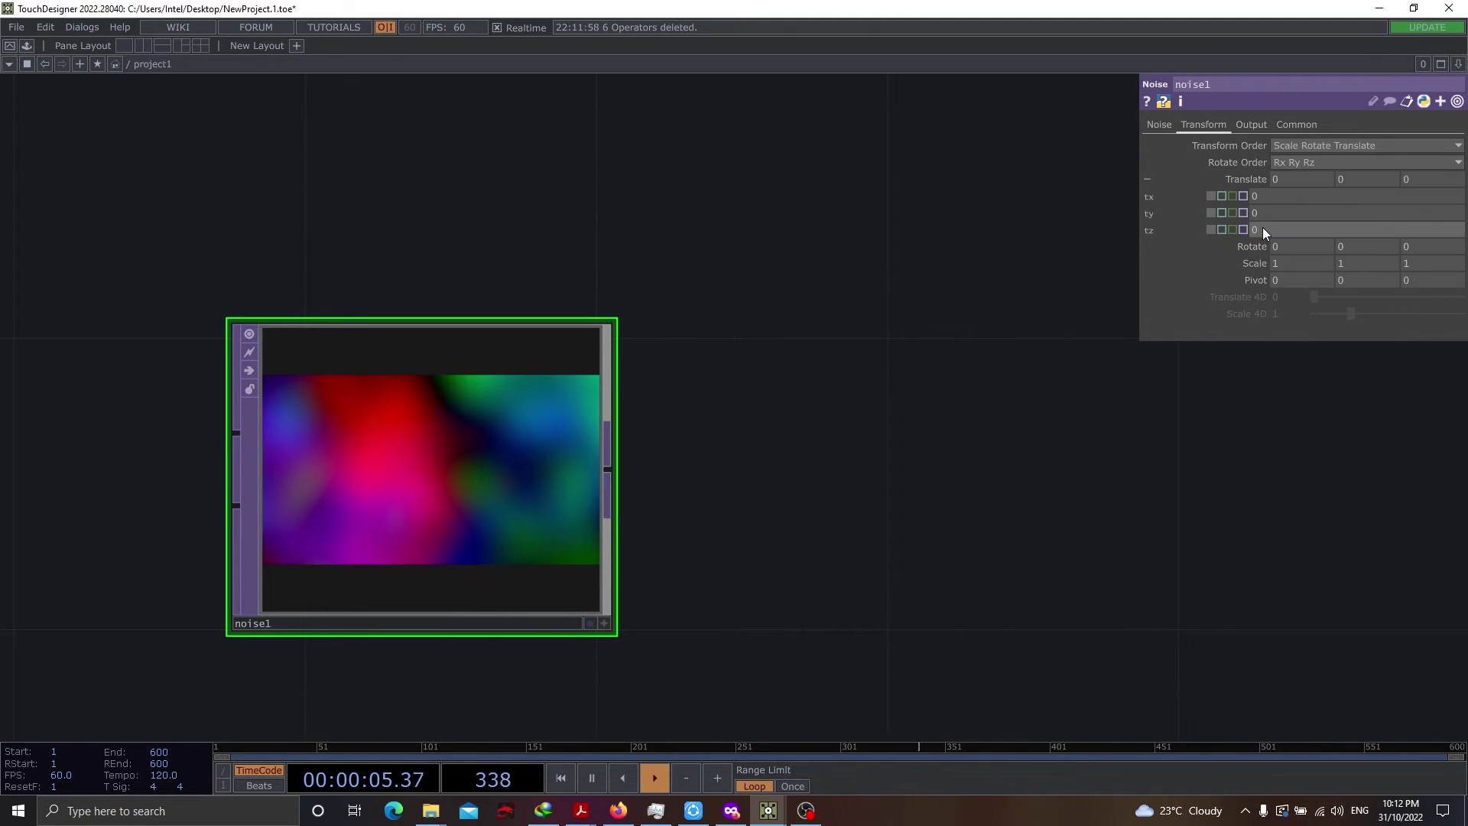
{"action": "left_click", "coordinate": [1265, 230]}
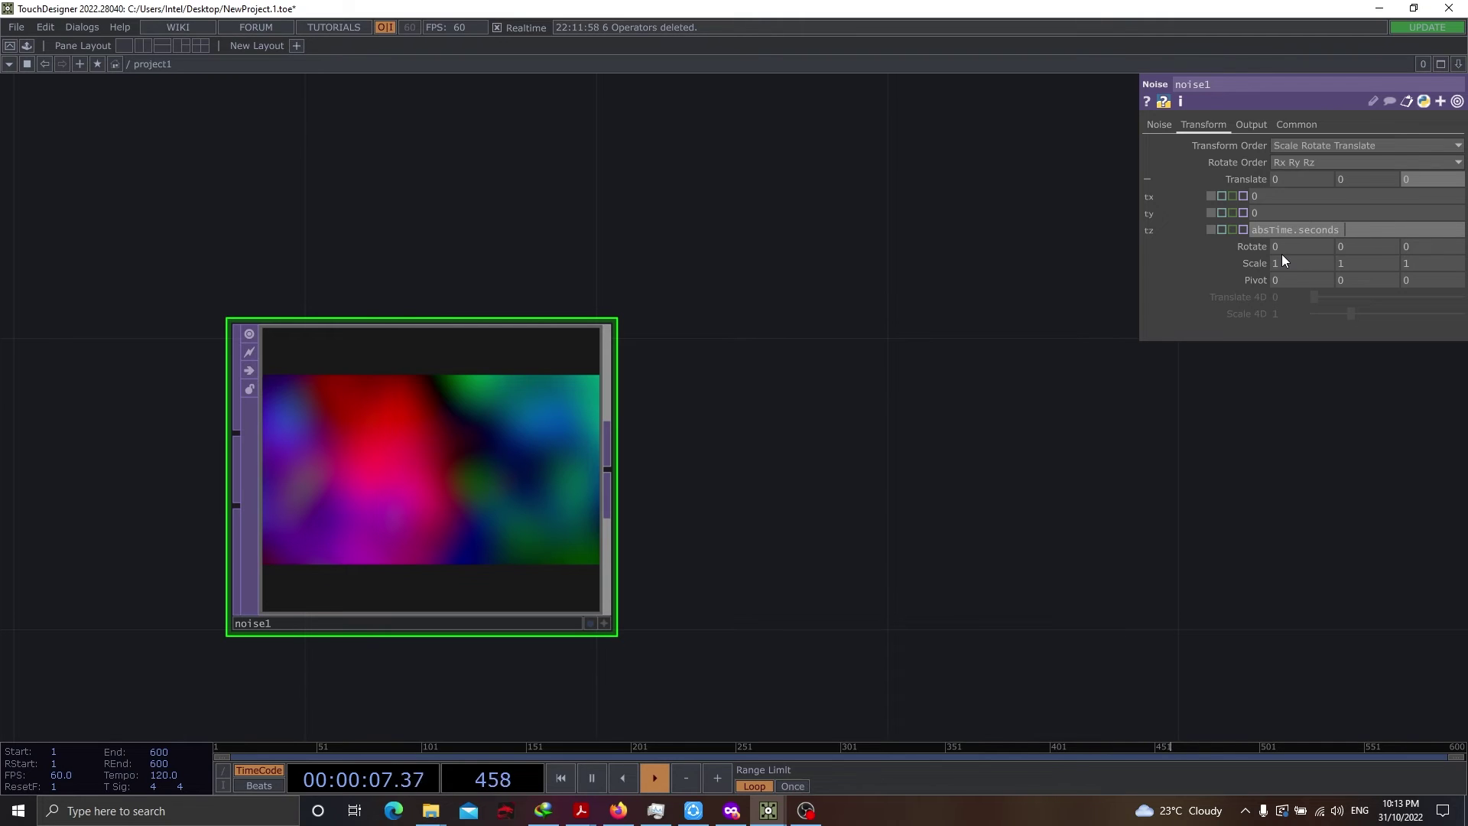
{"action": "type", "text": ".1"}
{"action": "key", "text": "Return"}
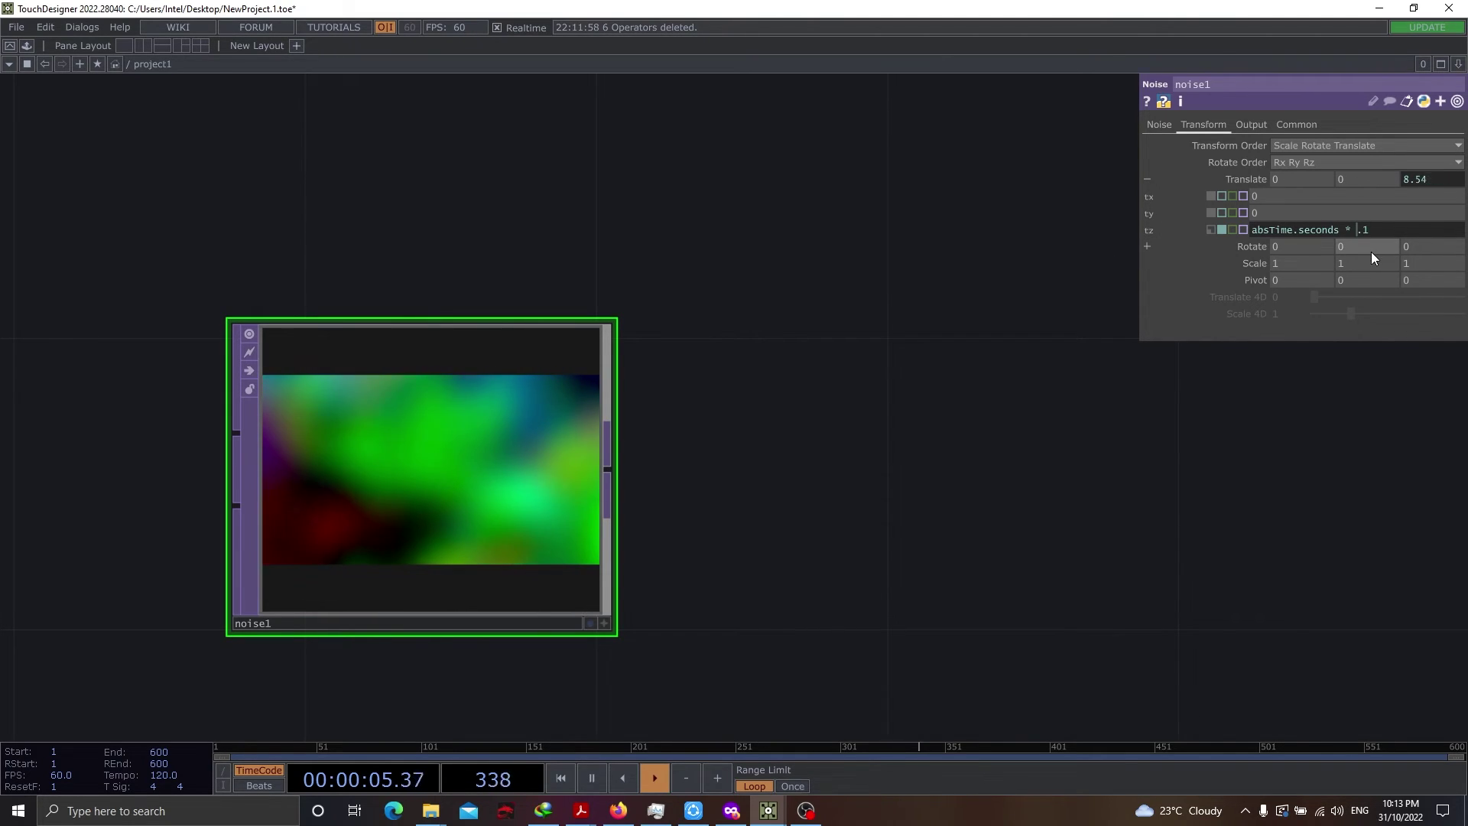
Correct the tz speed multiplier so the expression reads absTime.seconds * 0.1
{"action": "type", "text": "1"}
{"action": "key", "text": "Return"}
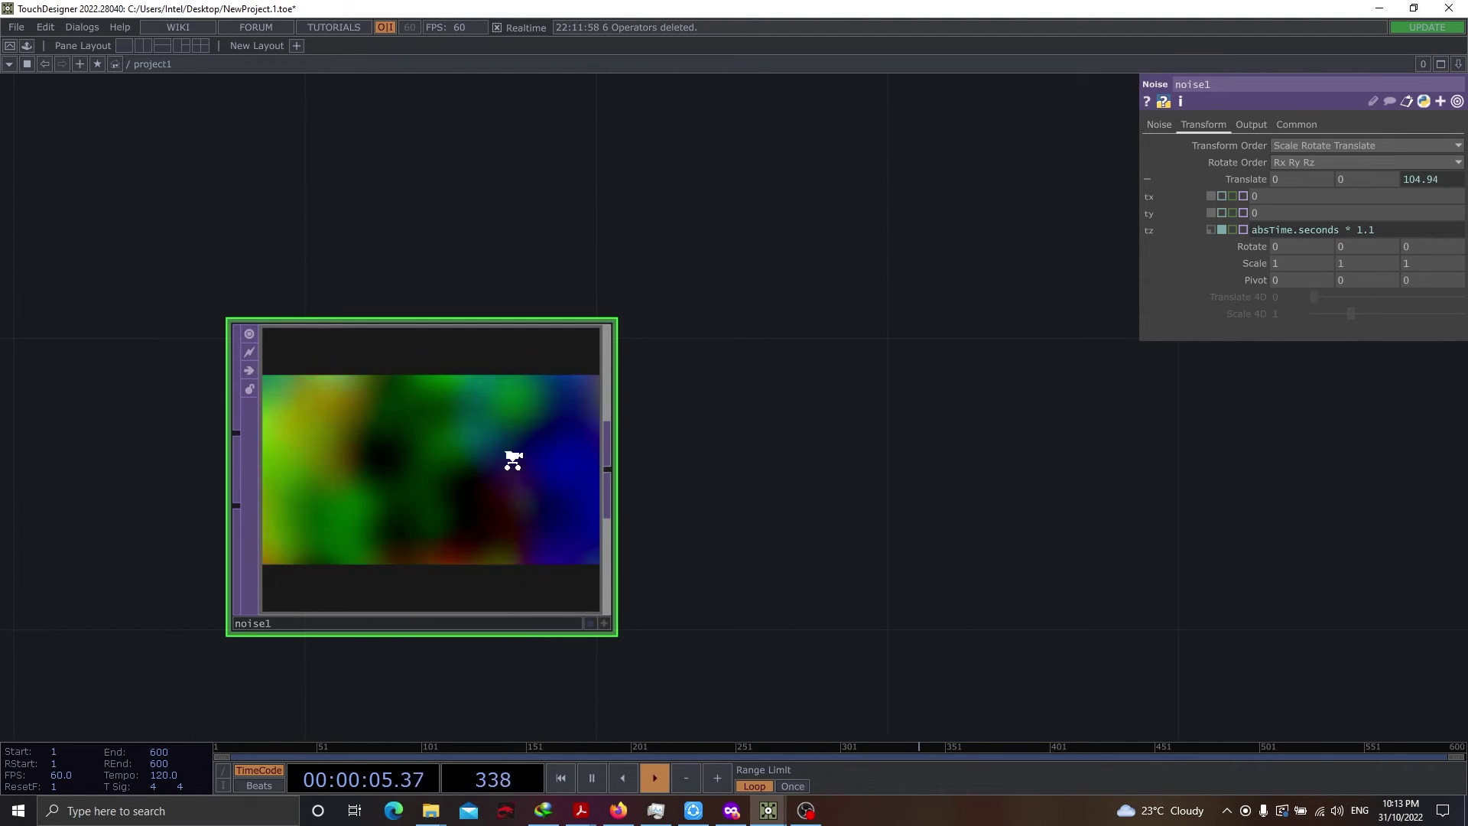
{"action": "scroll", "coordinate": [511, 461], "scroll_direction": "up", "scroll_amount": 3}
{"action": "scroll", "coordinate": [229, 520], "scroll_direction": "down", "scroll_amount": 3}
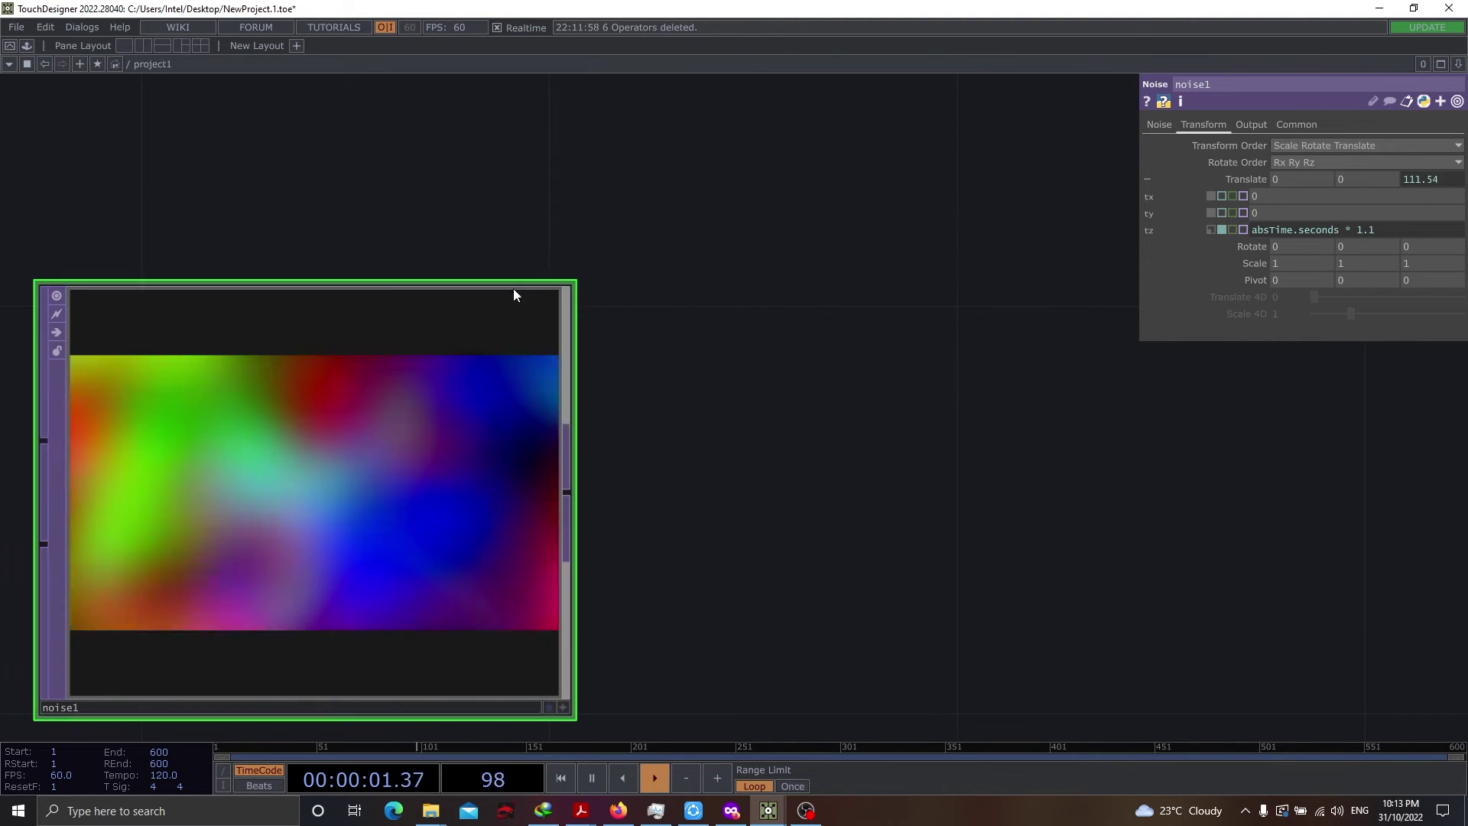
{"action": "left_click", "coordinate": [1361, 230]}
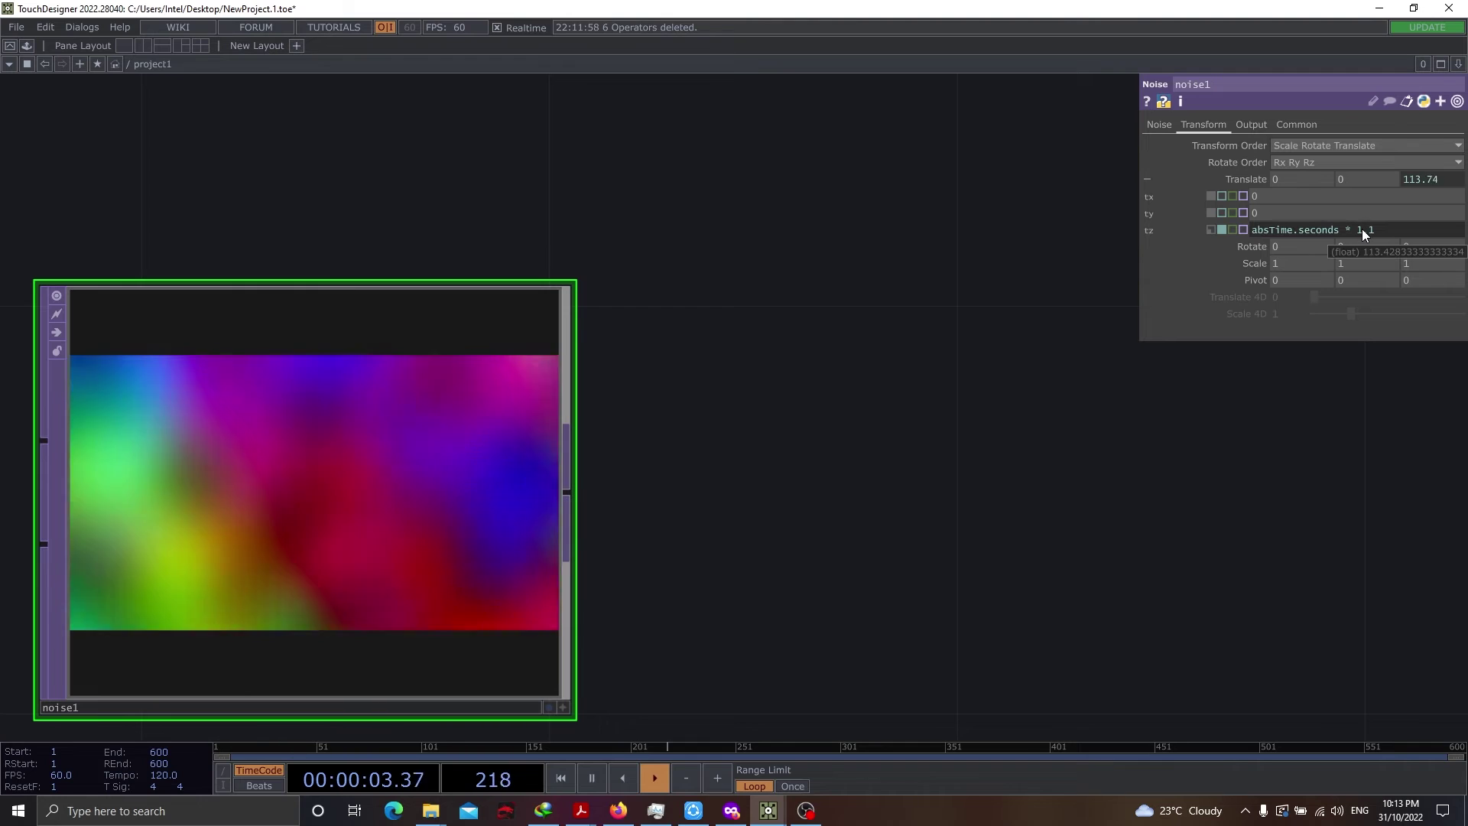
{"action": "type", "text": "0"}
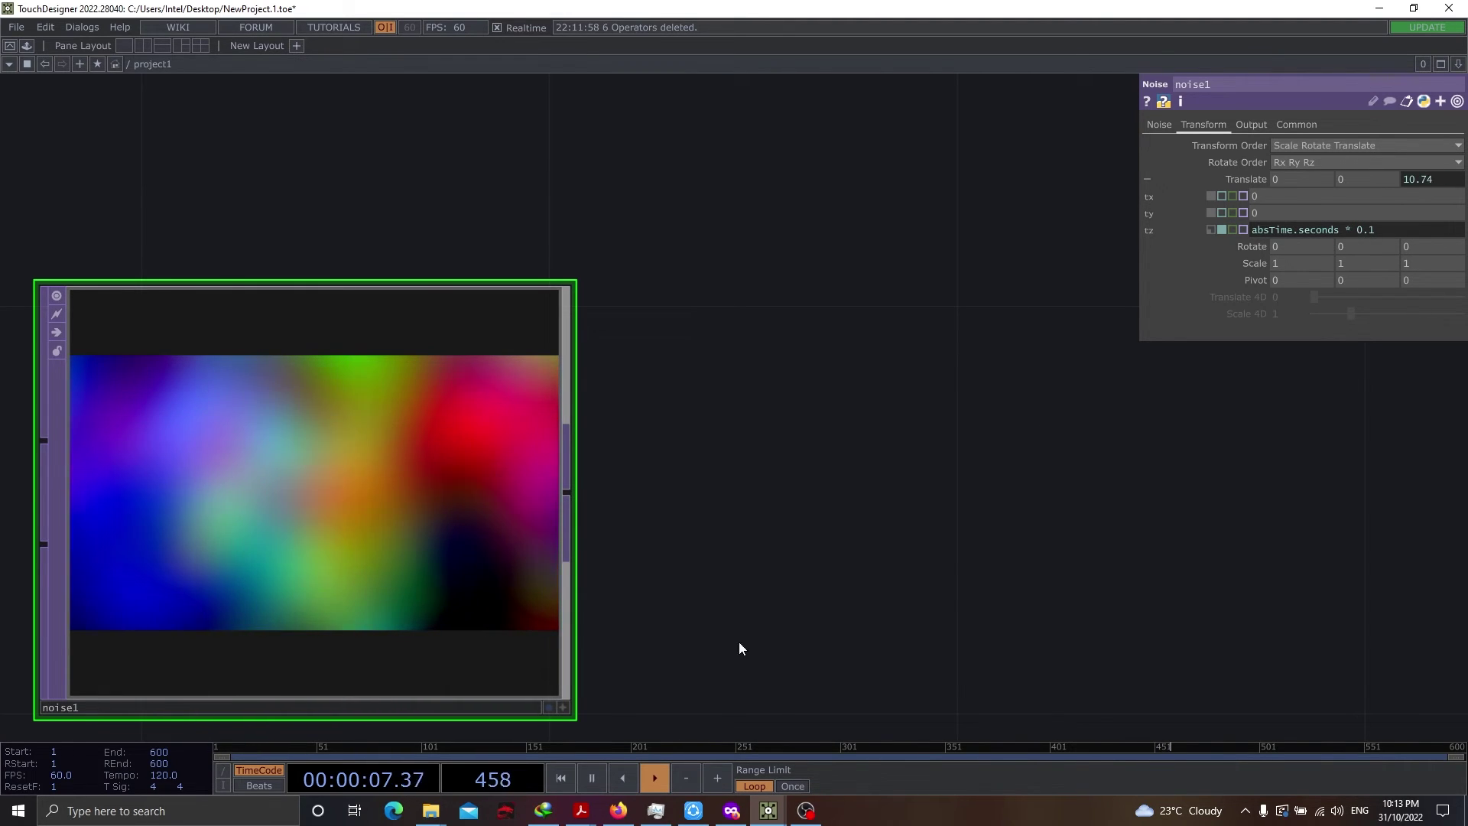
{"action": "left_click_drag", "start_coordinate": [886, 542], "coordinate": [1122, 429]}
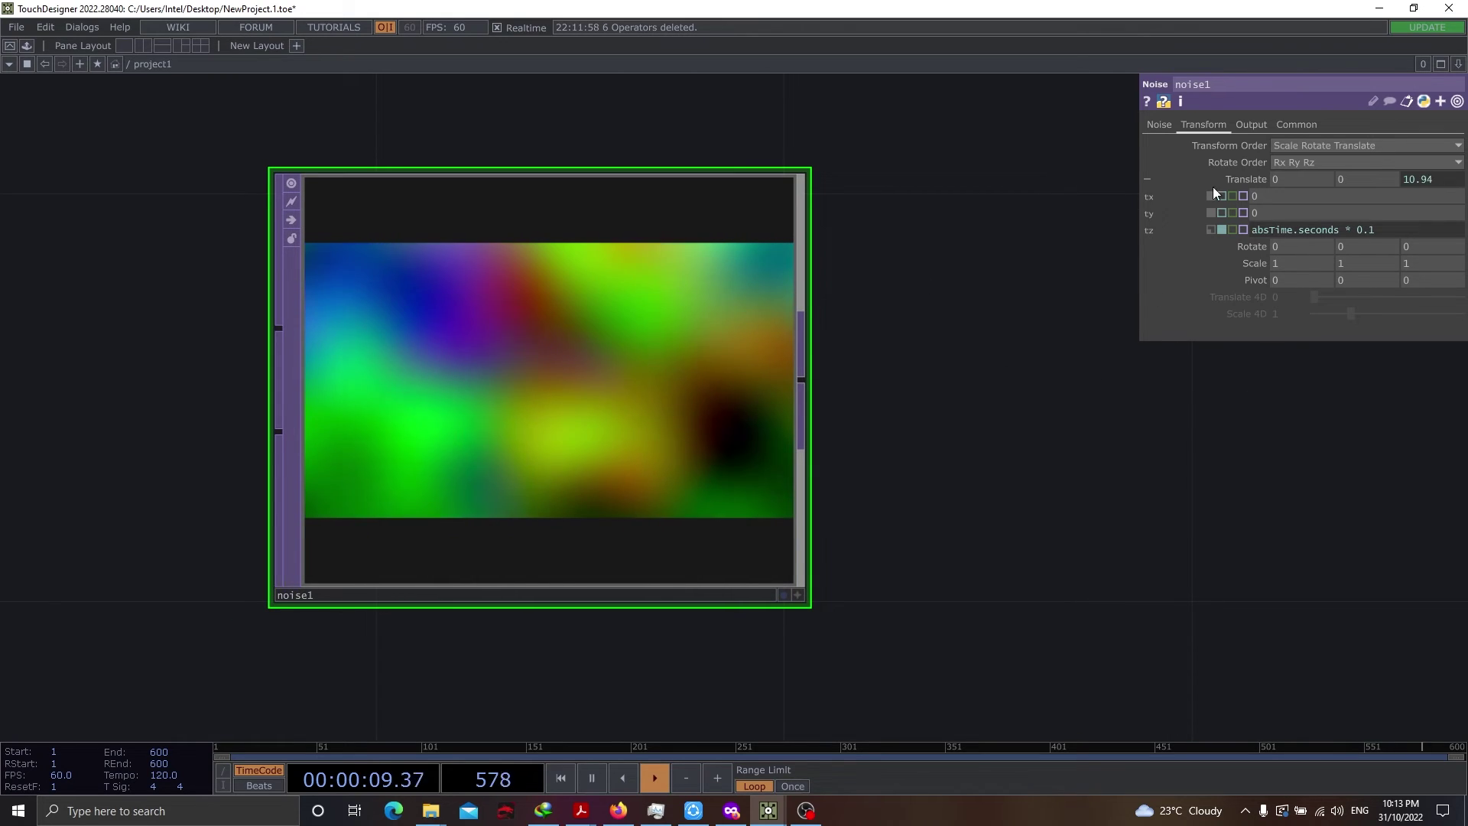
{"action": "left_click", "coordinate": [1160, 125]}
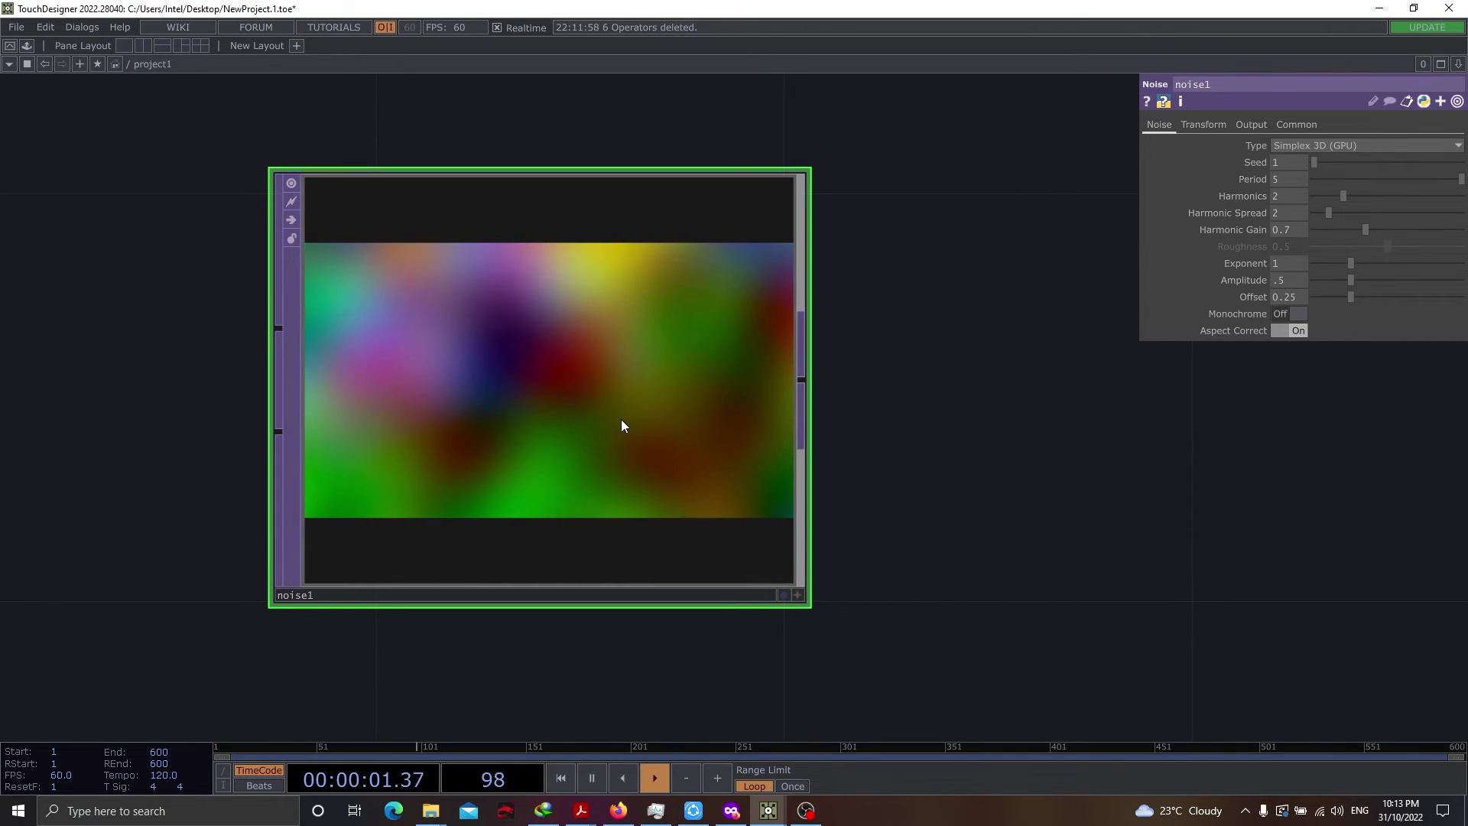
Paste noise1 as noise2, make it monochrome with seed 2550, period 4 and offset 0.5
{"action": "key", "text": "ctrl+v"}
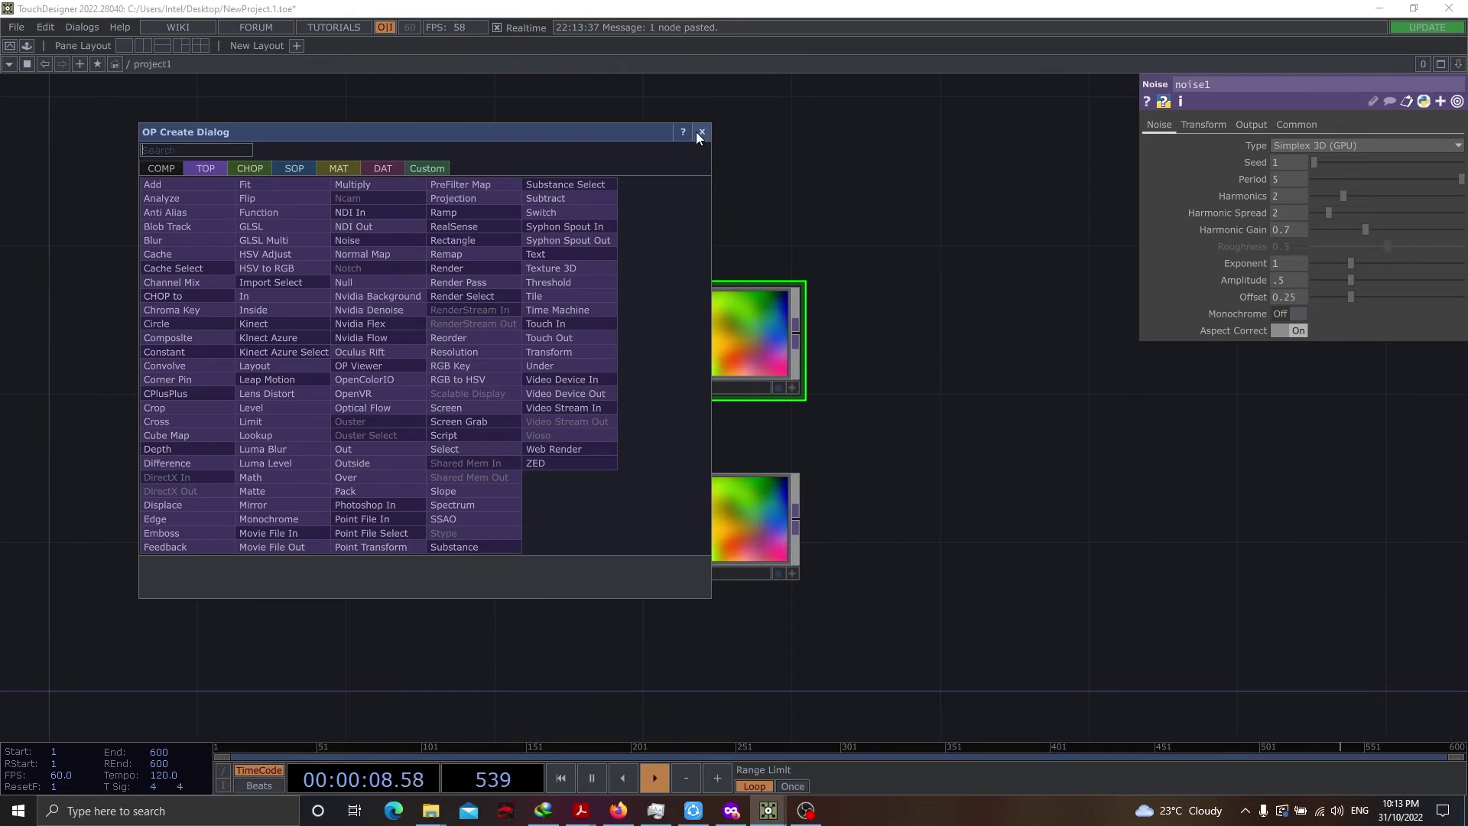
{"action": "left_click", "coordinate": [702, 131]}
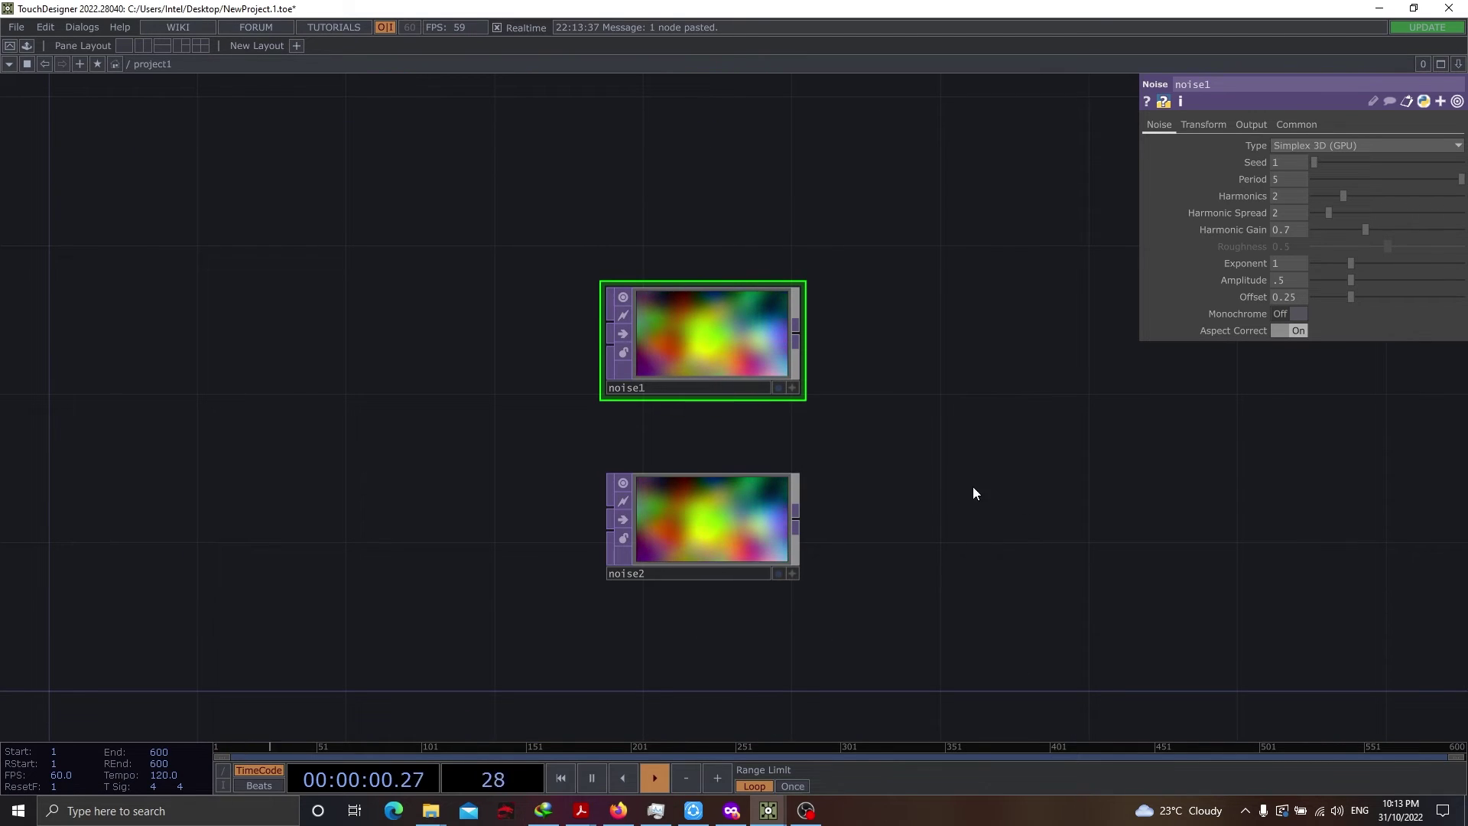
{"action": "left_click_drag", "start_coordinate": [971, 478], "coordinate": [828, 472]}
{"action": "left_click", "coordinate": [527, 506]}
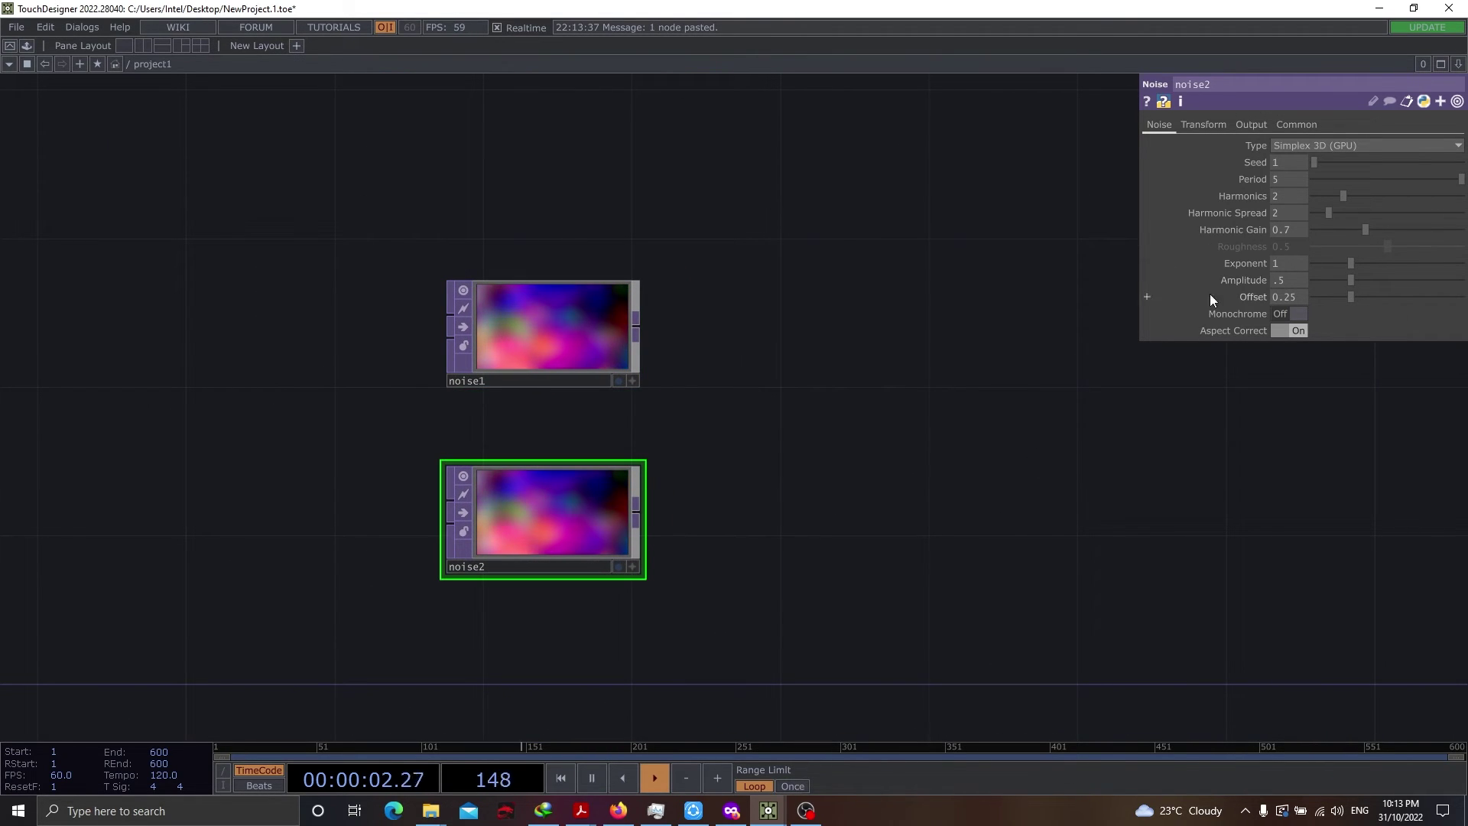
{"action": "left_click", "coordinate": [1286, 314]}
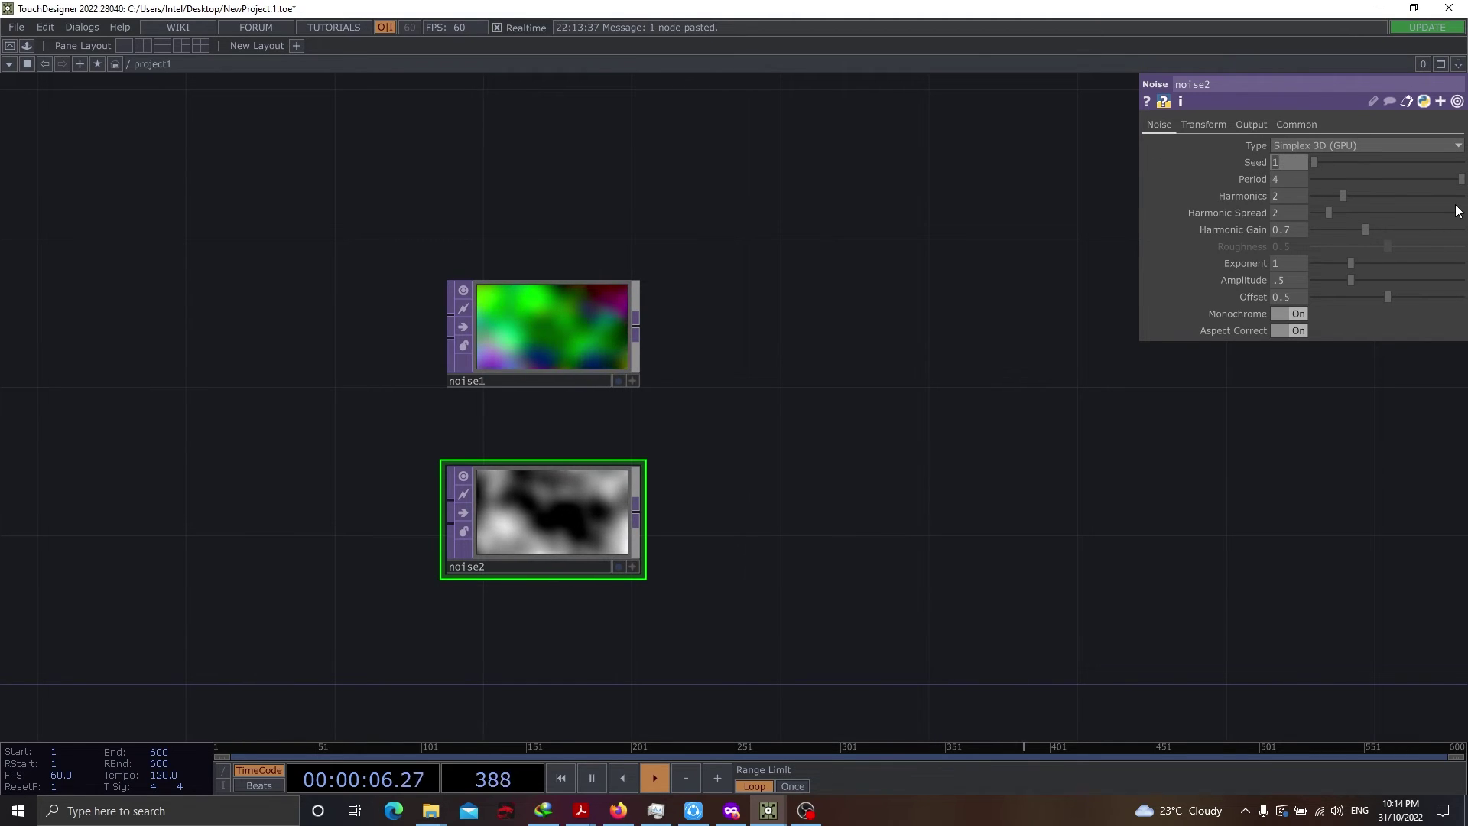
{"action": "type", "text": "50"}
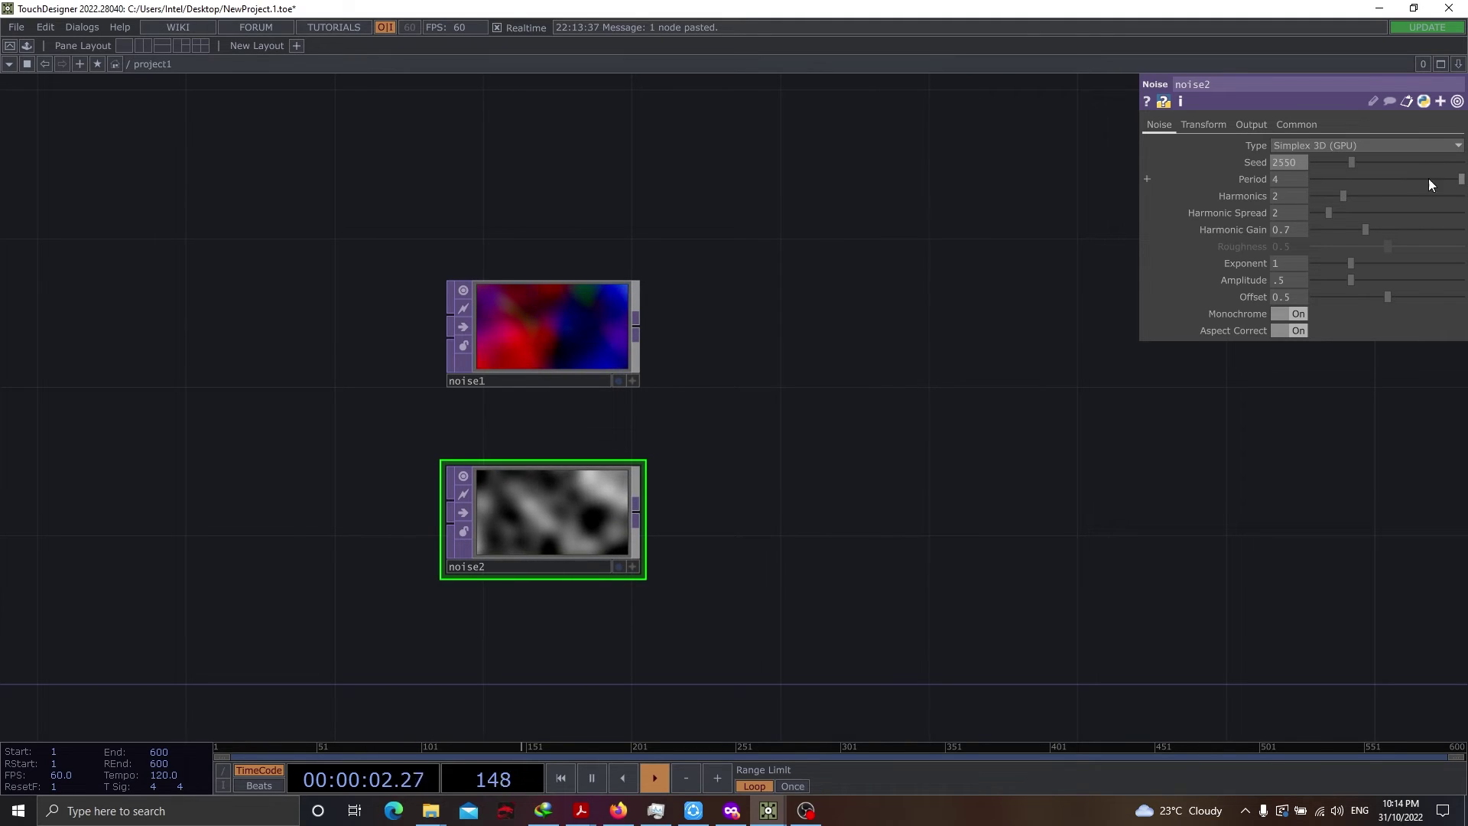
{"action": "left_click", "coordinate": [1211, 126]}
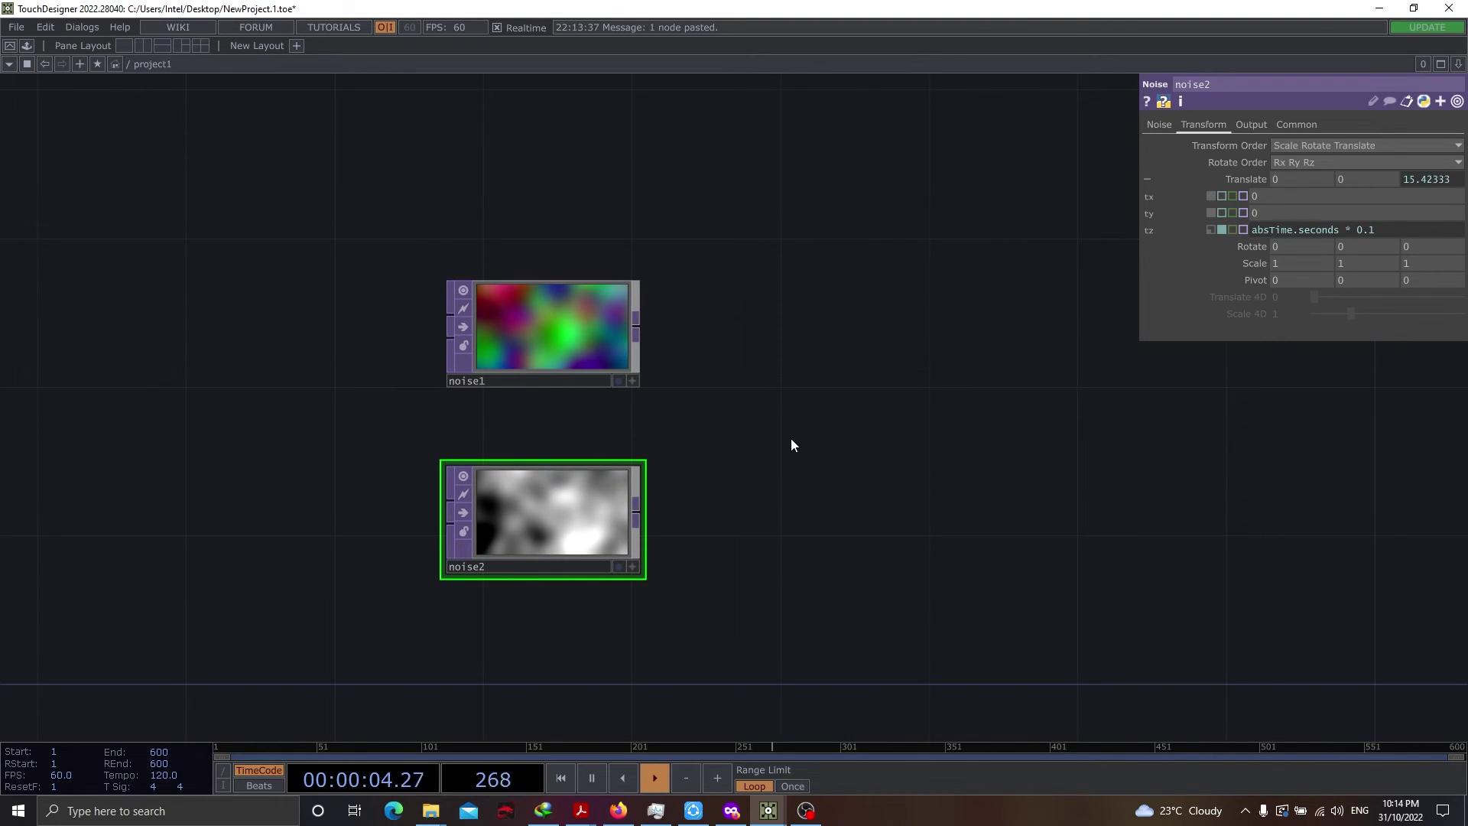
Add displace1 with noise1 in its first input and noise2 in its second
{"action": "key", "text": "Tab"}
{"action": "type", "text": "dis"}
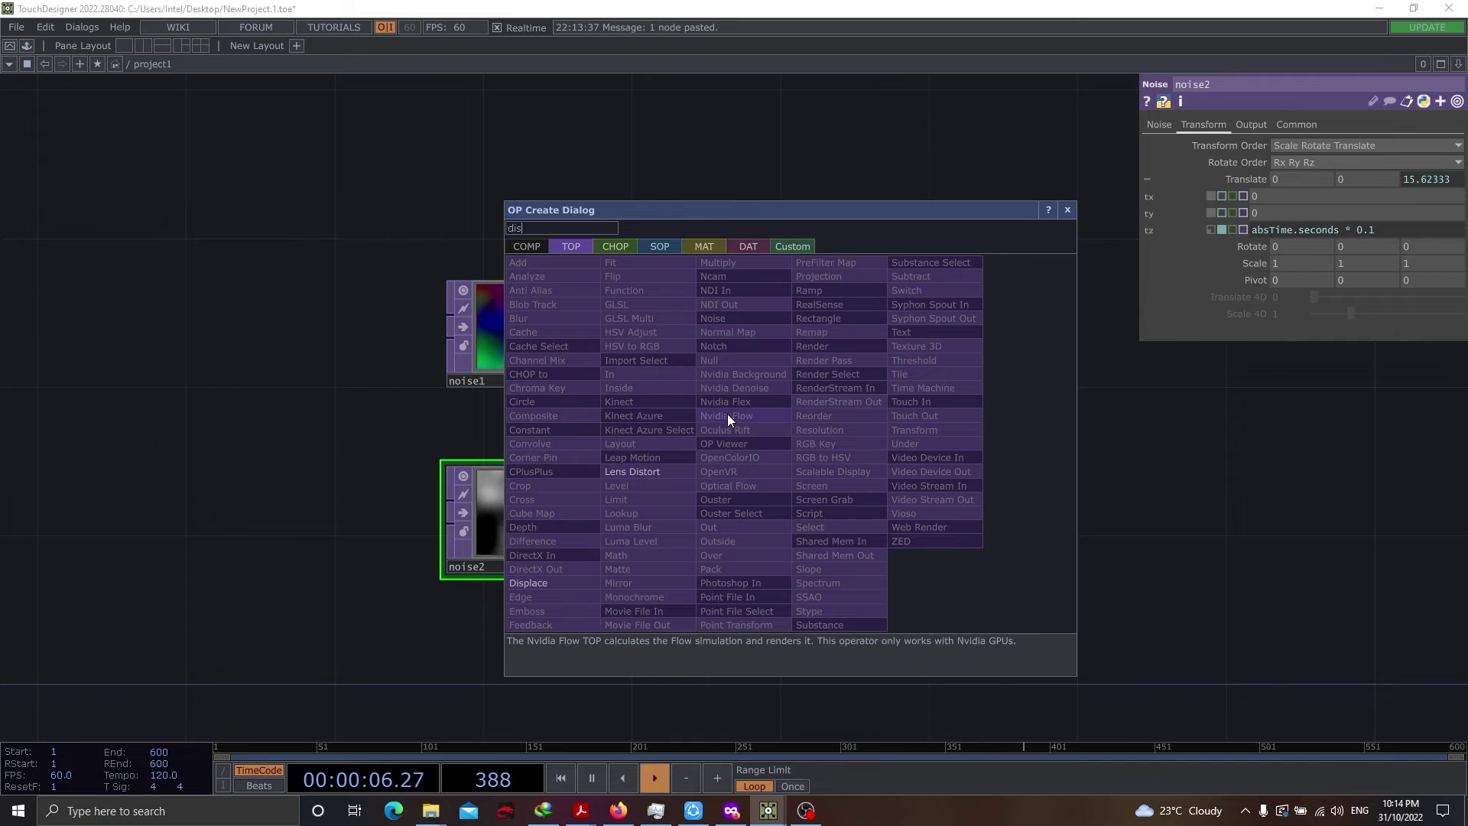
{"action": "left_click", "coordinate": [559, 581]}
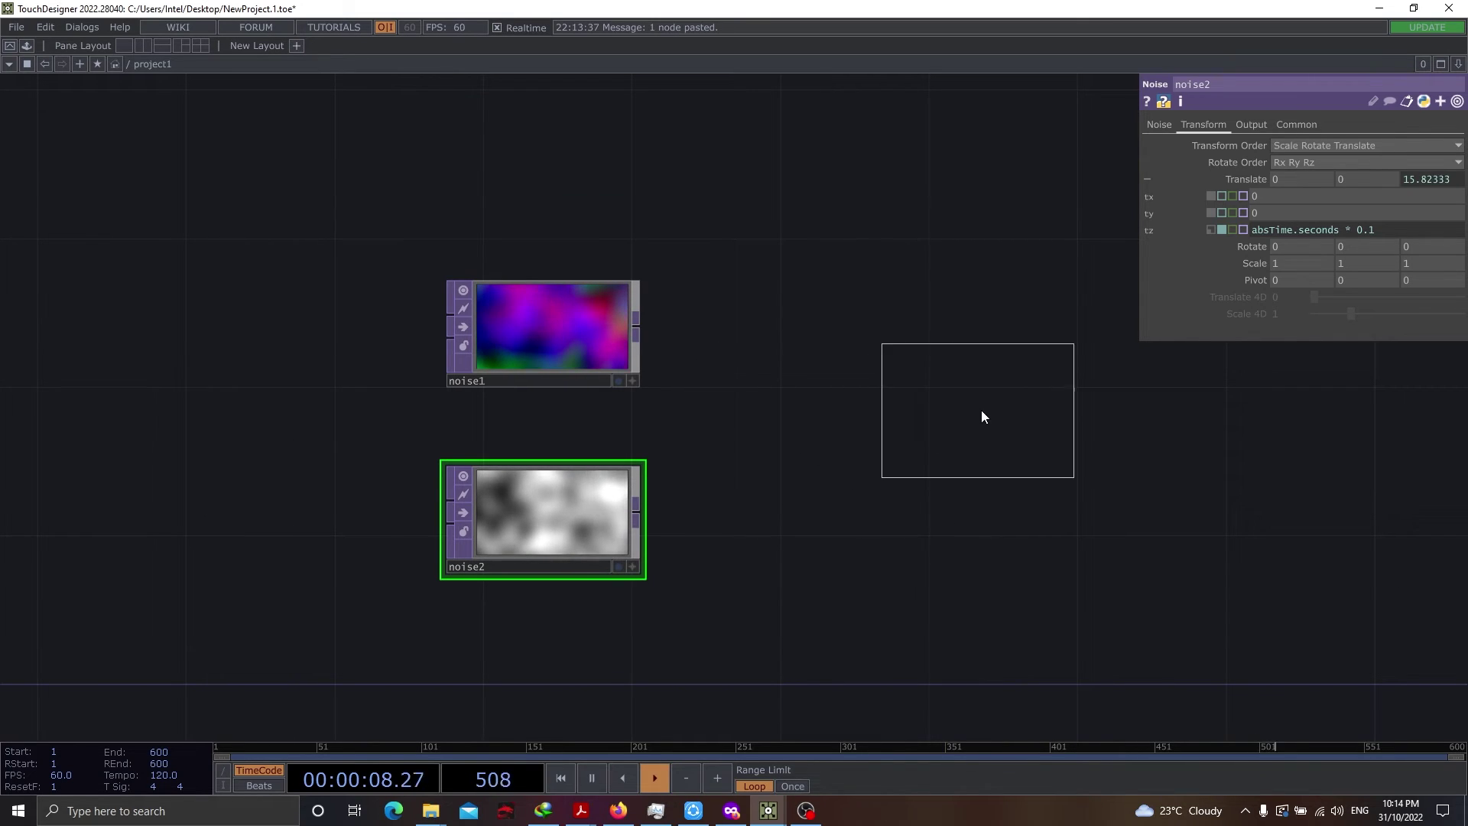
{"action": "left_click", "coordinate": [986, 384]}
{"action": "left_click_drag", "start_coordinate": [966, 594], "coordinate": [635, 587]}
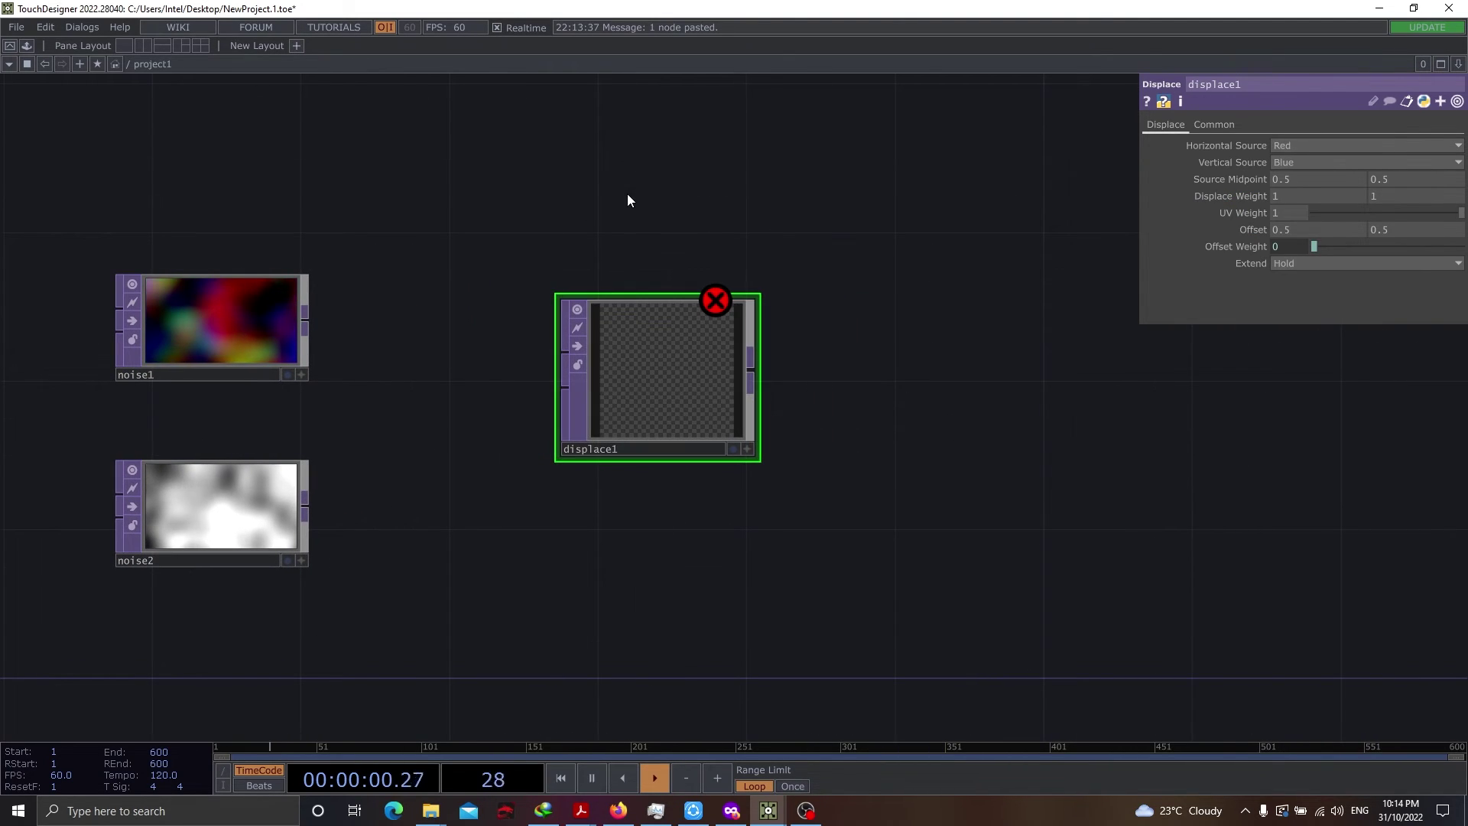
{"action": "left_click_drag", "start_coordinate": [309, 329], "coordinate": [565, 353]}
{"action": "left_click_drag", "start_coordinate": [306, 507], "coordinate": [680, 427]}
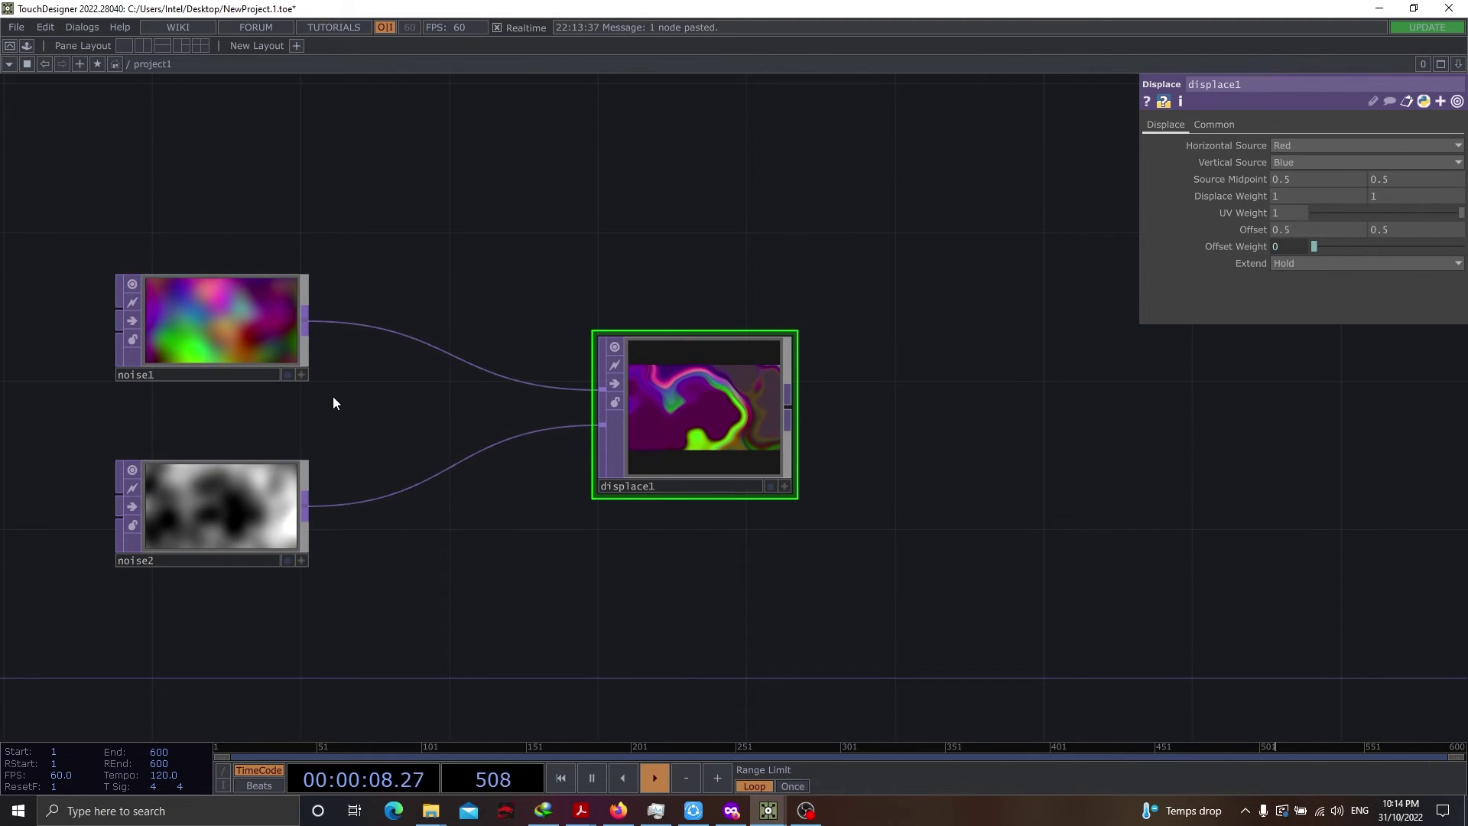
Inspect displace1's resolution and format info, then recentre the network view
{"action": "middle_click_drag", "start_coordinate": [731, 422], "coordinate": [736, 365]}
{"action": "scroll", "coordinate": [201, 331], "scroll_direction": "up", "scroll_amount": 3}
{"action": "scroll", "coordinate": [207, 335], "scroll_direction": "up", "scroll_amount": 2}
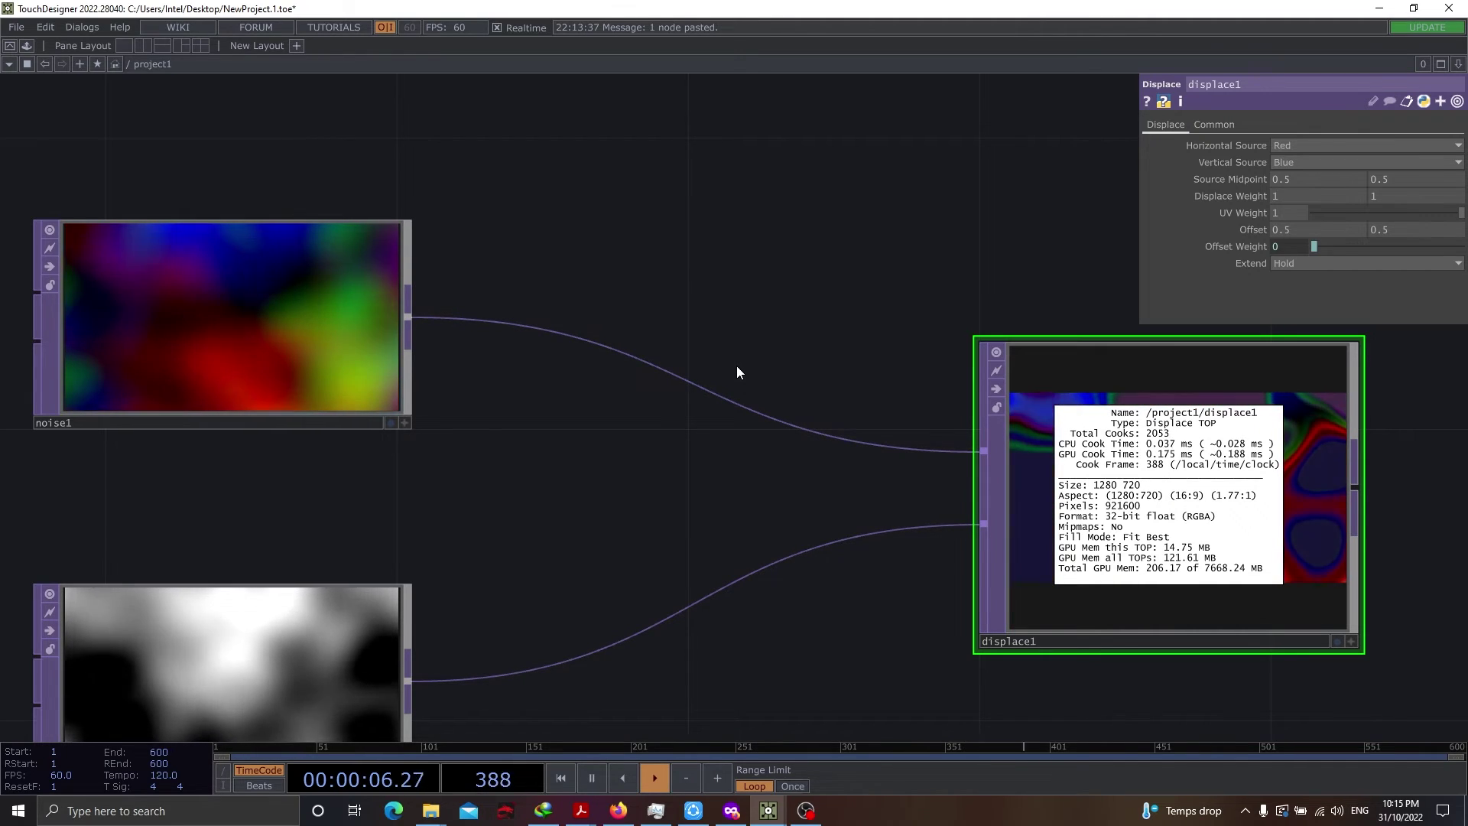
{"action": "scroll", "coordinate": [838, 320], "scroll_direction": "down", "scroll_amount": 2}
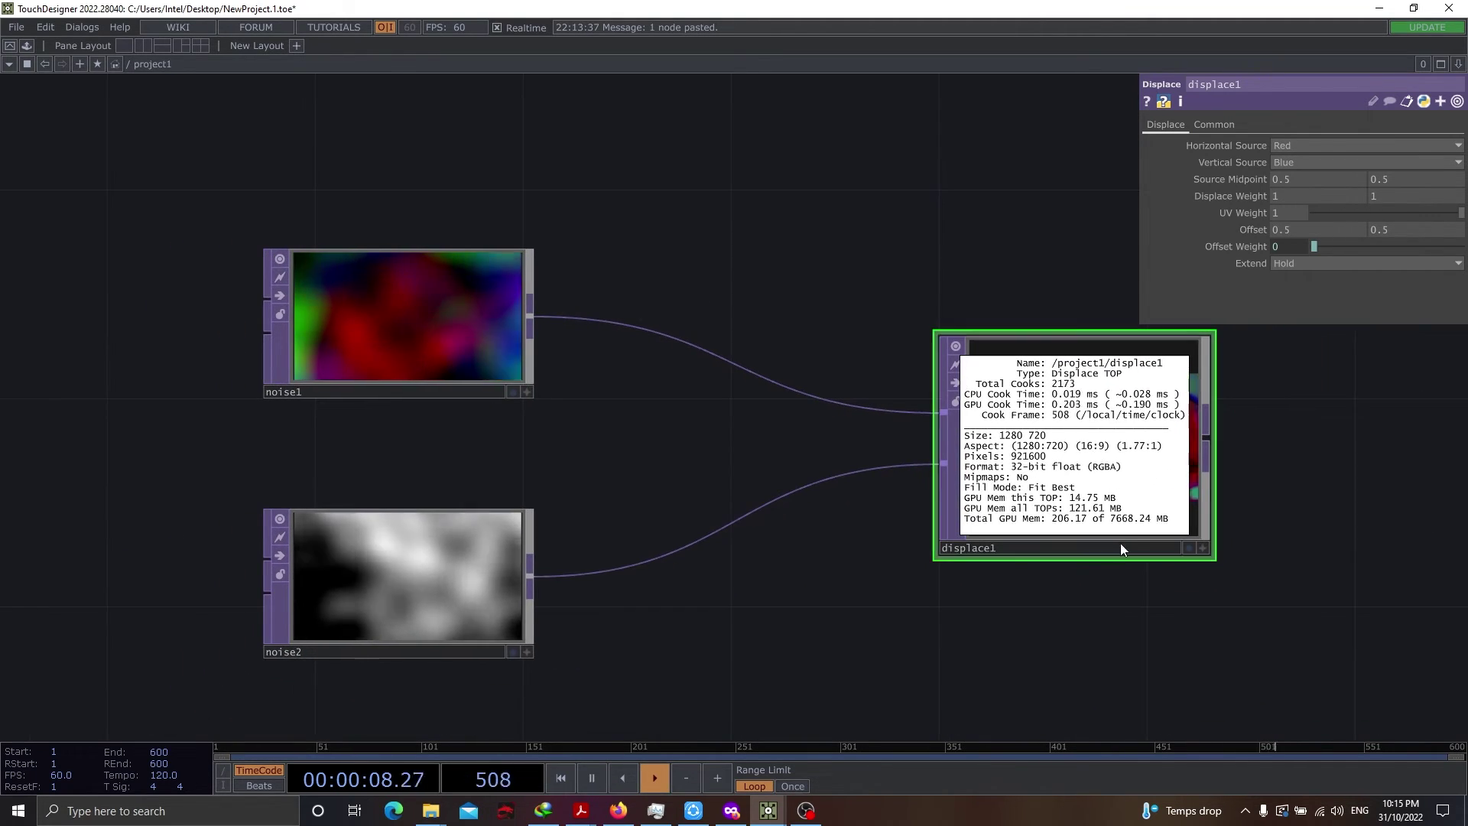
{"action": "left_click_drag", "start_coordinate": [1118, 612], "coordinate": [907, 615]}
{"action": "left_click_drag", "start_coordinate": [1168, 471], "coordinate": [873, 418]}
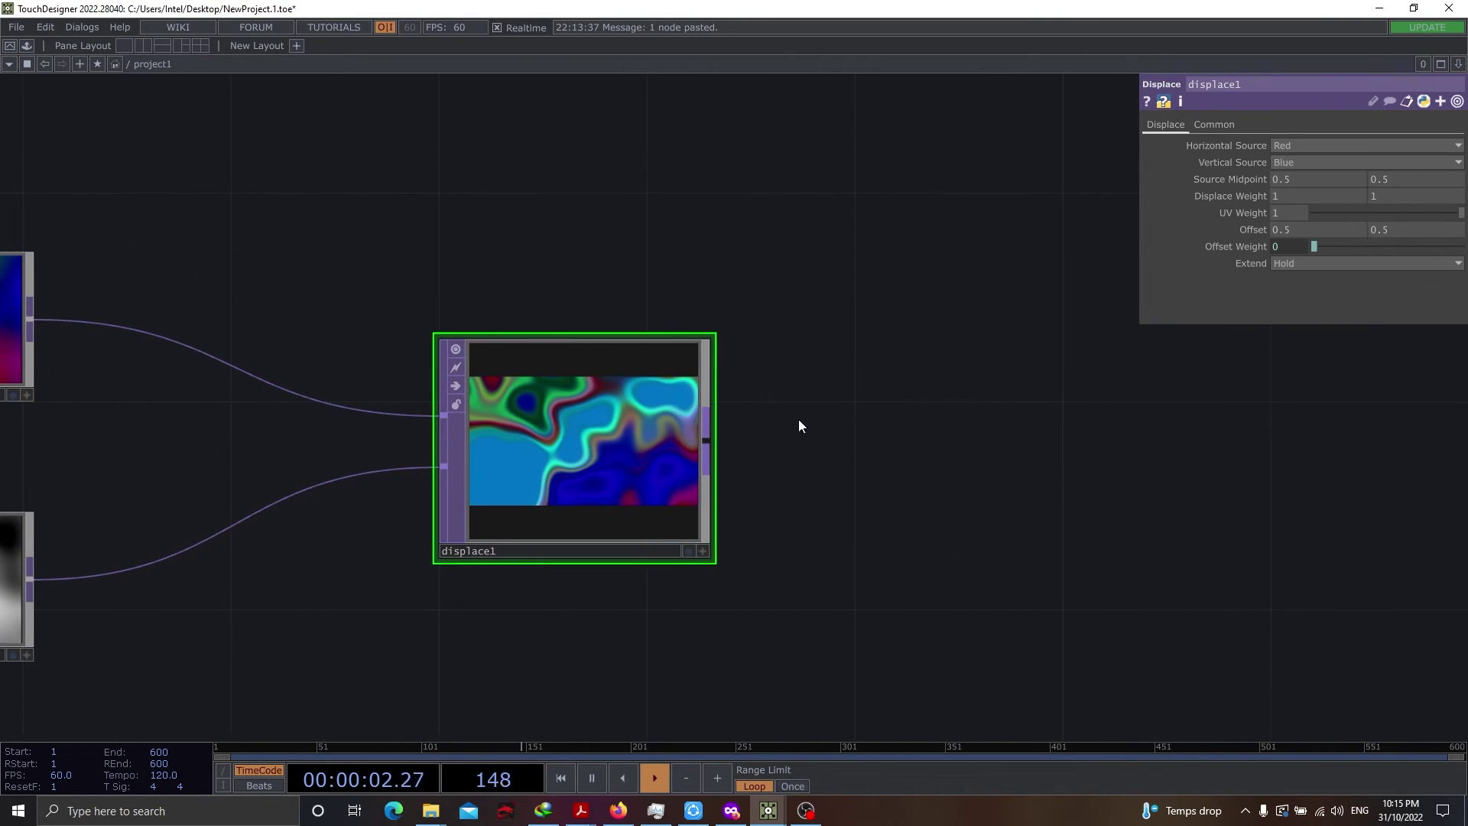
{"action": "scroll", "coordinate": [742, 459], "scroll_direction": "down", "scroll_amount": 3}
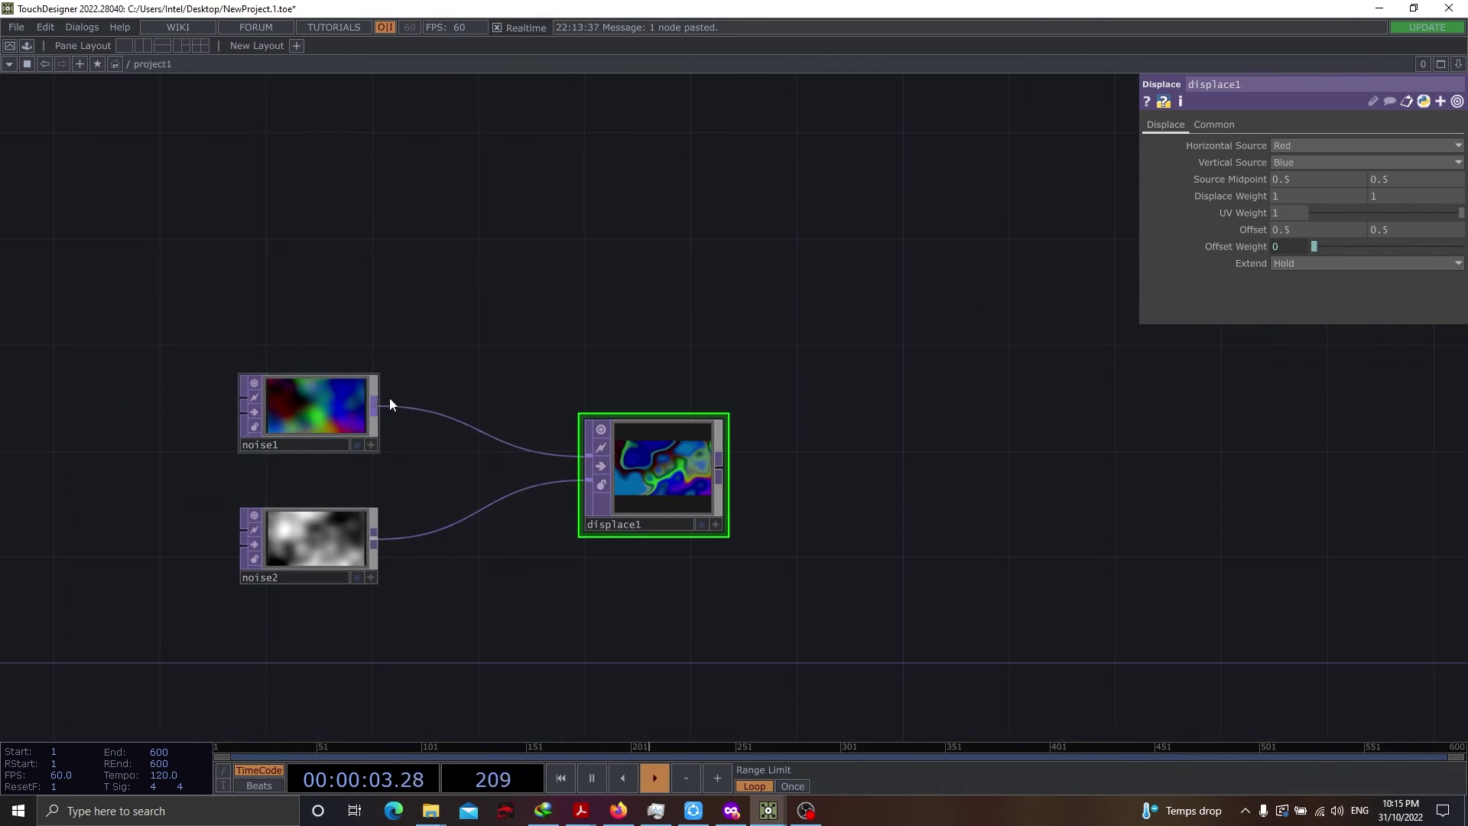
Append a Null, null1, after displace1 and line it up with displace1
{"action": "right_click", "coordinate": [720, 465]}
{"action": "type", "text": "nul"}
{"action": "left_click", "coordinate": [639, 387]}
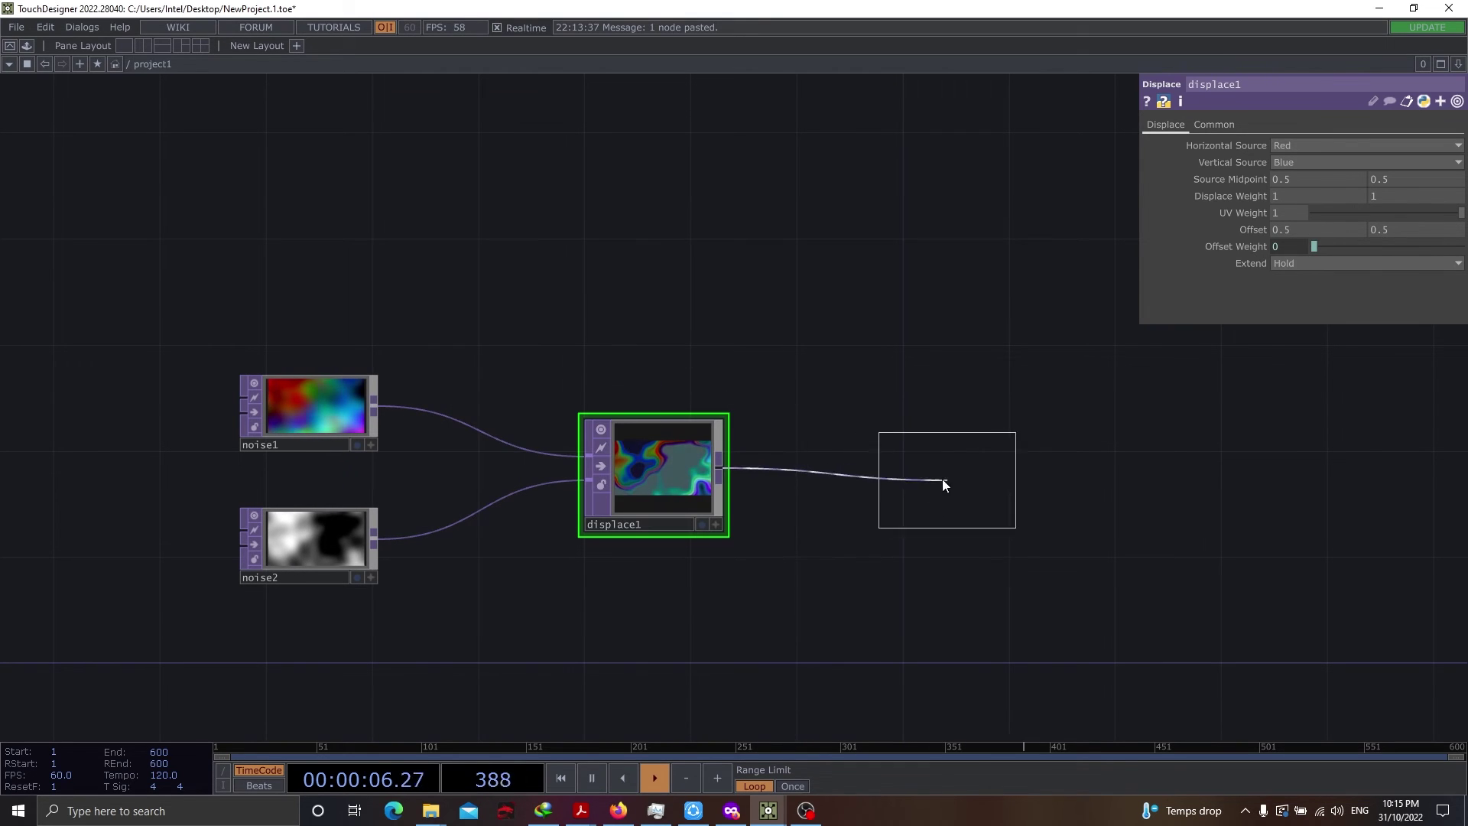
{"action": "left_click", "coordinate": [866, 468]}
{"action": "left_click_drag", "start_coordinate": [954, 527], "coordinate": [692, 533]}
{"action": "left_click_drag", "start_coordinate": [557, 503], "coordinate": [557, 530]}
Create feedback1, level1, transform1 and comp1 from the operator dialog
{"action": "key", "text": "Tab"}
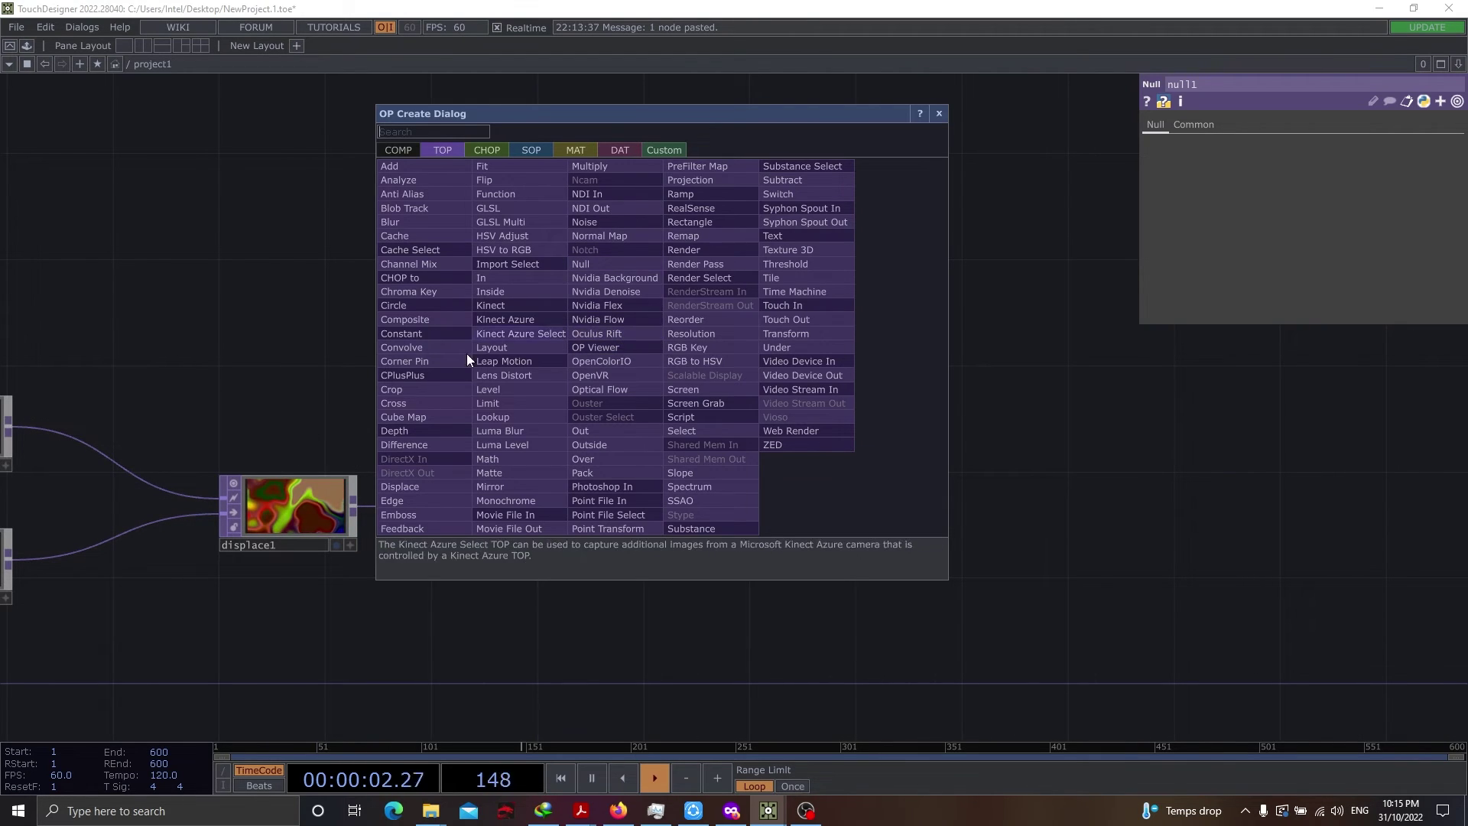
{"action": "left_click", "coordinate": [424, 529]}
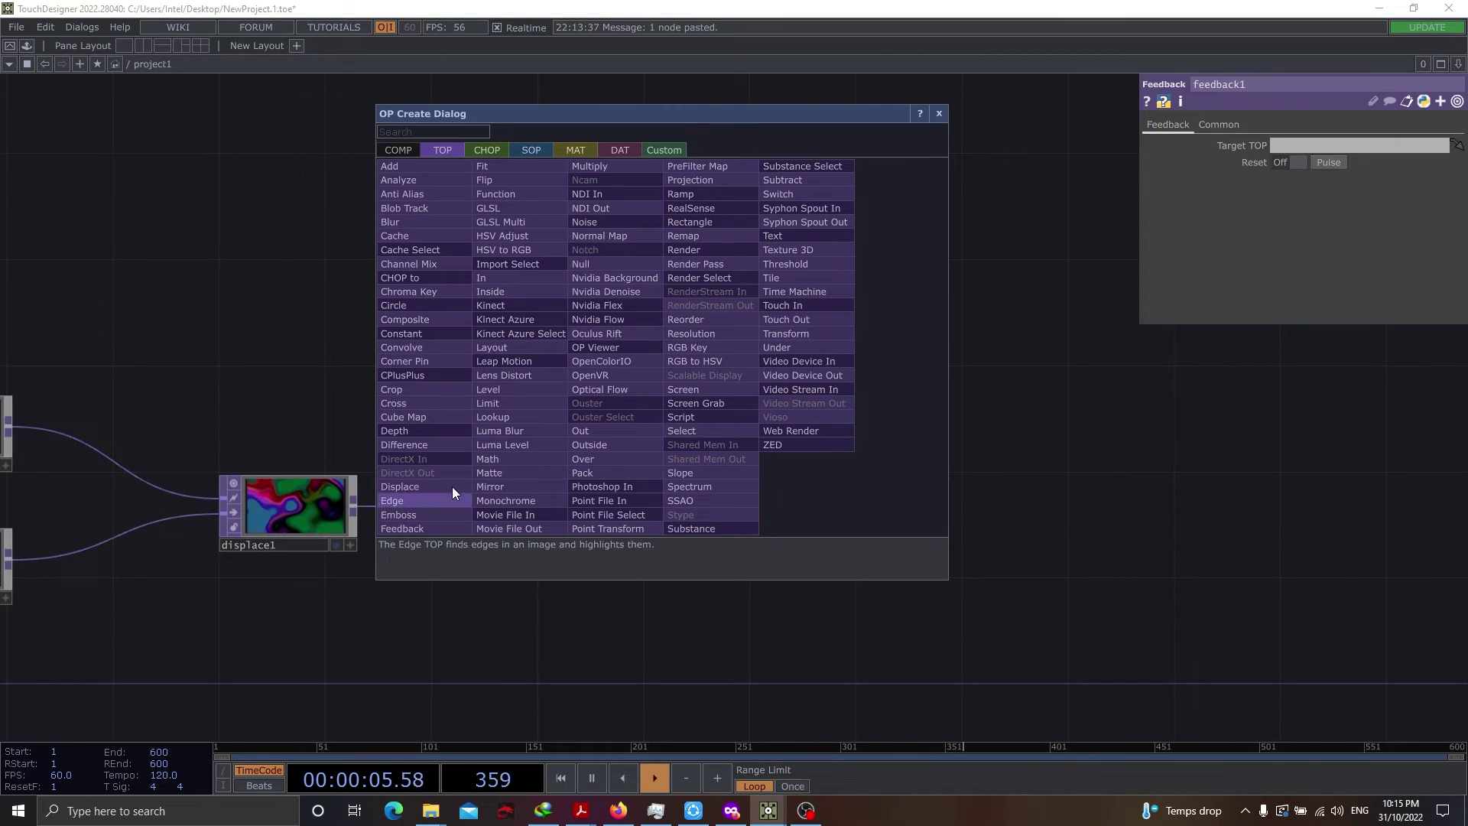
{"action": "left_click", "coordinate": [507, 390]}
{"action": "left_click", "coordinate": [826, 332]}
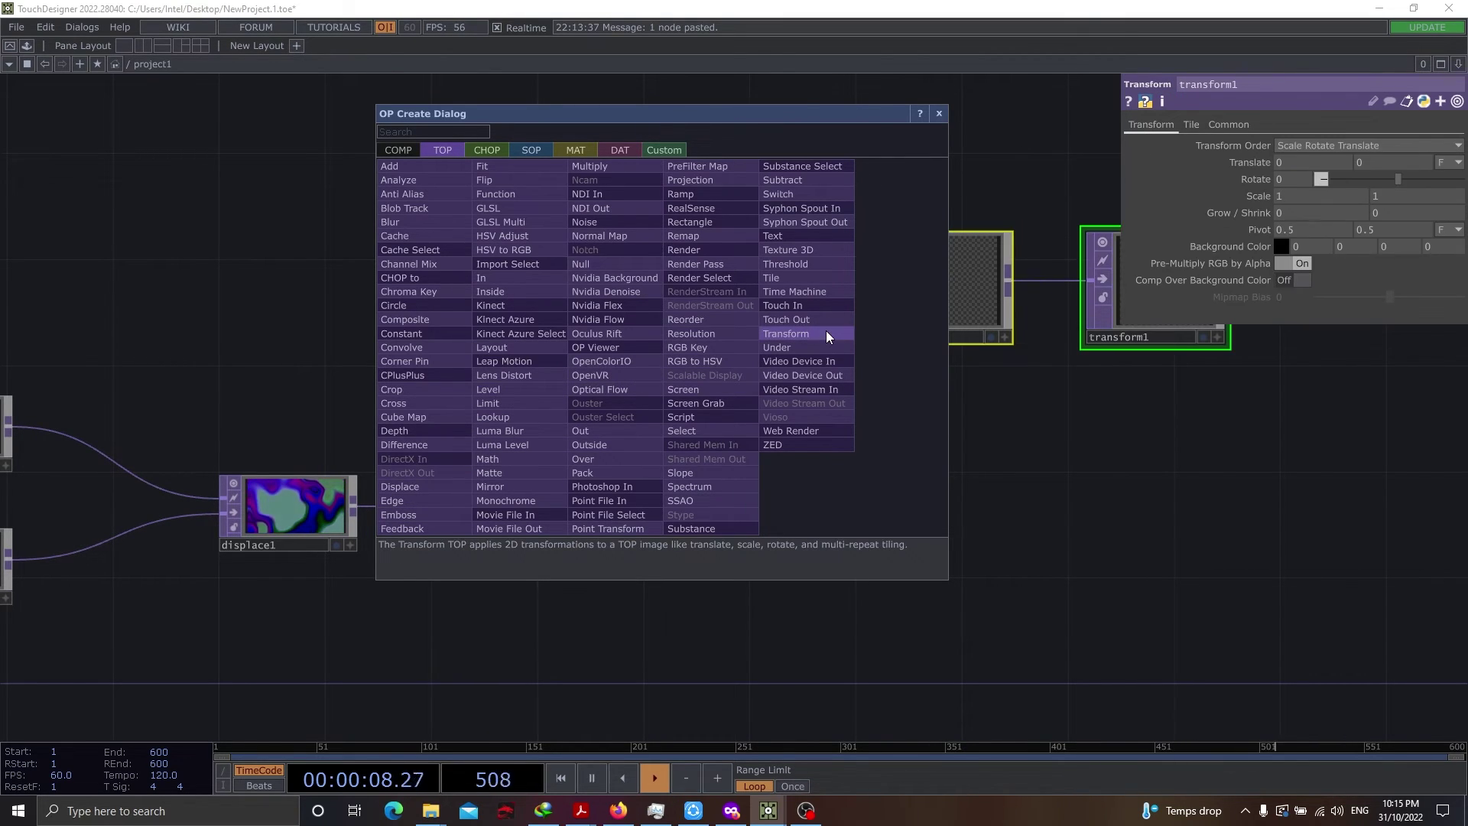
{"action": "left_click", "coordinate": [439, 316]}
Move comp1 below the chain and wire null1's output into feedback1
{"action": "left_click", "coordinate": [939, 113]}
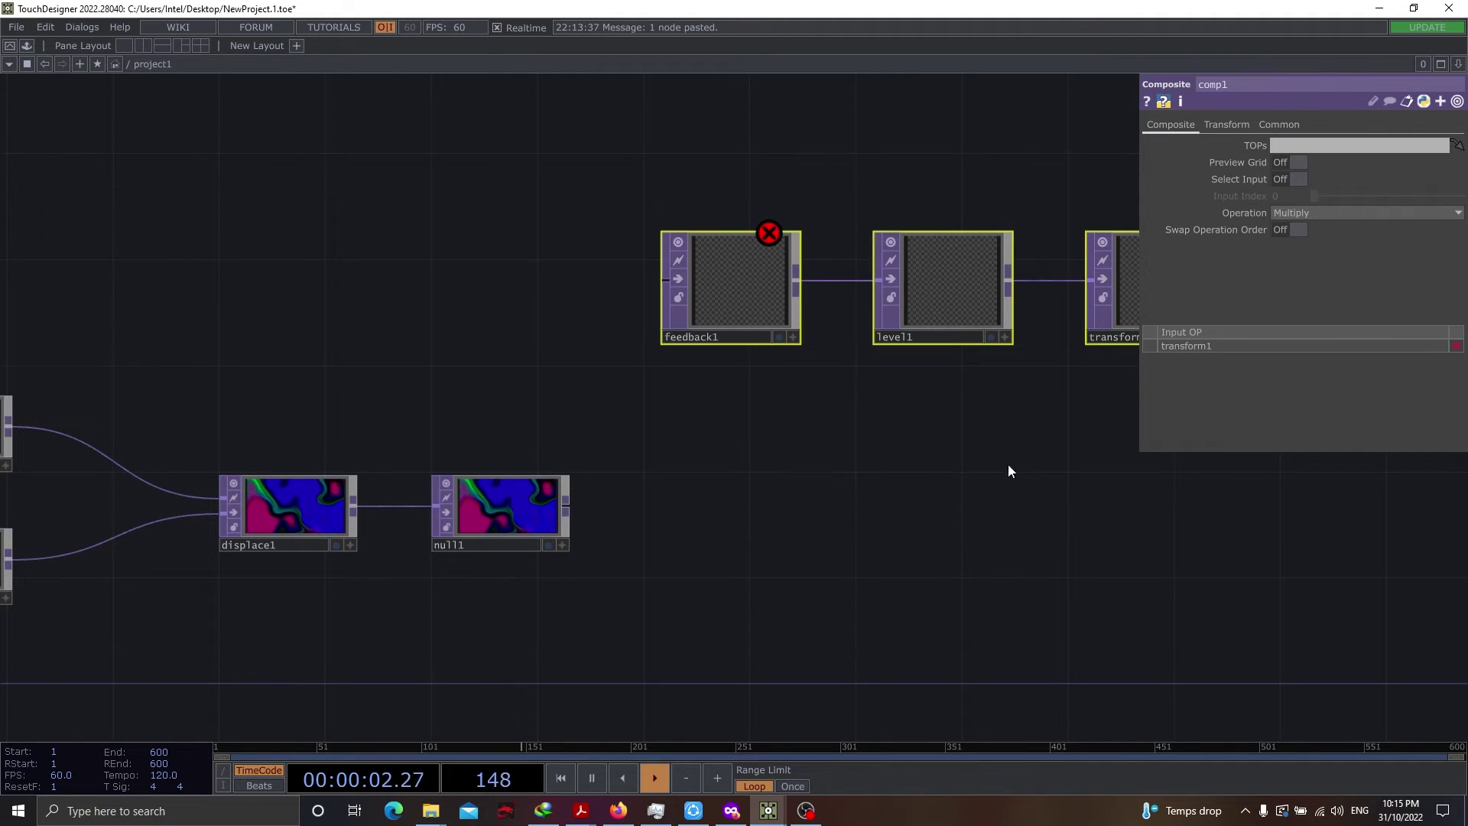
{"action": "left_click_drag", "start_coordinate": [958, 564], "coordinate": [424, 473]}
{"action": "left_click_drag", "start_coordinate": [809, 245], "coordinate": [819, 454]}
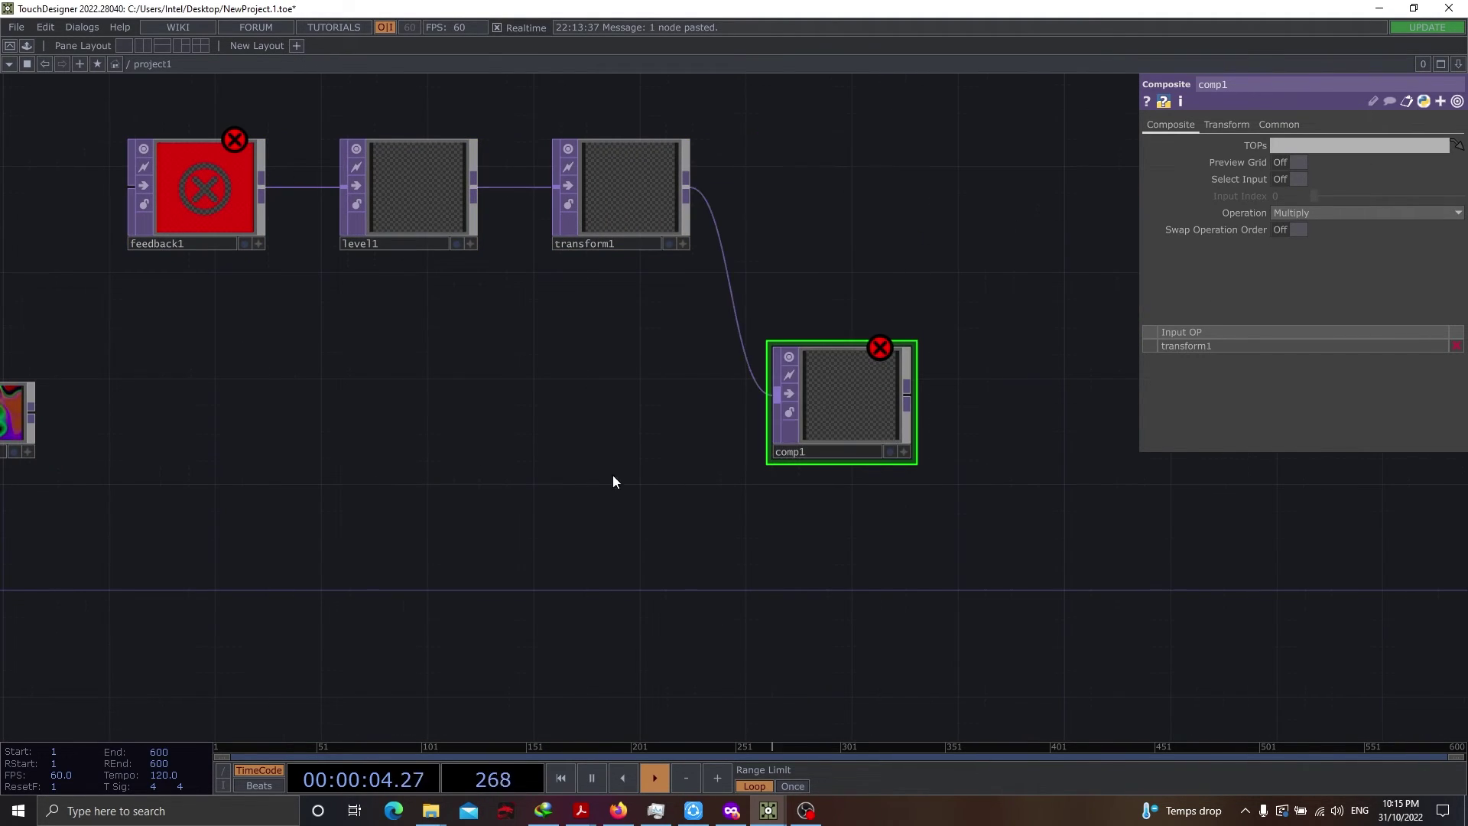
{"action": "left_click_drag", "start_coordinate": [348, 496], "coordinate": [703, 545]}
{"action": "left_click_drag", "start_coordinate": [387, 461], "coordinate": [484, 237]}
Rearrange feedback1, level1 and transform1, and wire null1 into comp1's second input
{"action": "left_click_drag", "start_coordinate": [1186, 564], "coordinate": [917, 563]}
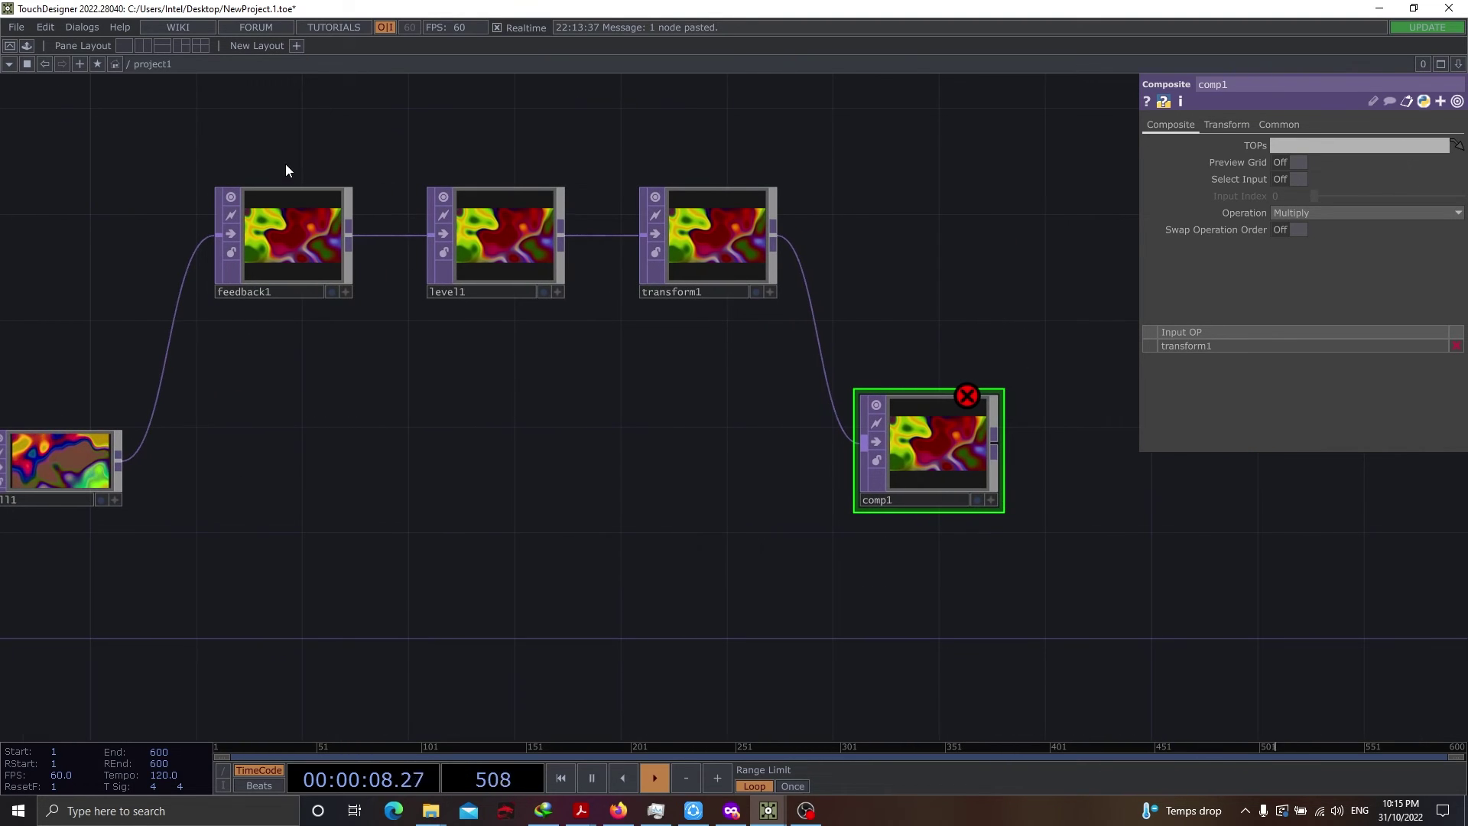
{"action": "left_click_drag", "start_coordinate": [286, 170], "coordinate": [683, 332]}
{"action": "left_click_drag", "start_coordinate": [278, 258], "coordinate": [381, 297]}
{"action": "right_click_drag", "start_coordinate": [378, 286], "coordinate": [847, 383]}
{"action": "left_click_drag", "start_coordinate": [774, 605], "coordinate": [721, 525]}
{"action": "left_click_drag", "start_coordinate": [116, 474], "coordinate": [921, 414]}
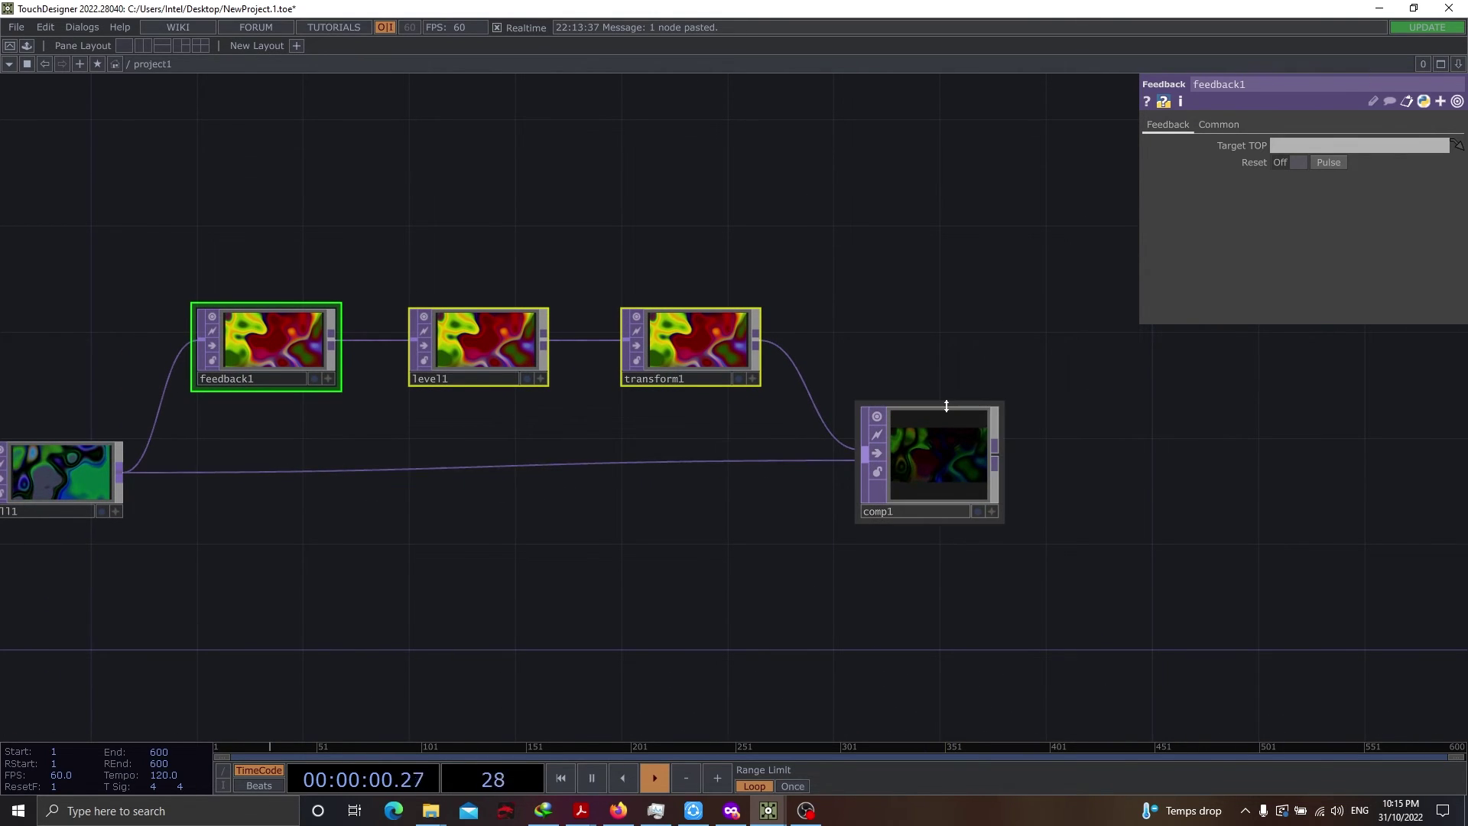
Make comp1 the Target TOP of feedback1
{"action": "left_click", "coordinate": [937, 429]}
{"action": "left_click", "coordinate": [952, 472]}
{"action": "left_click", "coordinate": [246, 358]}
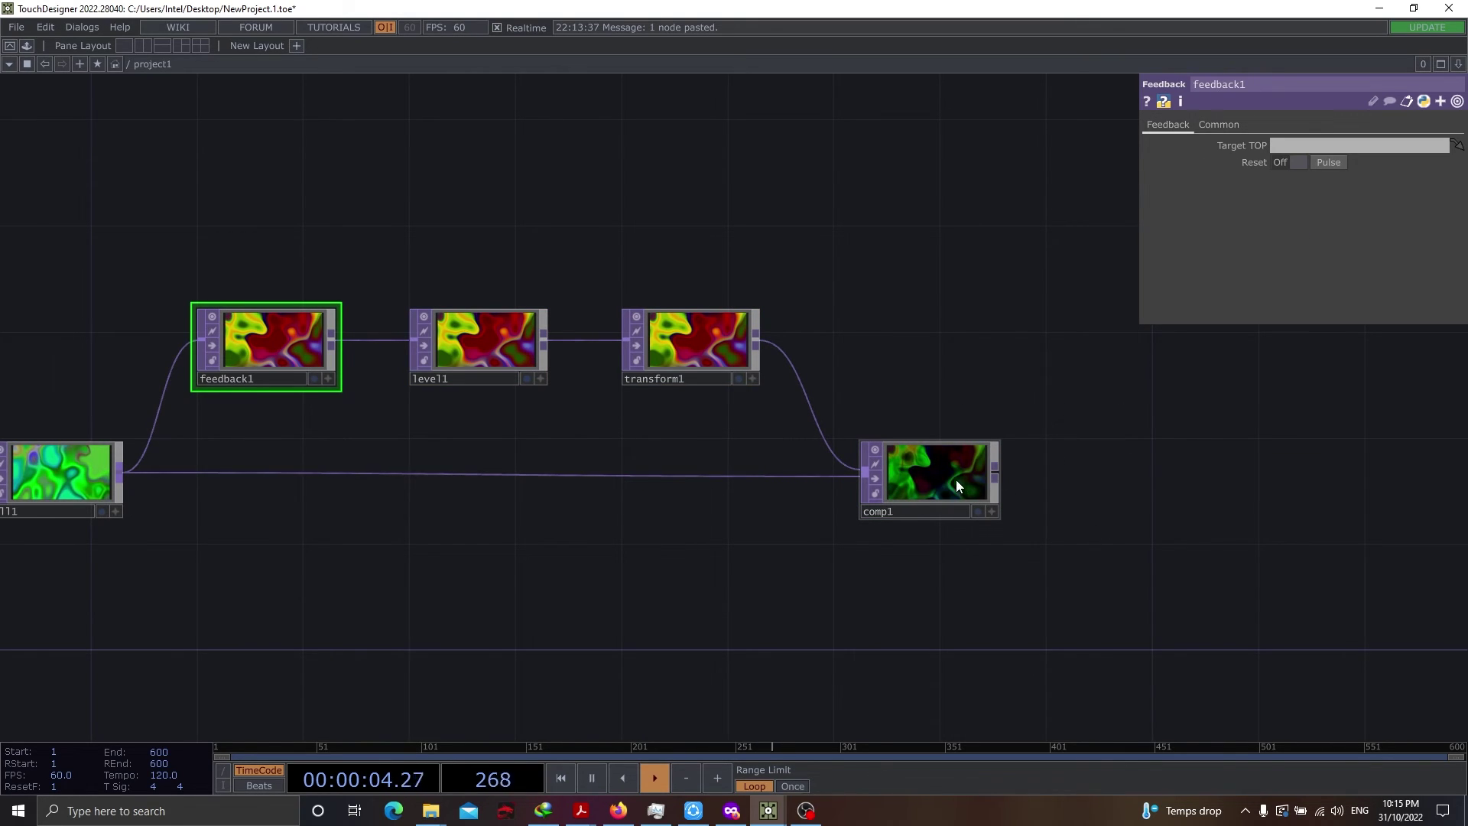
{"action": "left_click_drag", "start_coordinate": [953, 481], "coordinate": [1304, 145]}
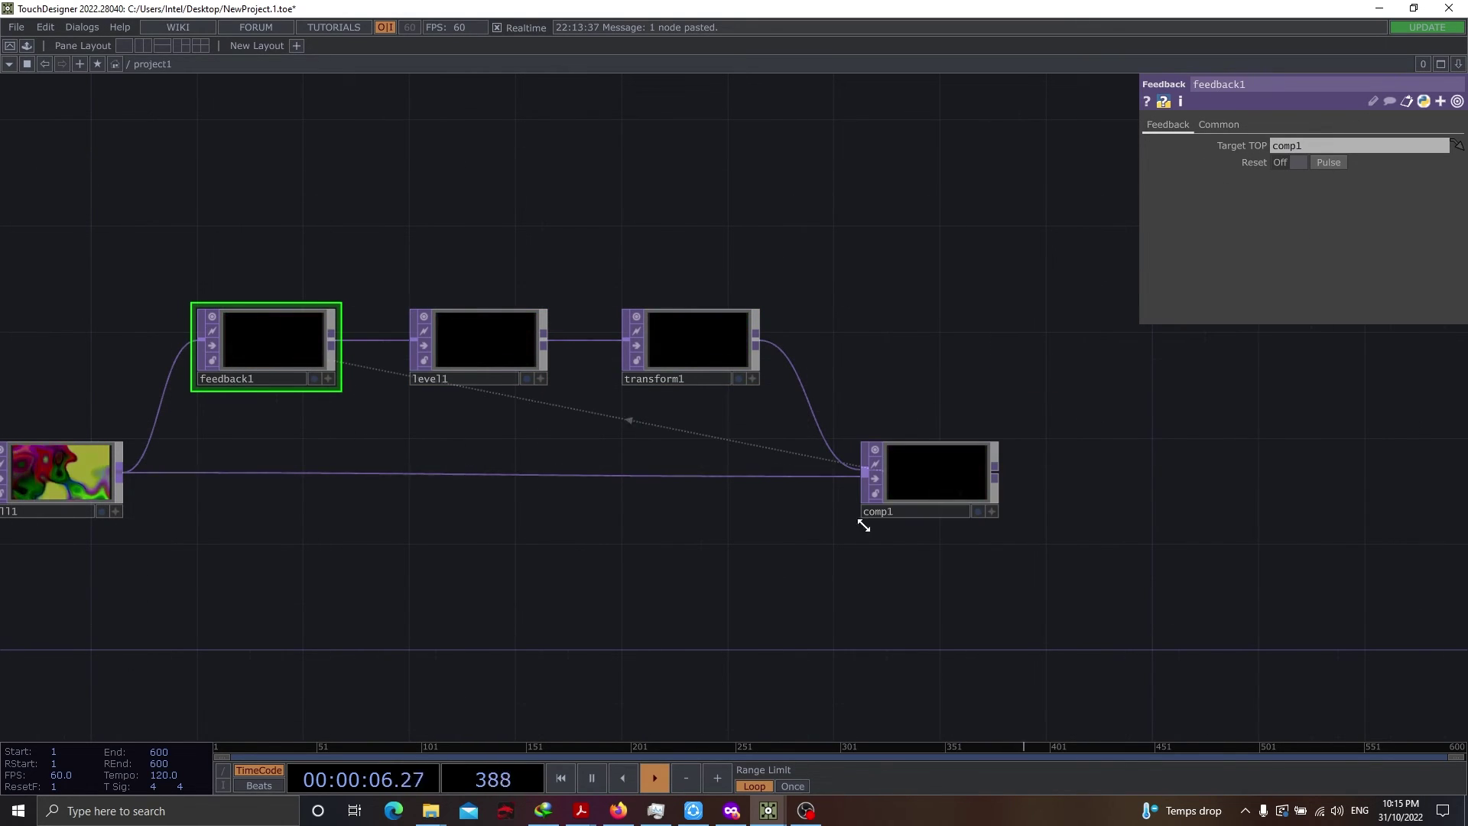
Set comp1 to Atop with swapped input order and display it behind the network
{"action": "left_click", "coordinate": [923, 471]}
{"action": "left_click", "coordinate": [1333, 213]}
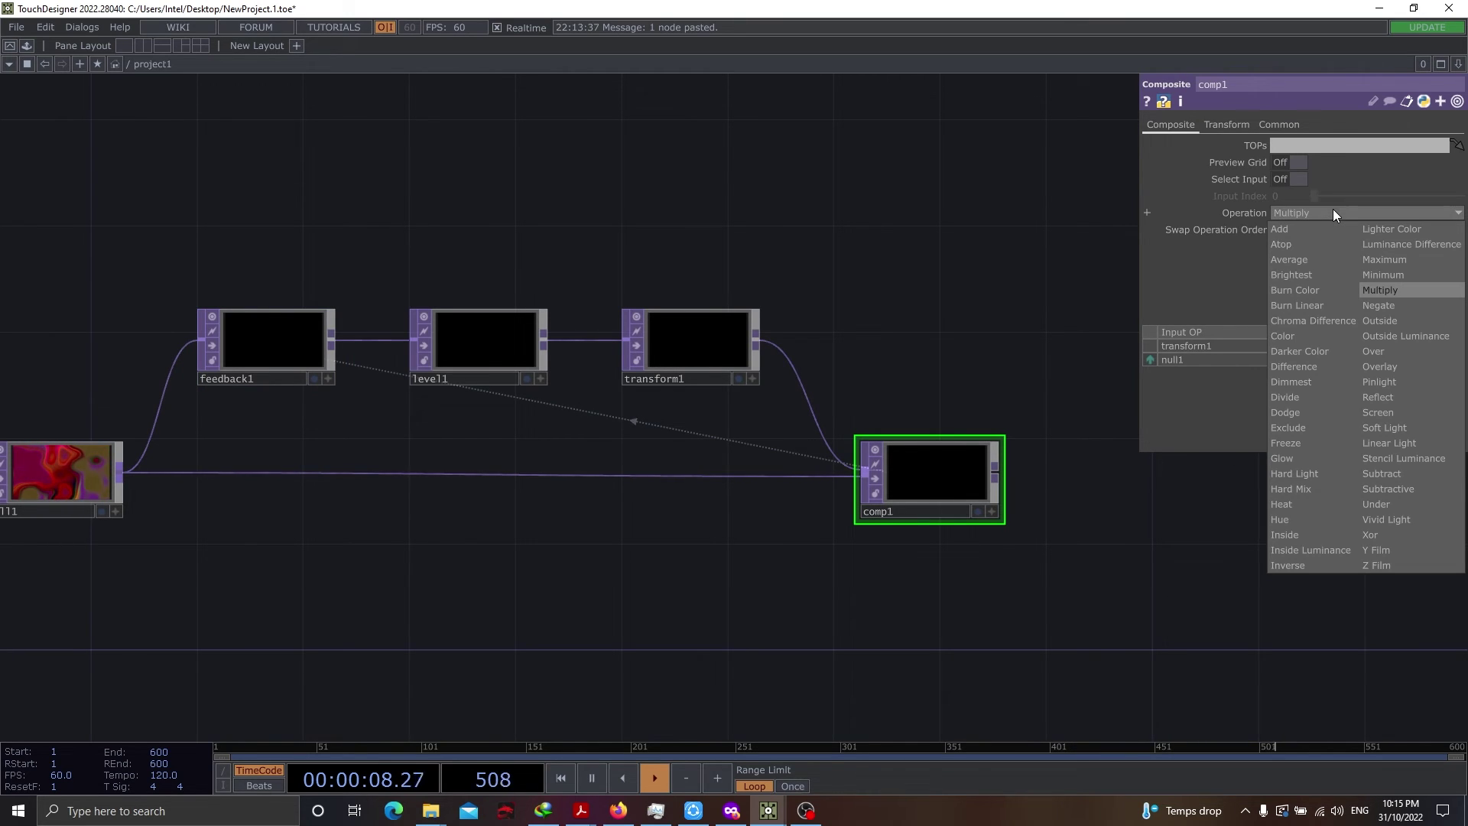
{"action": "left_click", "coordinate": [1291, 246]}
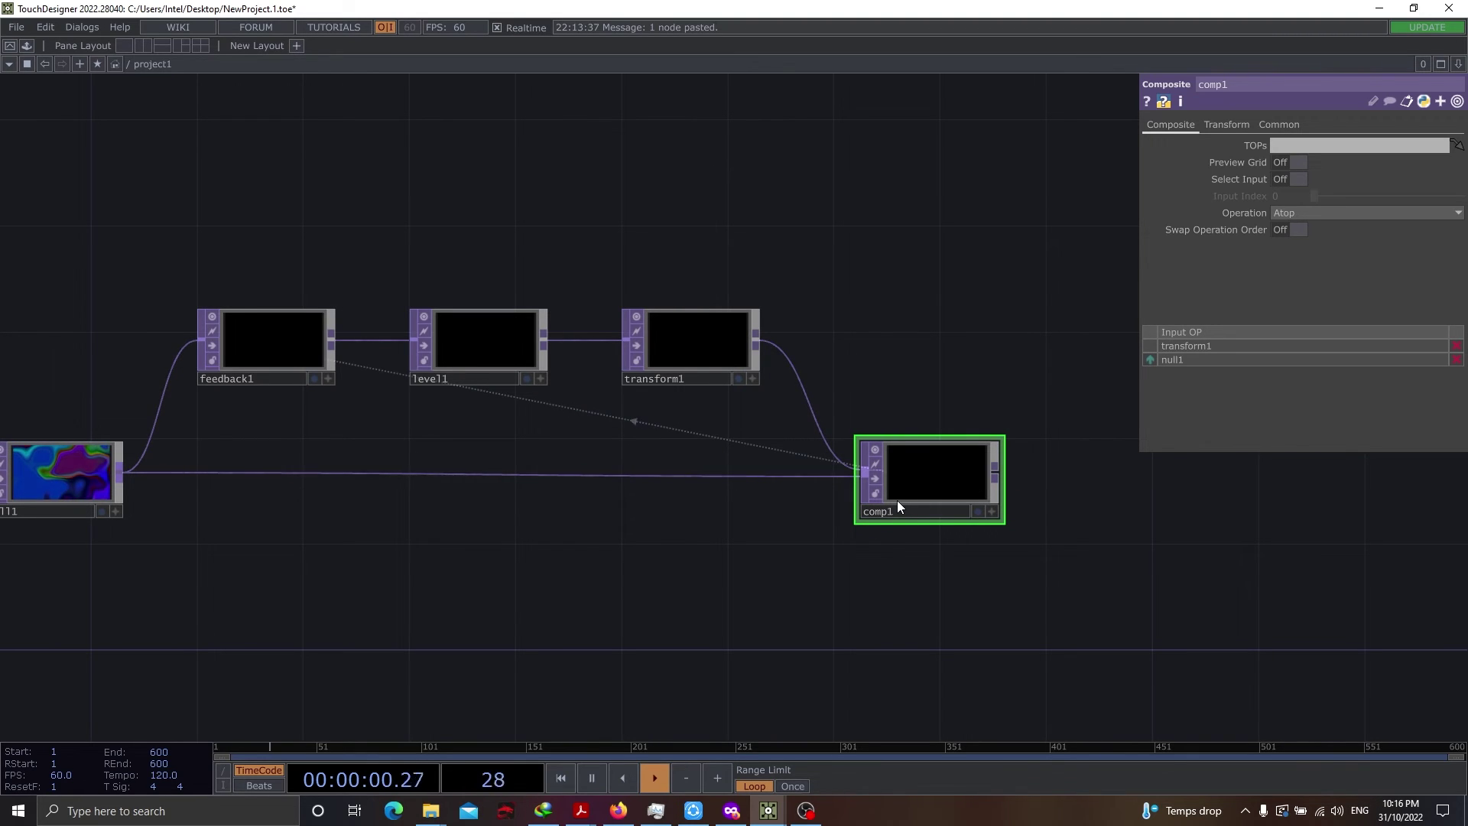
{"action": "left_click", "coordinate": [1151, 359]}
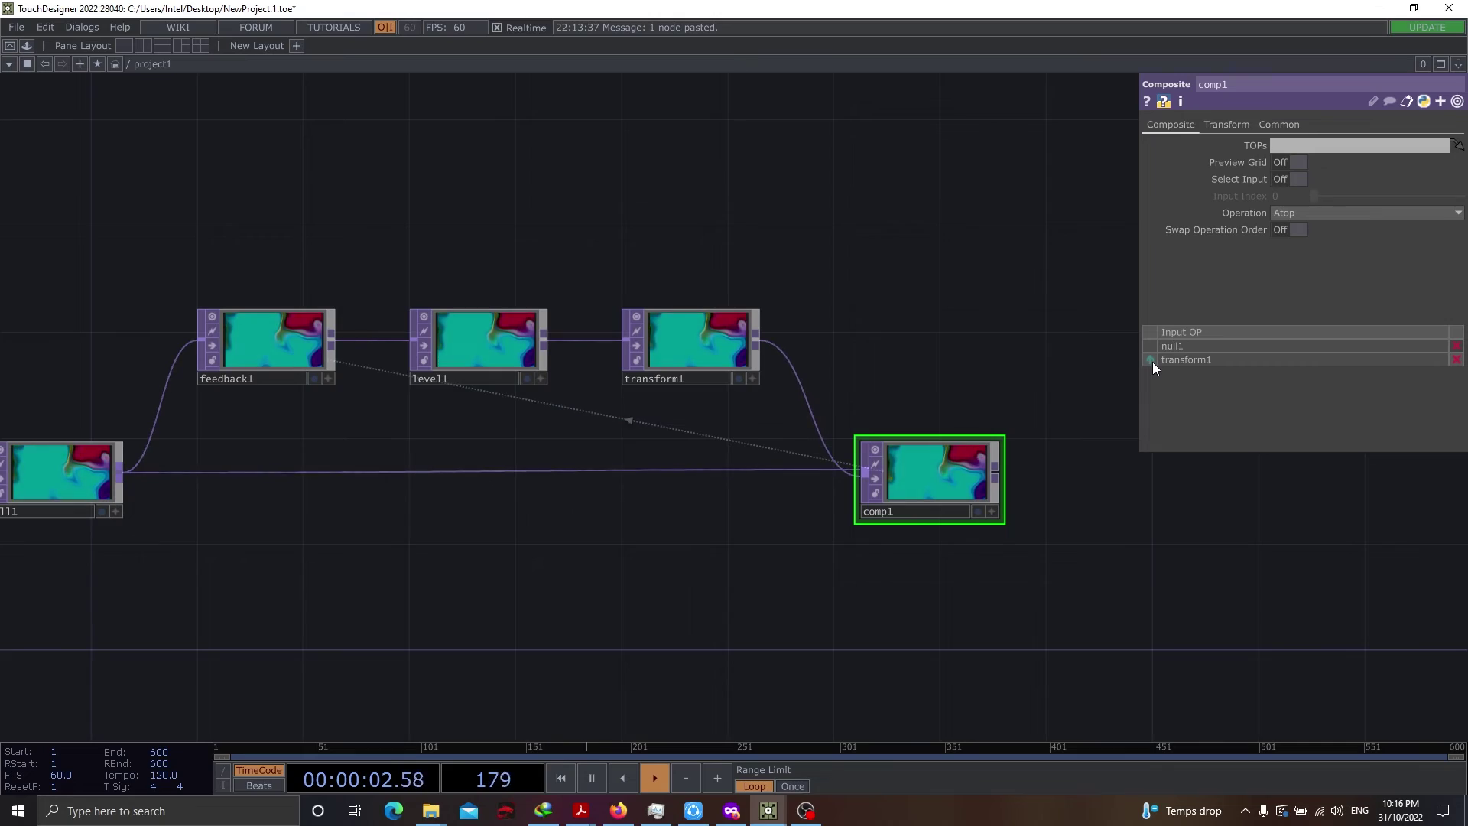
{"action": "left_click", "coordinate": [979, 510]}
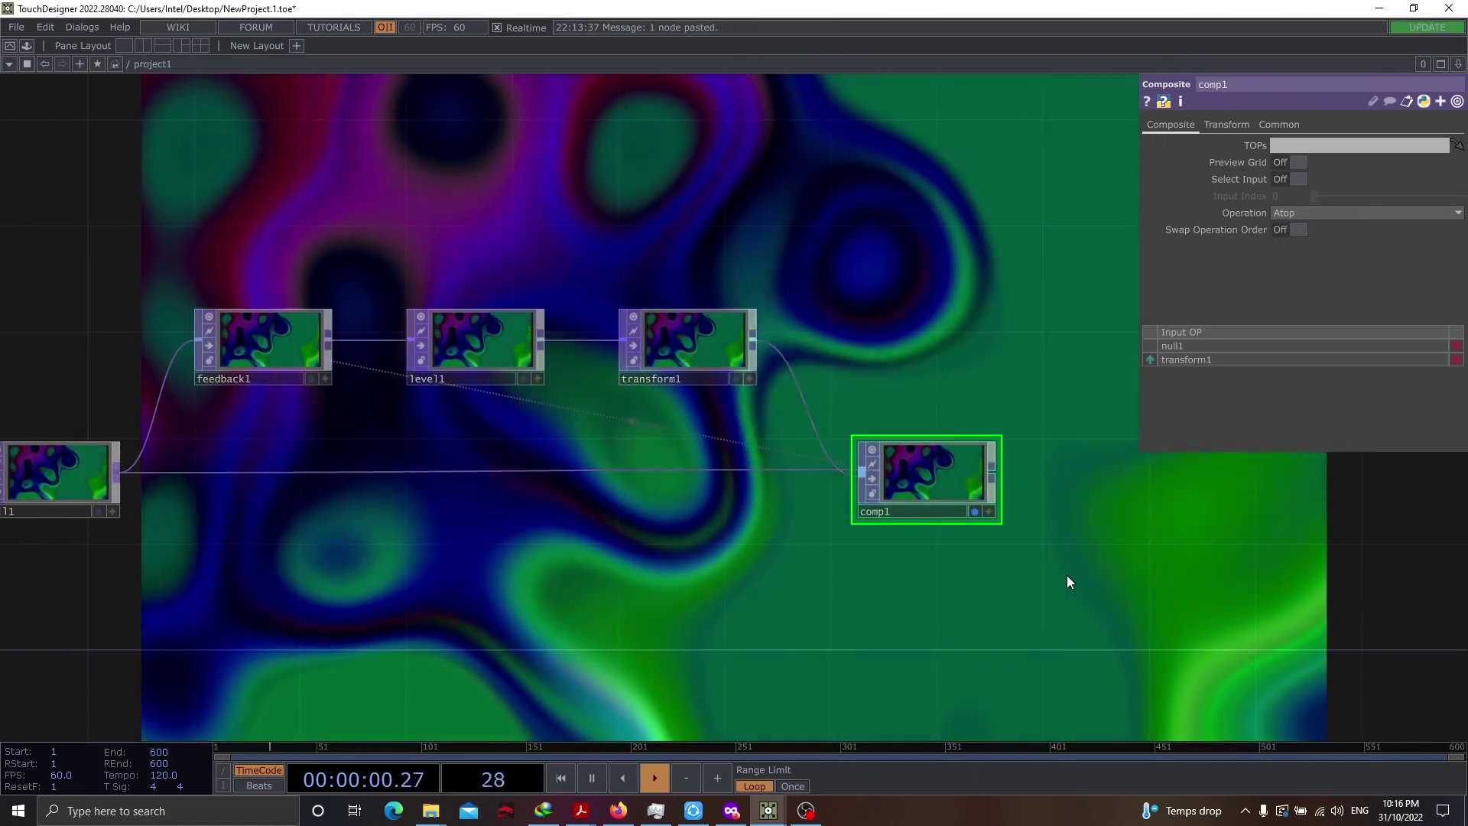
{"action": "left_click_drag", "start_coordinate": [1016, 590], "coordinate": [754, 623]}
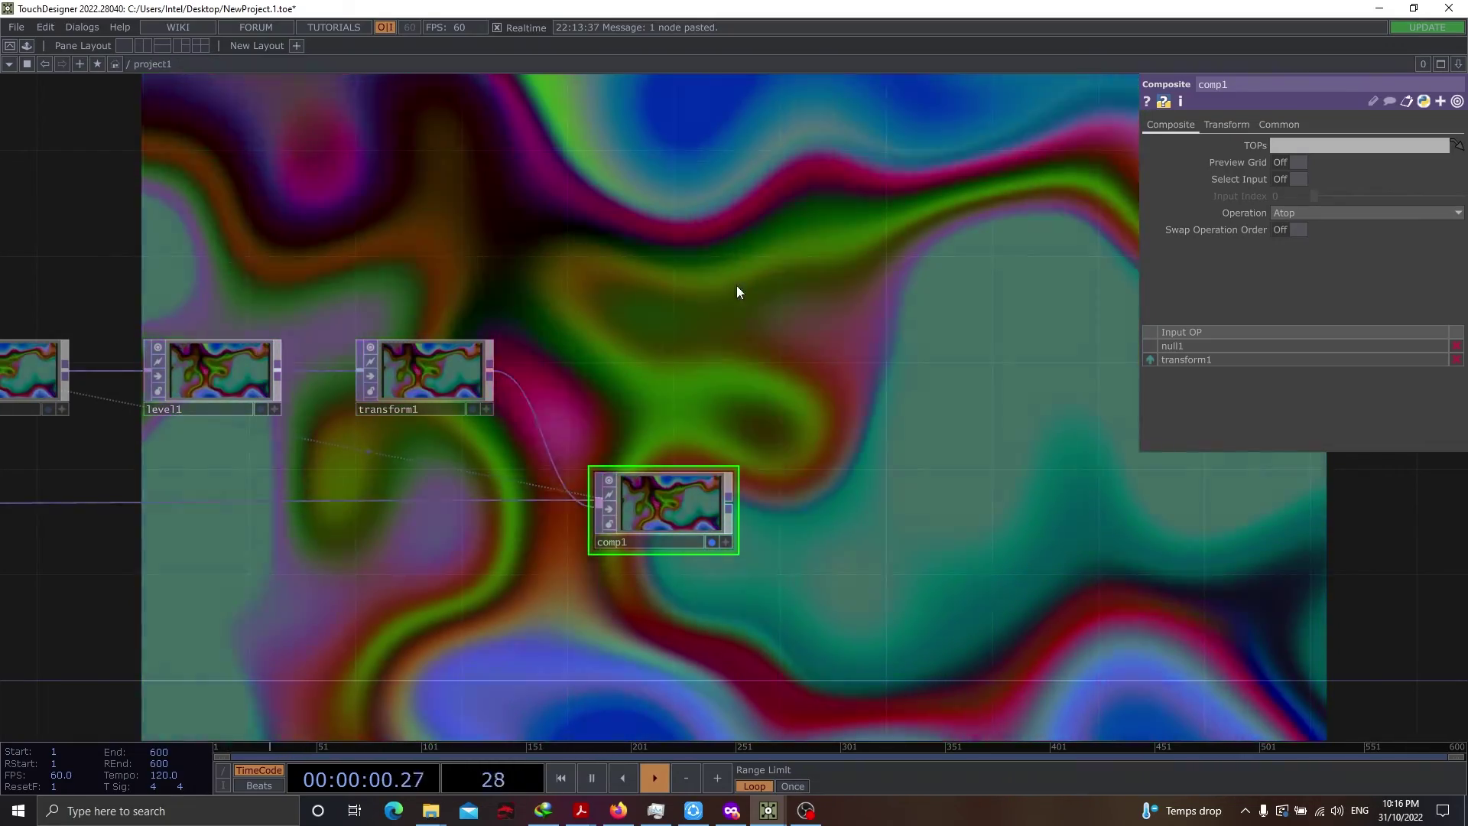
Add an Edge operator, edge1, fed from transform1's output
{"action": "key", "text": "Tab"}
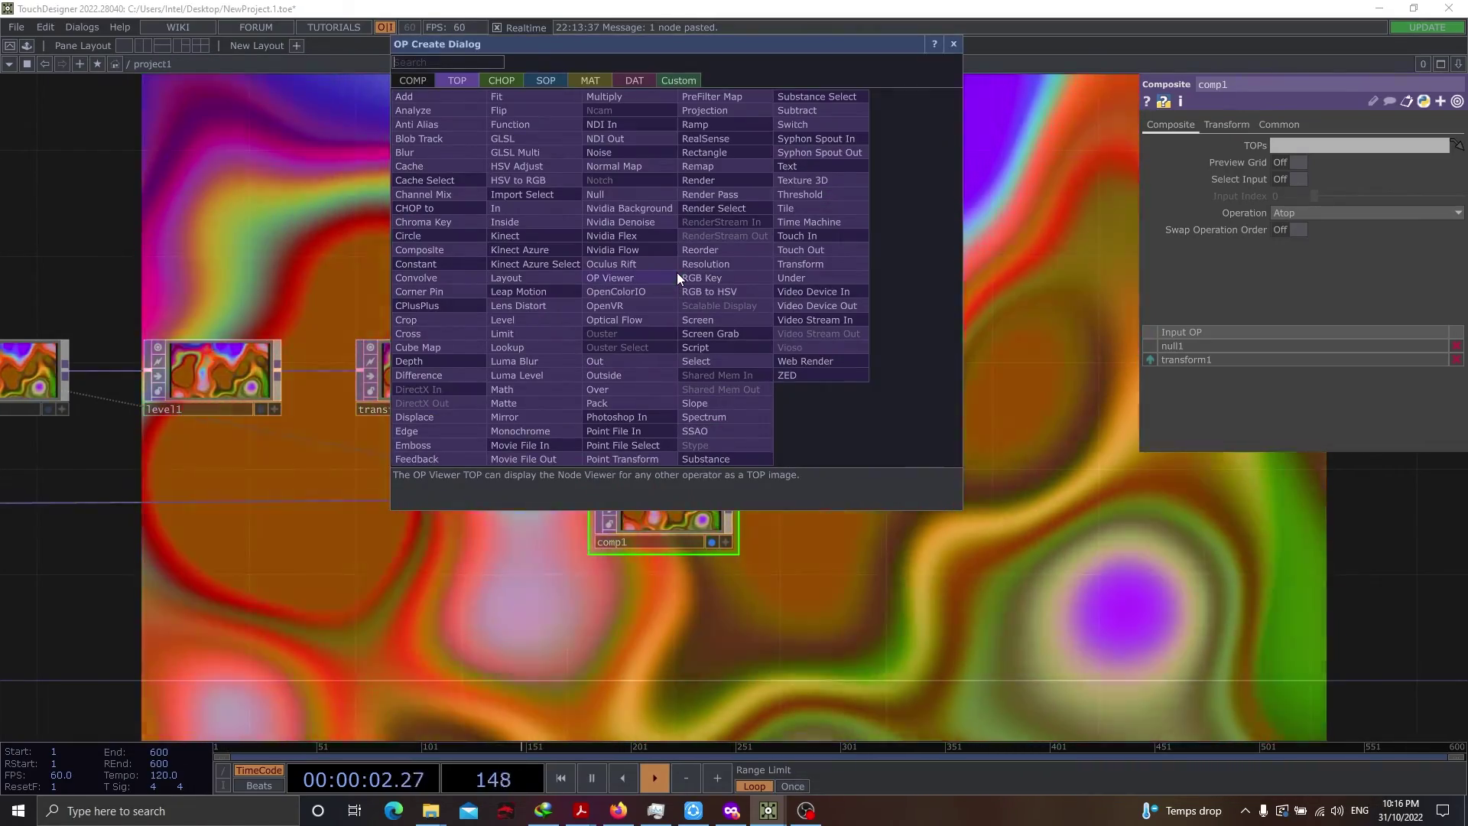
{"action": "type", "text": "edge"}
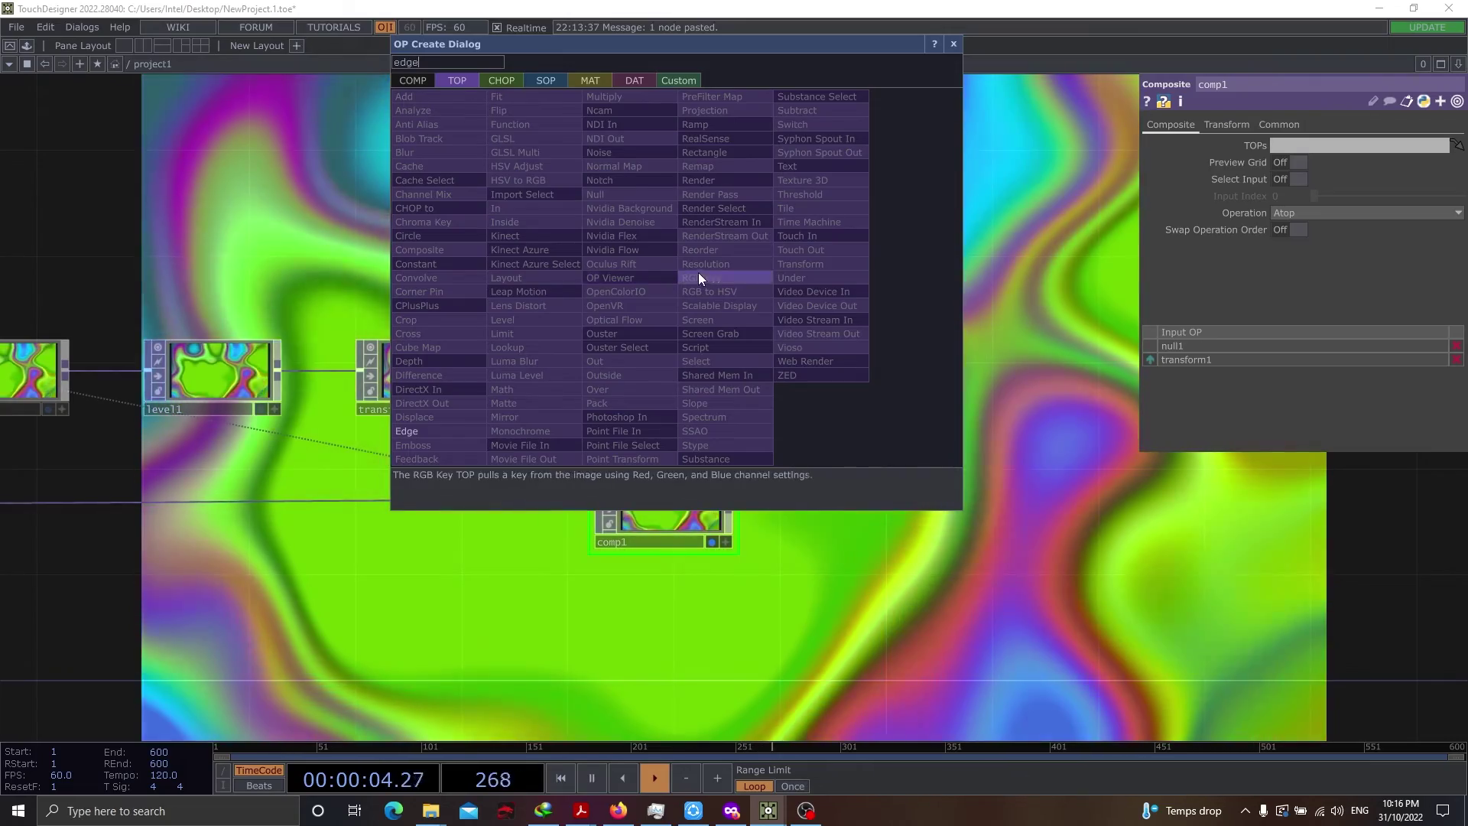
{"action": "left_click", "coordinate": [411, 431]}
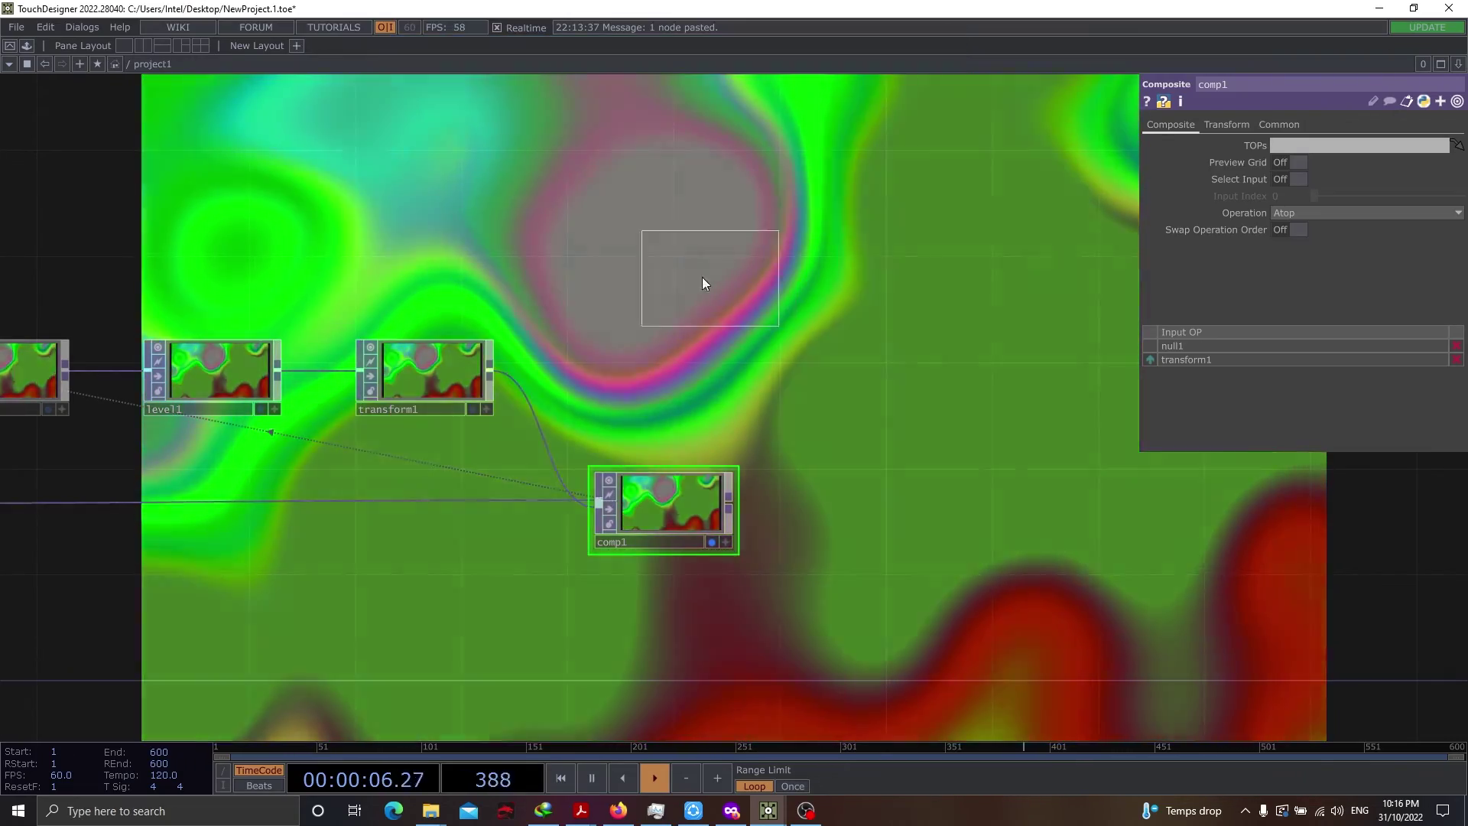
{"action": "left_click", "coordinate": [702, 279]}
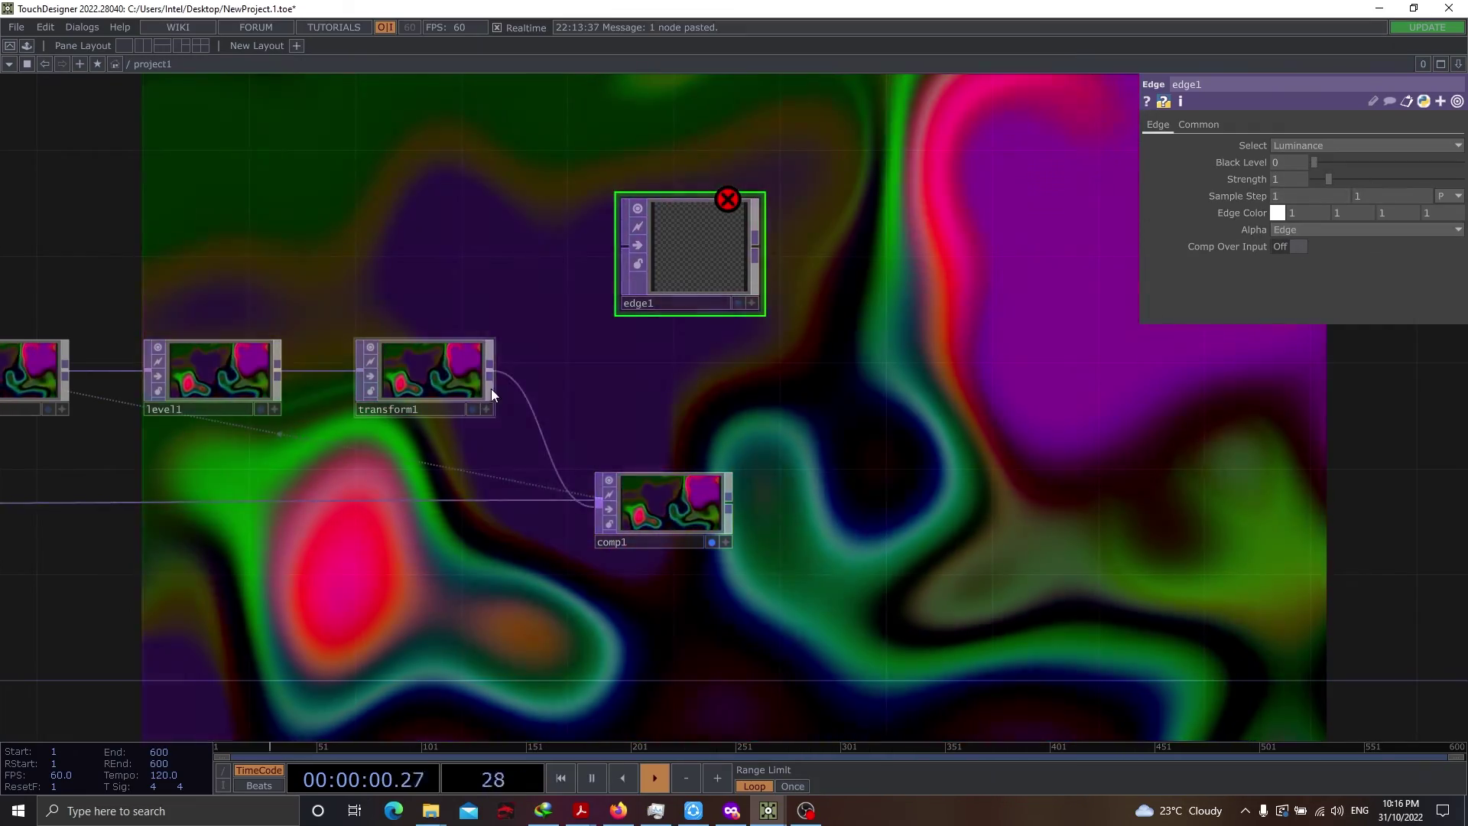
{"action": "left_click_drag", "start_coordinate": [490, 368], "coordinate": [656, 292]}
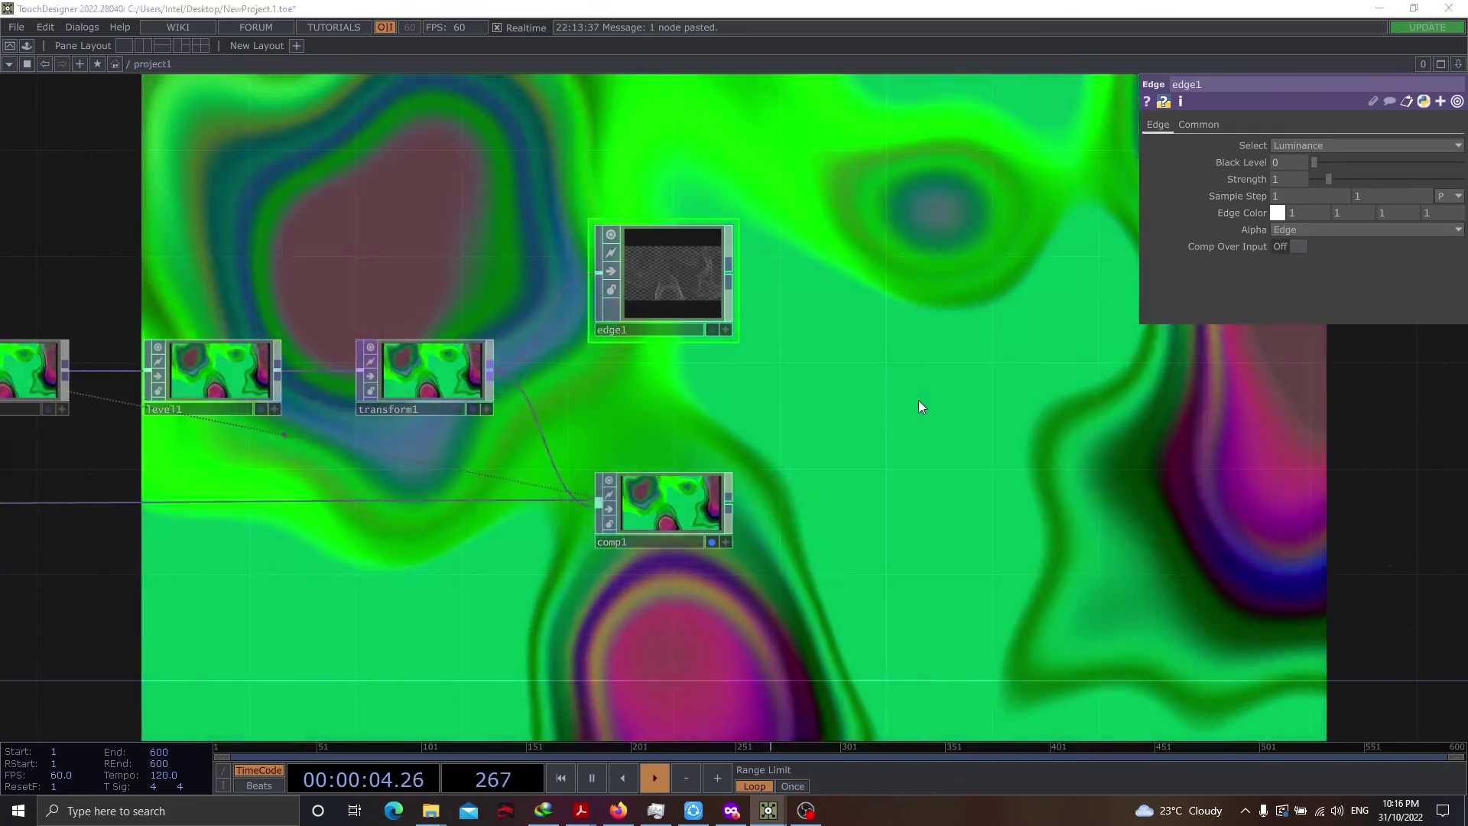
Add a Composite, comp2, taking edge1 and comp1 as inputs
{"action": "key", "text": "Tab"}
{"action": "type", "text": "com"}
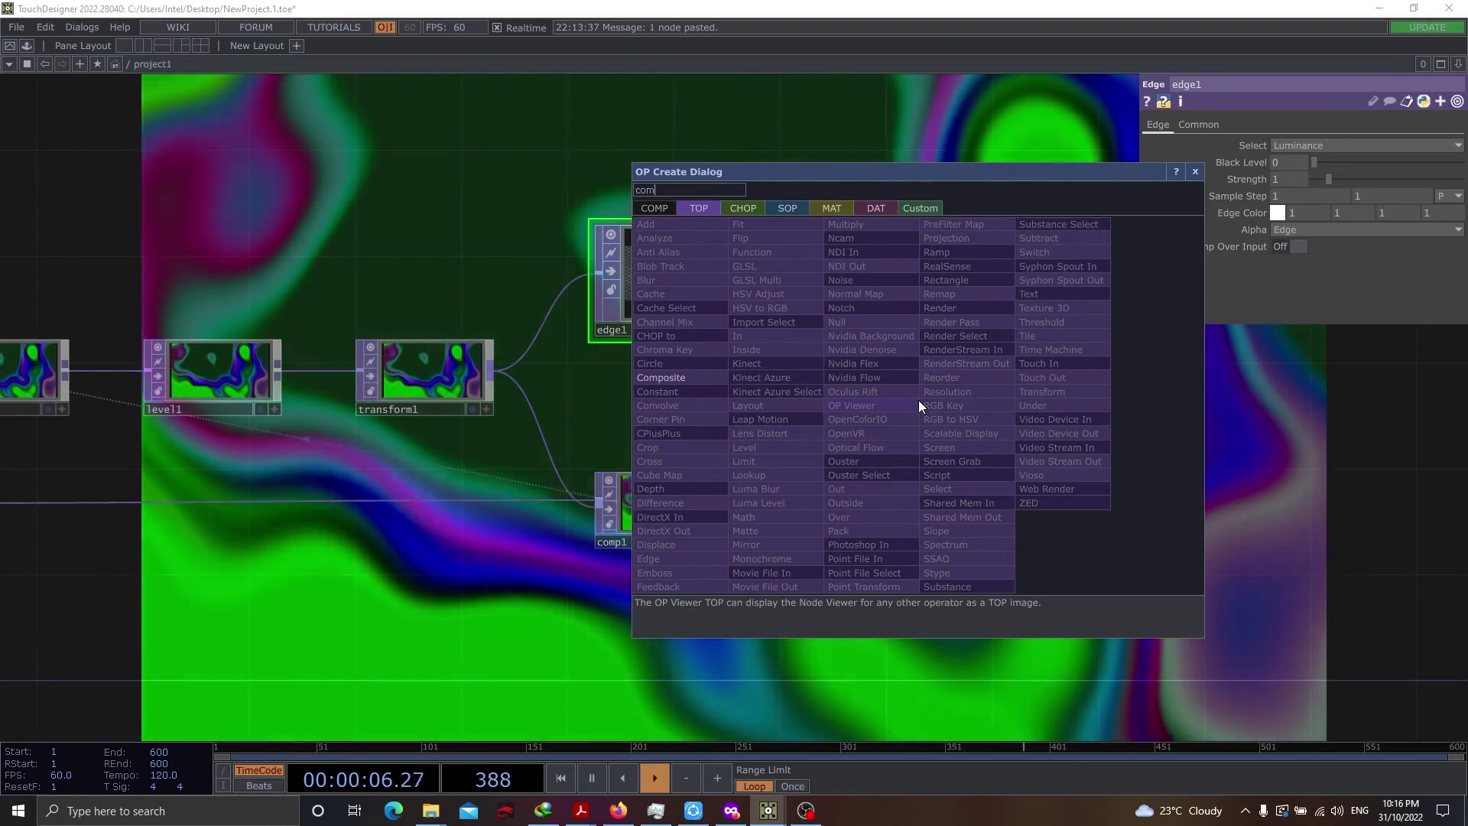
{"action": "left_click", "coordinate": [660, 377]}
{"action": "left_click", "coordinate": [958, 389]}
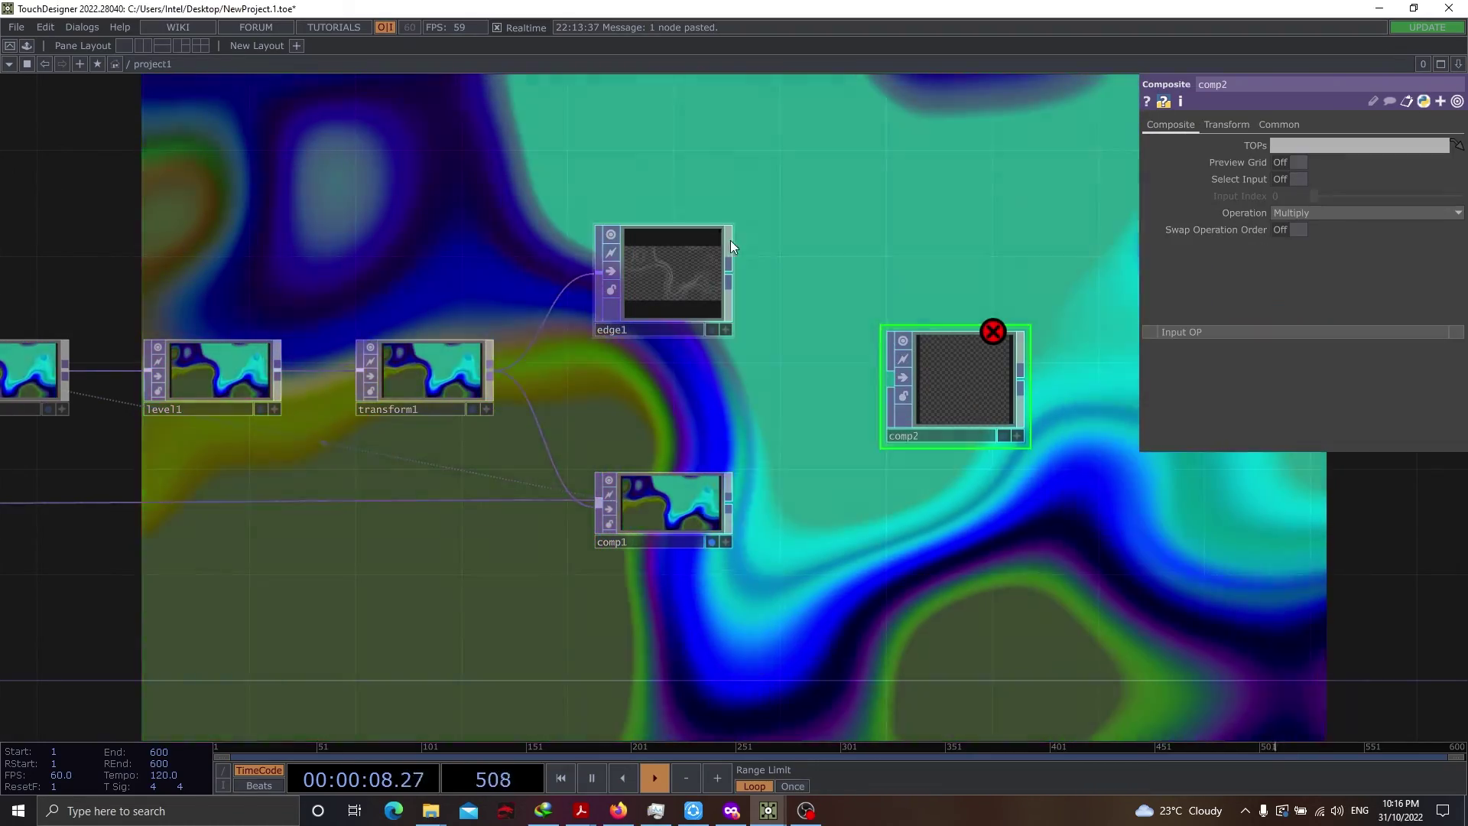
{"action": "left_click_drag", "start_coordinate": [732, 274], "coordinate": [869, 405]}
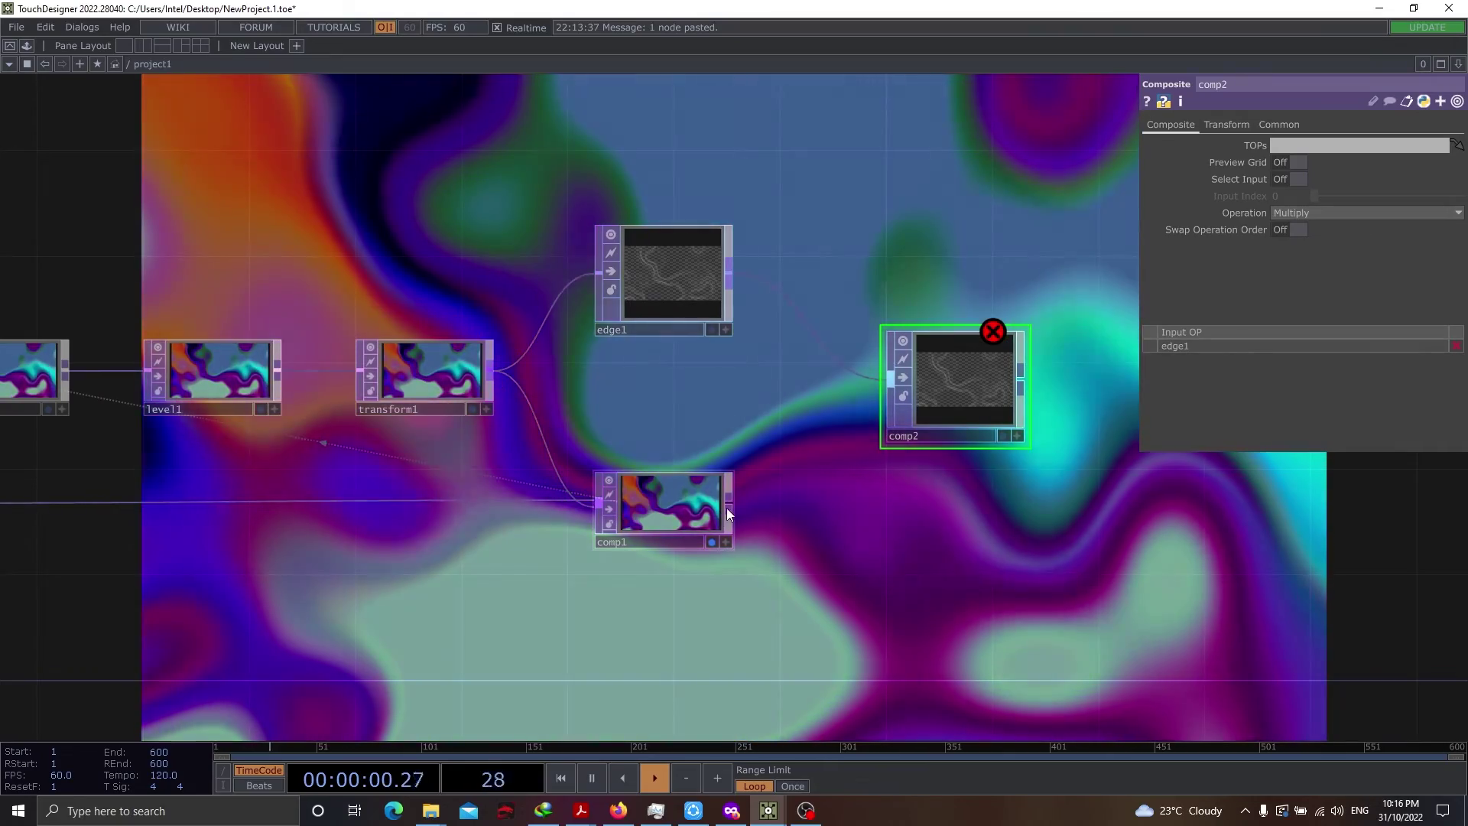
{"action": "left_click_drag", "start_coordinate": [728, 511], "coordinate": [891, 386]}
{"action": "left_click_drag", "start_coordinate": [1039, 535], "coordinate": [867, 517]}
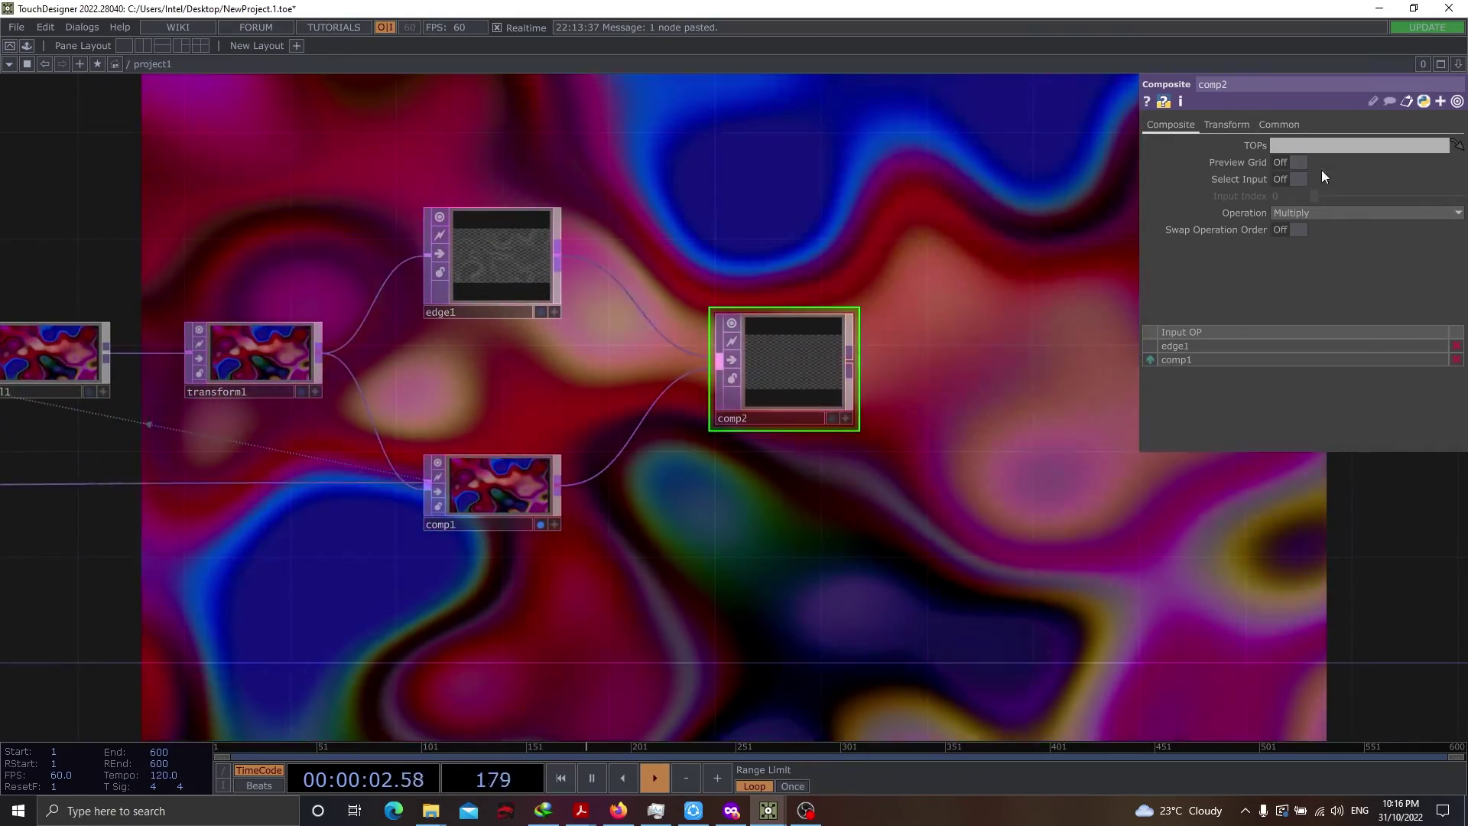
Set comp2's operation to Add and move it above comp1
{"action": "left_click", "coordinate": [1366, 212]}
{"action": "left_click", "coordinate": [1300, 216]}
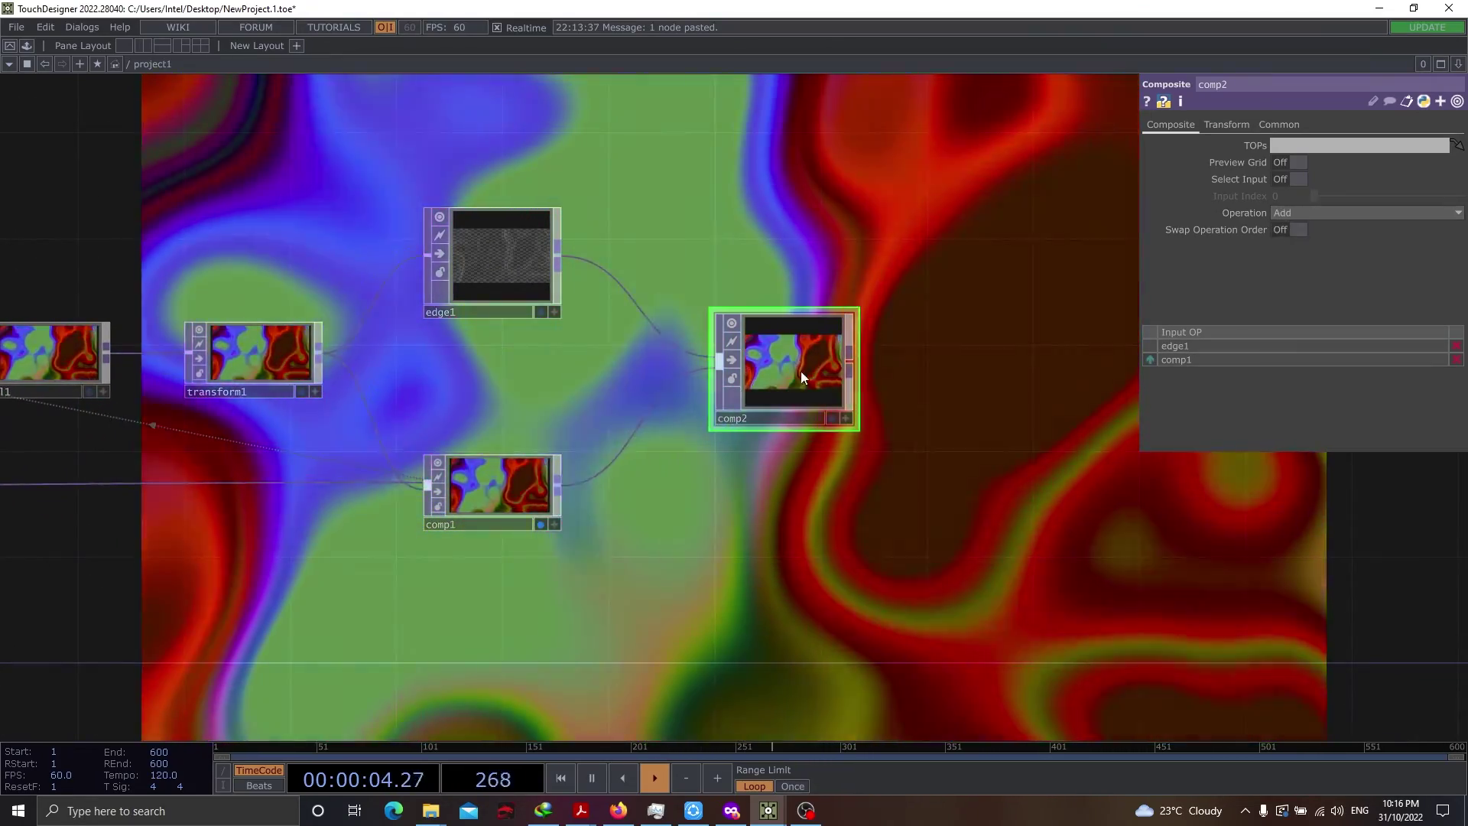
{"action": "scroll", "coordinate": [804, 365], "scroll_direction": "up", "scroll_amount": 6}
{"action": "middle_click_drag", "start_coordinate": [805, 366], "coordinate": [804, 366]}
{"action": "scroll", "coordinate": [810, 431], "scroll_direction": "down", "scroll_amount": 5}
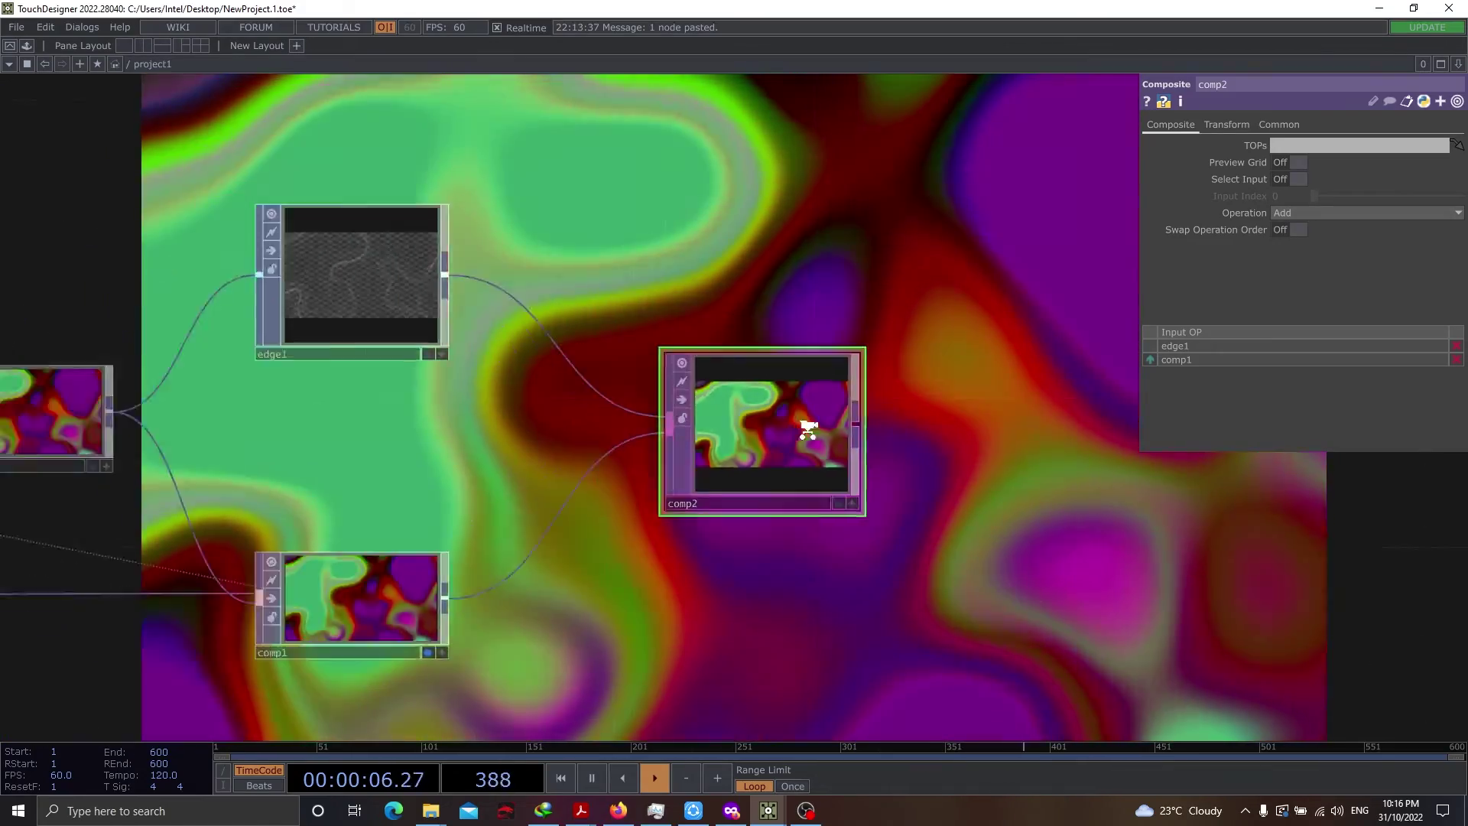
{"action": "scroll", "coordinate": [811, 431], "scroll_direction": "down", "scroll_amount": 3}
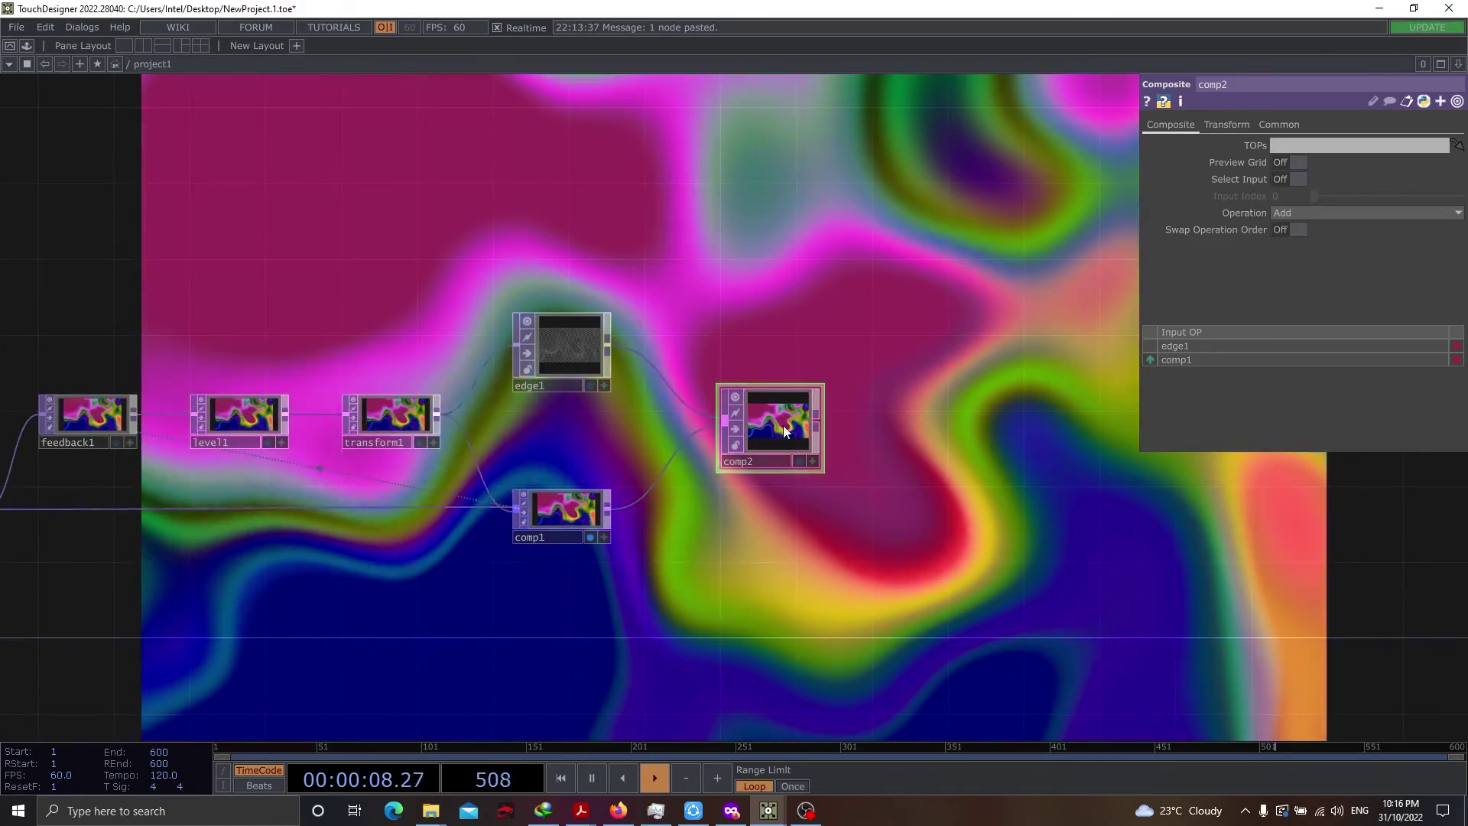
{"action": "left_click_drag", "start_coordinate": [783, 425], "coordinate": [783, 349]}
{"action": "middle_click_drag", "start_coordinate": [750, 557], "coordinate": [556, 527]}
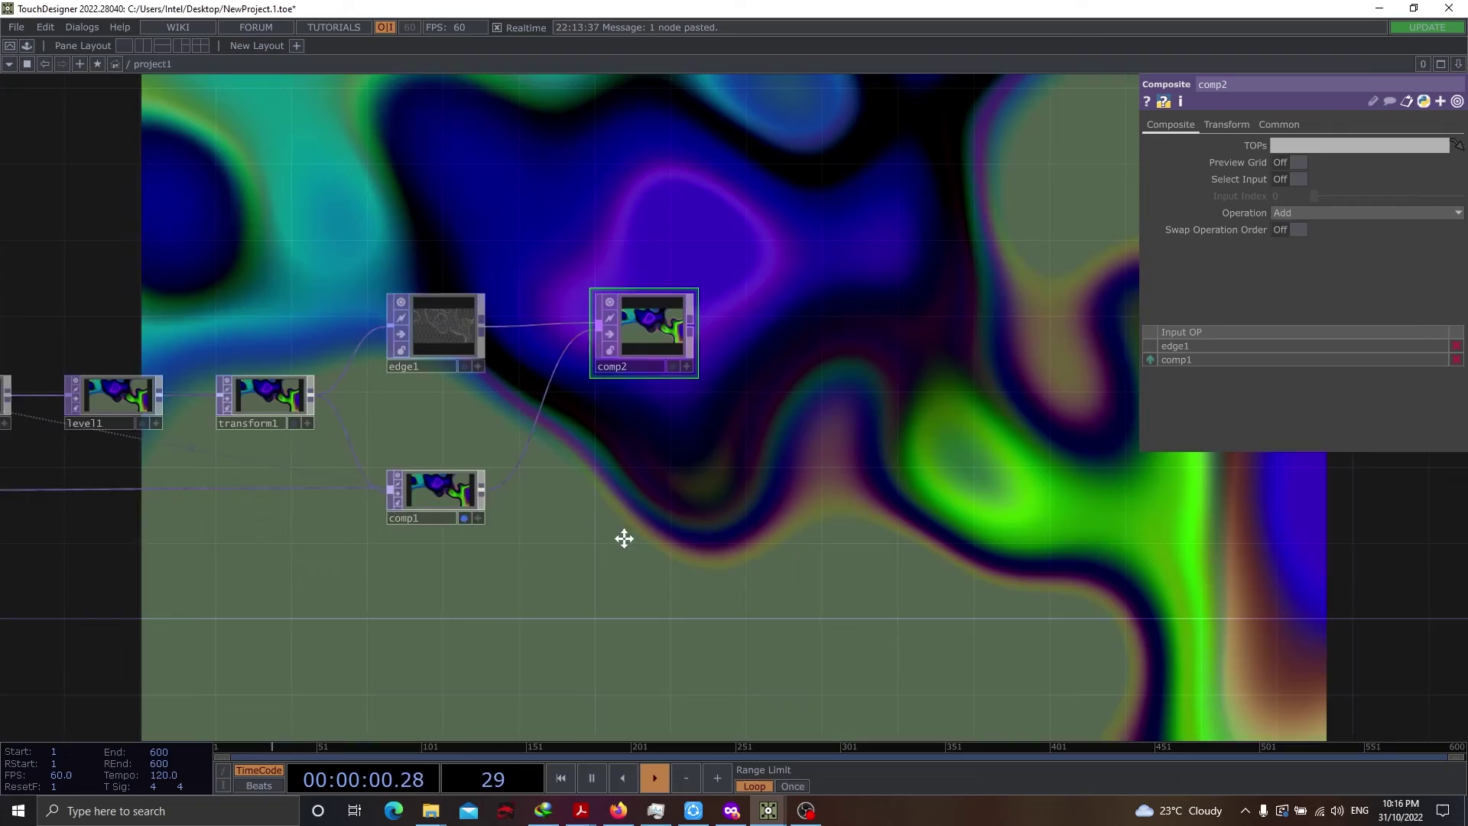
Place blur1 below comp1, fed by comp1, with Filter Size raised from 7 to 32
{"action": "key", "text": "Tab"}
{"action": "type", "text": "b;"}
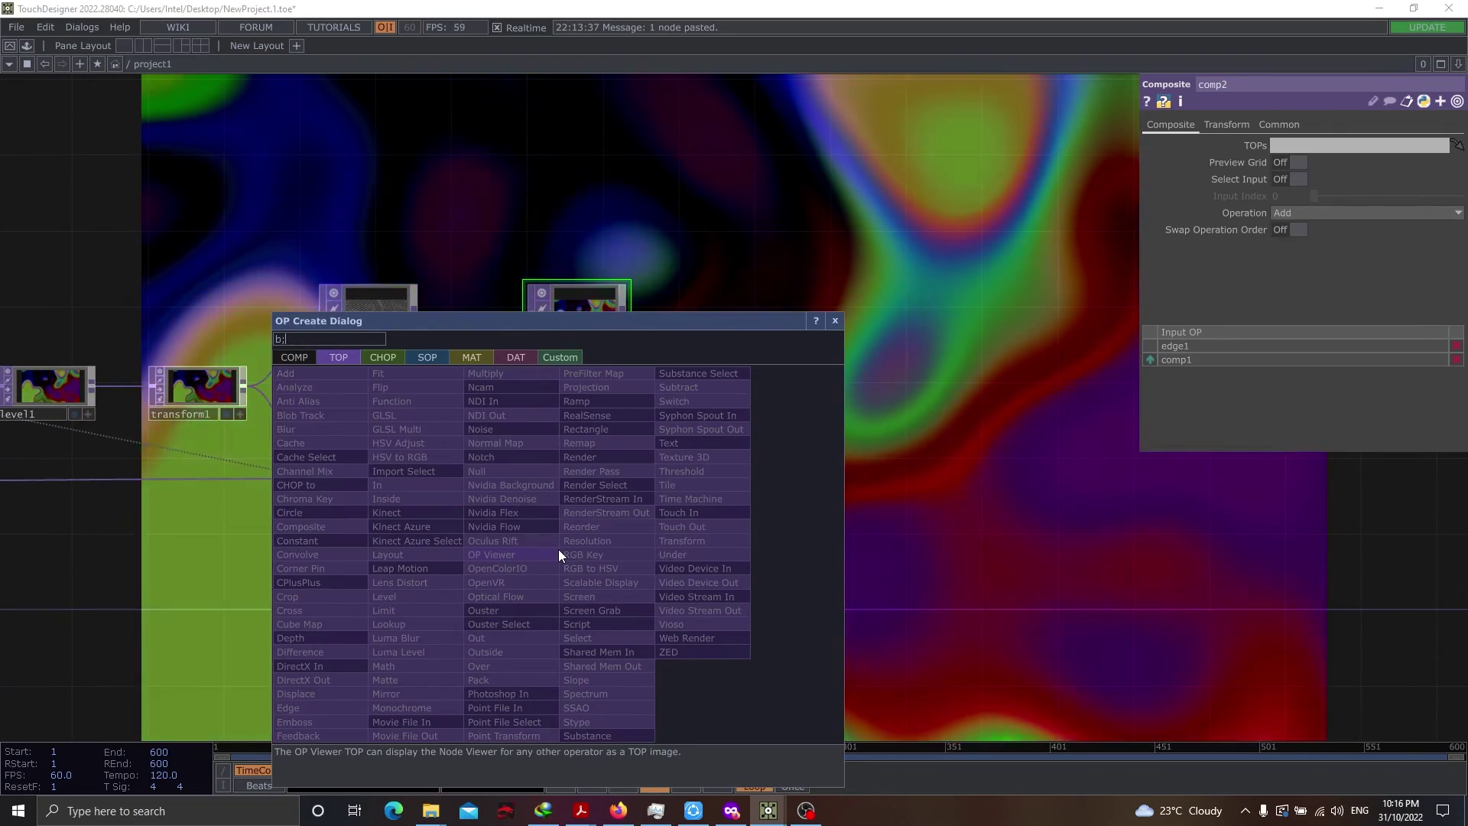
{"action": "type", "text": "u"}
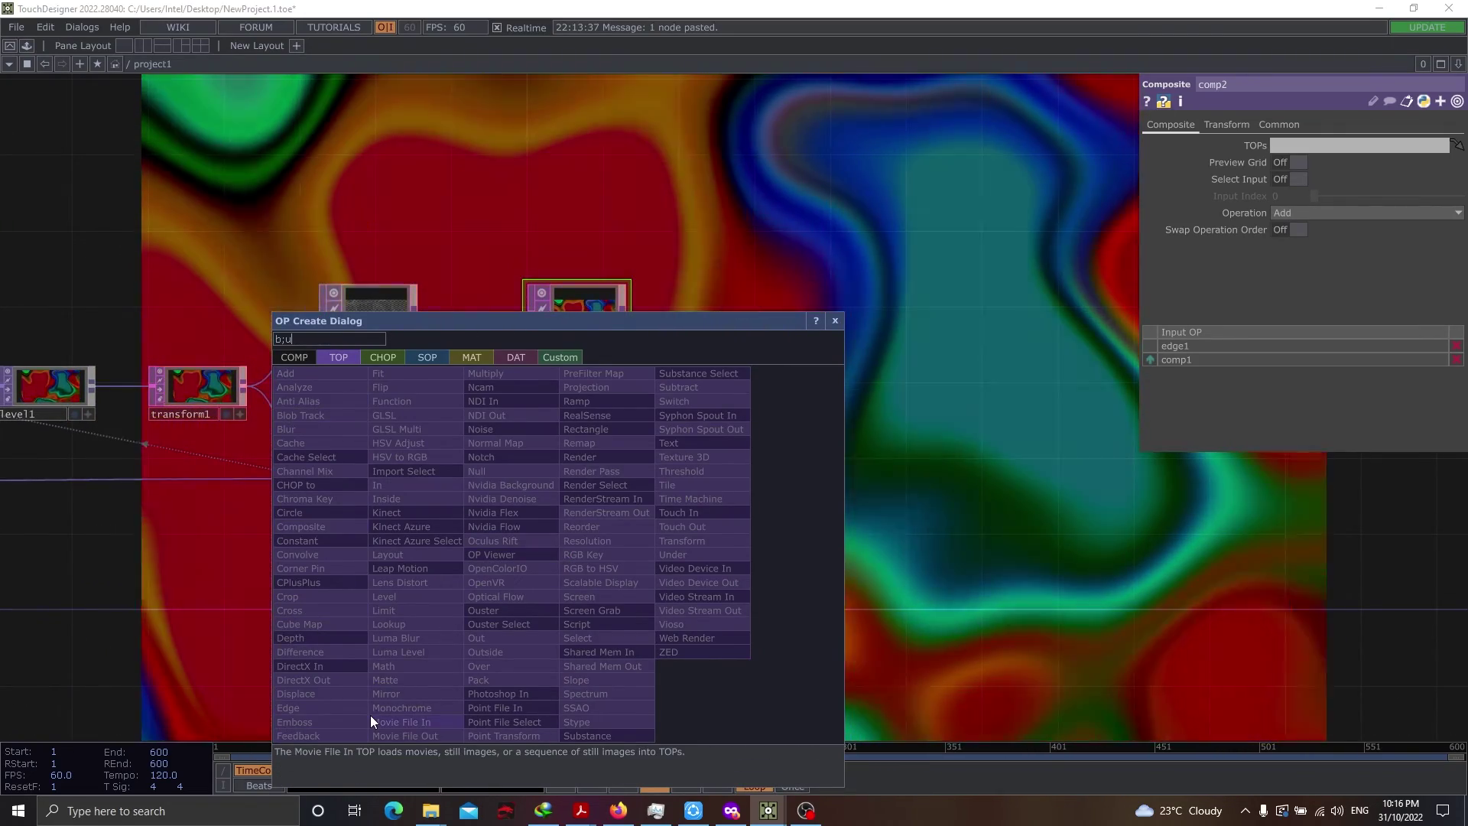
{"action": "key", "text": "BackSpace"}
{"action": "key", "text": "BackSpace"}
{"action": "type", "text": "lu"}
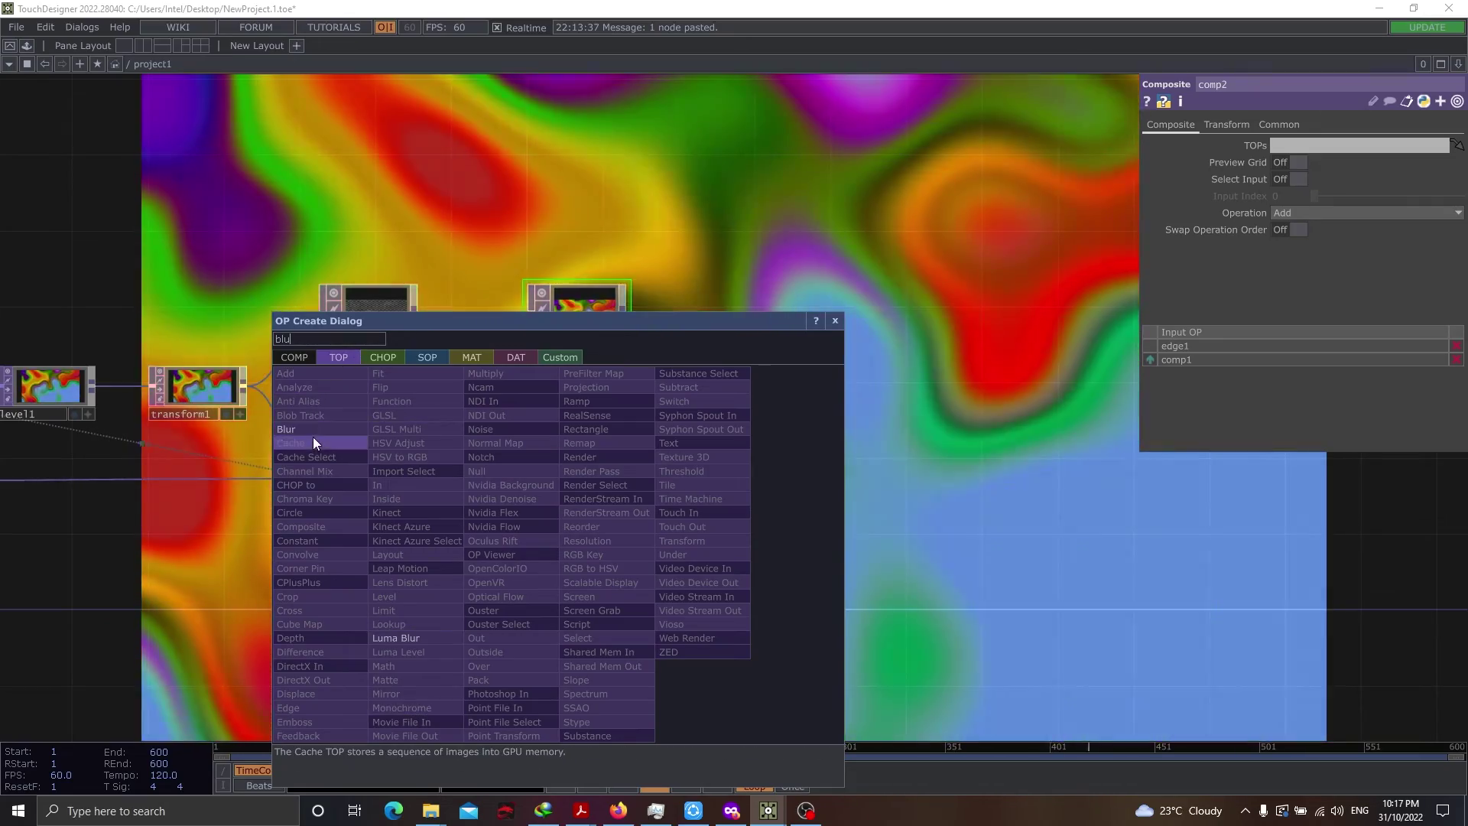
{"action": "left_click", "coordinate": [315, 429]}
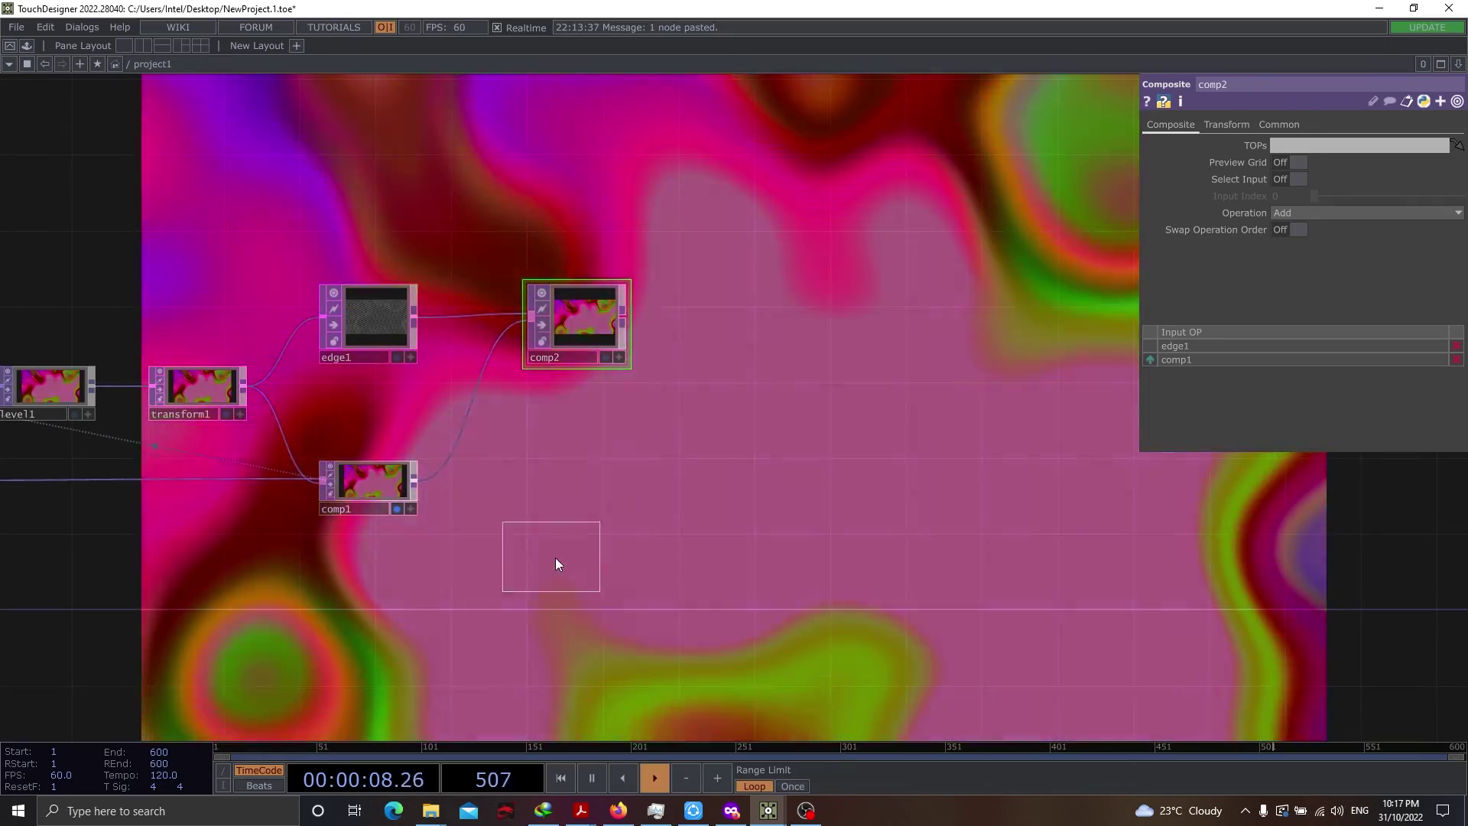
{"action": "left_click", "coordinate": [556, 579]}
{"action": "left_click_drag", "start_coordinate": [416, 482], "coordinate": [511, 581]}
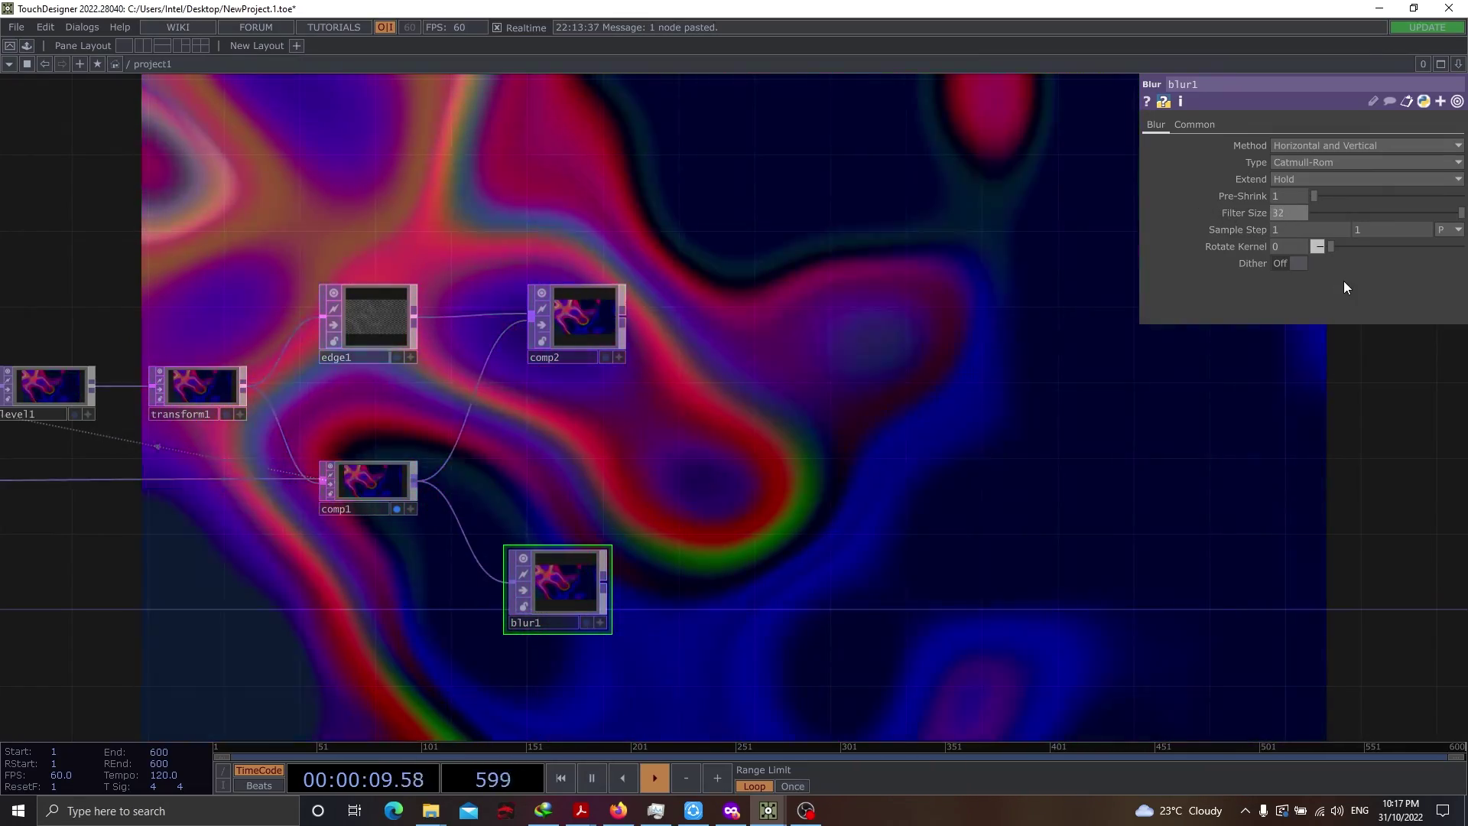
{"action": "left_click_drag", "start_coordinate": [1343, 213], "coordinate": [1461, 212]}
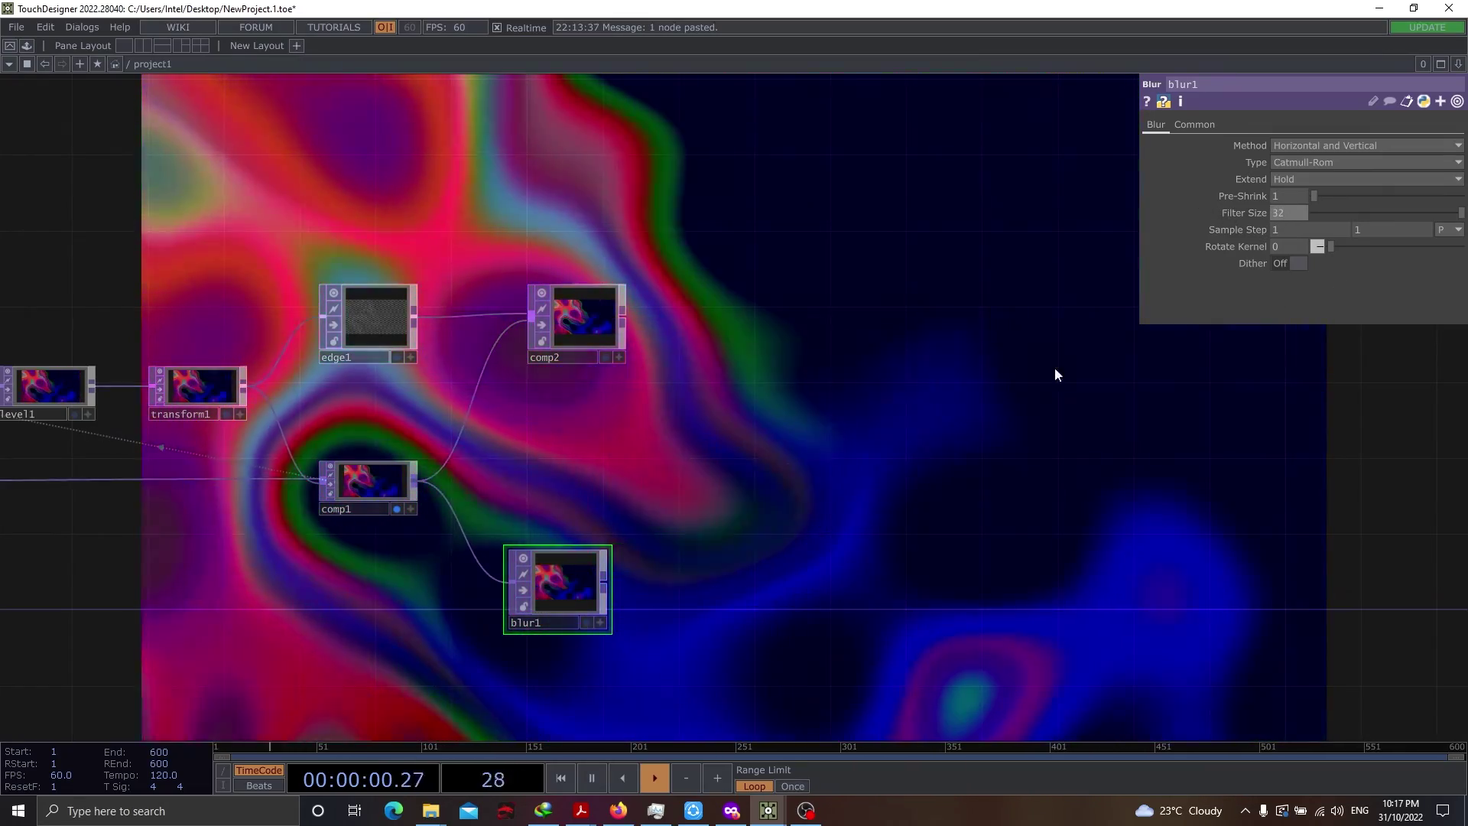
Add an edge2 Edge node wired from blur1 and set its Strength to 100
{"action": "key", "text": "Tab"}
{"action": "type", "text": "e"}
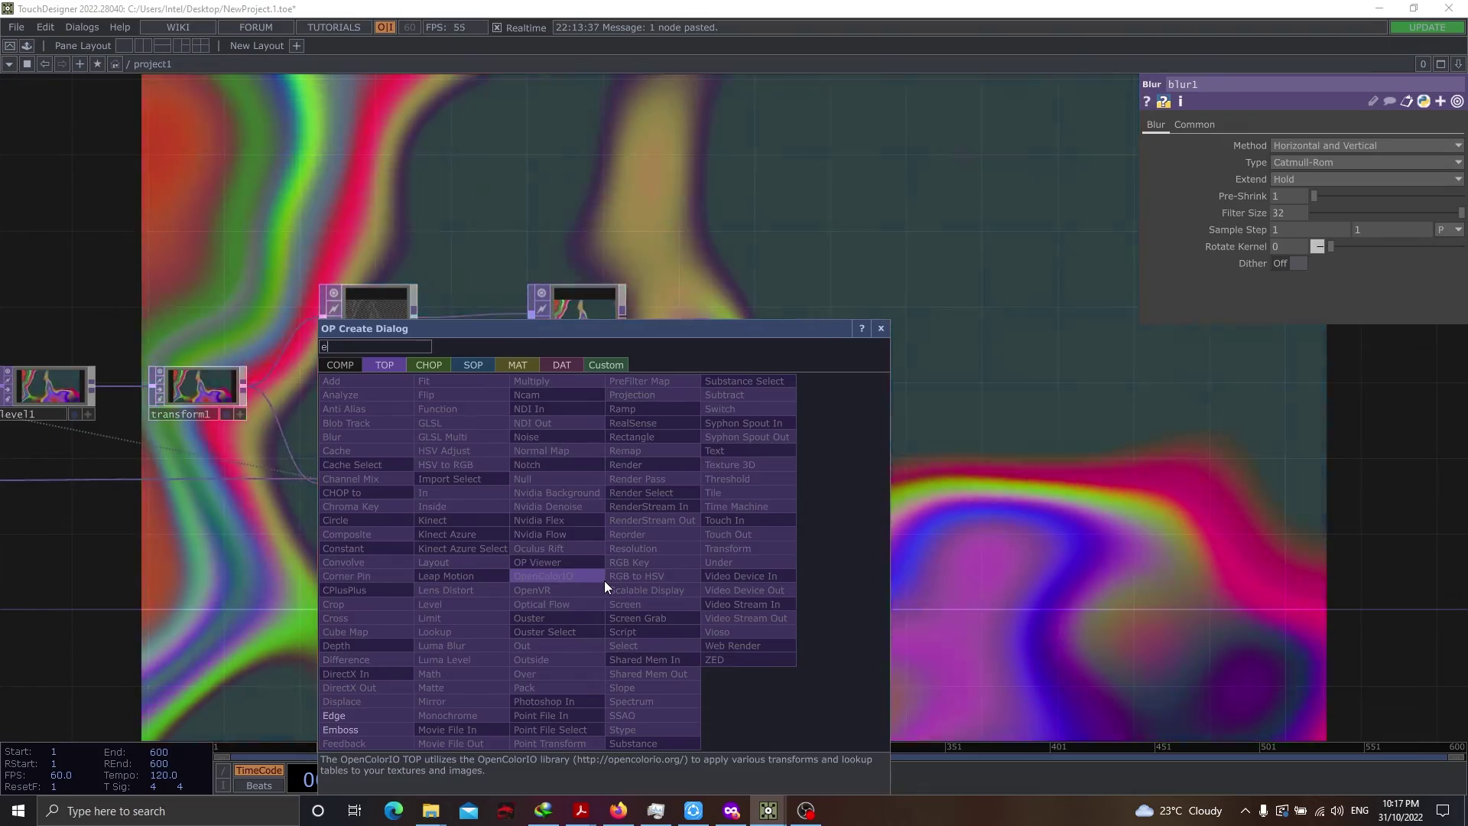
{"action": "left_click", "coordinate": [351, 717]}
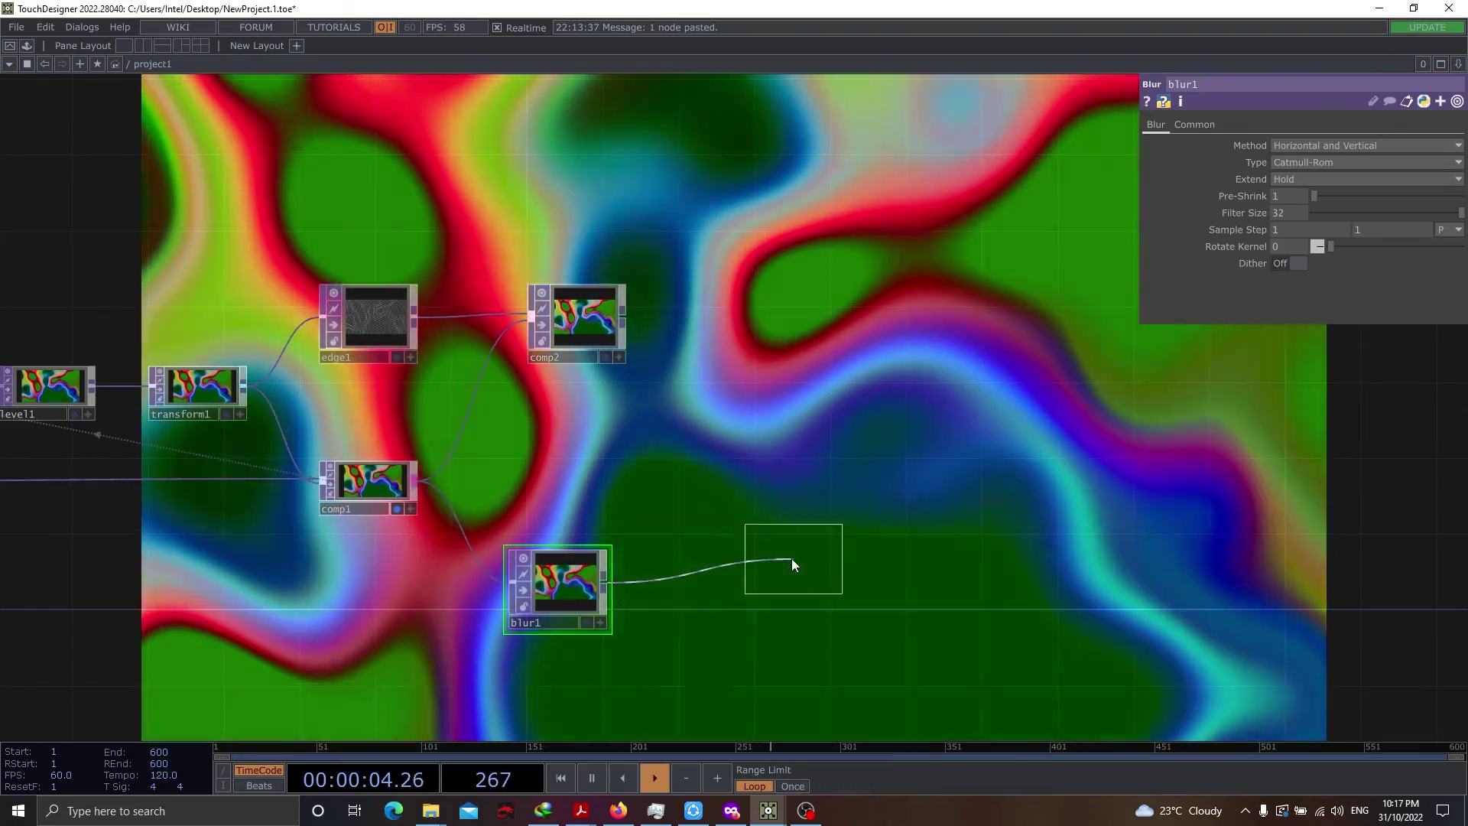
{"action": "left_click", "coordinate": [750, 591]}
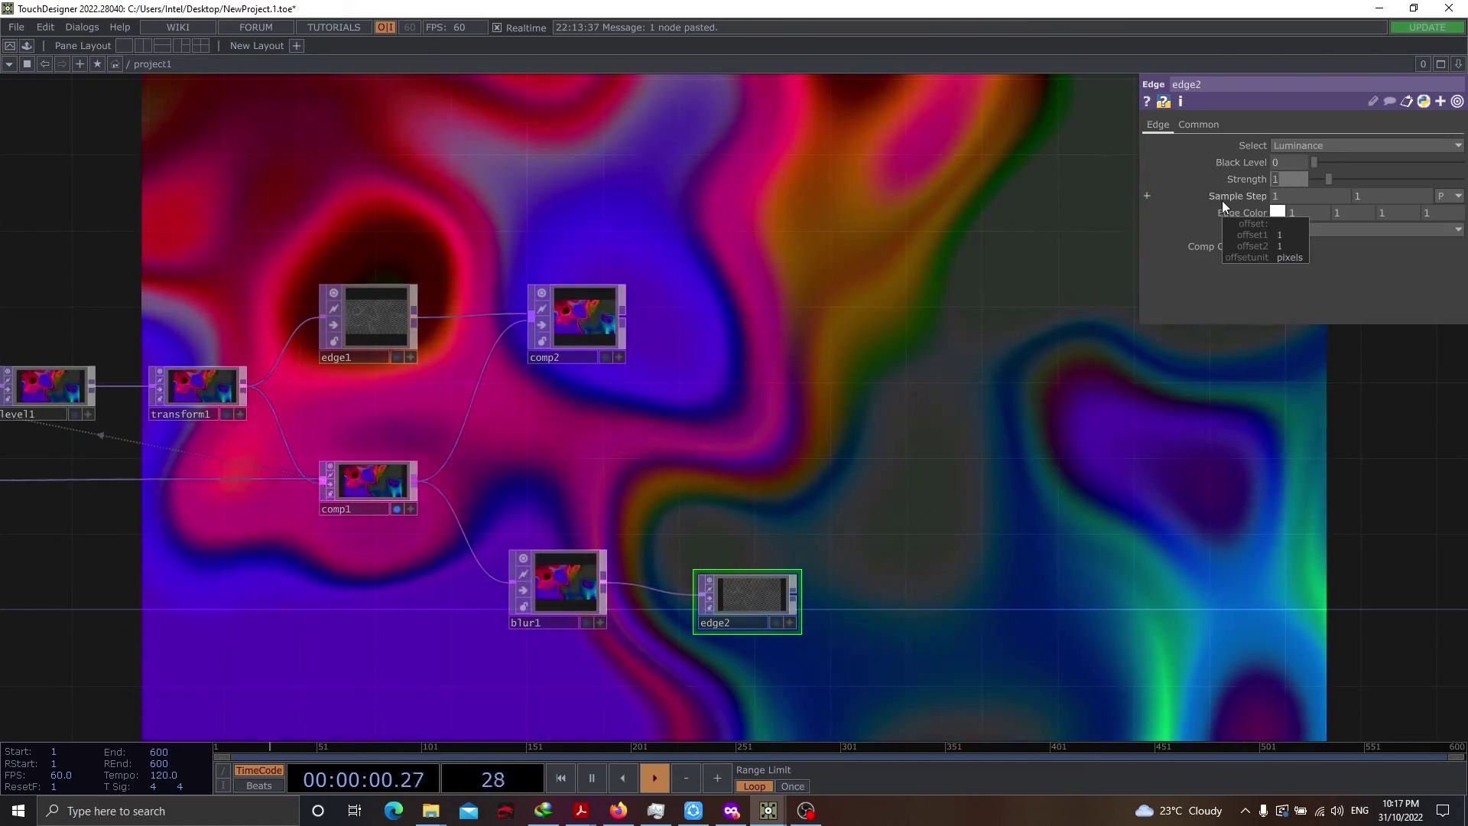
{"action": "left_click", "coordinate": [1289, 179]}
{"action": "type", "text": "100"}
{"action": "key", "text": "Return"}
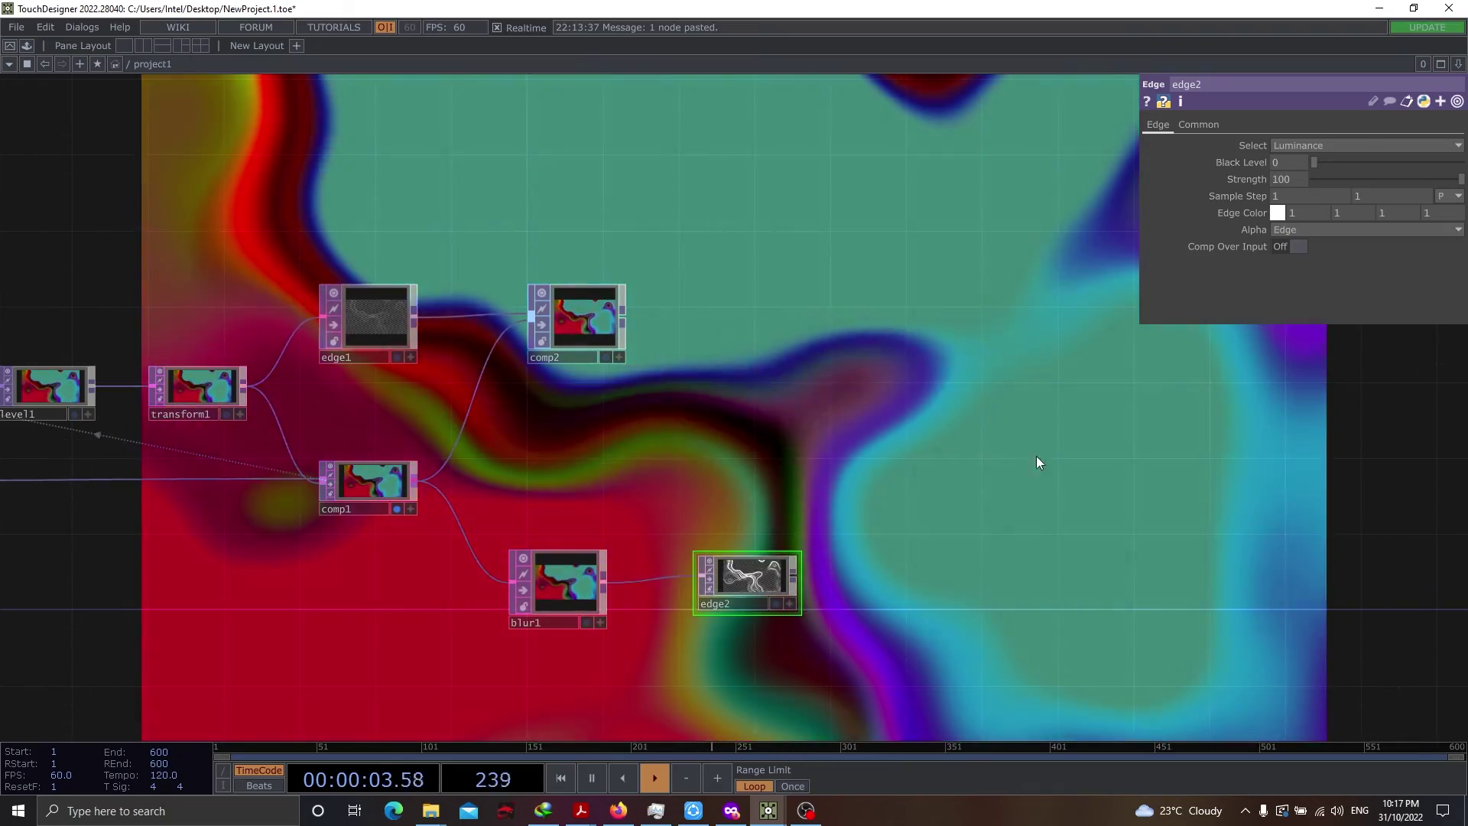
{"action": "left_click_drag", "start_coordinate": [846, 485], "coordinate": [687, 463]}
{"action": "left_click_drag", "start_coordinate": [591, 572], "coordinate": [604, 571]}
{"action": "scroll", "coordinate": [769, 567], "scroll_direction": "up", "scroll_amount": 6}
{"action": "scroll", "coordinate": [614, 548], "scroll_direction": "down", "scroll_amount": 3}
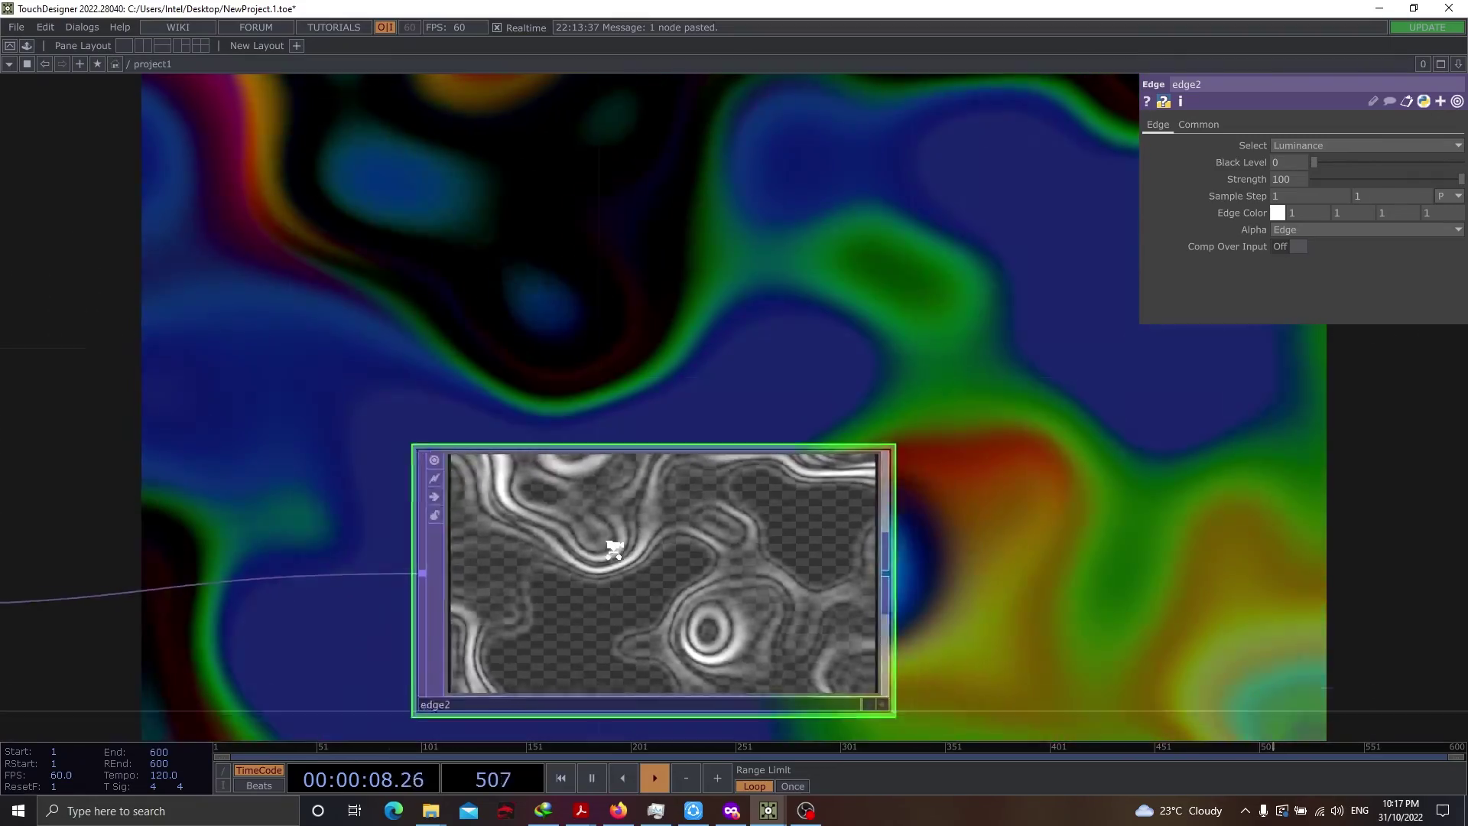
{"action": "scroll", "coordinate": [614, 549], "scroll_direction": "down", "scroll_amount": 5}
Add displace2 with comp2 and edge2 as inputs, and set Displace Weight to 0.1 and 0.1
{"action": "key", "text": "Tab"}
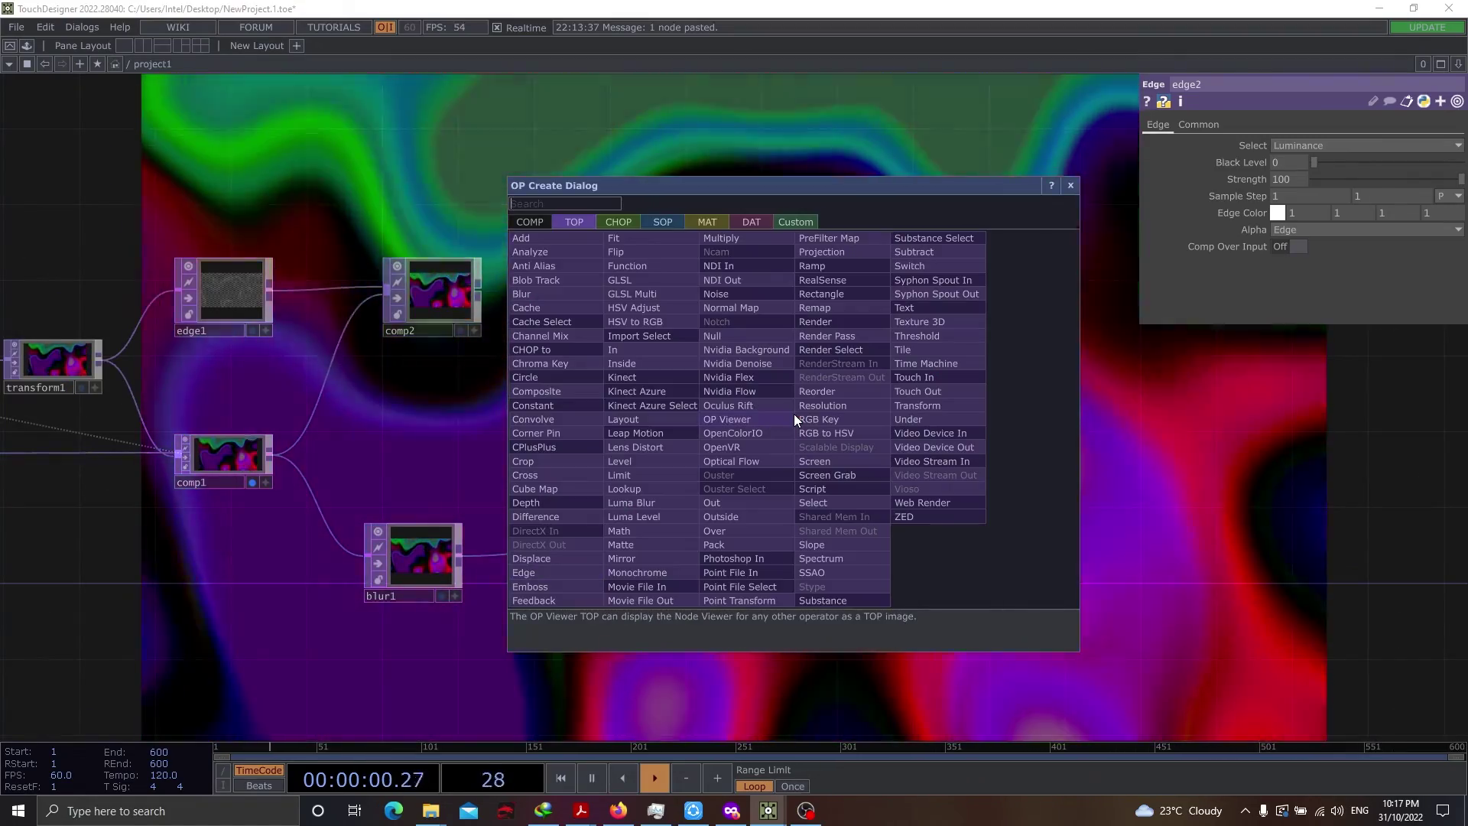
{"action": "left_click", "coordinate": [531, 559]}
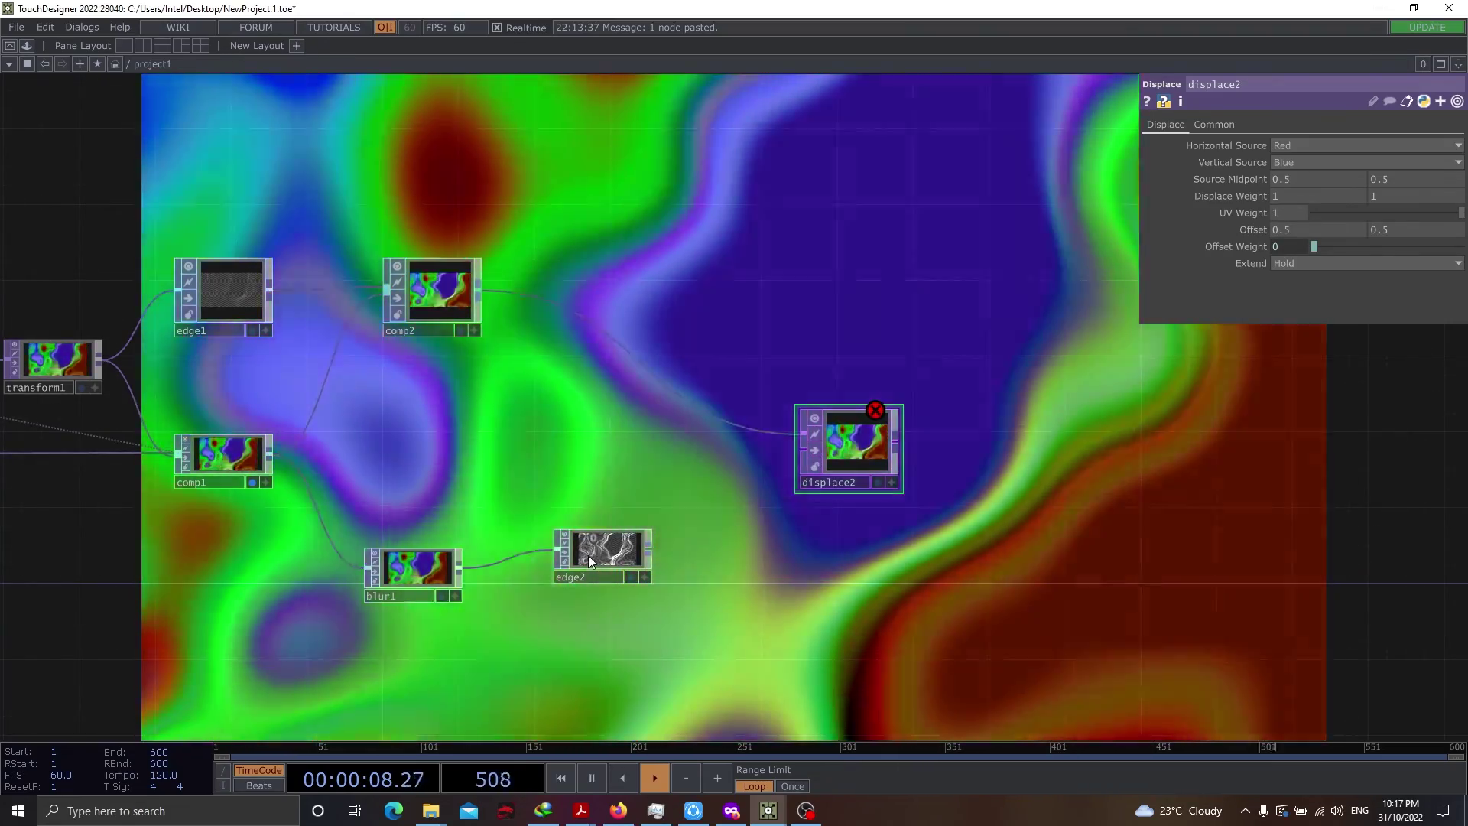
{"action": "left_click_drag", "start_coordinate": [589, 555], "coordinate": [589, 575]}
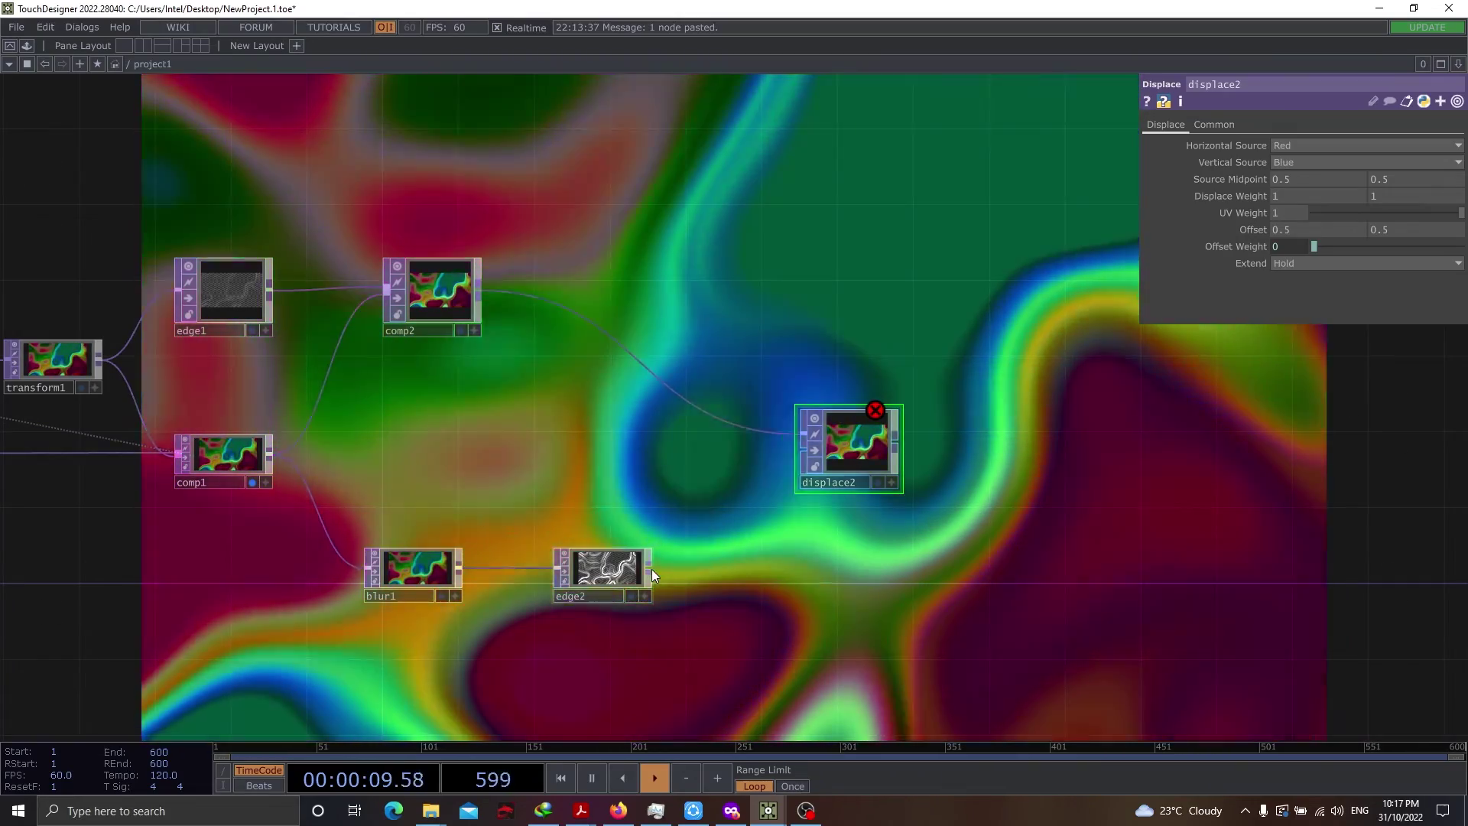
{"action": "left_click", "coordinate": [651, 569]}
{"action": "left_click", "coordinate": [823, 450]}
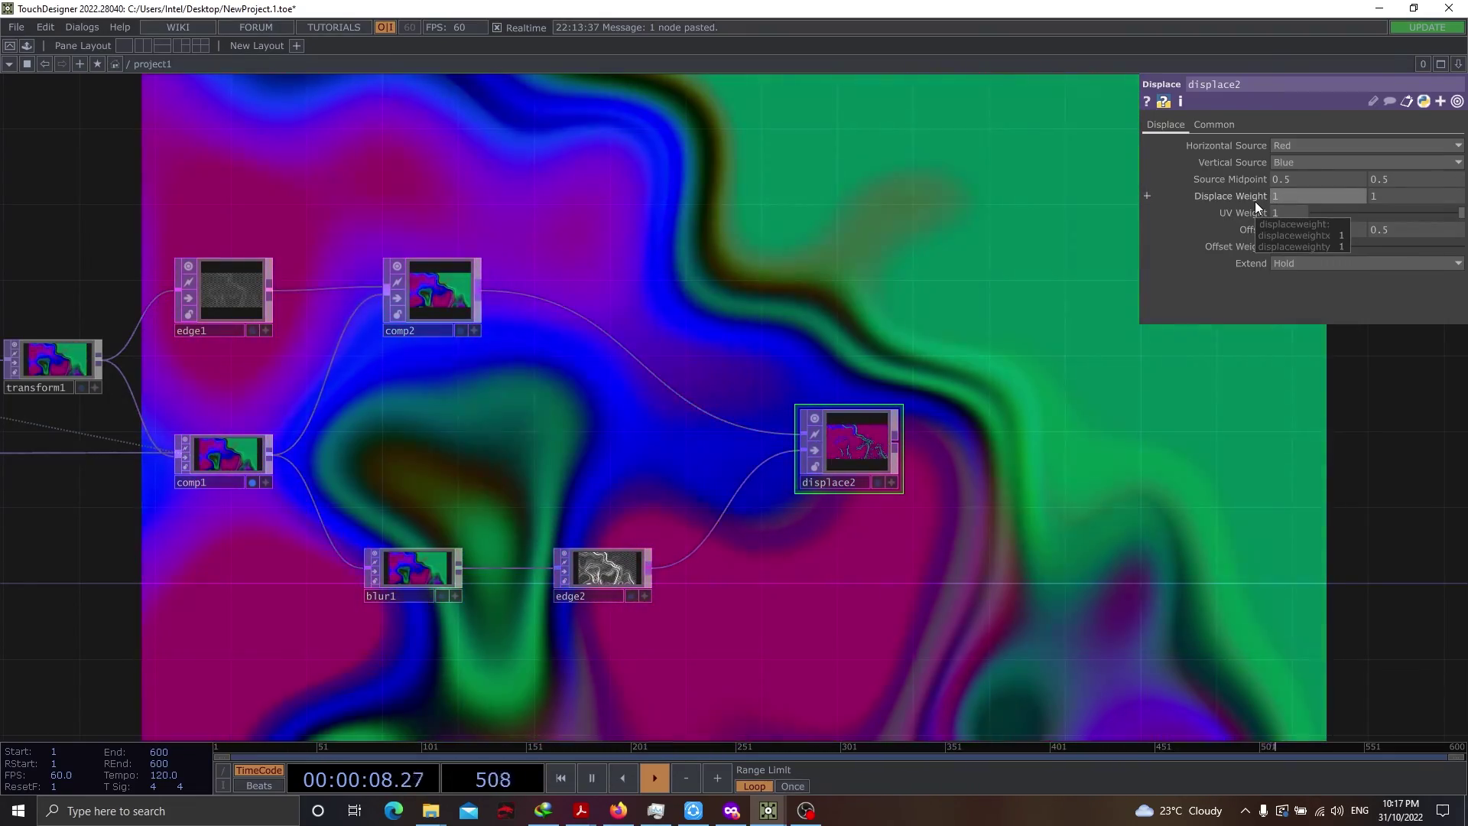
{"action": "type", "text": ".1"}
{"action": "key", "text": "Tab"}
{"action": "type", "text": ".1"}
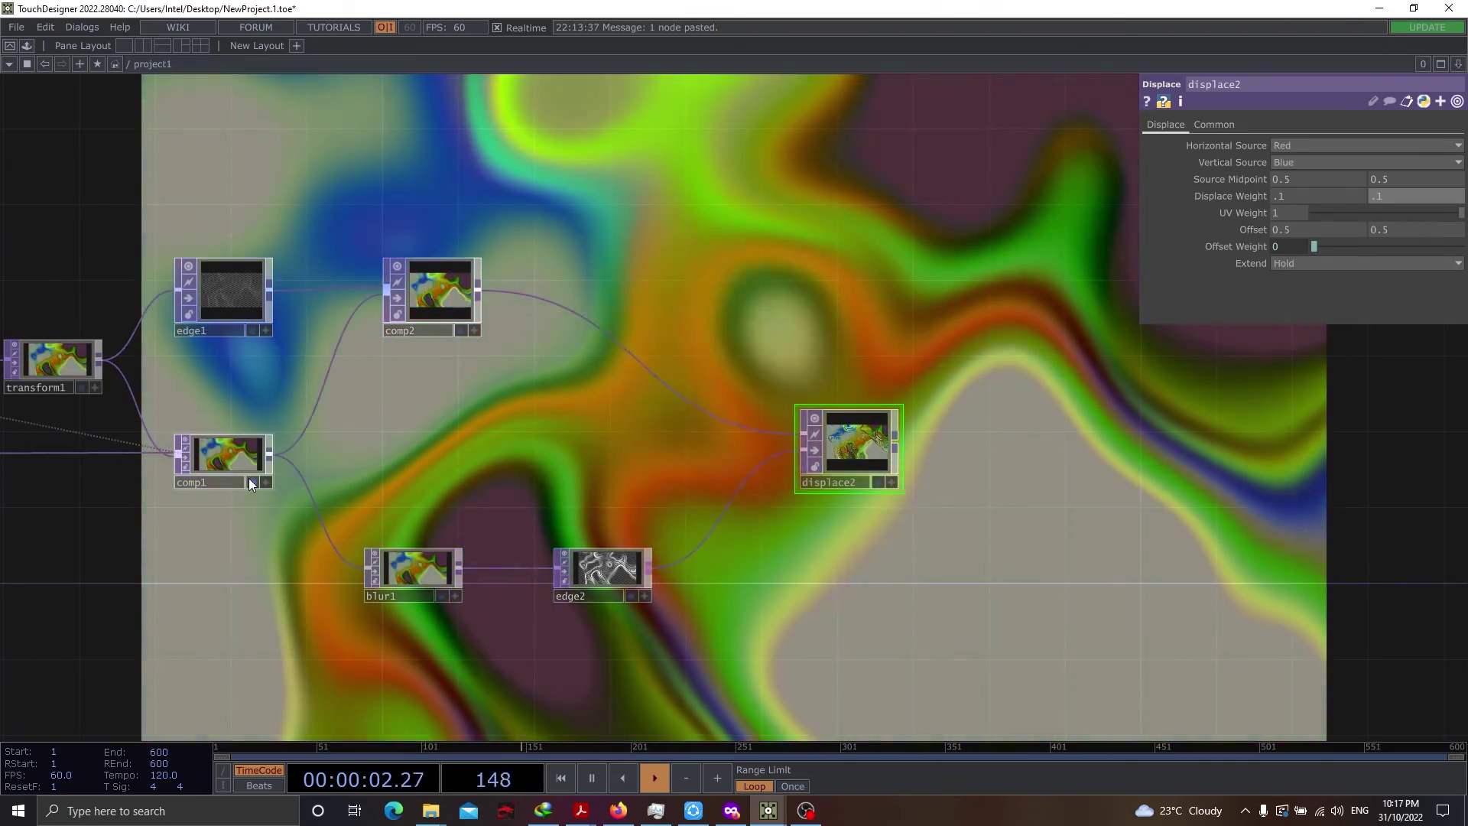
Show displace2's output as the network background and pulse Reset on feedback1
{"action": "left_click", "coordinate": [911, 540]}
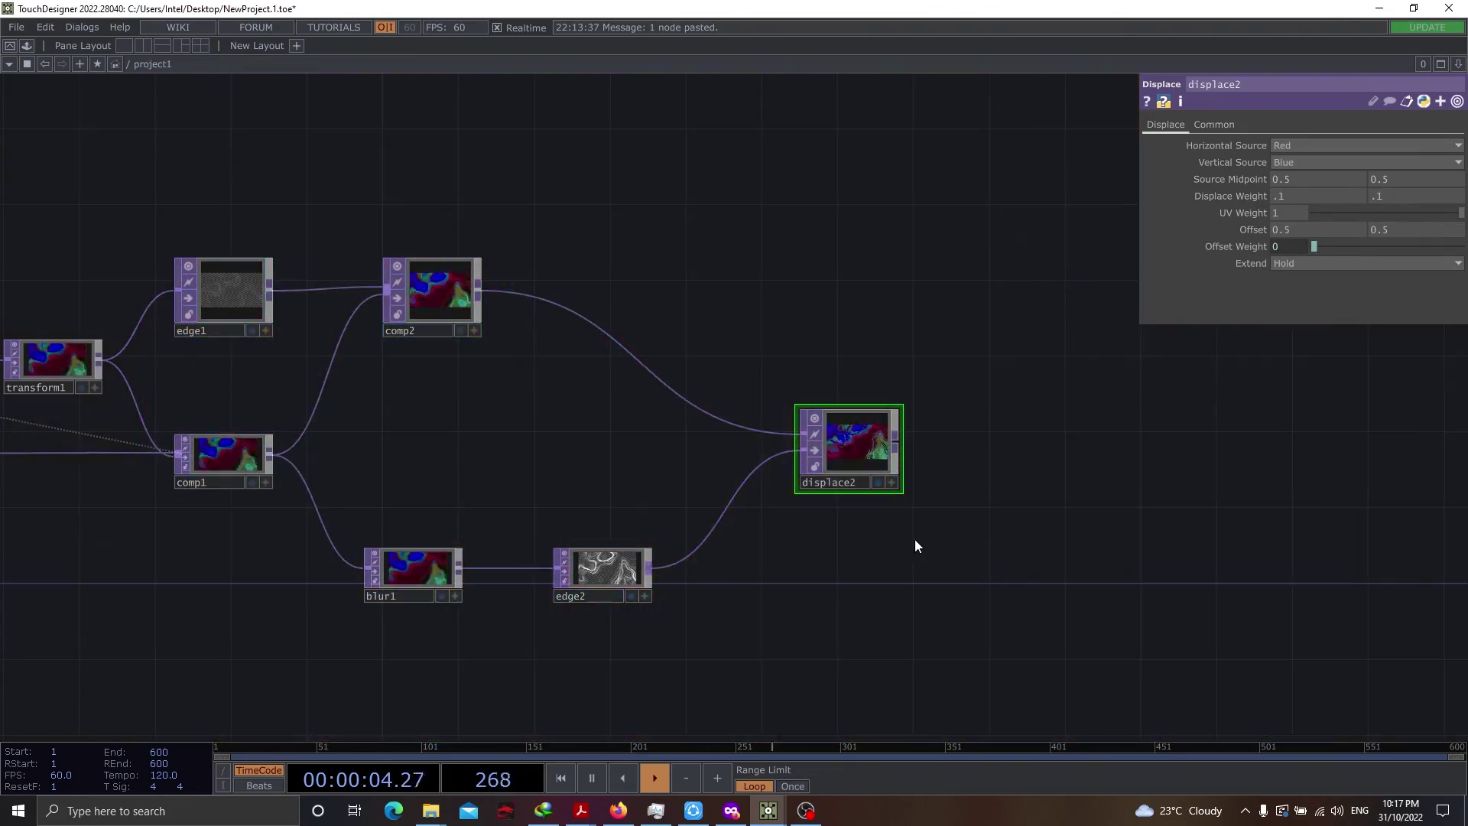
{"action": "left_click", "coordinate": [878, 483]}
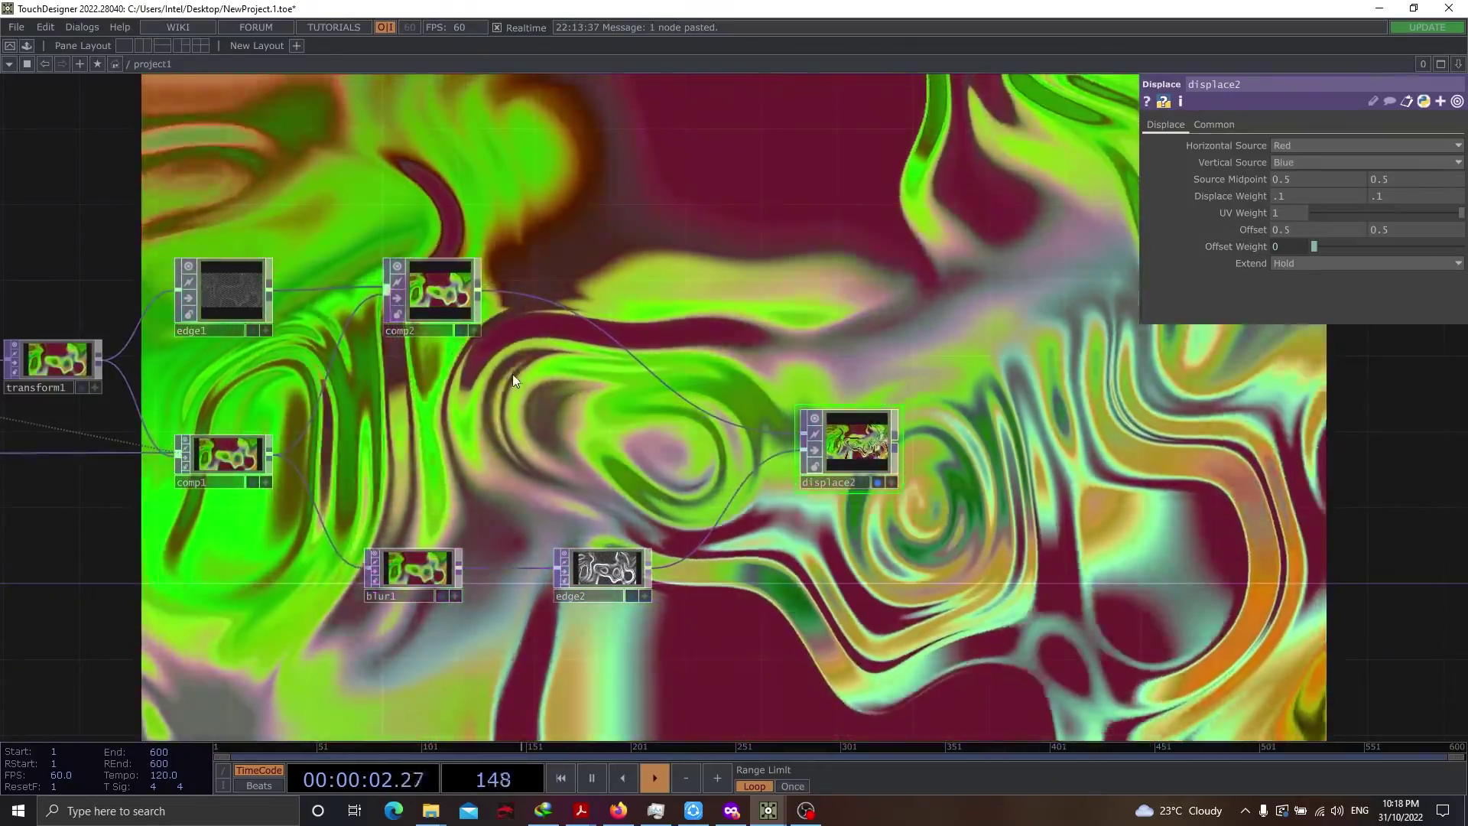
{"action": "left_click_drag", "start_coordinate": [424, 421], "coordinate": [708, 419]}
{"action": "left_click_drag", "start_coordinate": [48, 352], "coordinate": [346, 369]}
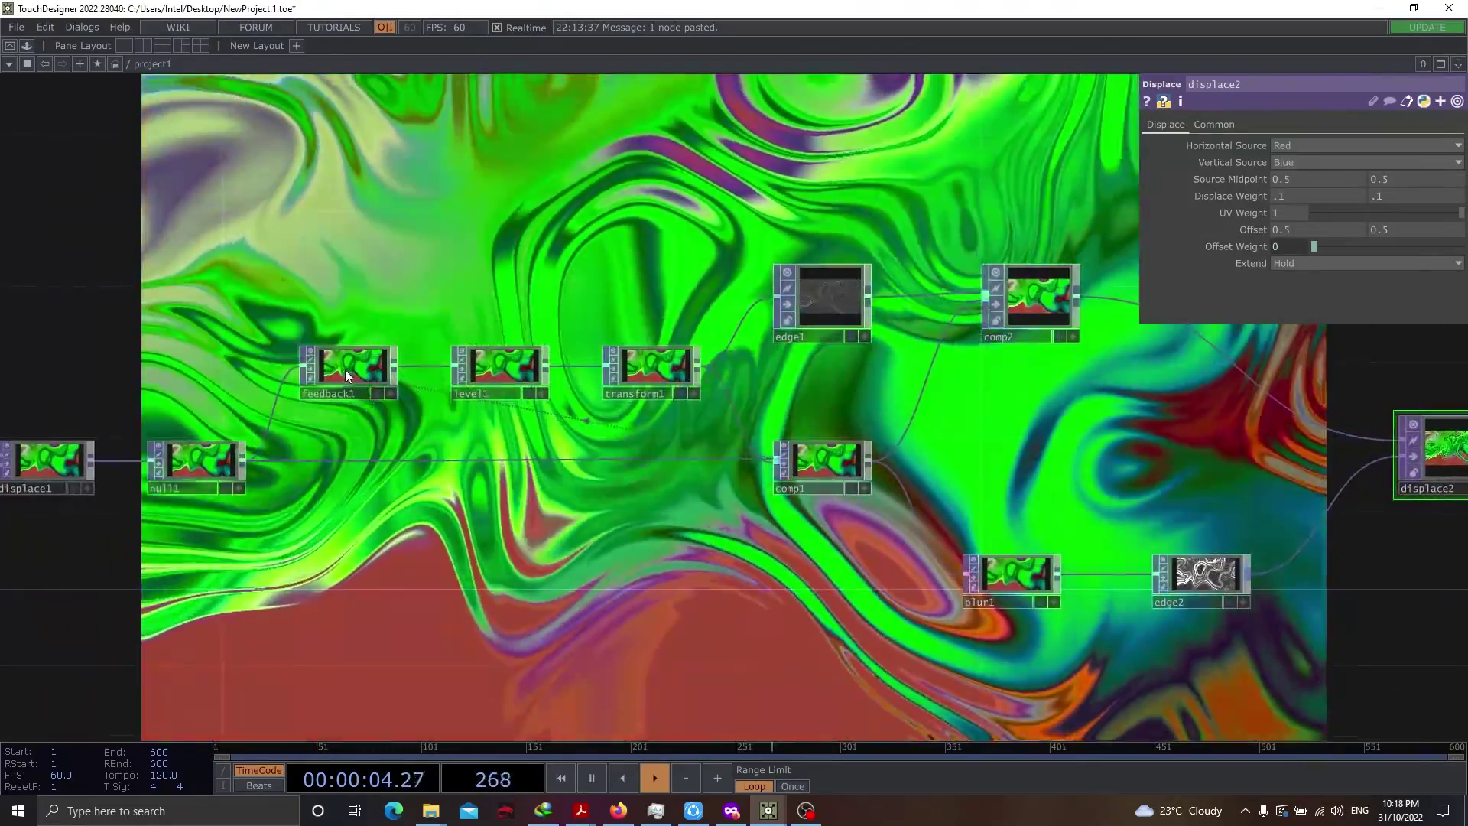
{"action": "left_click", "coordinate": [346, 369]}
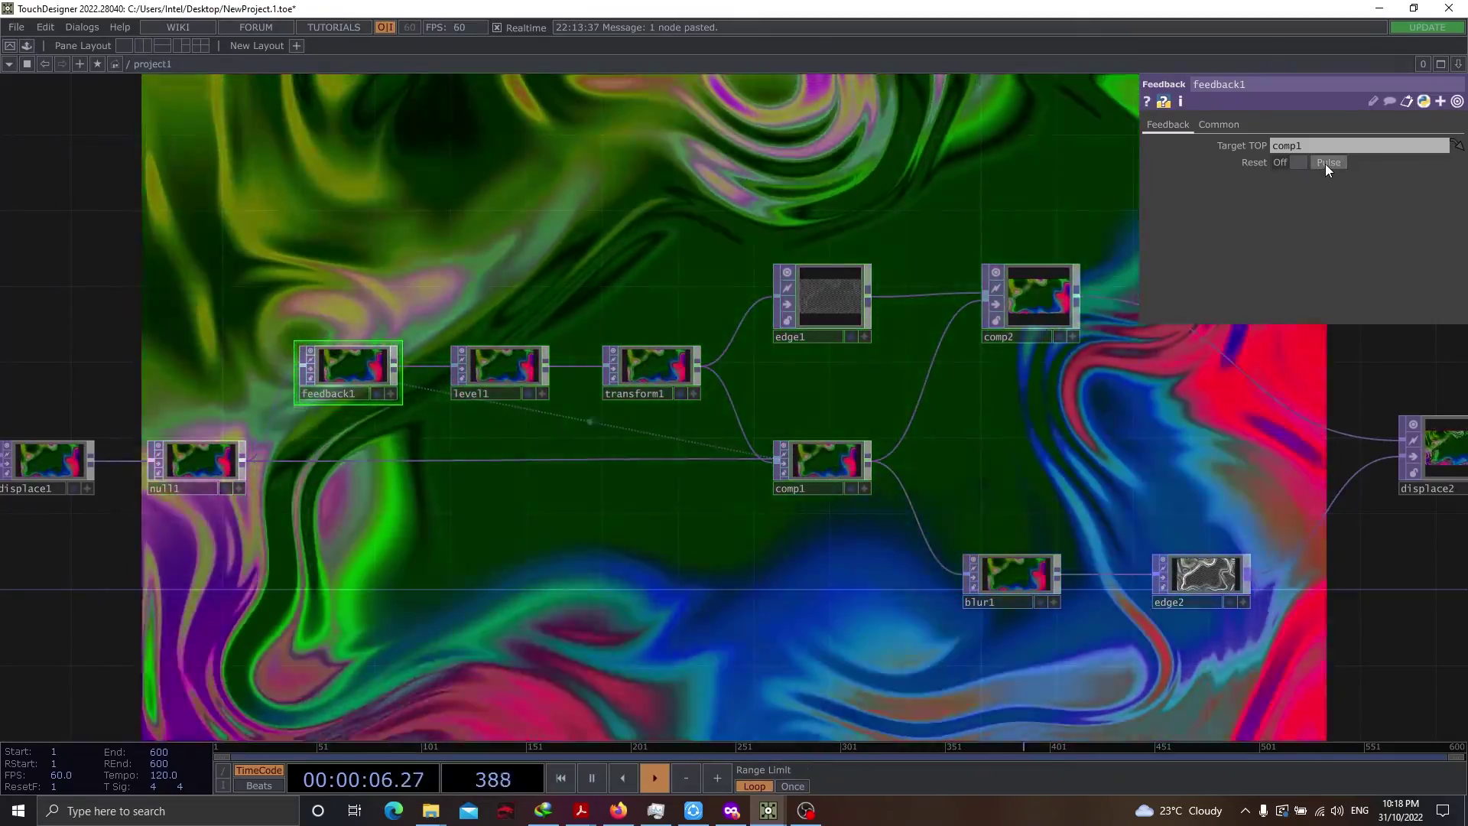
{"action": "left_click", "coordinate": [1327, 163]}
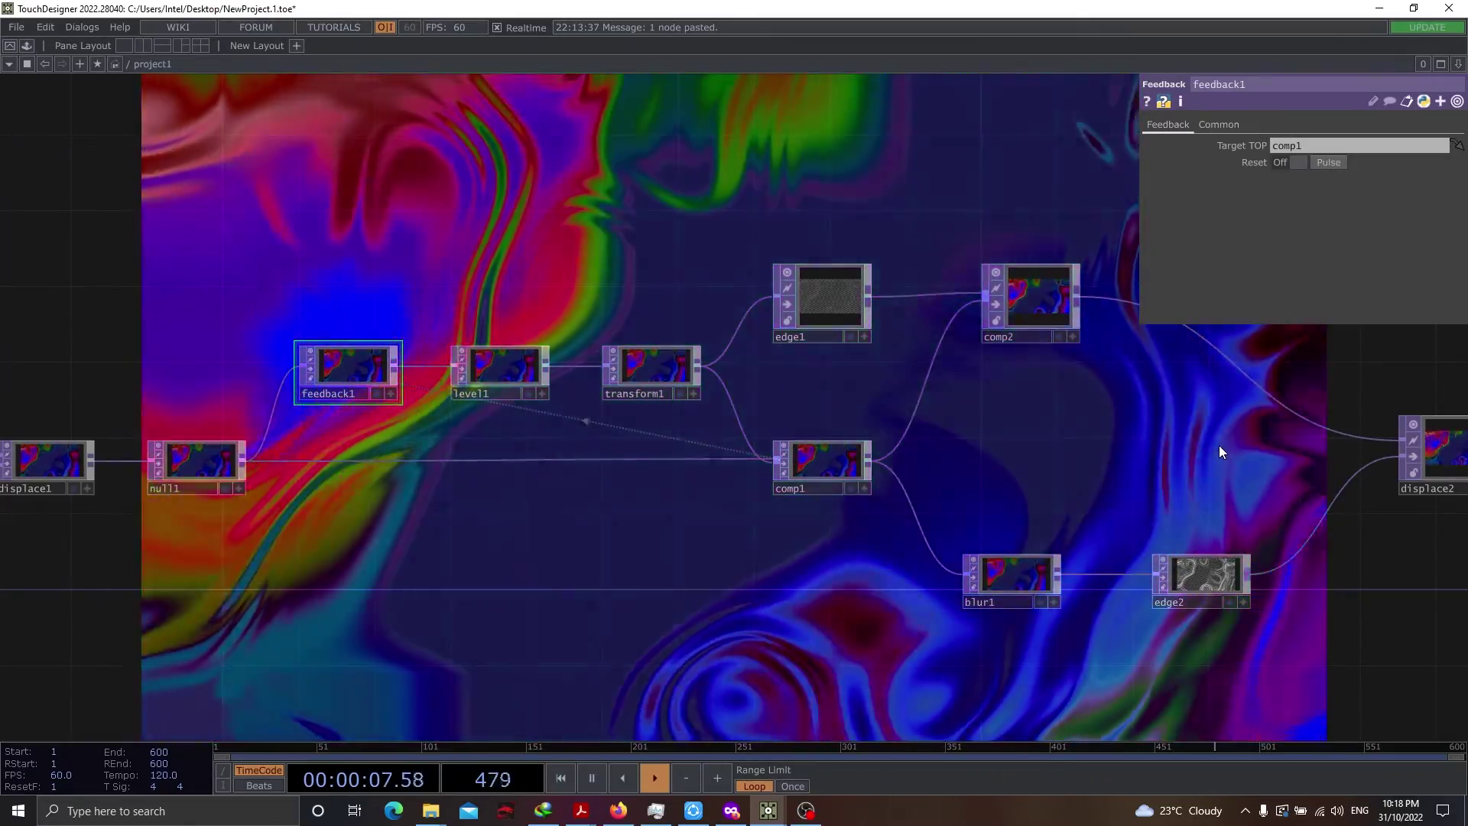
{"action": "left_click_drag", "start_coordinate": [1056, 429], "coordinate": [603, 397]}
{"action": "left_click_drag", "start_coordinate": [990, 341], "coordinate": [542, 399]}
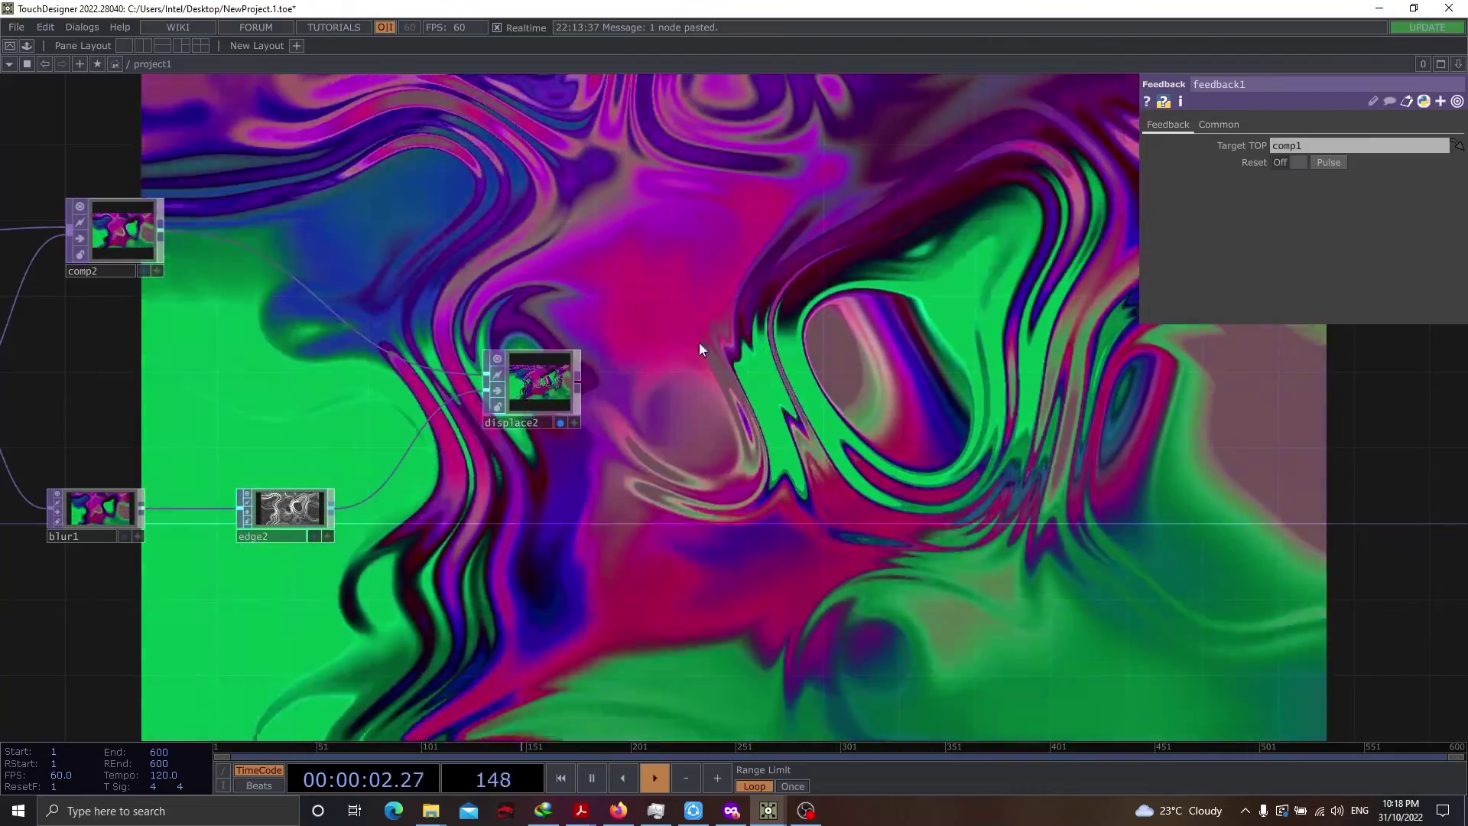
Add multiply1 with comp2 and displace2 as inputs, and turn off displace2's display flag
{"action": "key", "text": "Tab"}
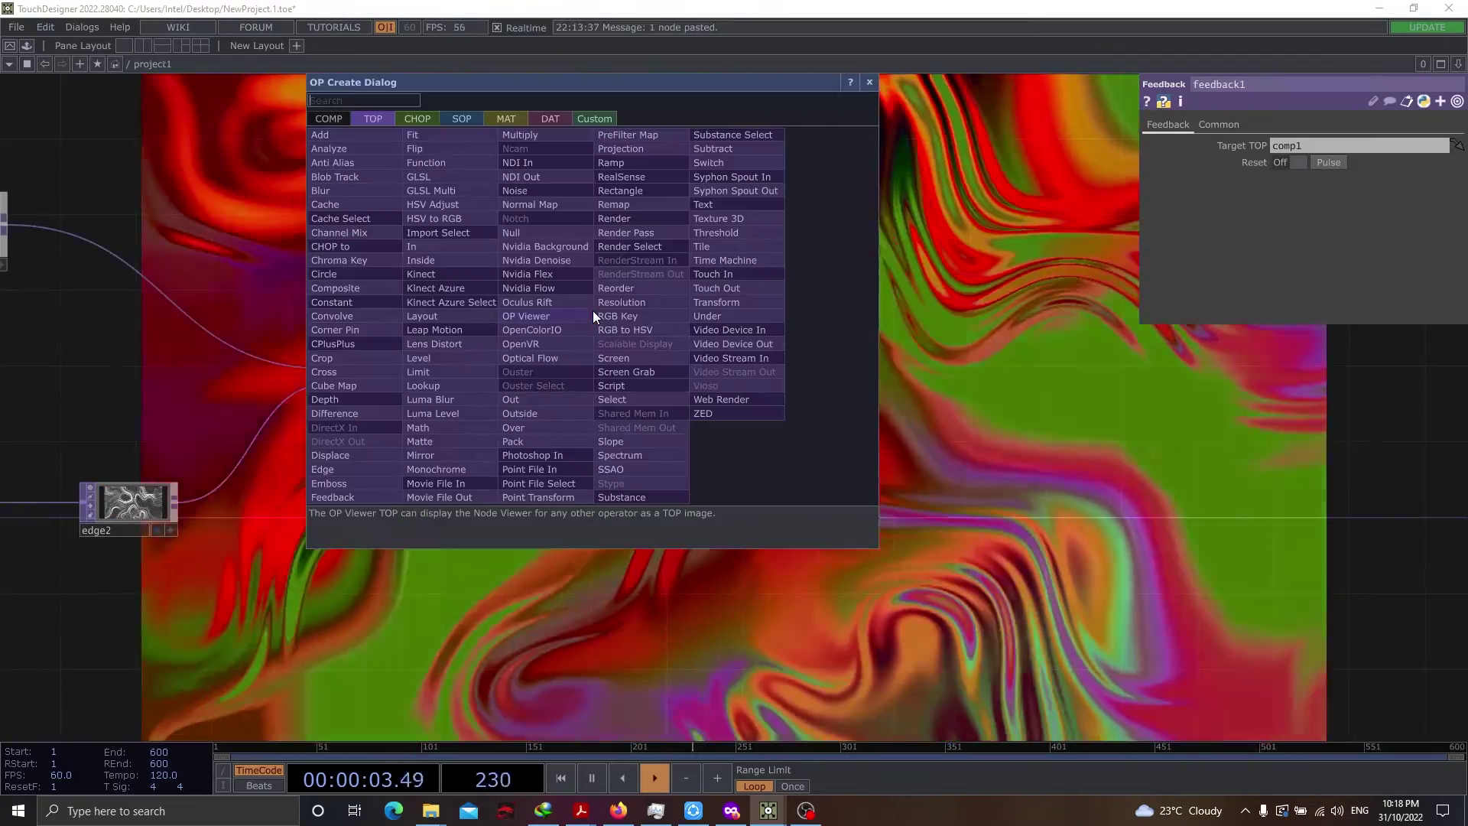
{"action": "type", "text": "mul"}
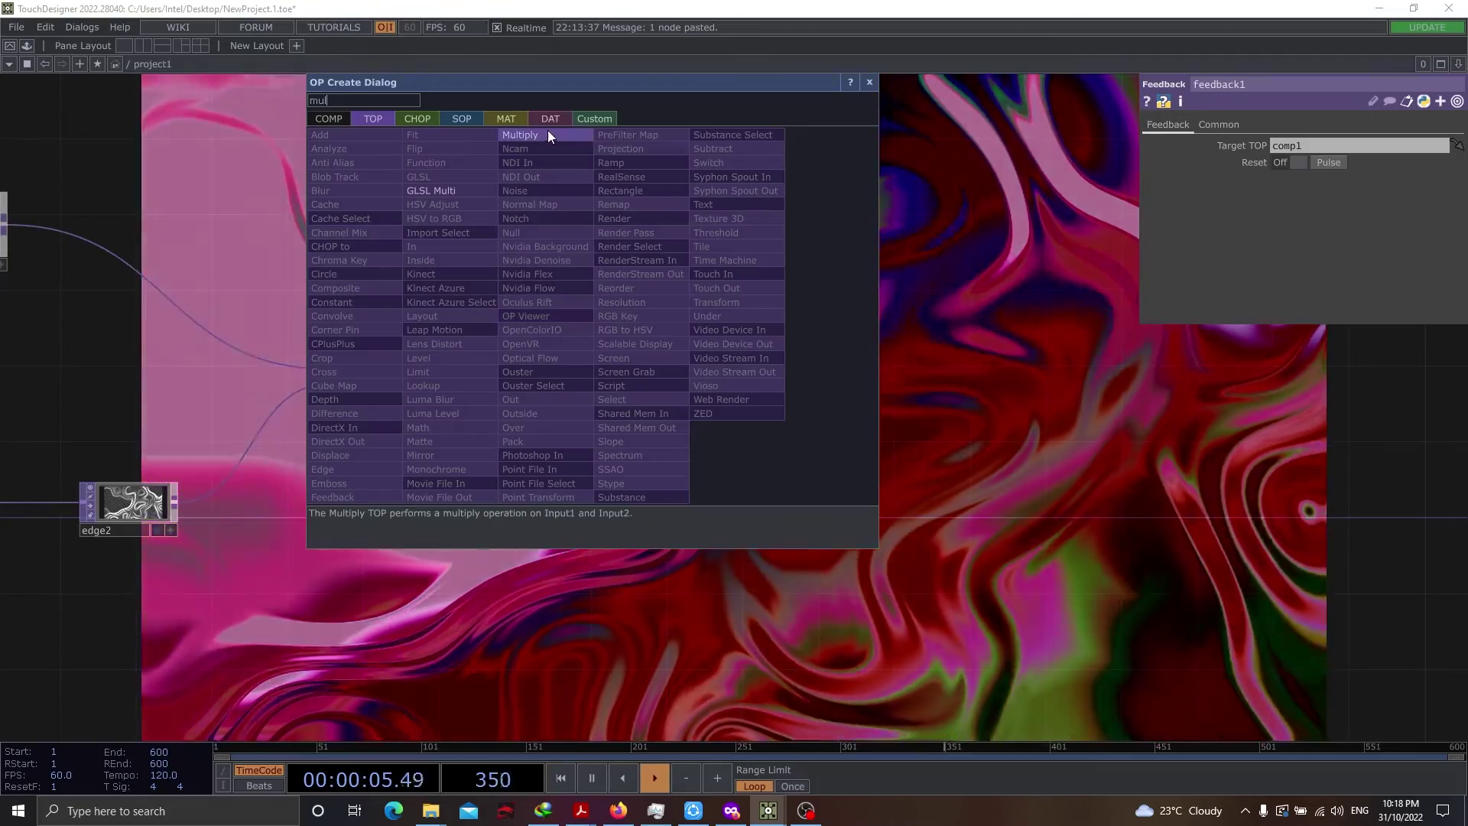
{"action": "left_click", "coordinate": [551, 134]}
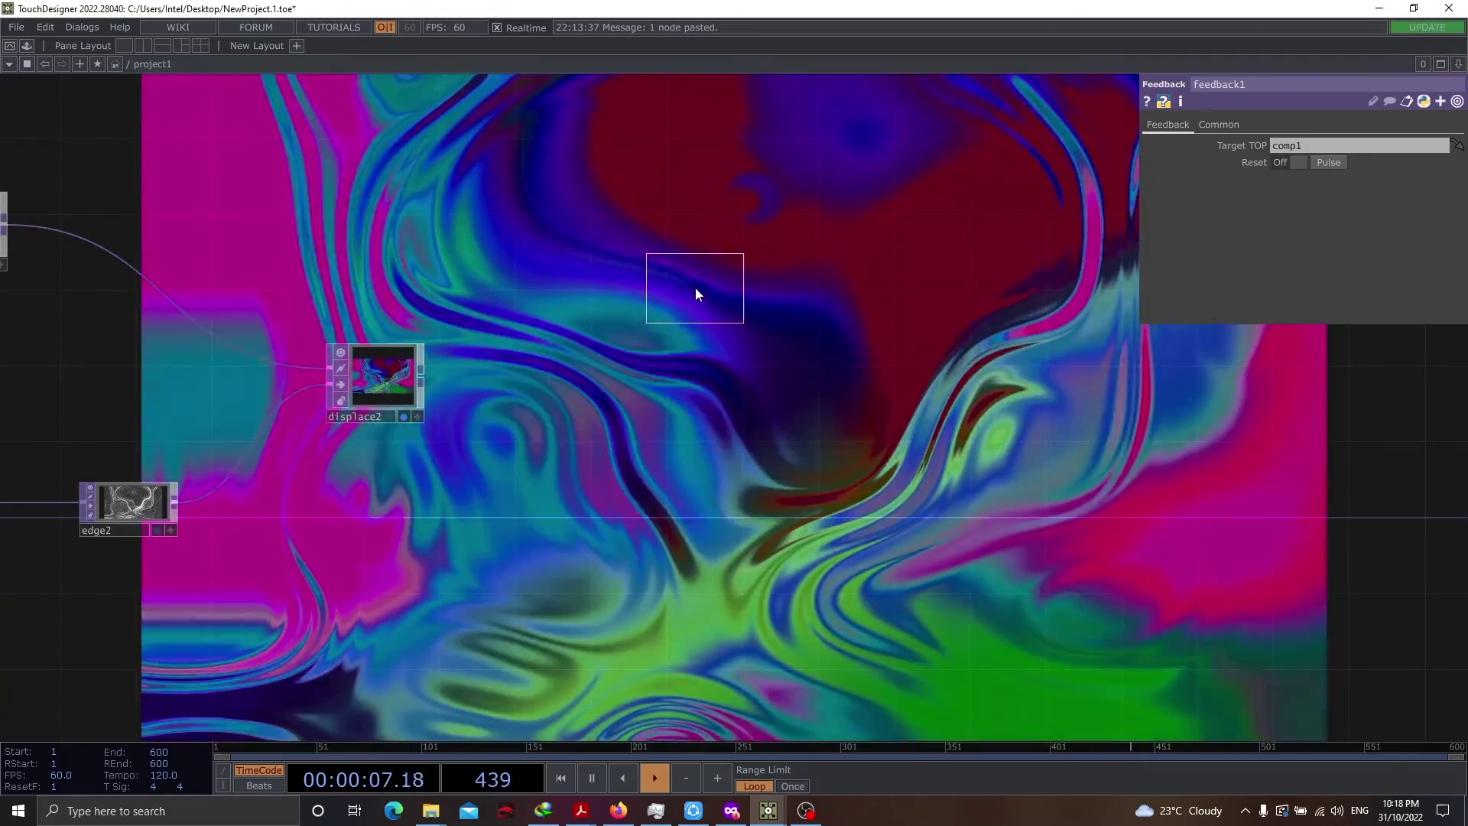
{"action": "left_click", "coordinate": [671, 301]}
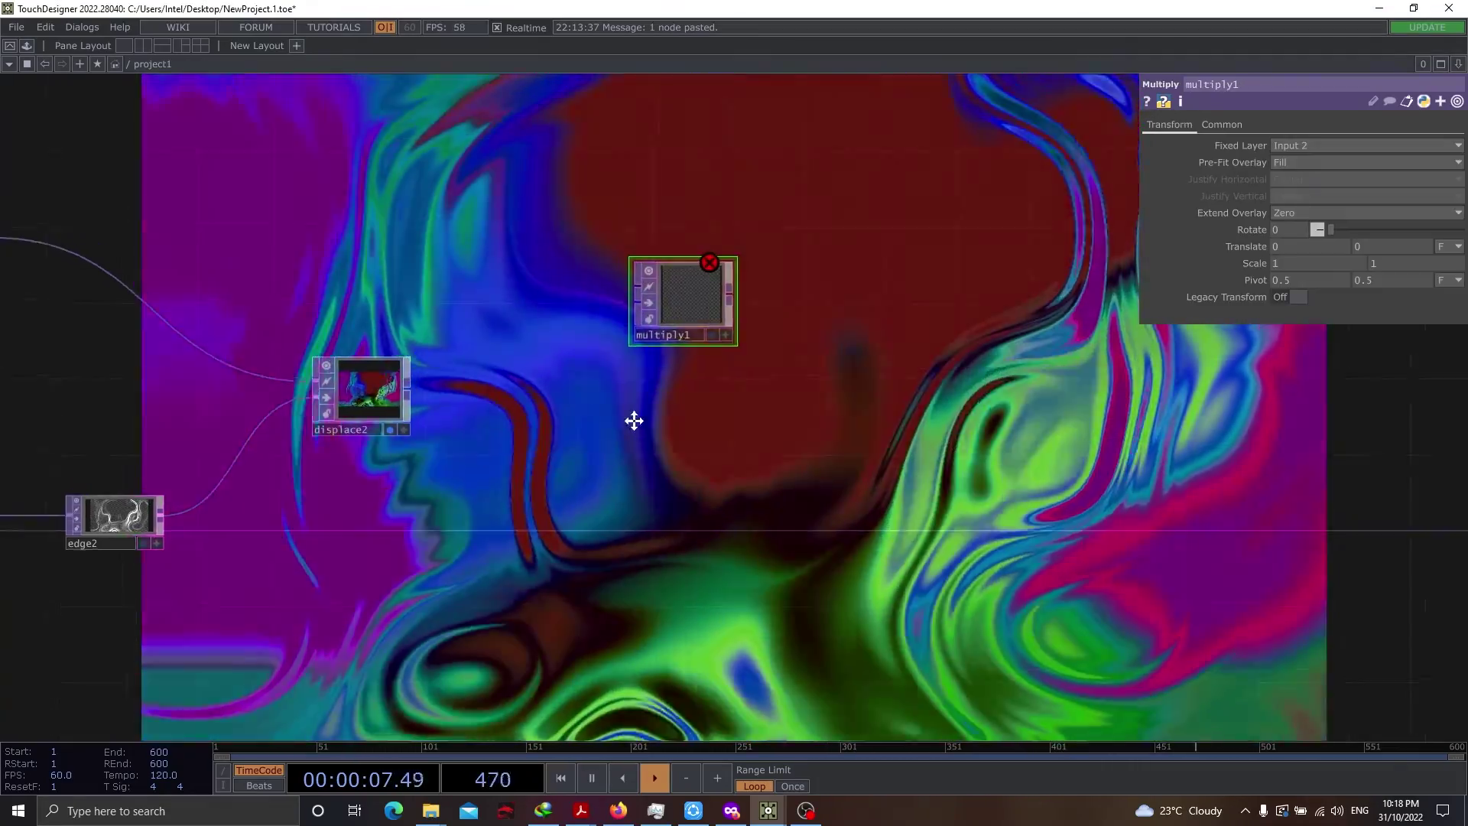
{"action": "middle_click_drag", "start_coordinate": [633, 421], "coordinate": [587, 448]}
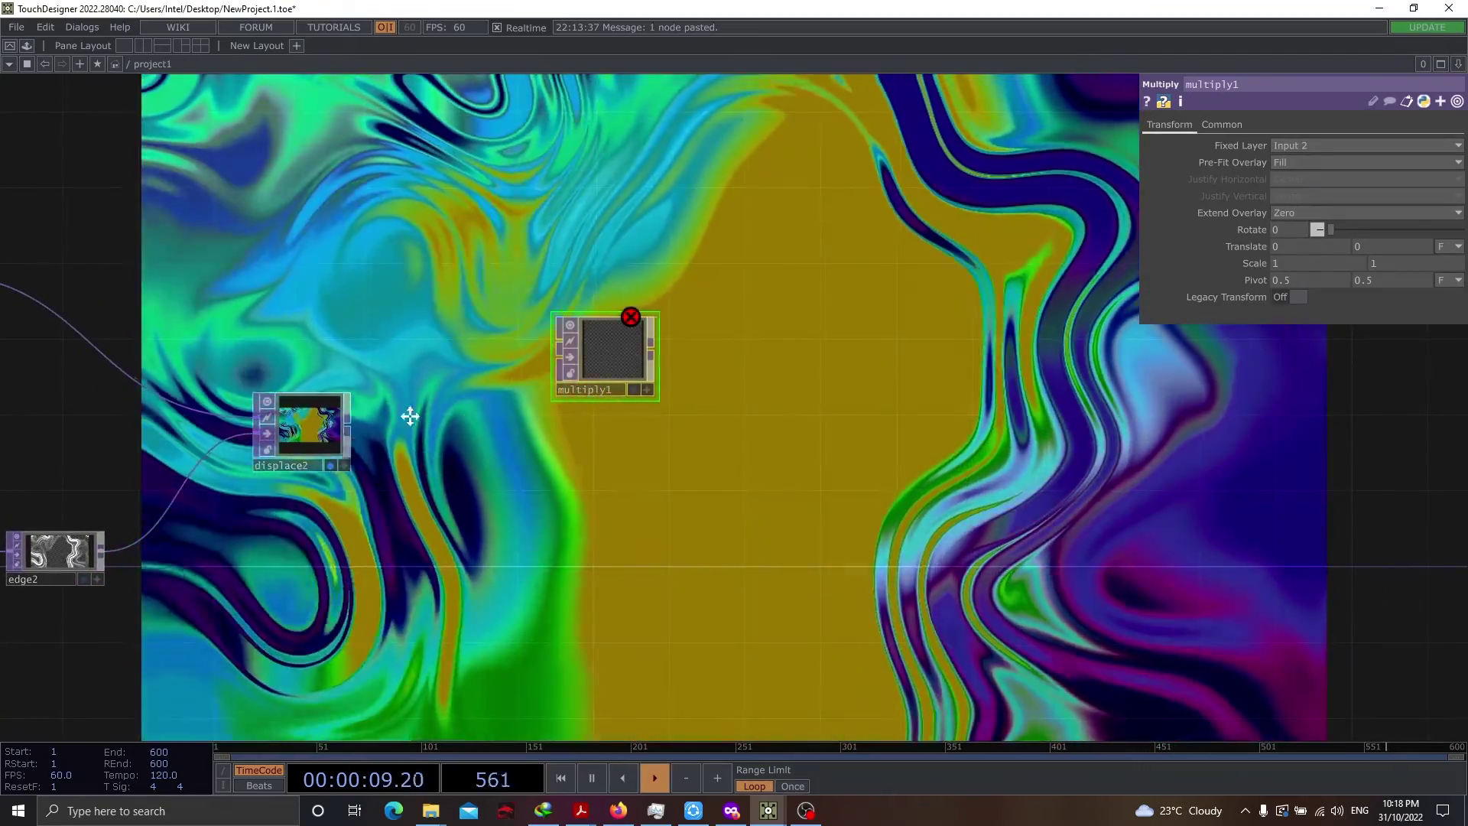
{"action": "middle_click_drag", "start_coordinate": [307, 423], "coordinate": [579, 457]}
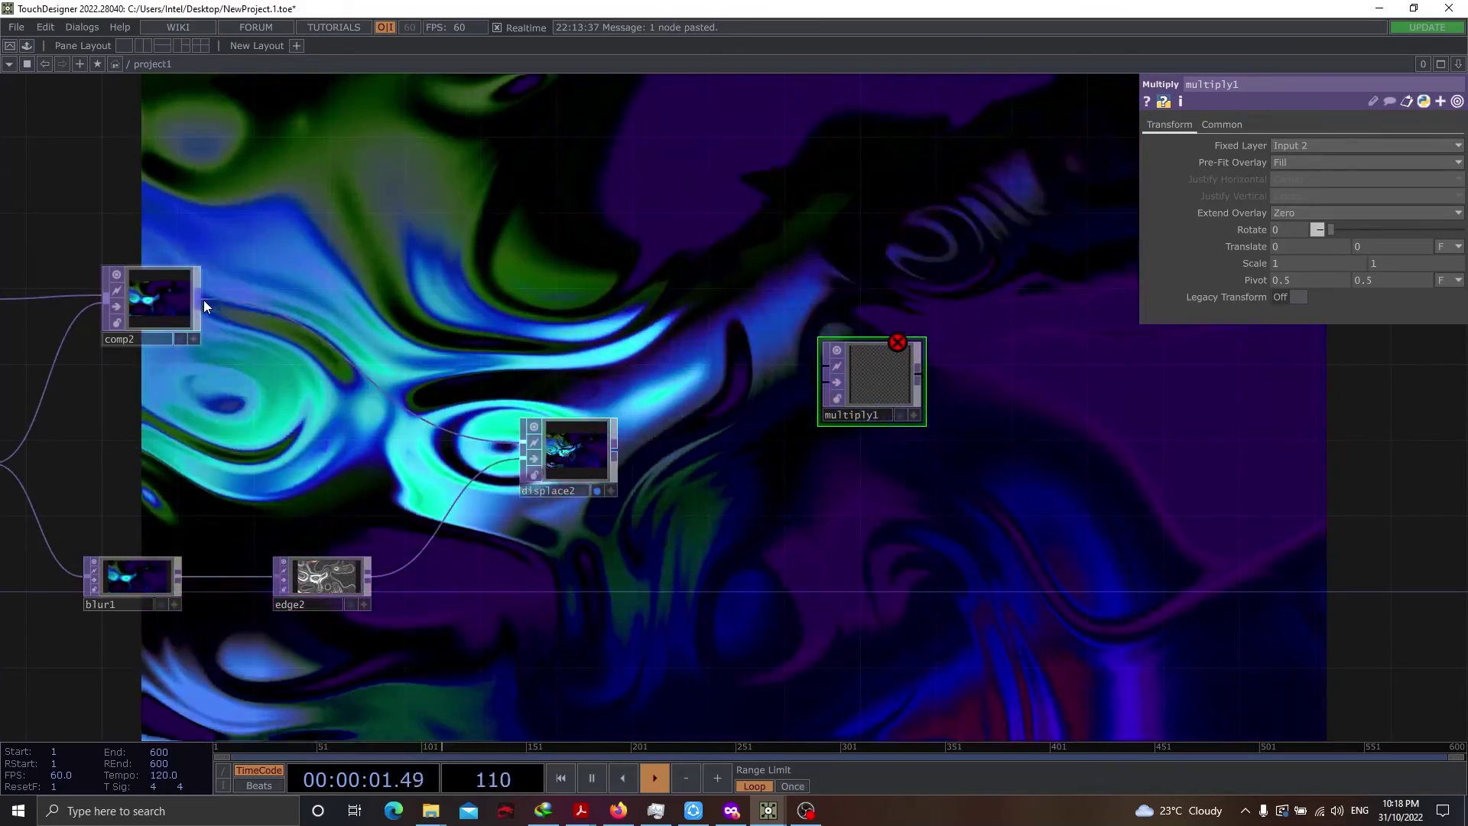
{"action": "left_click_drag", "start_coordinate": [201, 296], "coordinate": [818, 366]}
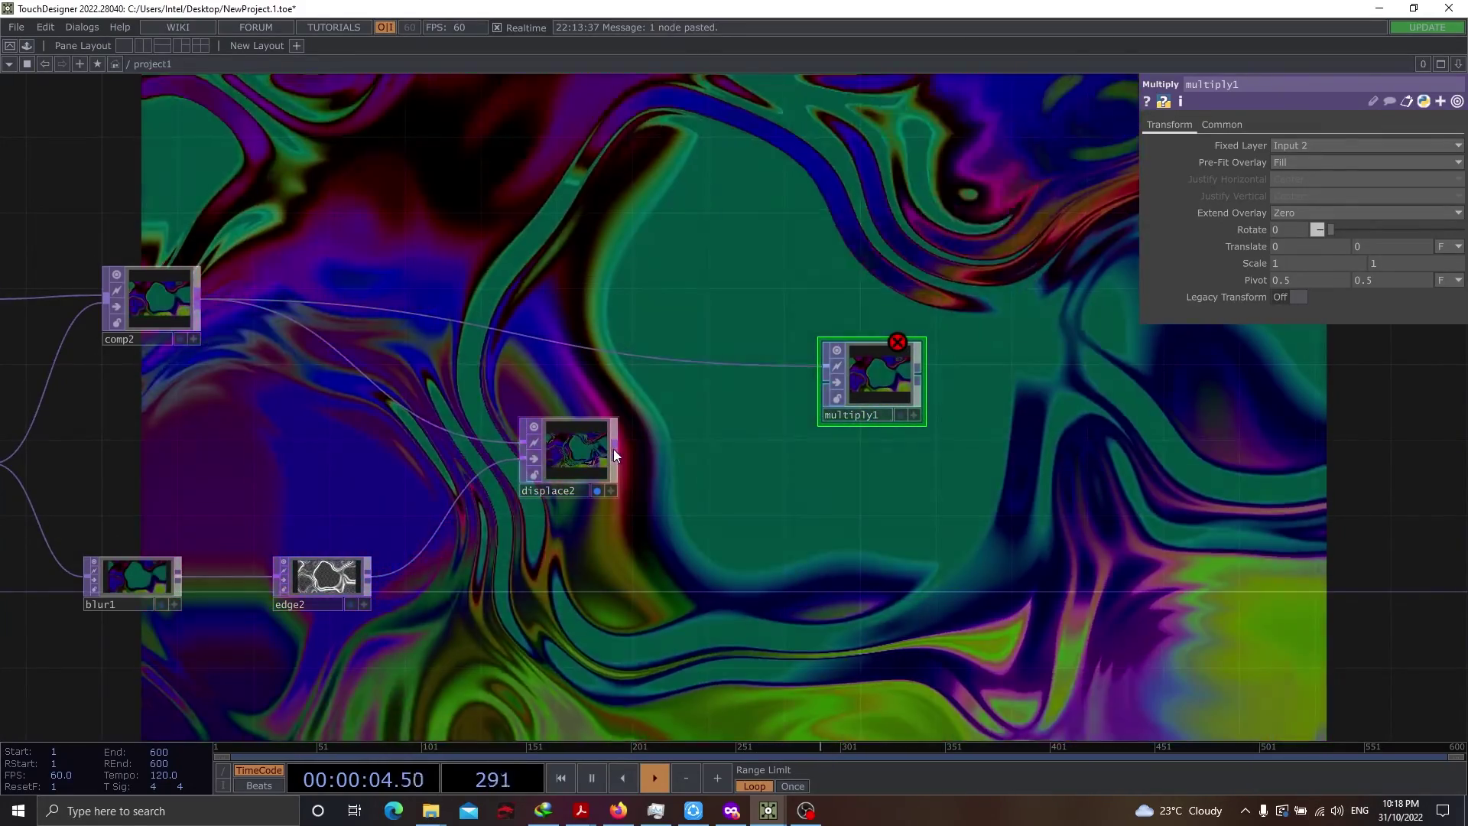
{"action": "mouse_move", "coordinate": [613, 448]}
{"action": "left_mouse_down"}
{"action": "mouse_move", "coordinate": [800, 381]}
{"action": "mouse_move", "coordinate": [881, 380]}
{"action": "left_mouse_up"}
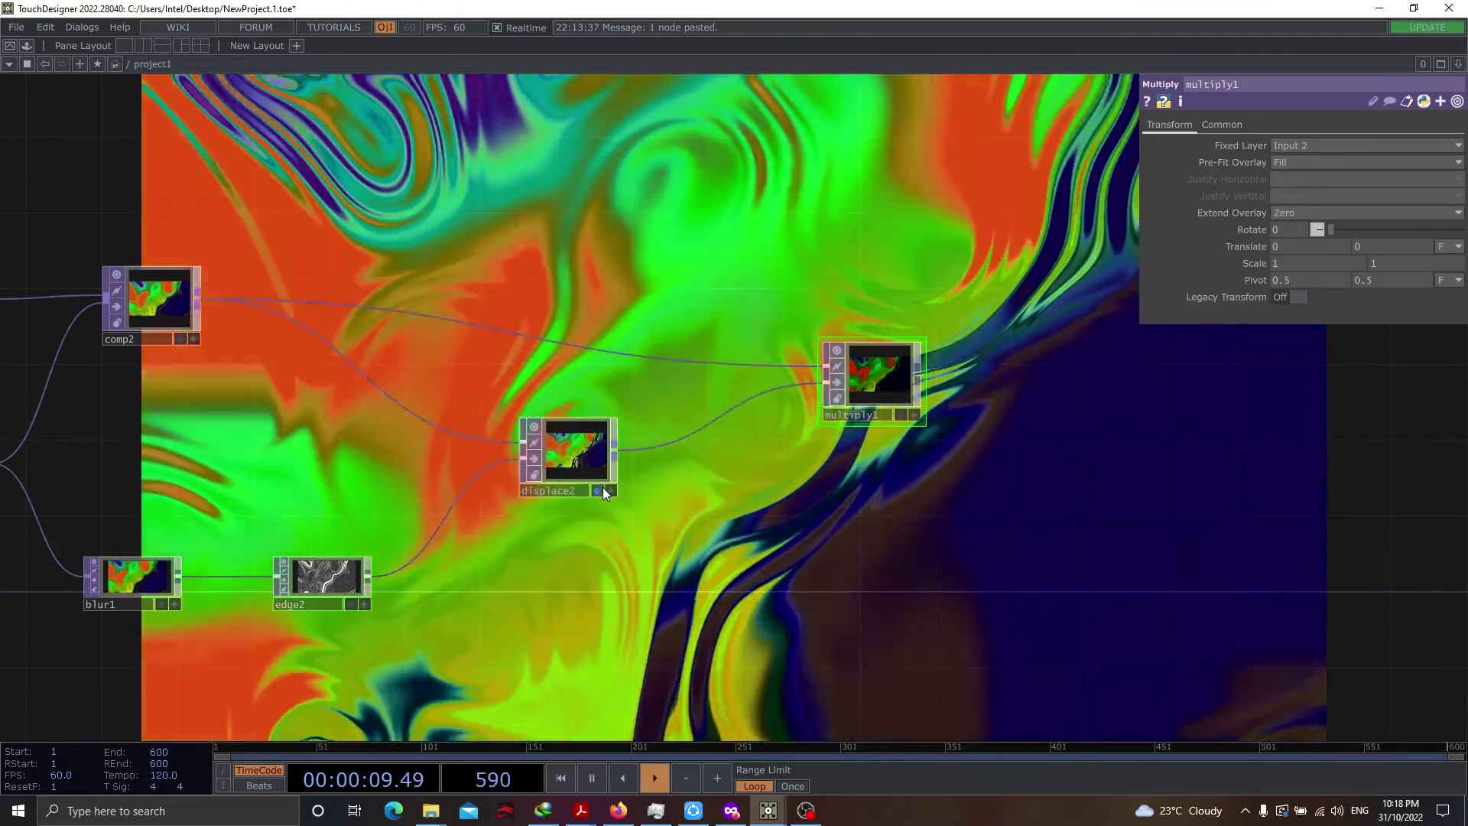
{"action": "left_click", "coordinate": [598, 490]}
{"action": "scroll", "coordinate": [842, 520], "scroll_direction": "right", "scroll_amount": 5}
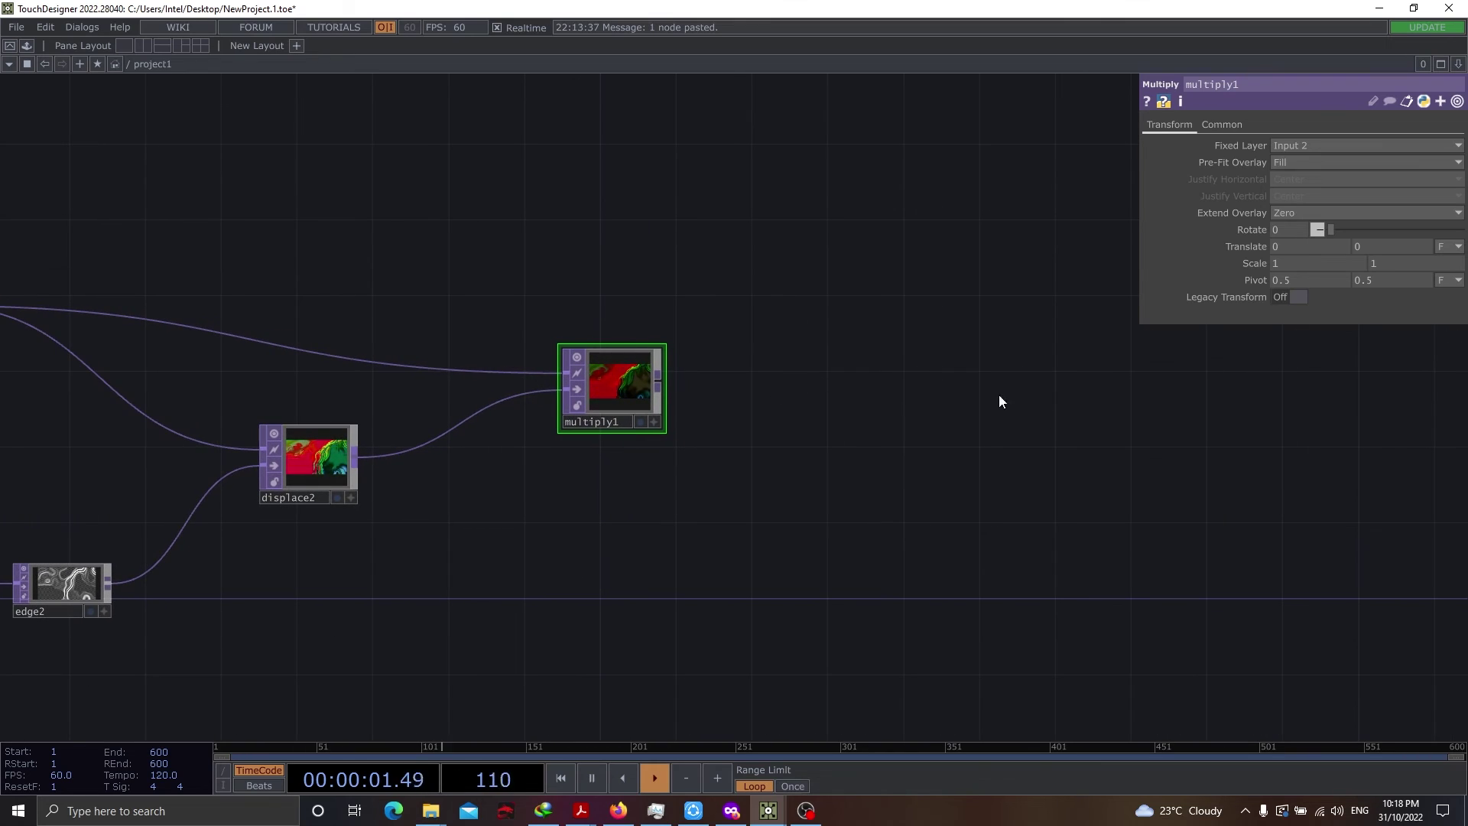
Add a null2 Null node after multiply1, display its output, and select multiply1
{"action": "key", "text": "Tab"}
{"action": "type", "text": "nul"}
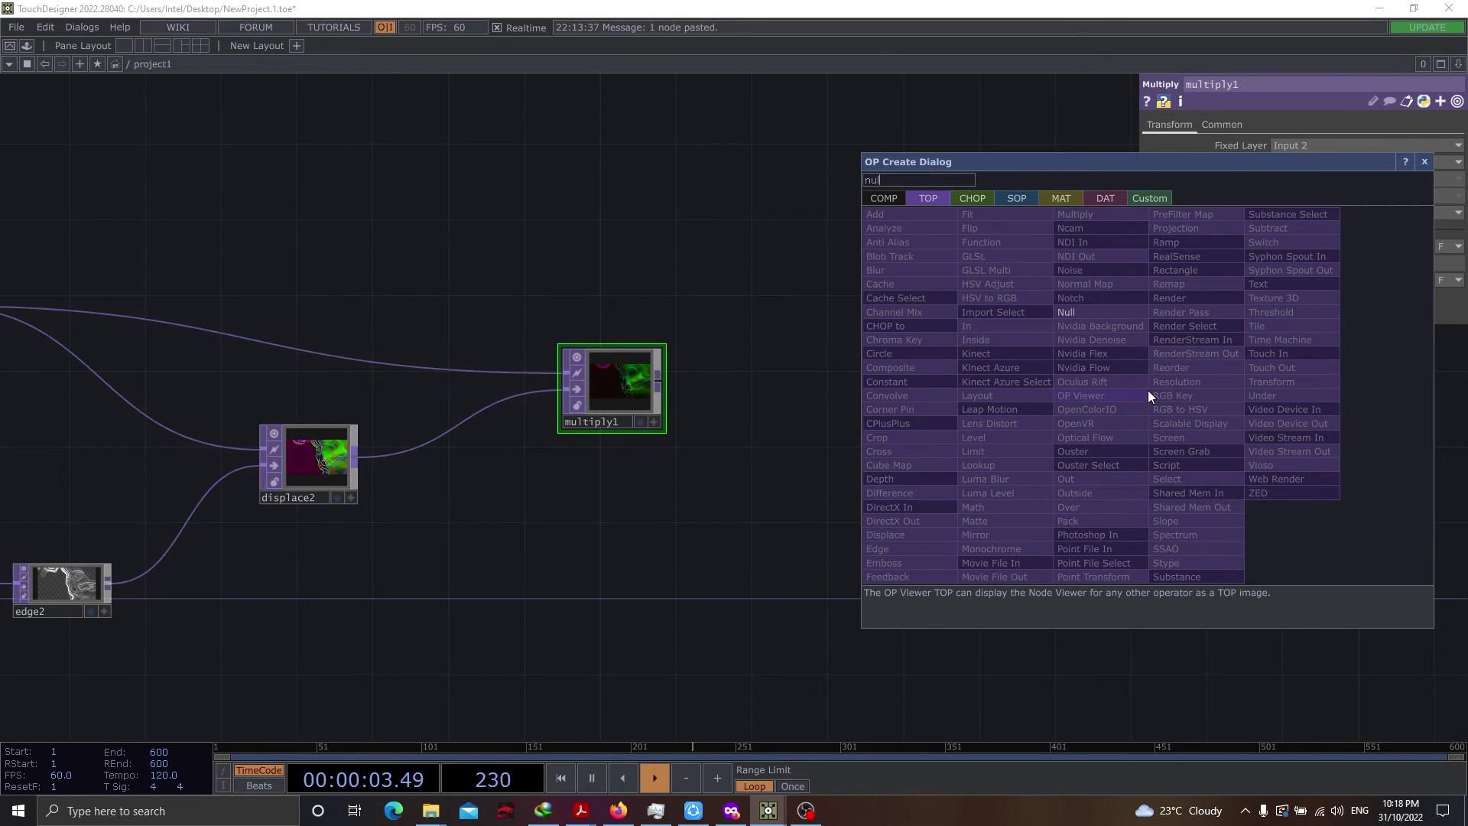
{"action": "left_click", "coordinate": [1106, 310]}
{"action": "left_click", "coordinate": [1101, 390]}
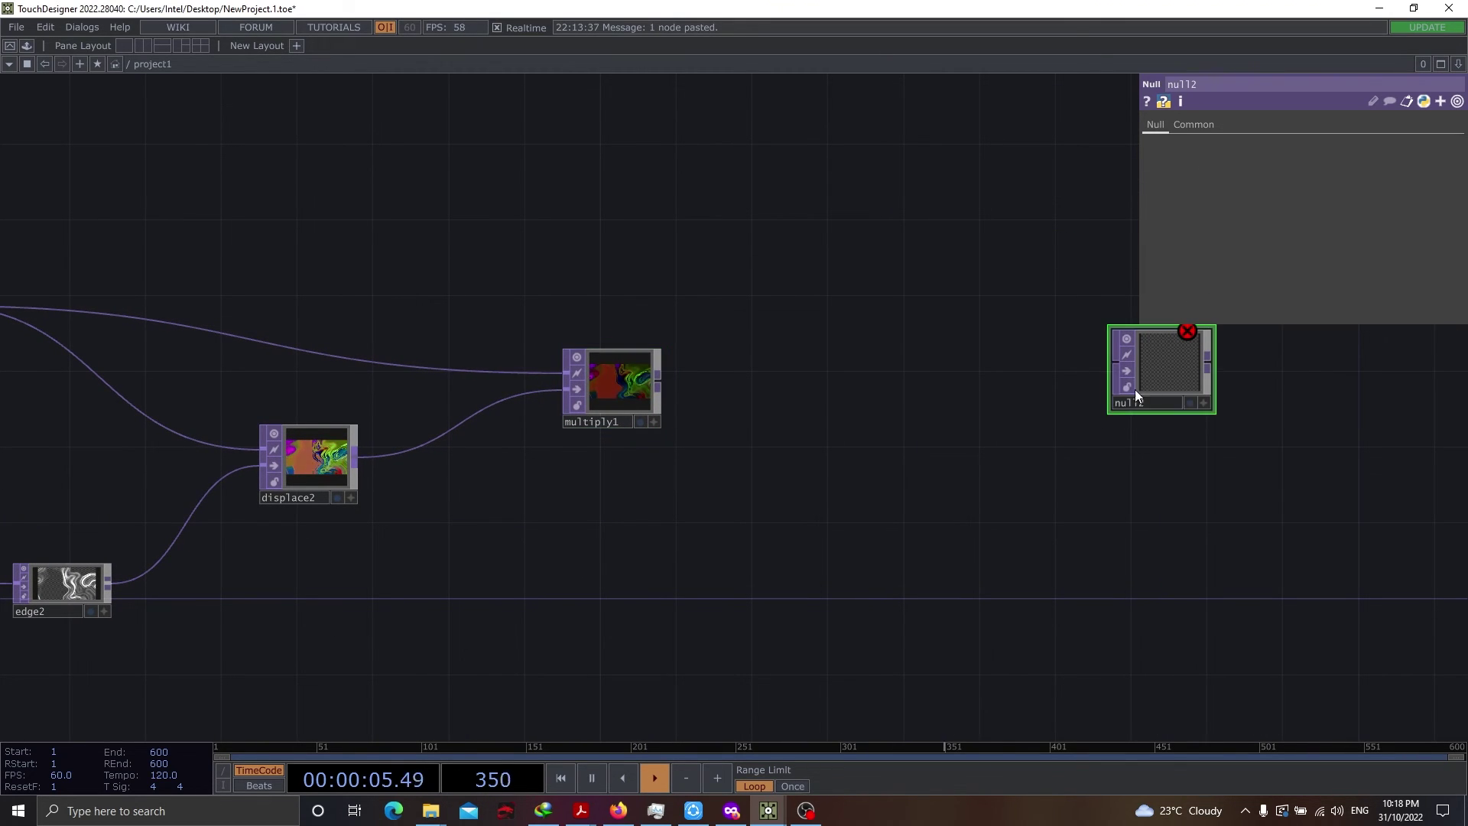
{"action": "left_click_drag", "start_coordinate": [659, 382], "coordinate": [1116, 363]}
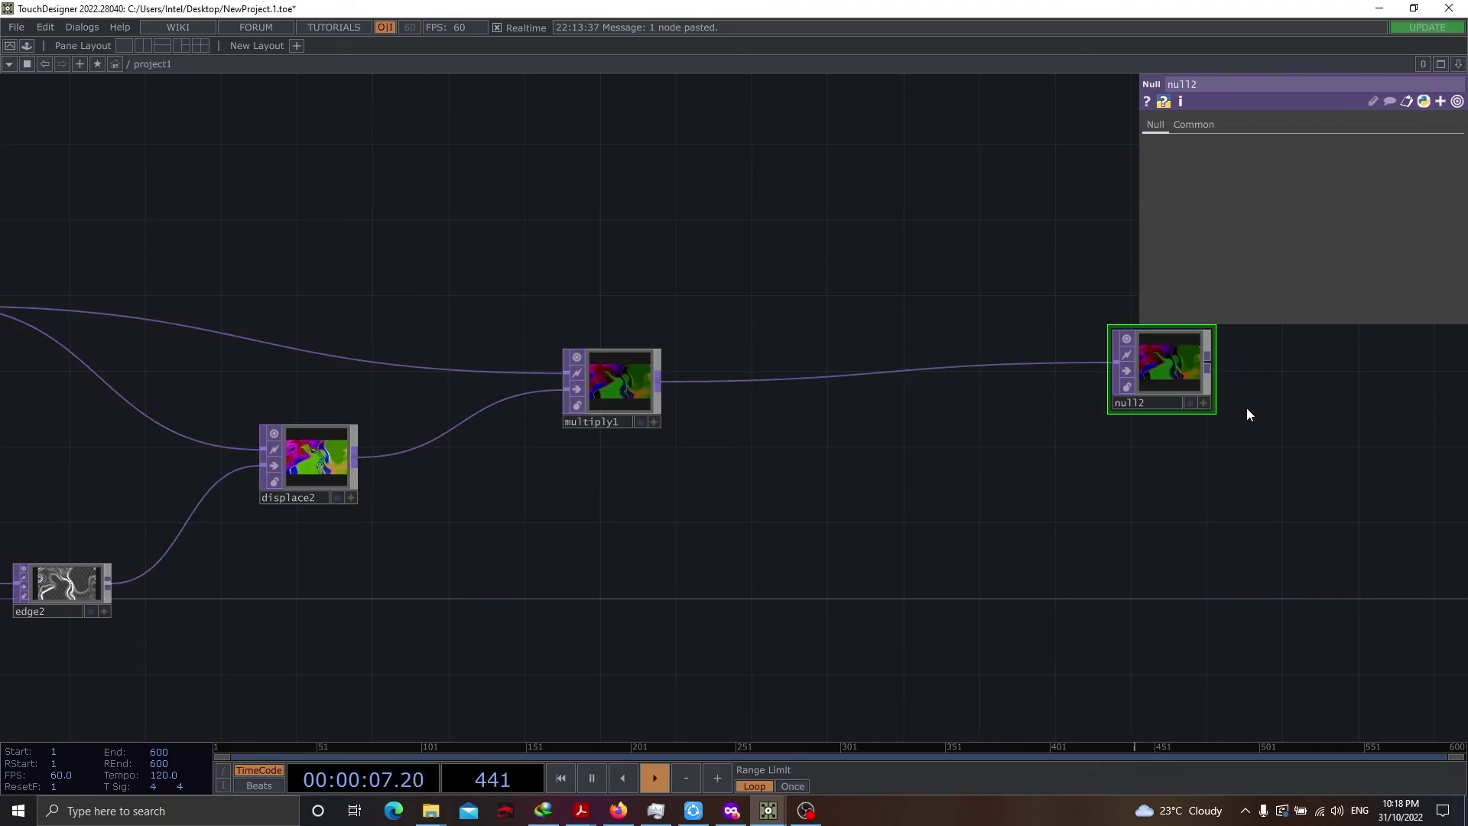
{"action": "left_click", "coordinate": [1189, 403]}
{"action": "left_click_drag", "start_coordinate": [1186, 436], "coordinate": [1020, 391]}
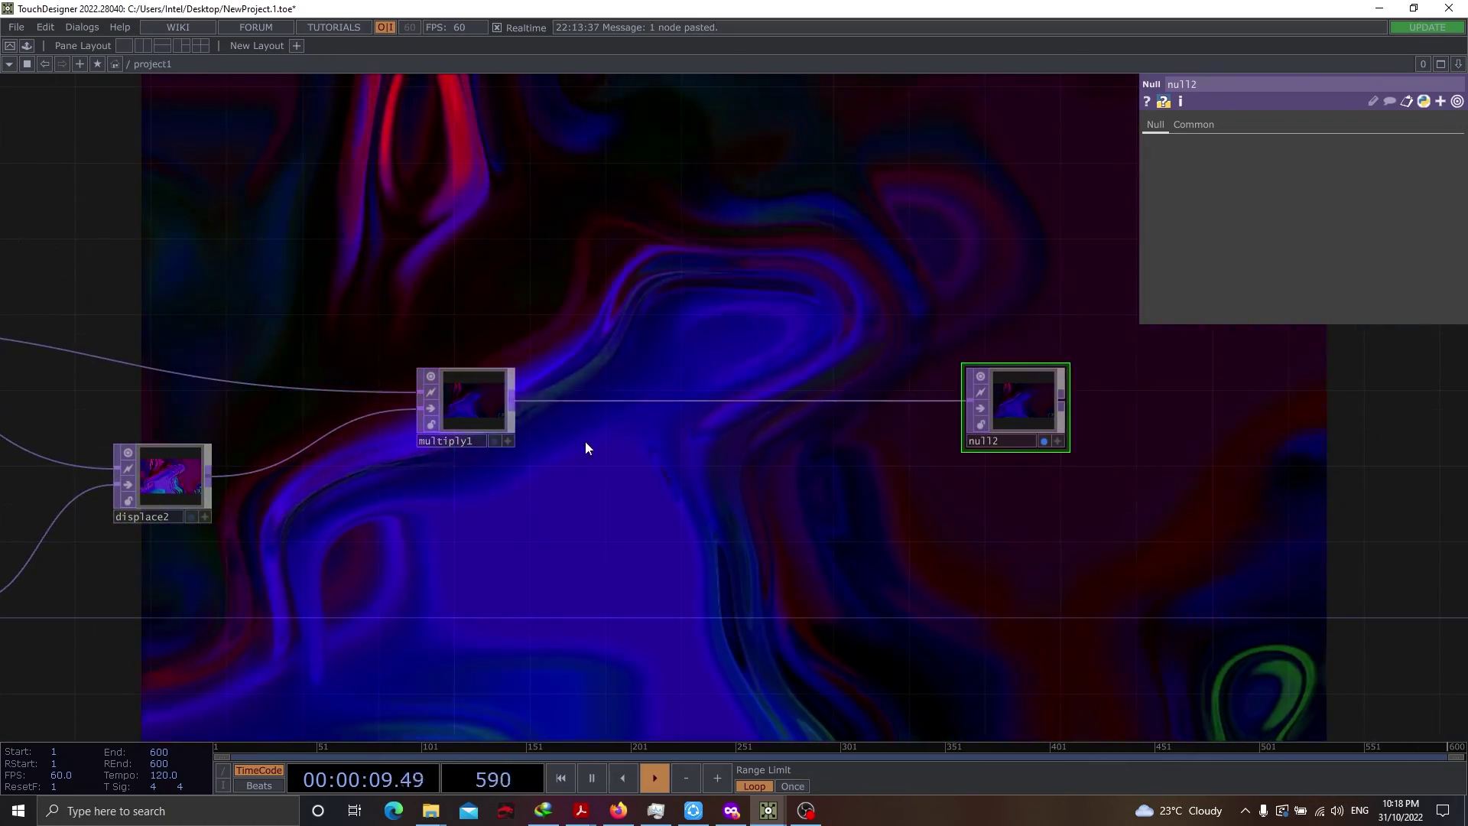
{"action": "left_click", "coordinate": [481, 397]}
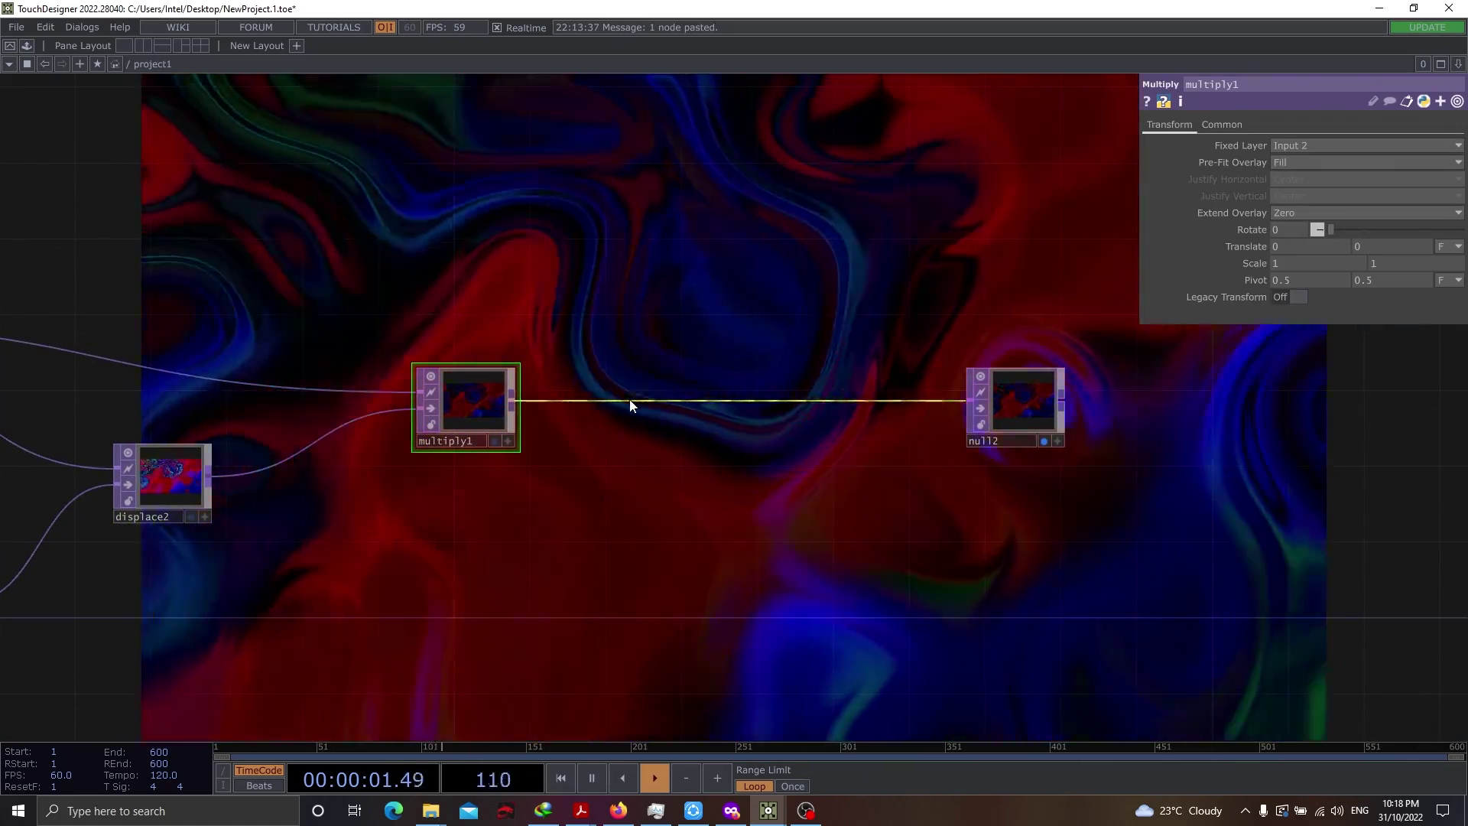
Insert level2 between multiply1 and null2 with Brightness 1.25, Gamma 1.15 and Contrast 1.33
{"action": "right_click", "coordinate": [630, 401]}
{"action": "left_click", "coordinate": [689, 381]}
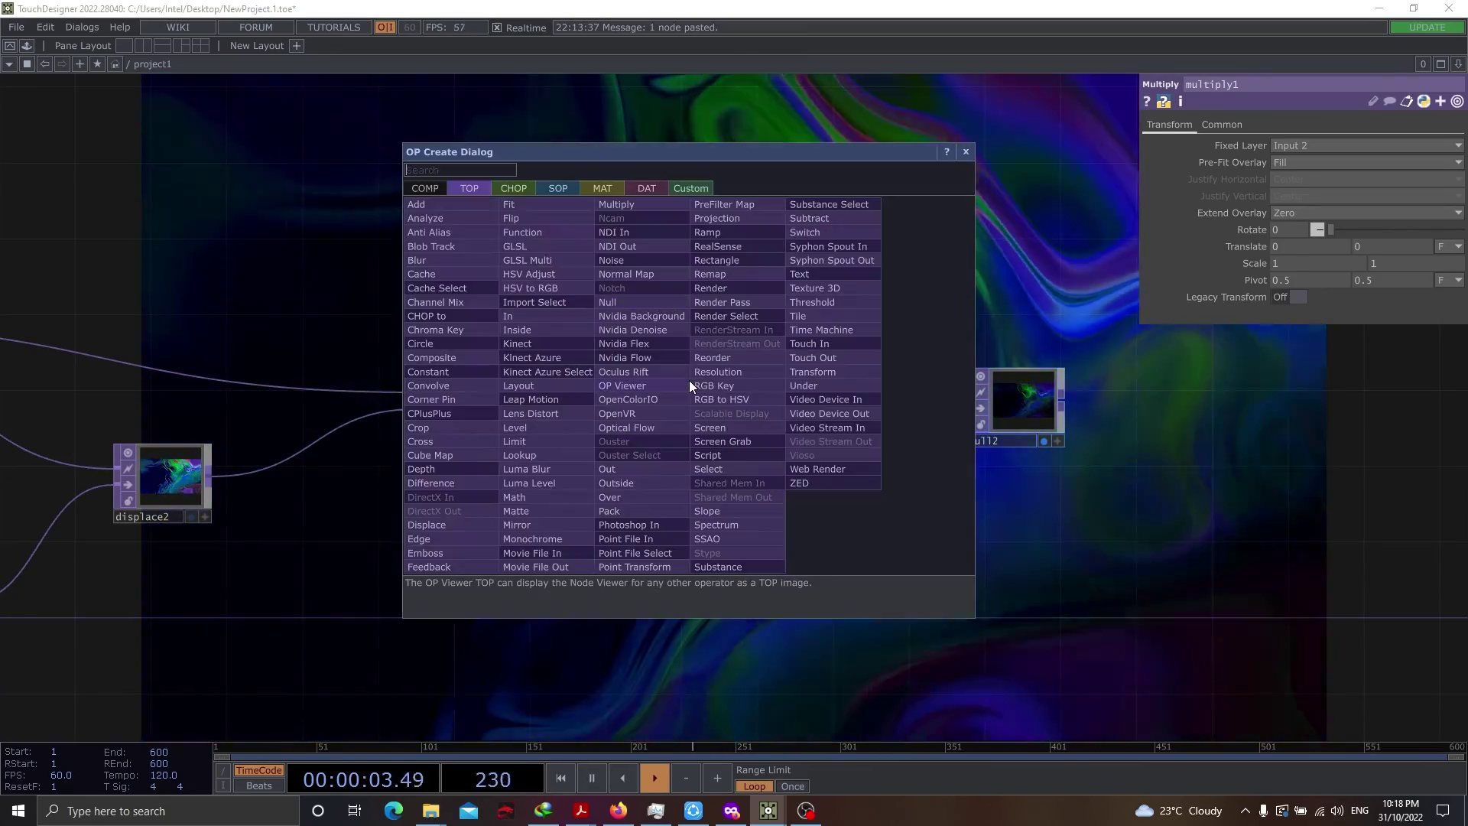
{"action": "key", "text": "Escape"}
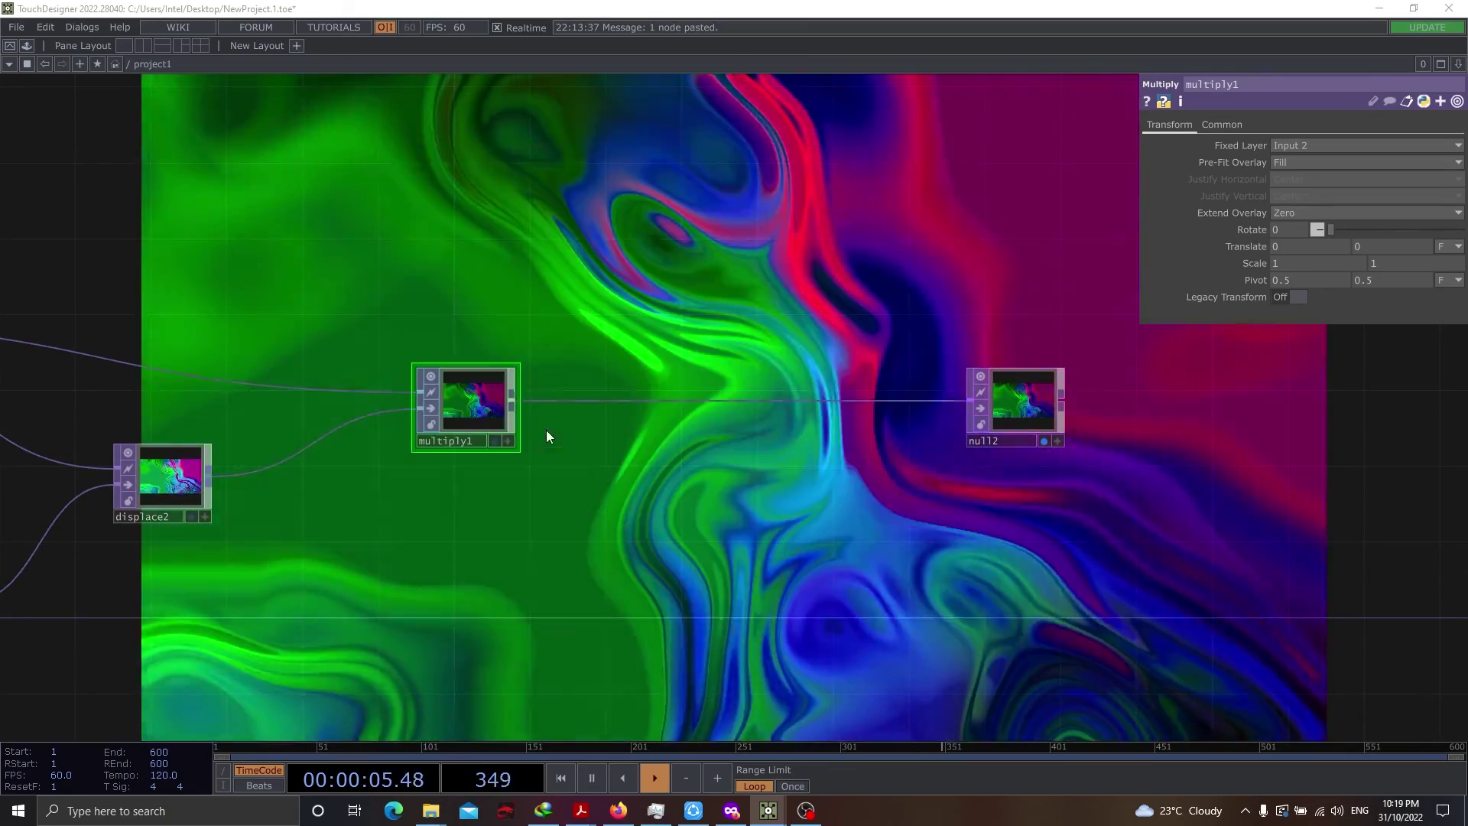
{"action": "left_click", "coordinate": [708, 413]}
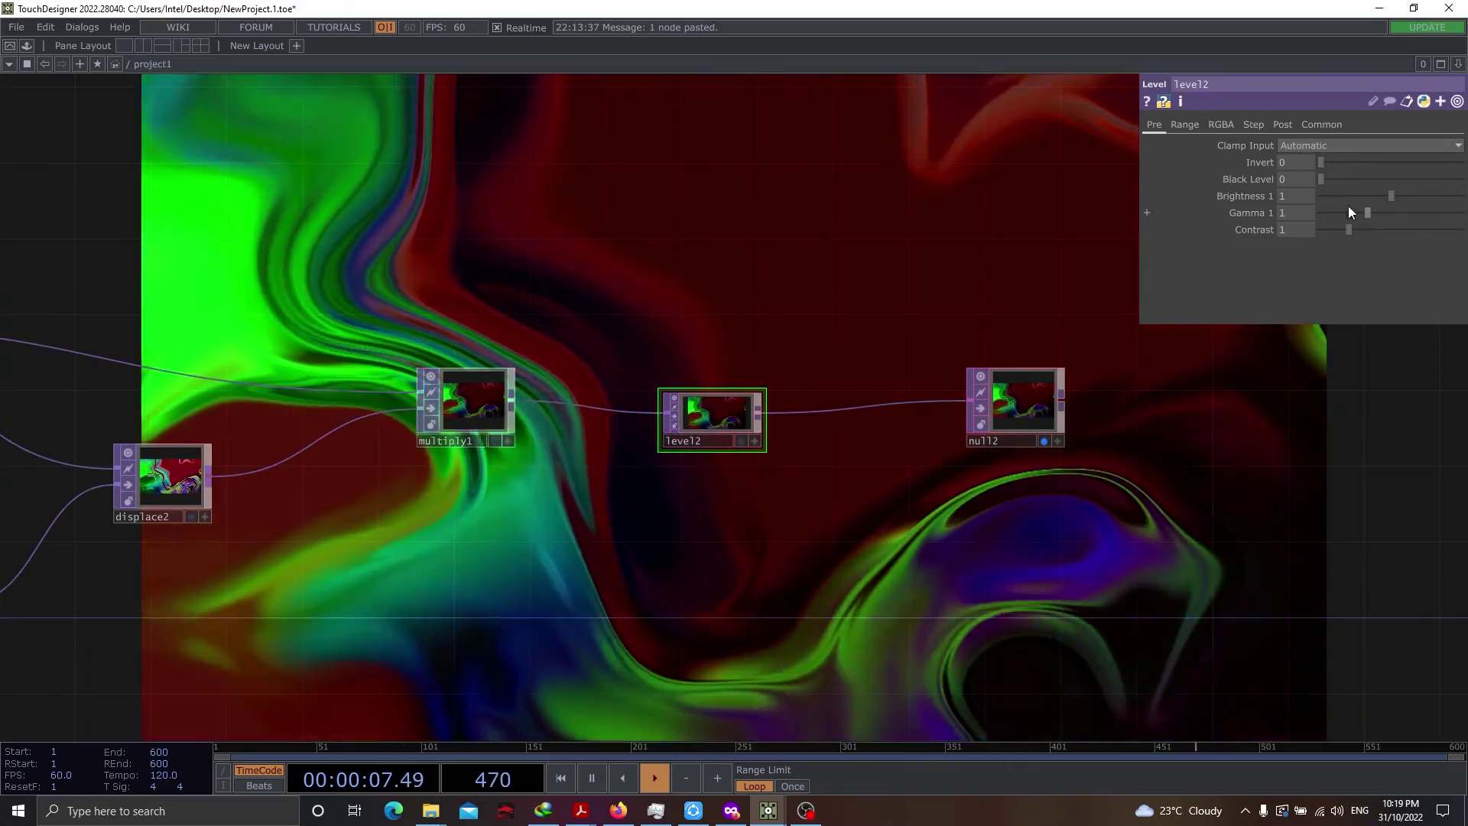
{"action": "mouse_move", "coordinate": [1392, 195]}
{"action": "left_mouse_down"}
{"action": "mouse_move", "coordinate": [1410, 195]}
{"action": "mouse_move", "coordinate": [1375, 213]}
{"action": "left_mouse_up"}
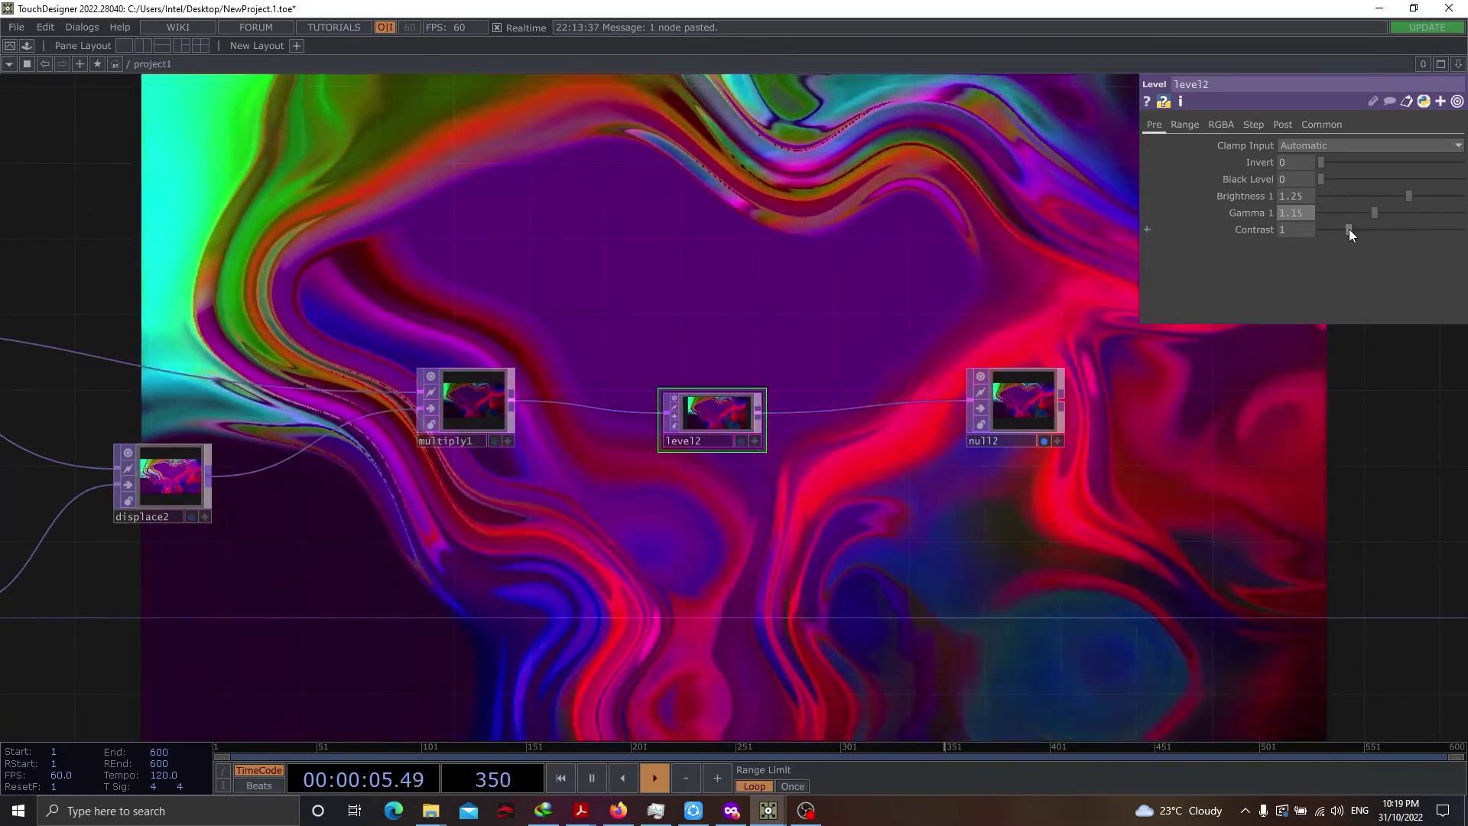
{"action": "left_click_drag", "start_coordinate": [1347, 228], "coordinate": [1357, 228]}
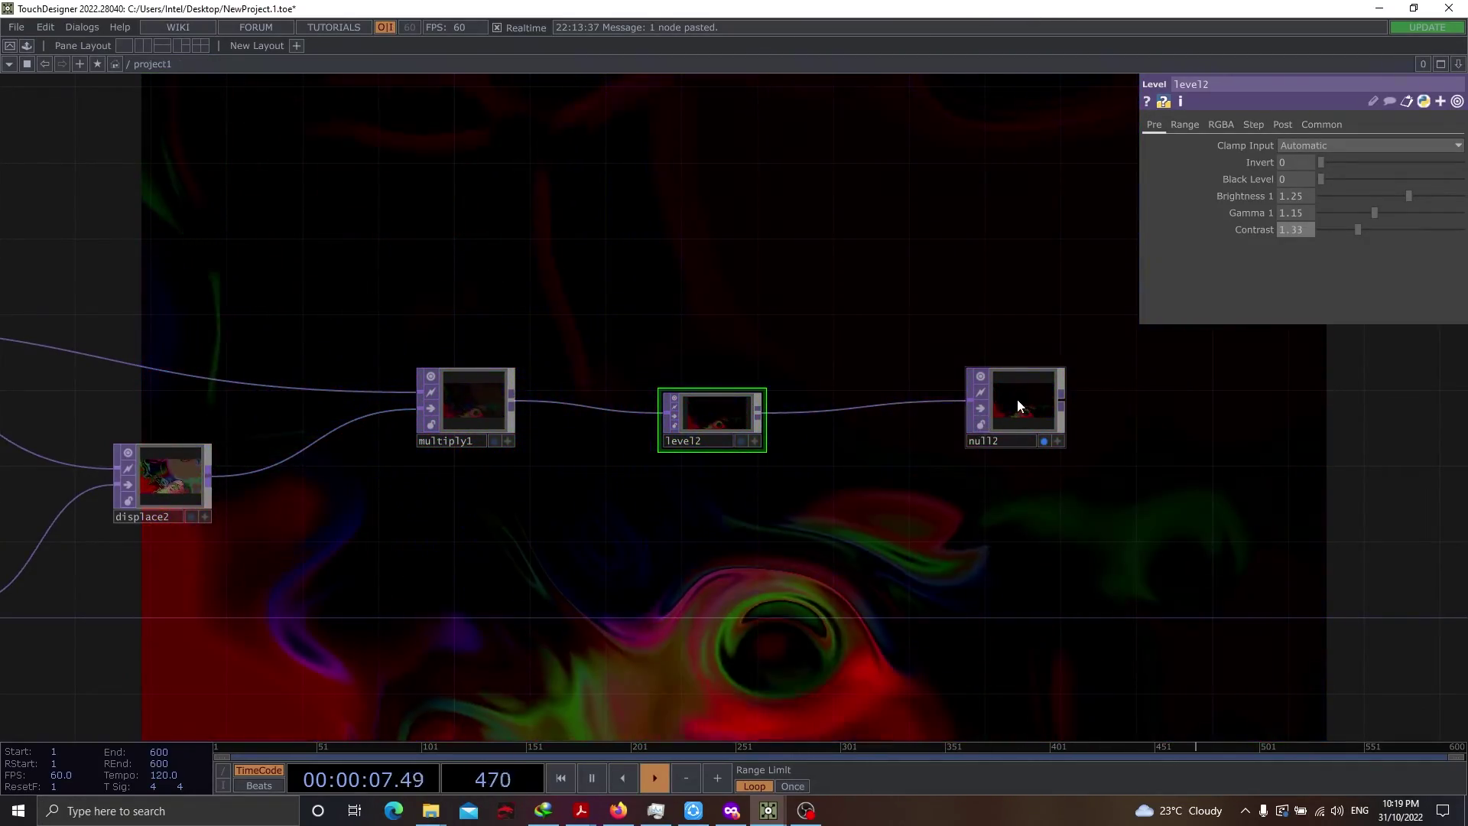
Move multiply1, level2 and null2 up and left into a compact row
{"action": "left_click_drag", "start_coordinate": [1016, 401], "coordinate": [958, 410]}
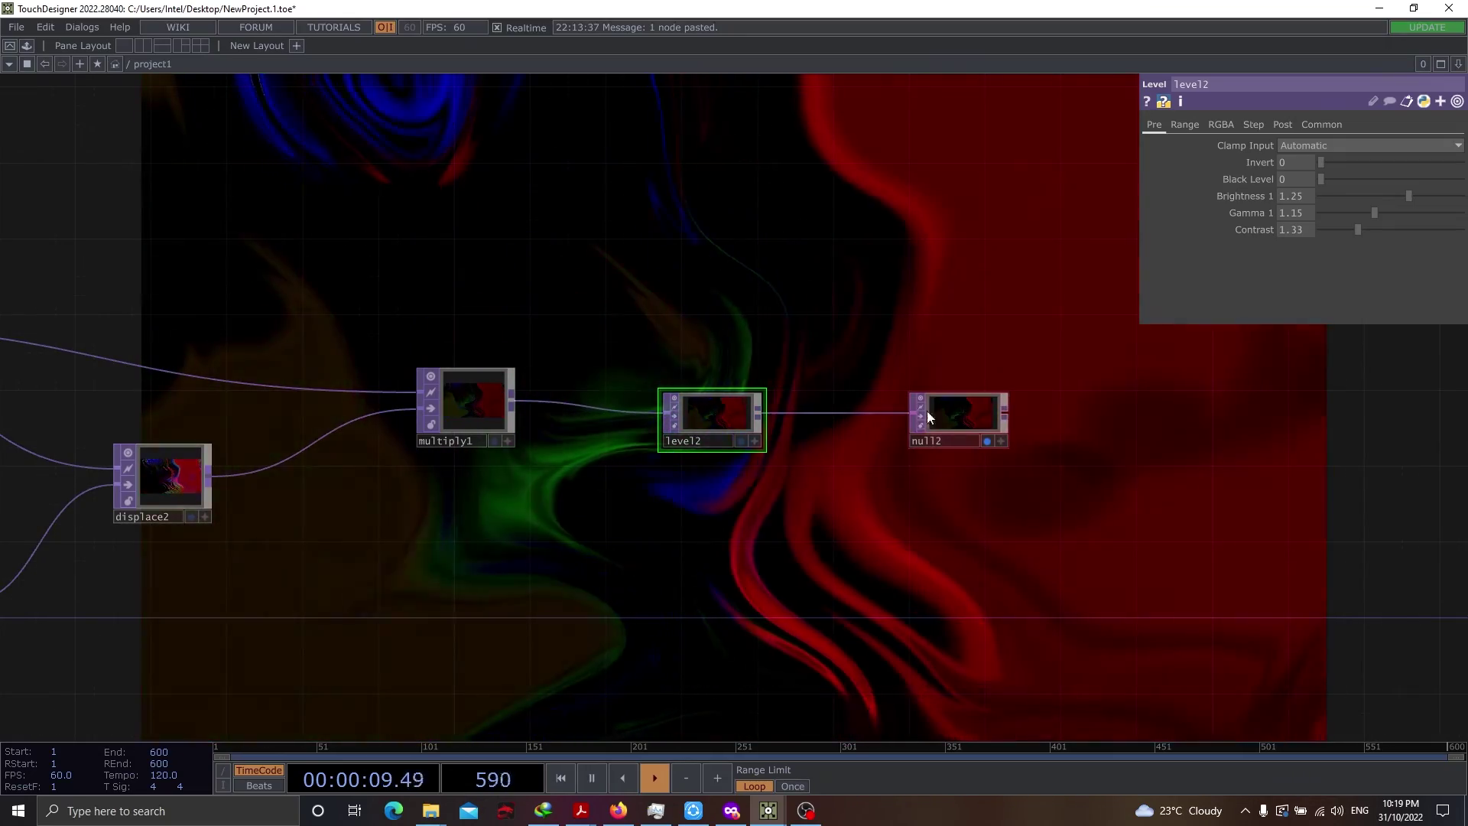
{"action": "scroll", "coordinate": [832, 573], "scroll_direction": "down", "scroll_amount": 6}
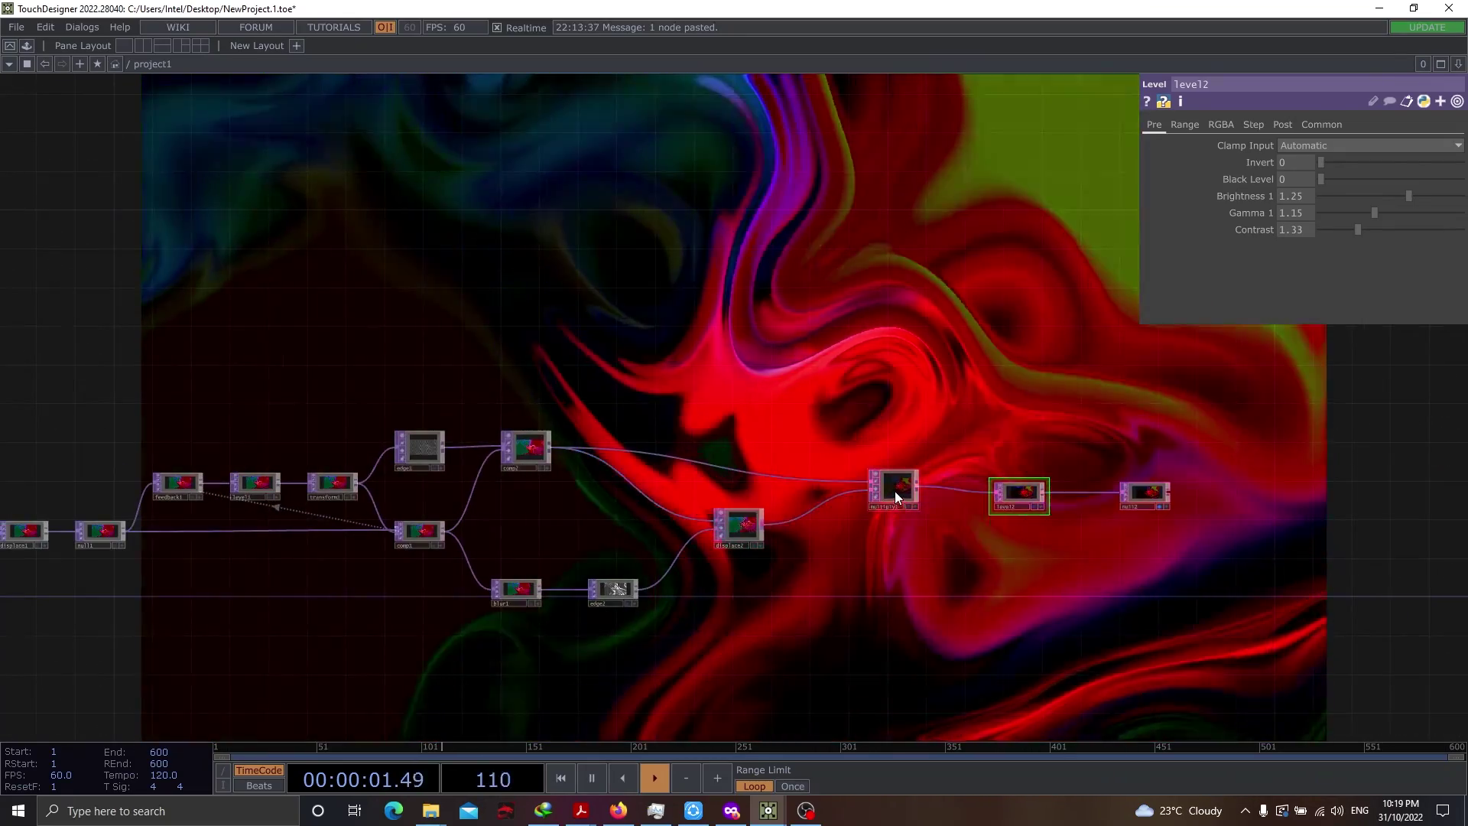
{"action": "left_click_drag", "start_coordinate": [894, 496], "coordinate": [885, 467]}
{"action": "left_click_drag", "start_coordinate": [1010, 493], "coordinate": [972, 462]}
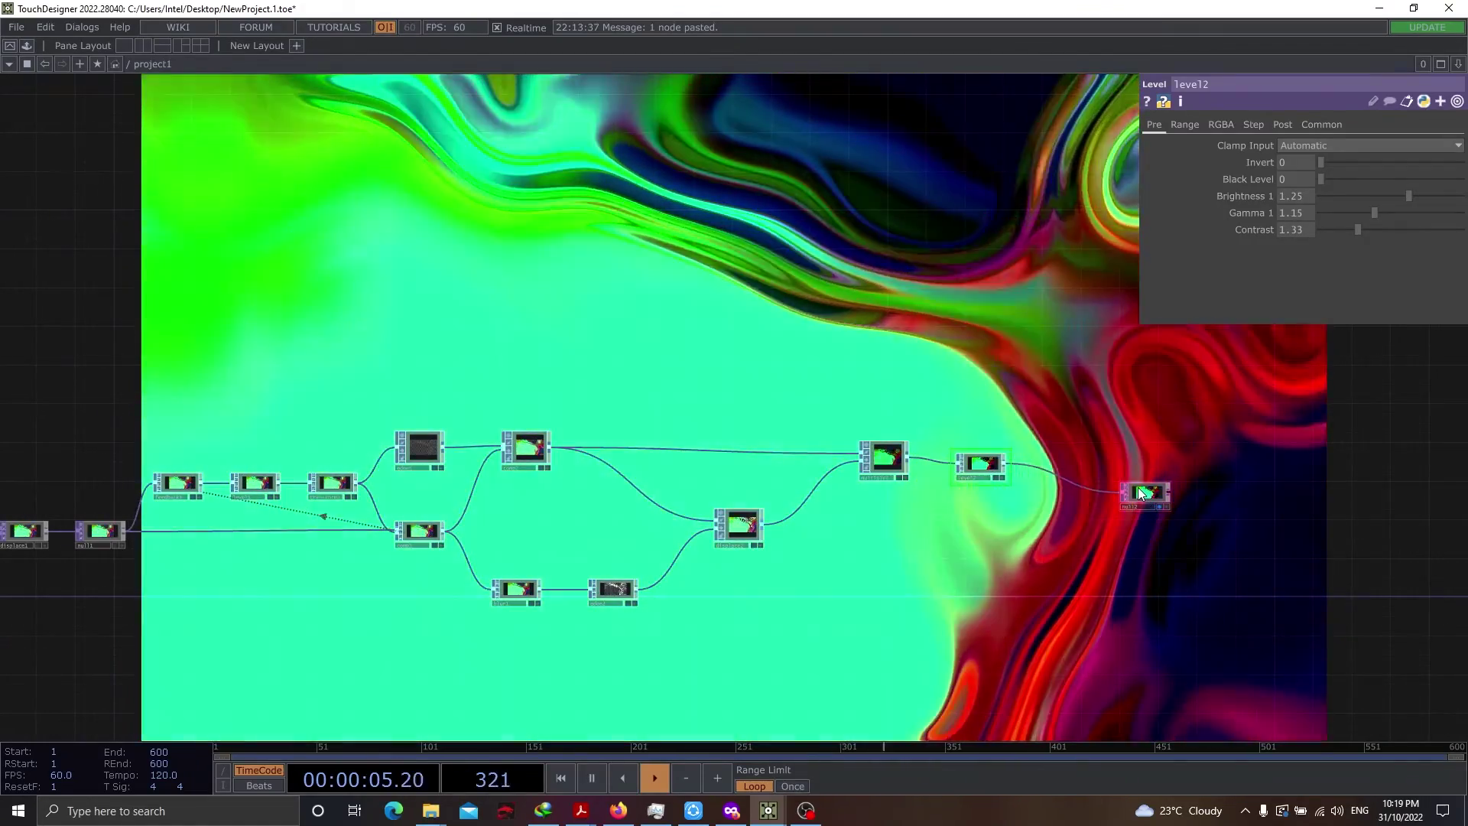
{"action": "left_click_drag", "start_coordinate": [1128, 484], "coordinate": [1041, 455]}
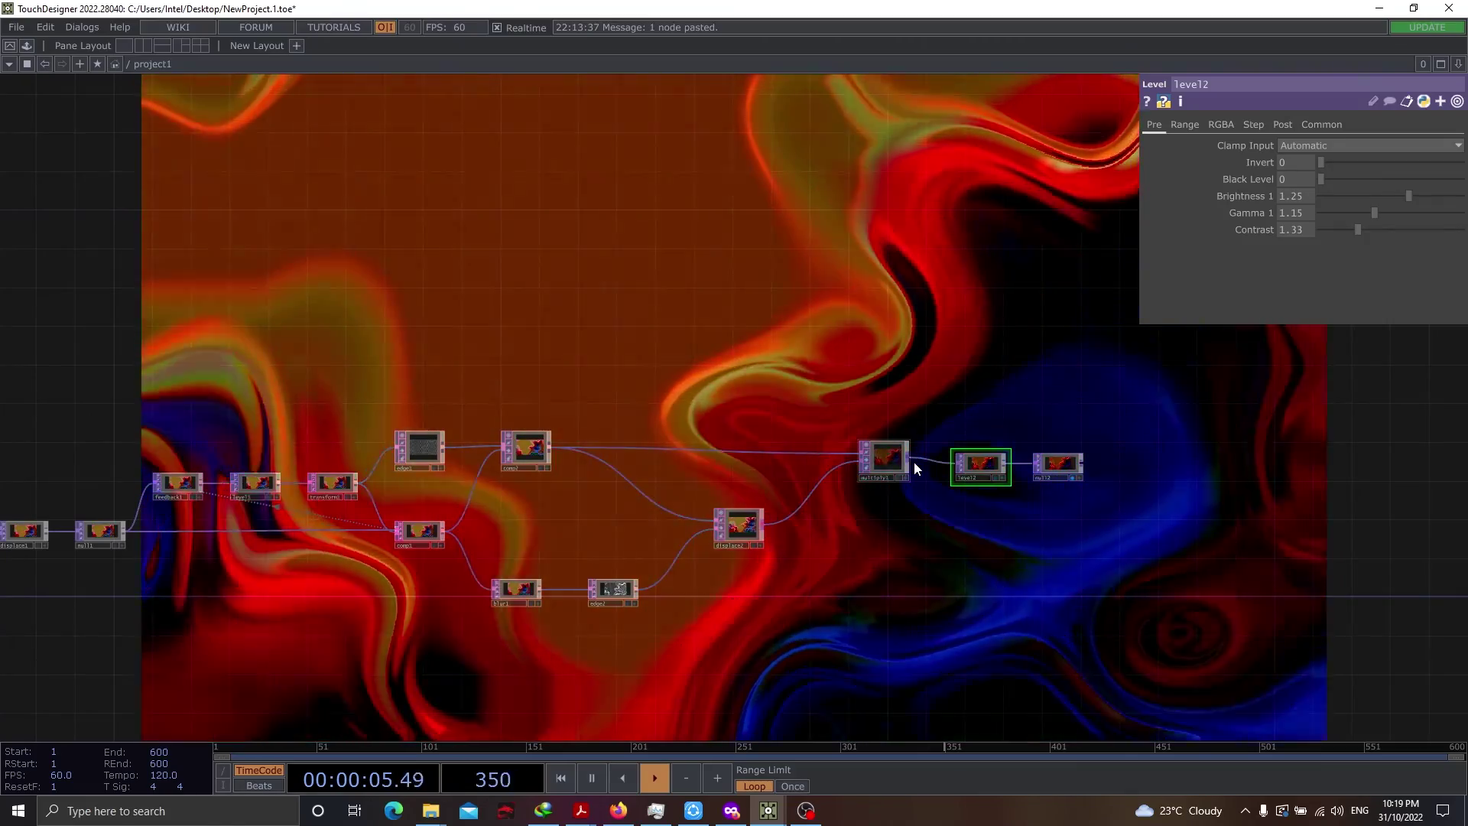
Review the whole network from displace1 through null2, then select level2
{"action": "left_click_drag", "start_coordinate": [220, 612], "coordinate": [627, 546]}
{"action": "scroll", "coordinate": [444, 466], "scroll_direction": "up", "scroll_amount": 5}
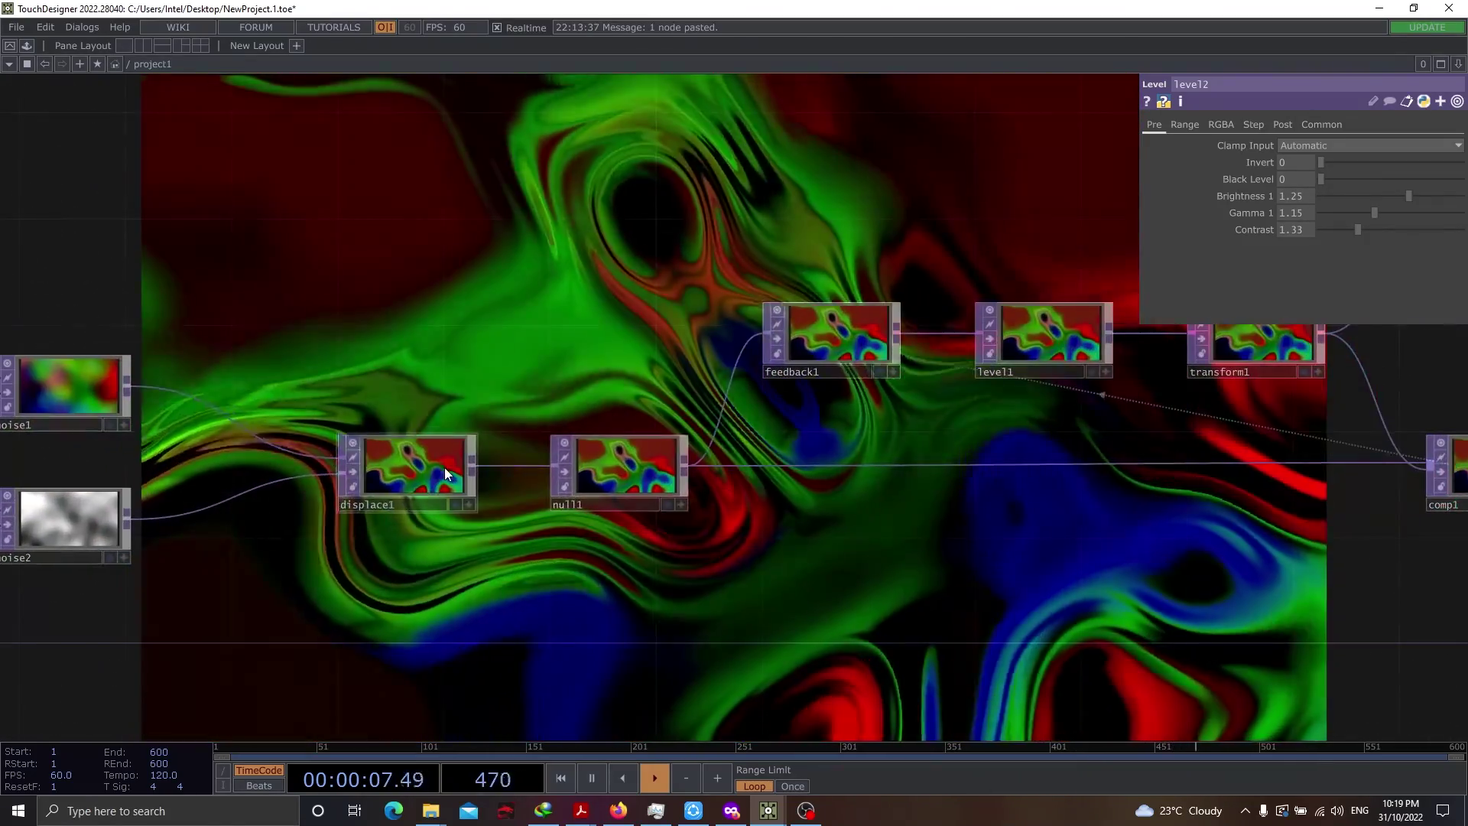
{"action": "left_click_drag", "start_coordinate": [1049, 558], "coordinate": [458, 476]}
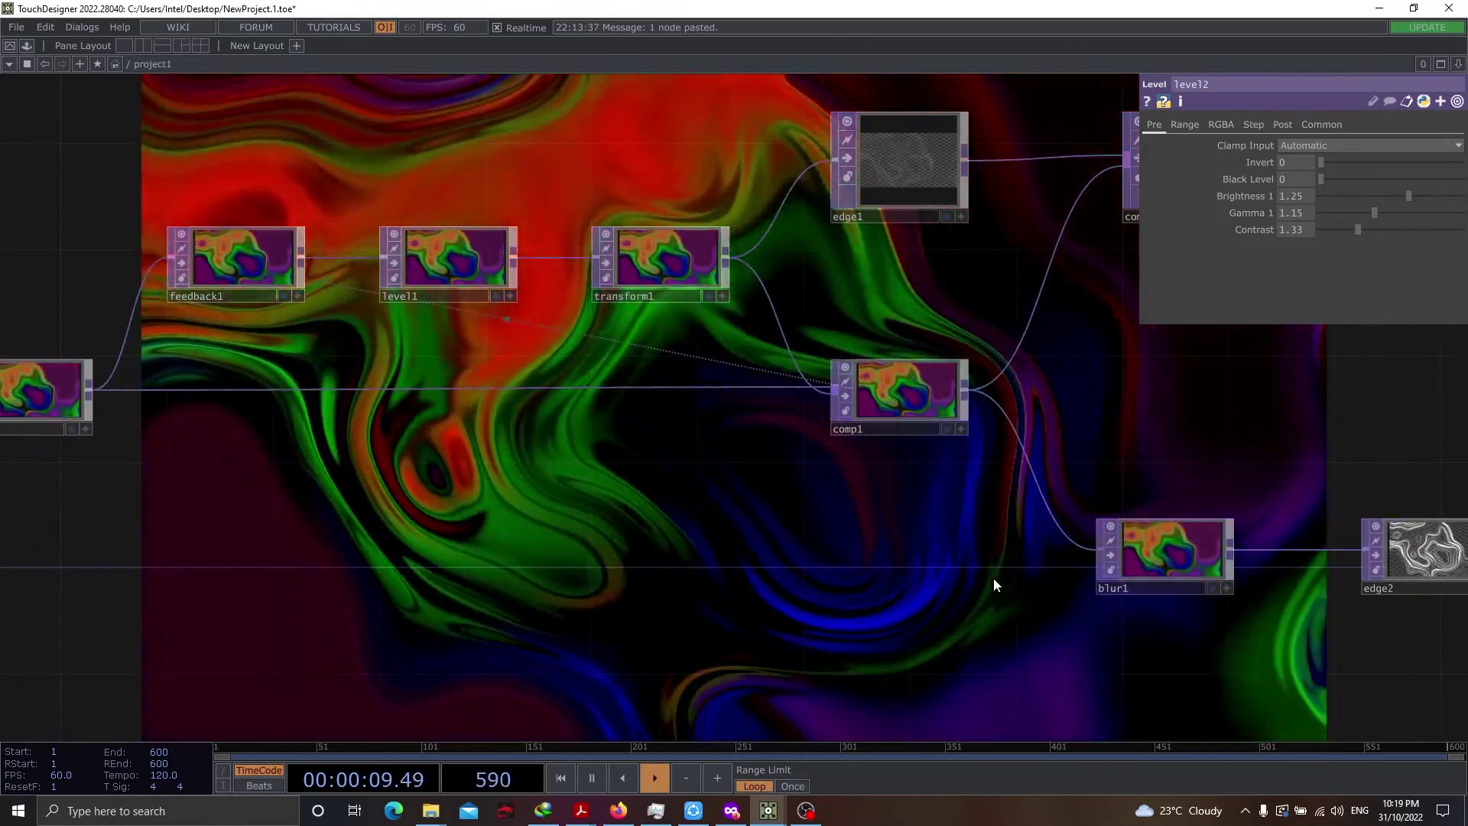
{"action": "left_click_drag", "start_coordinate": [993, 577], "coordinate": [508, 574]}
{"action": "left_click_drag", "start_coordinate": [1131, 564], "coordinate": [580, 659]}
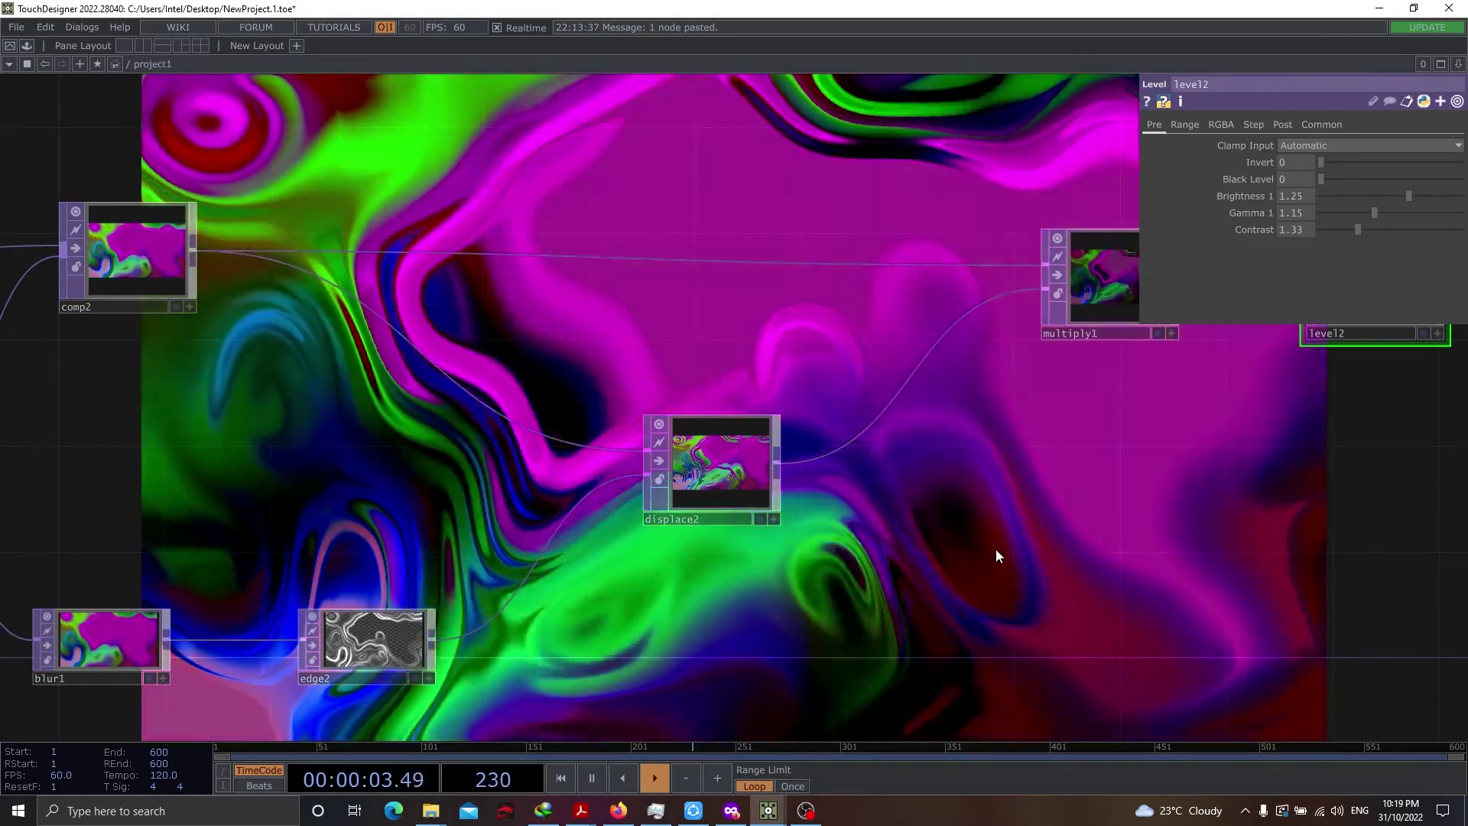
{"action": "left_click_drag", "start_coordinate": [747, 348], "coordinate": [990, 369]}
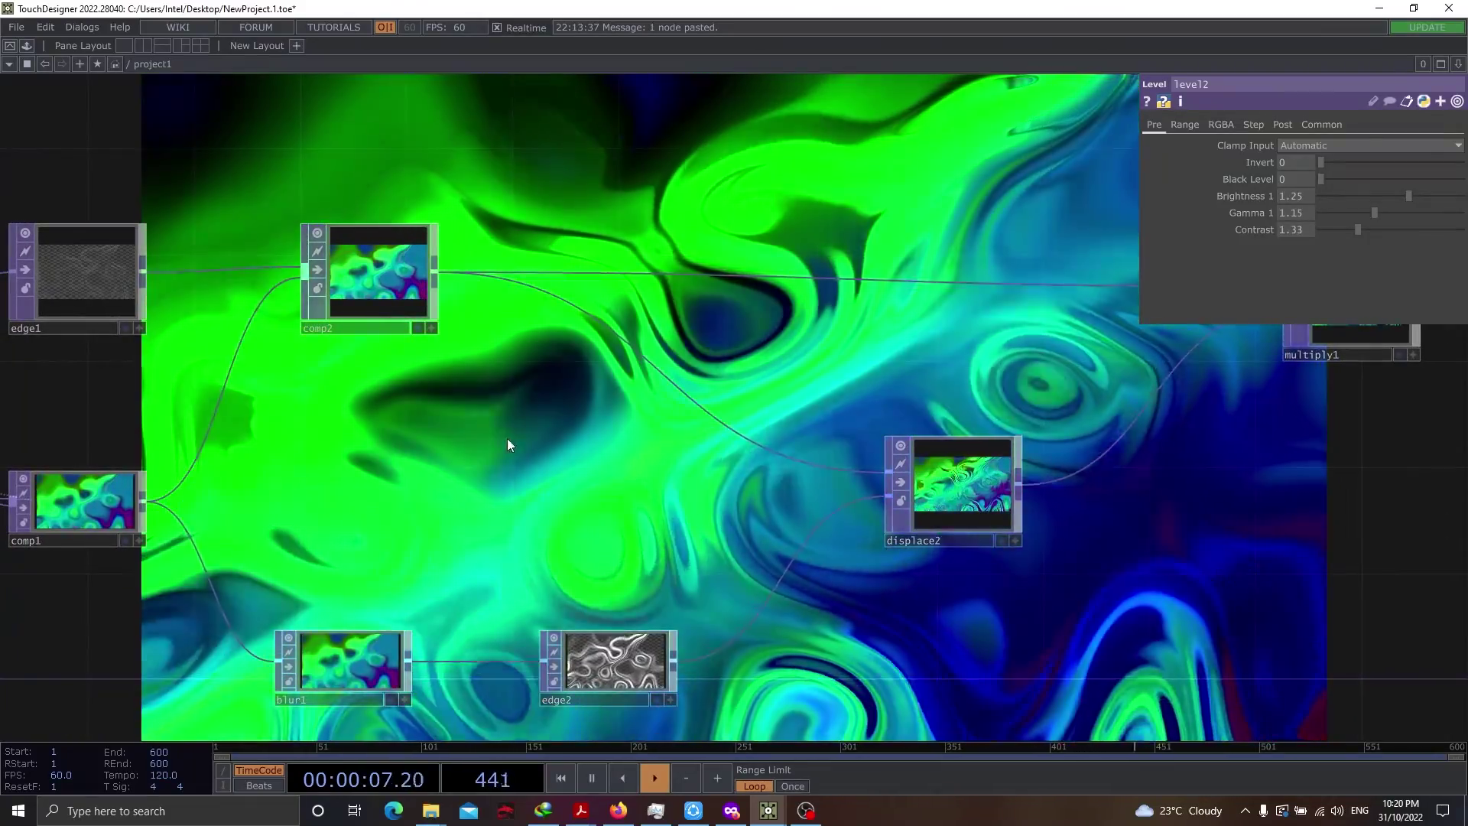
{"action": "left_click_drag", "start_coordinate": [660, 451], "coordinate": [1173, 448]}
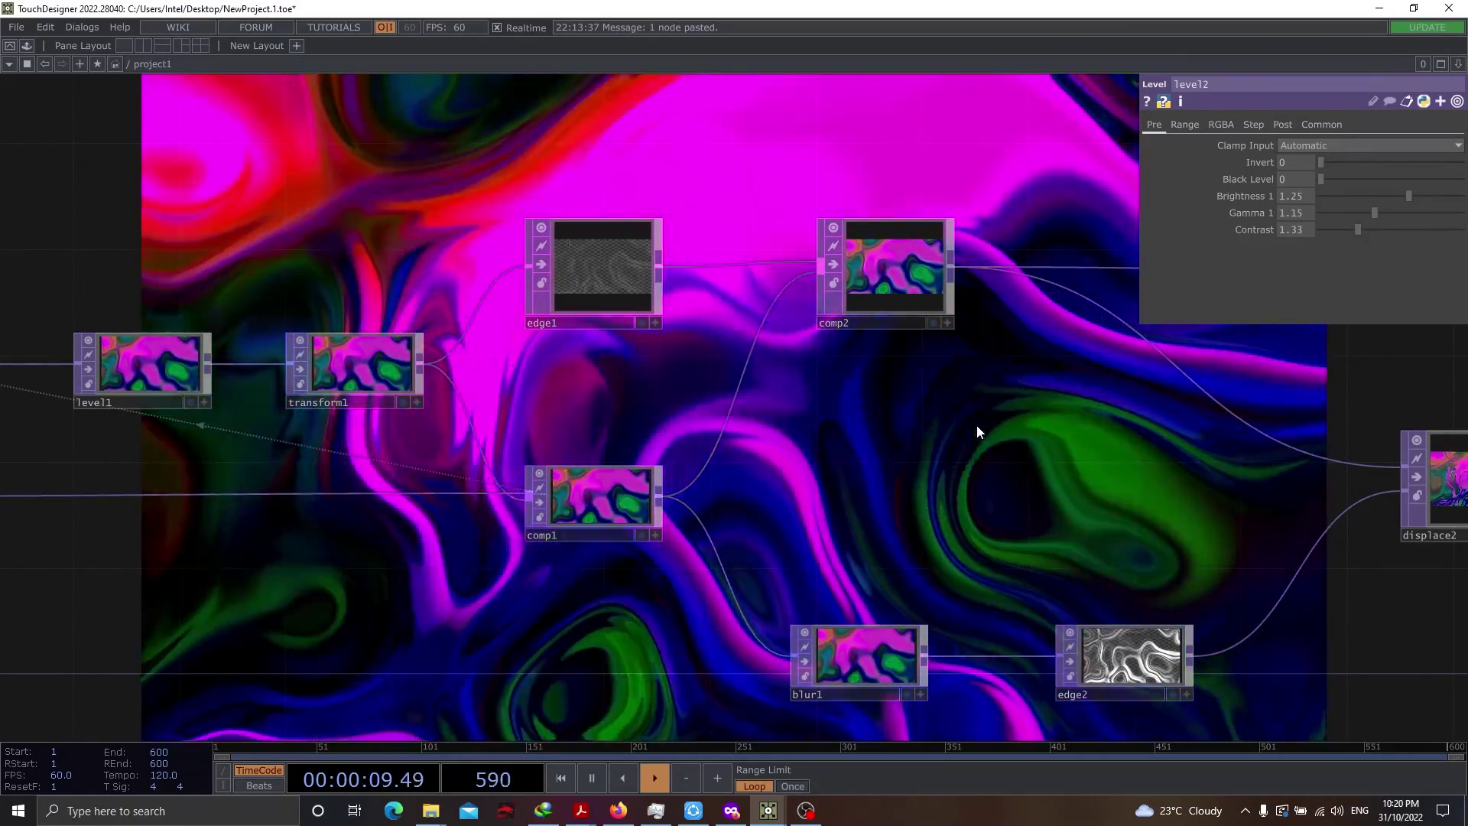
{"action": "scroll", "coordinate": [1199, 450], "scroll_direction": "down", "scroll_amount": 3}
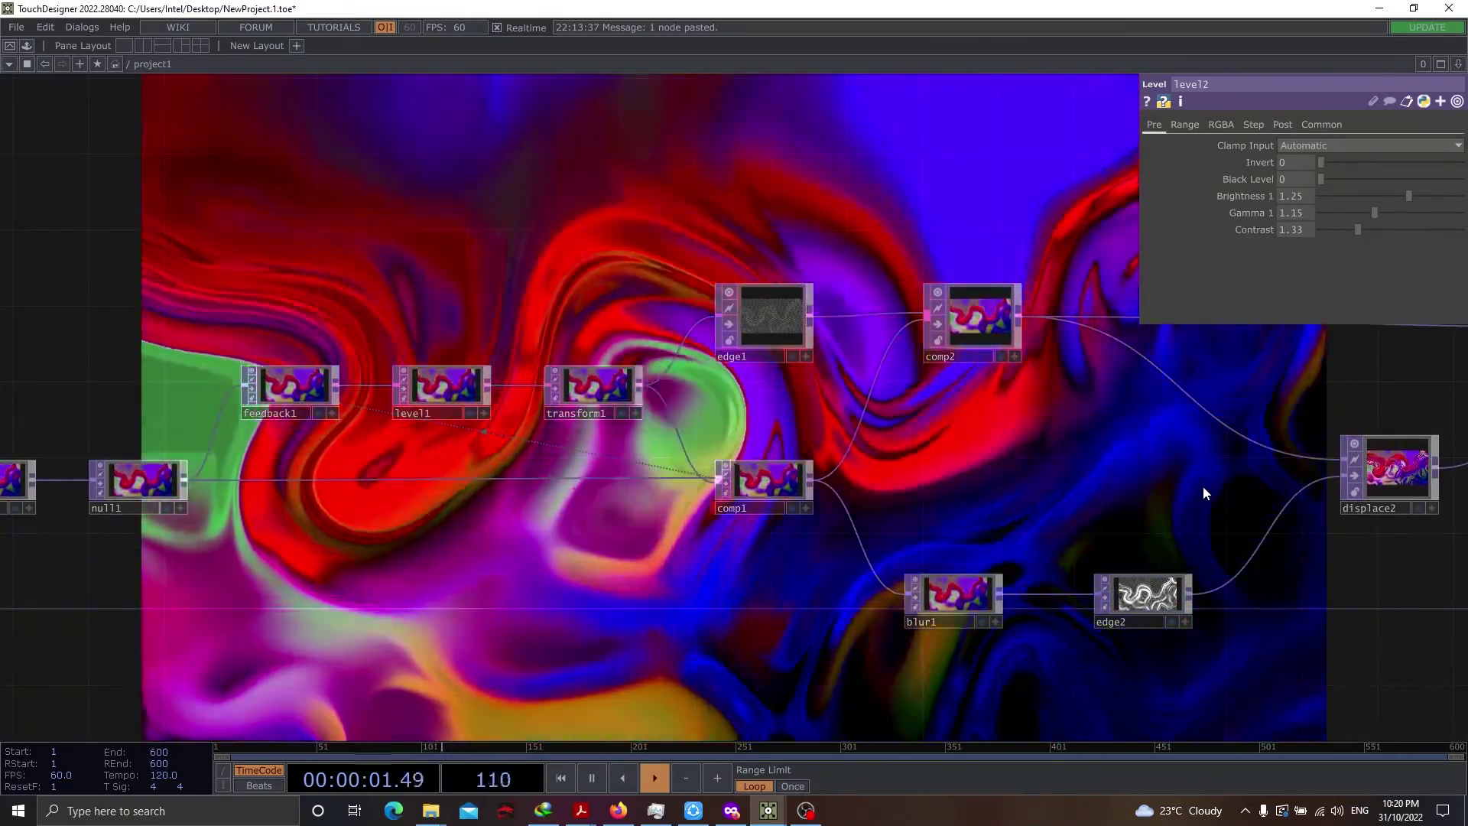
{"action": "left_click_drag", "start_coordinate": [1312, 603], "coordinate": [964, 590]}
{"action": "left_click_drag", "start_coordinate": [1426, 545], "coordinate": [1190, 529]}
{"action": "scroll", "coordinate": [1027, 487], "scroll_direction": "down", "scroll_amount": 2}
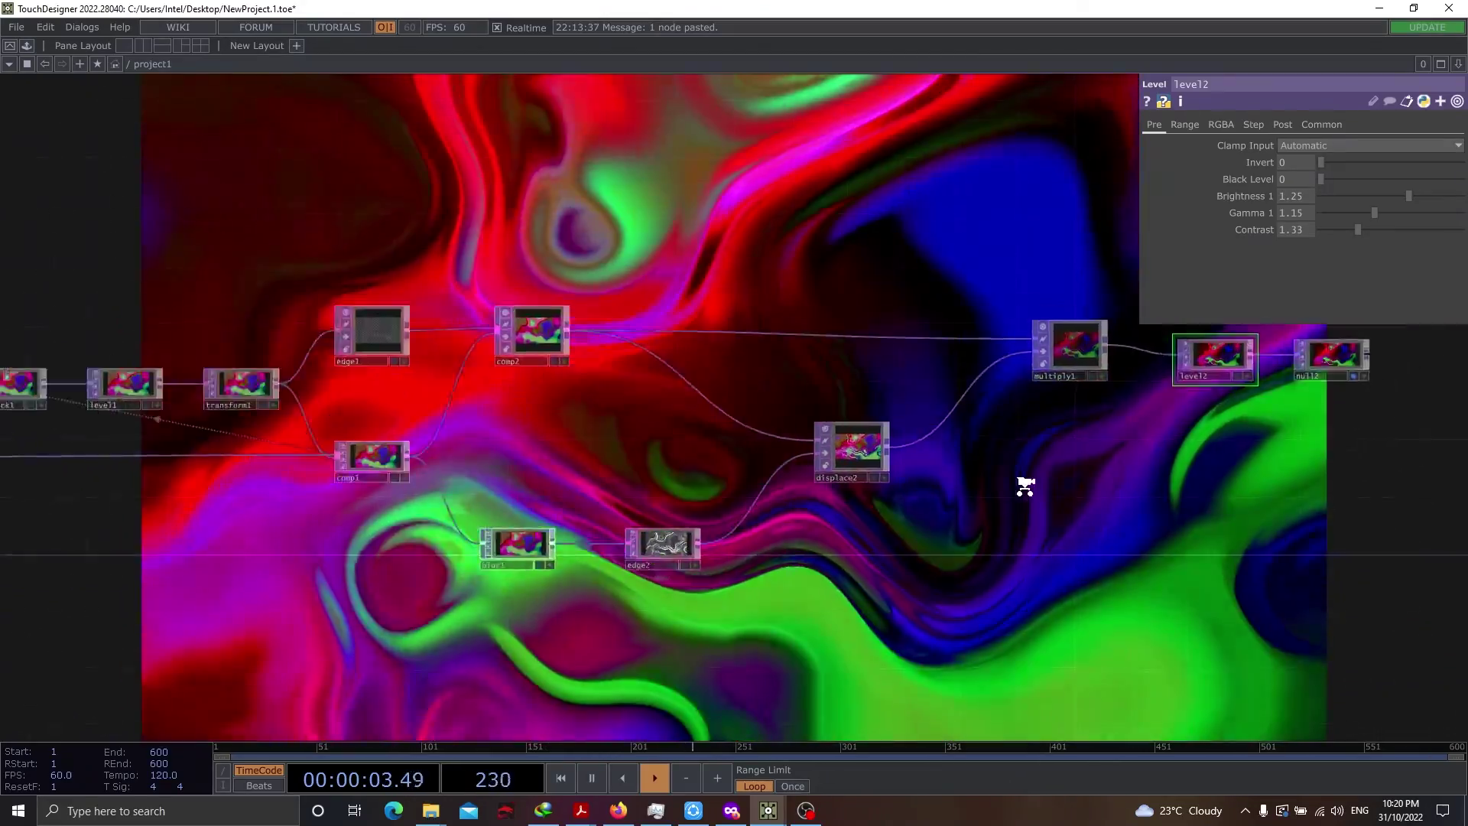
{"action": "scroll", "coordinate": [1047, 475], "scroll_direction": "down", "scroll_amount": 3}
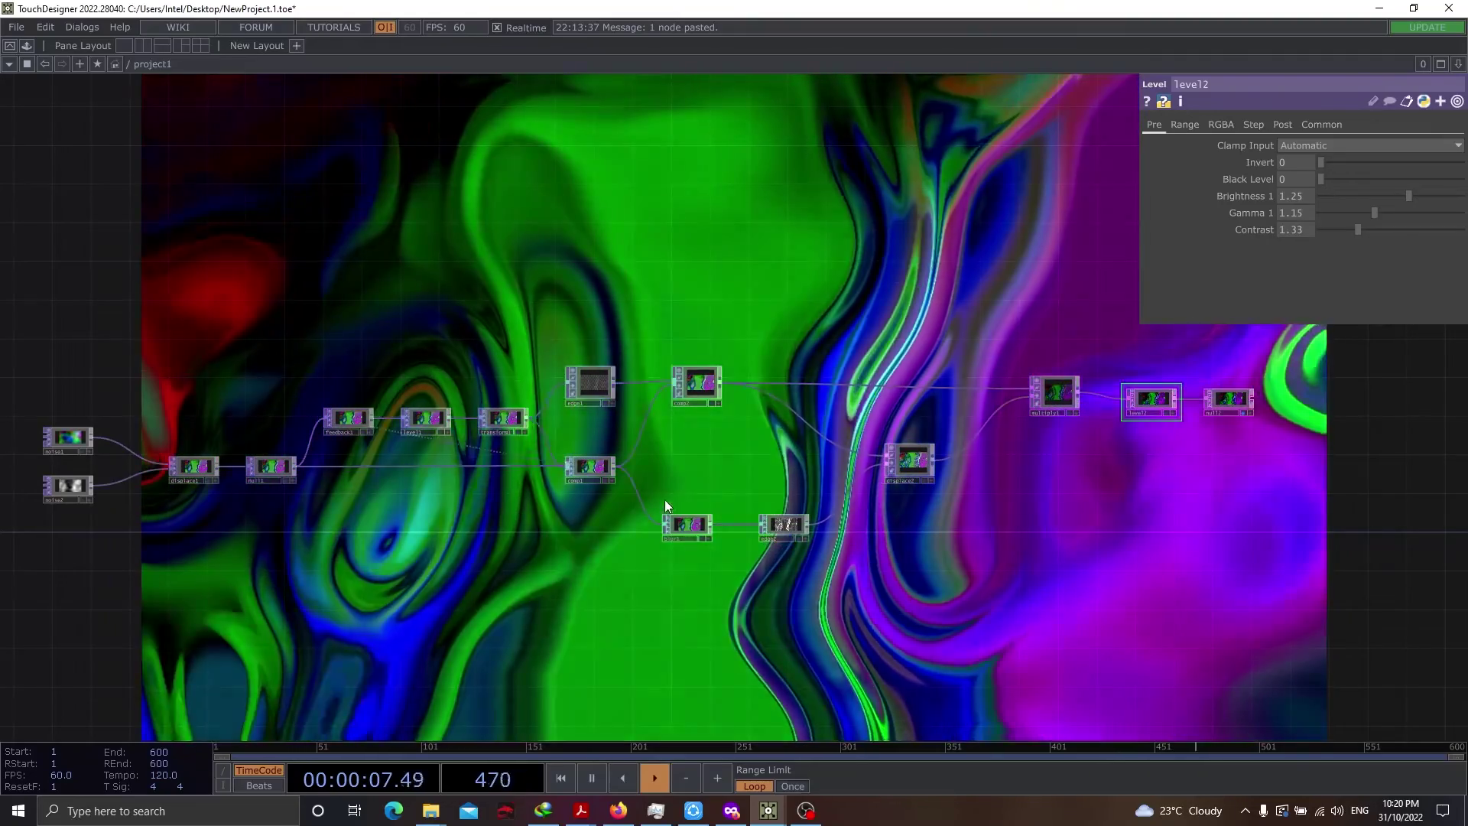
{"action": "left_click_drag", "start_coordinate": [64, 332], "coordinate": [1232, 584]}
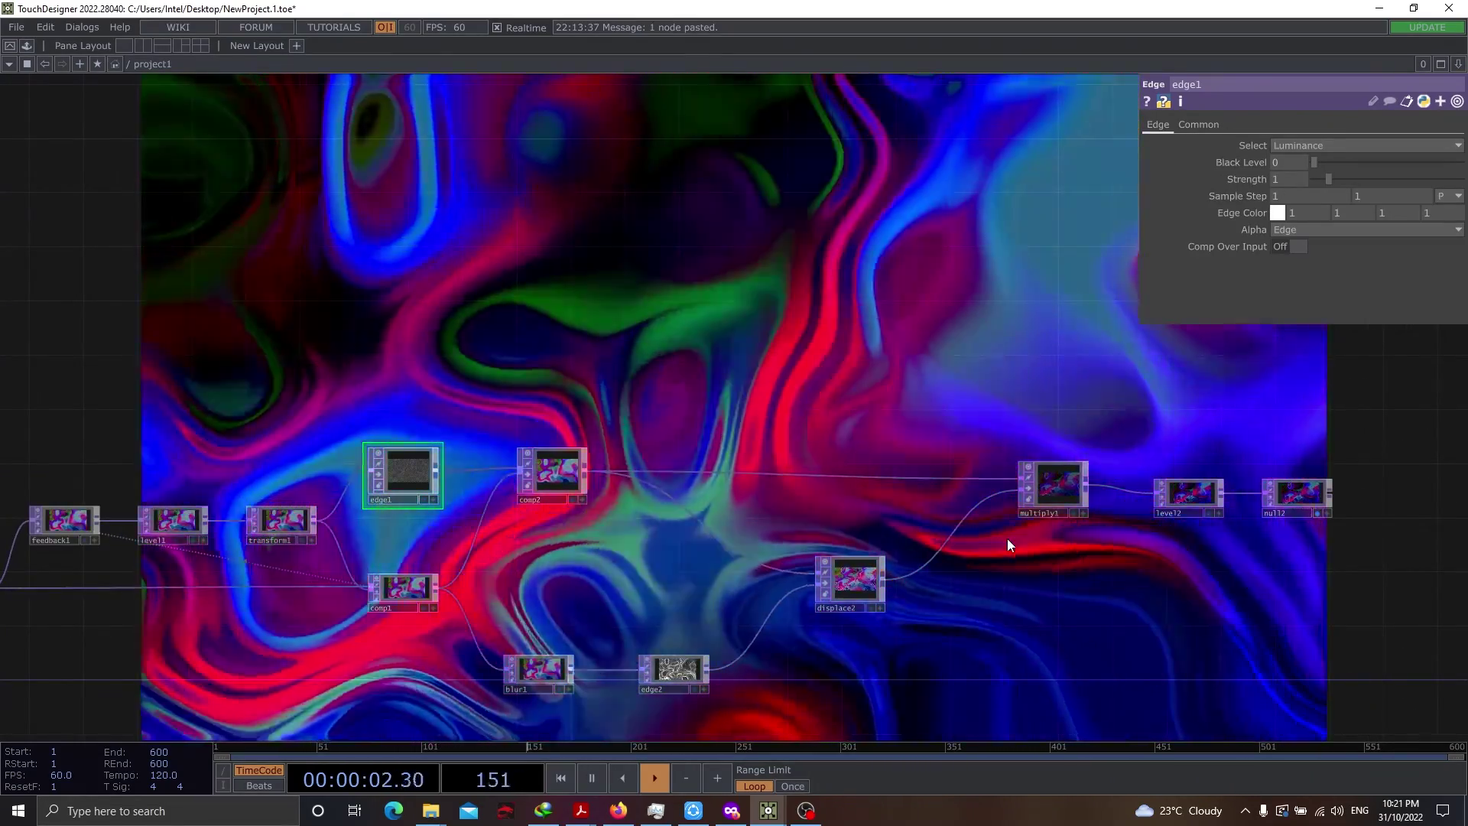
{"action": "left_click", "coordinate": [1195, 493]}
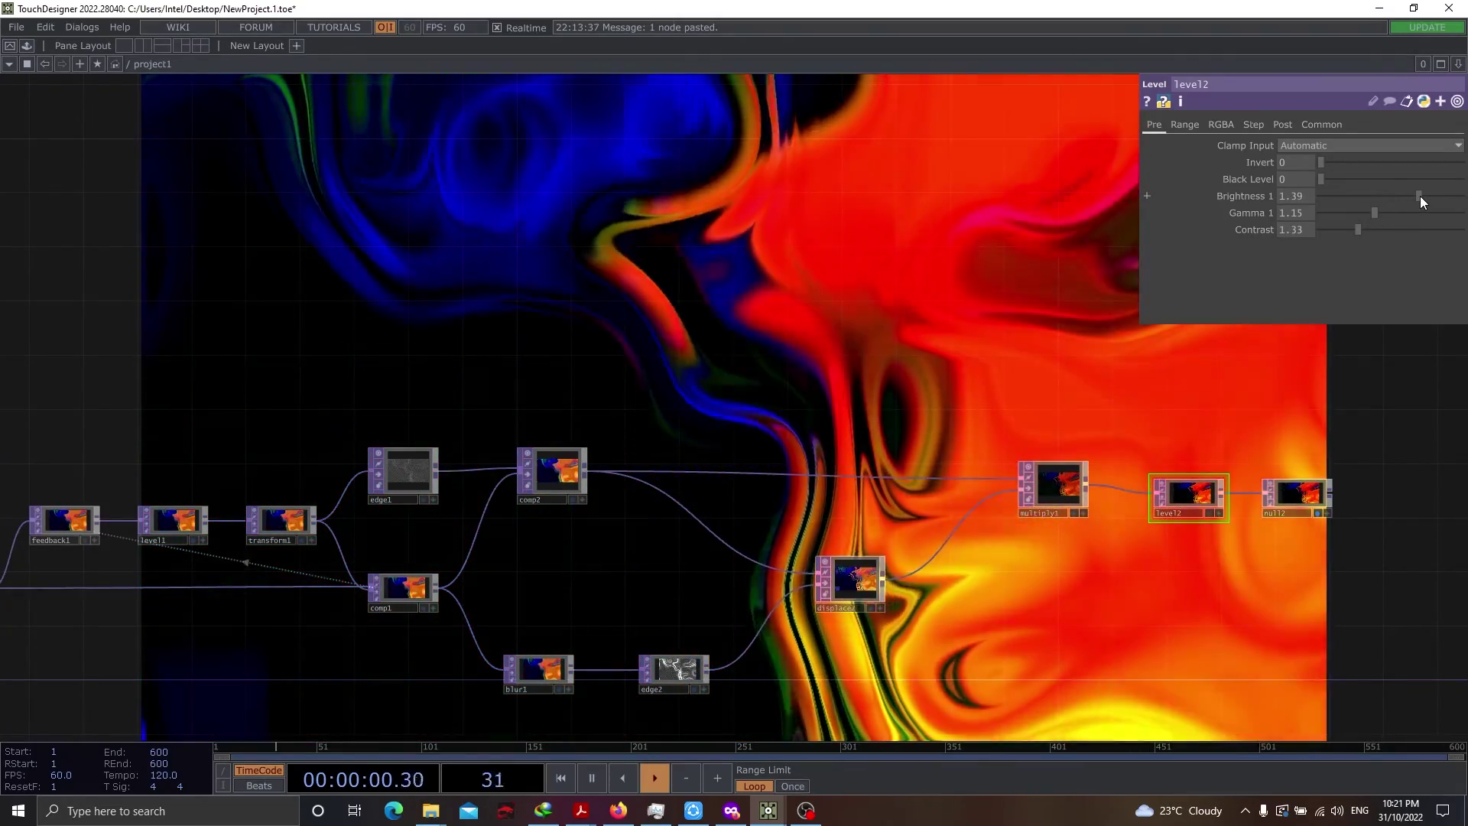
Raise level2's Brightness to 1.6 and Contrast to 1.57
{"action": "left_click_drag", "start_coordinate": [1420, 196], "coordinate": [1435, 195]}
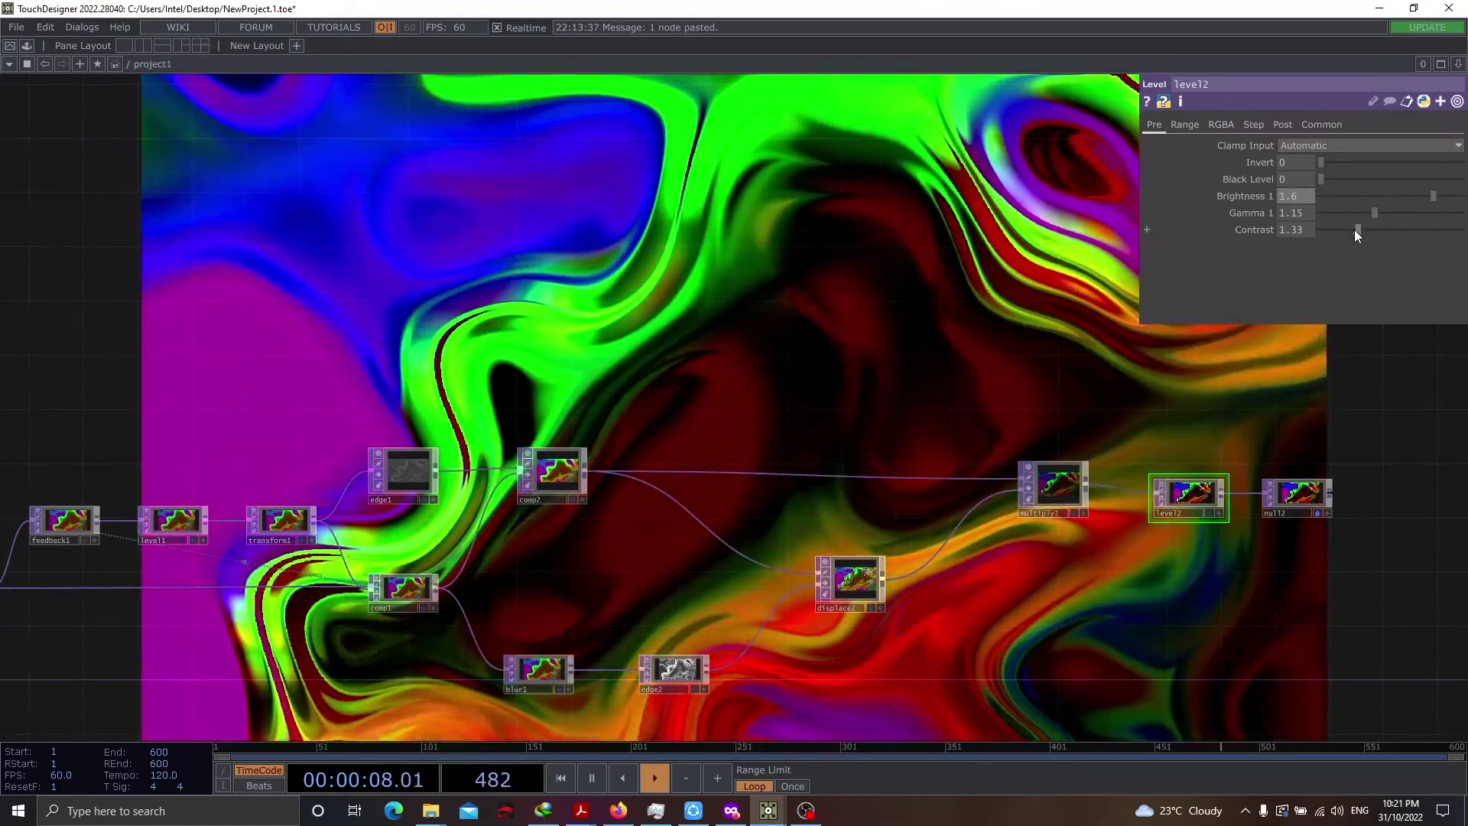
{"action": "left_click_drag", "start_coordinate": [1355, 230], "coordinate": [1366, 228]}
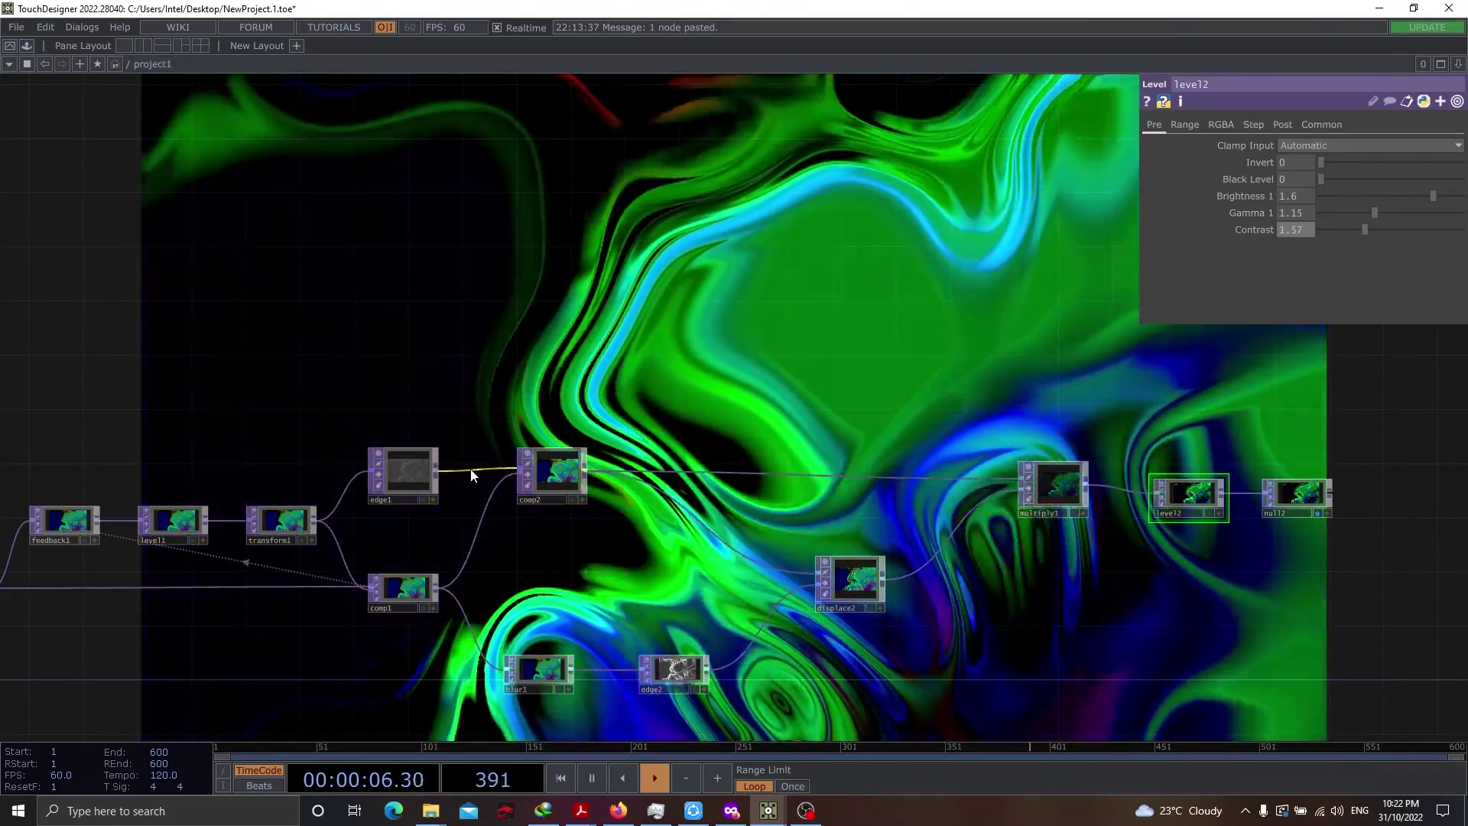
Select edge1 and set its Strength to 4
{"action": "scroll", "coordinate": [471, 468], "scroll_direction": "up", "scroll_amount": 6}
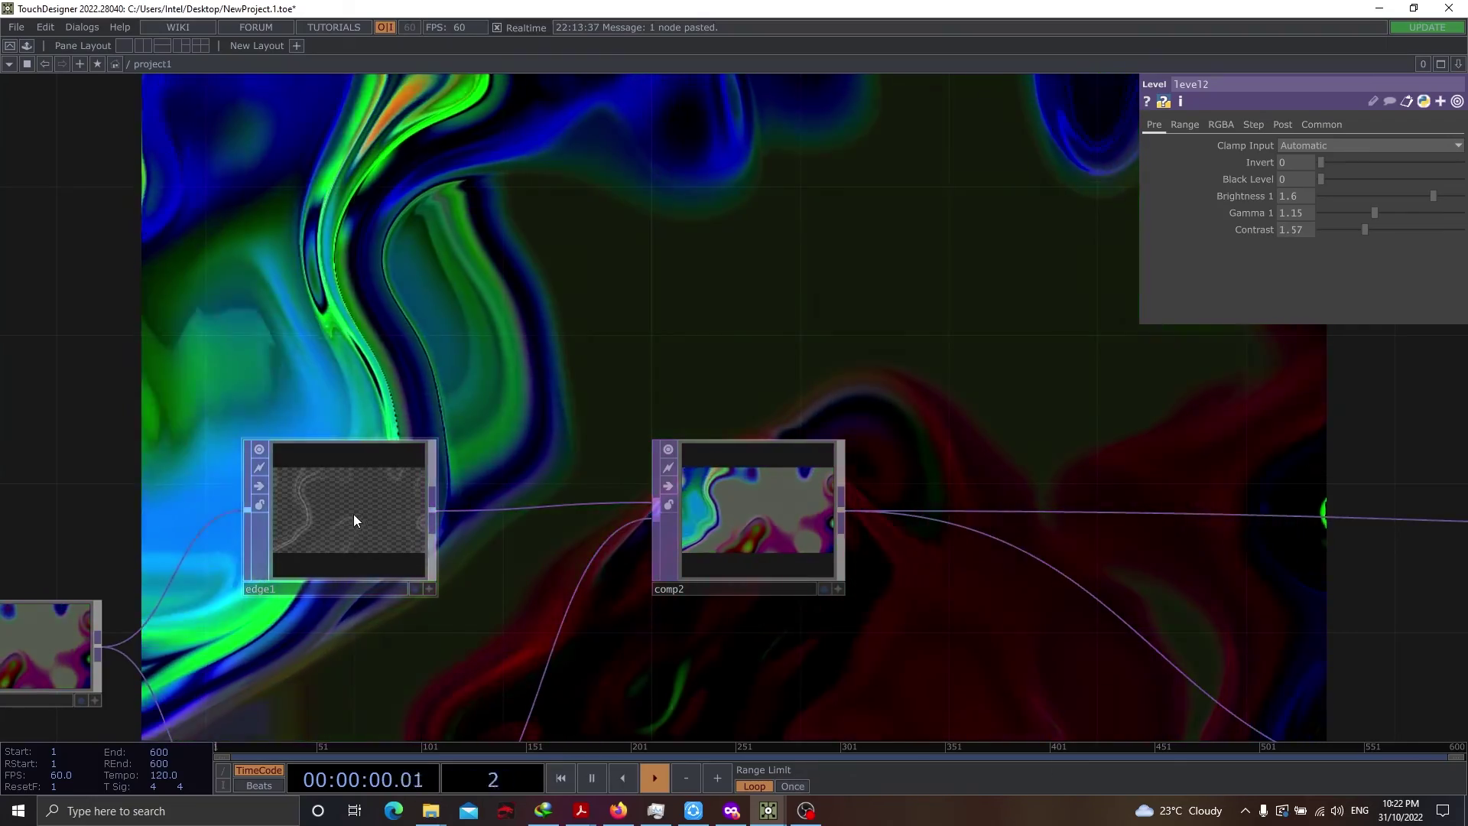
{"action": "left_click", "coordinate": [354, 521]}
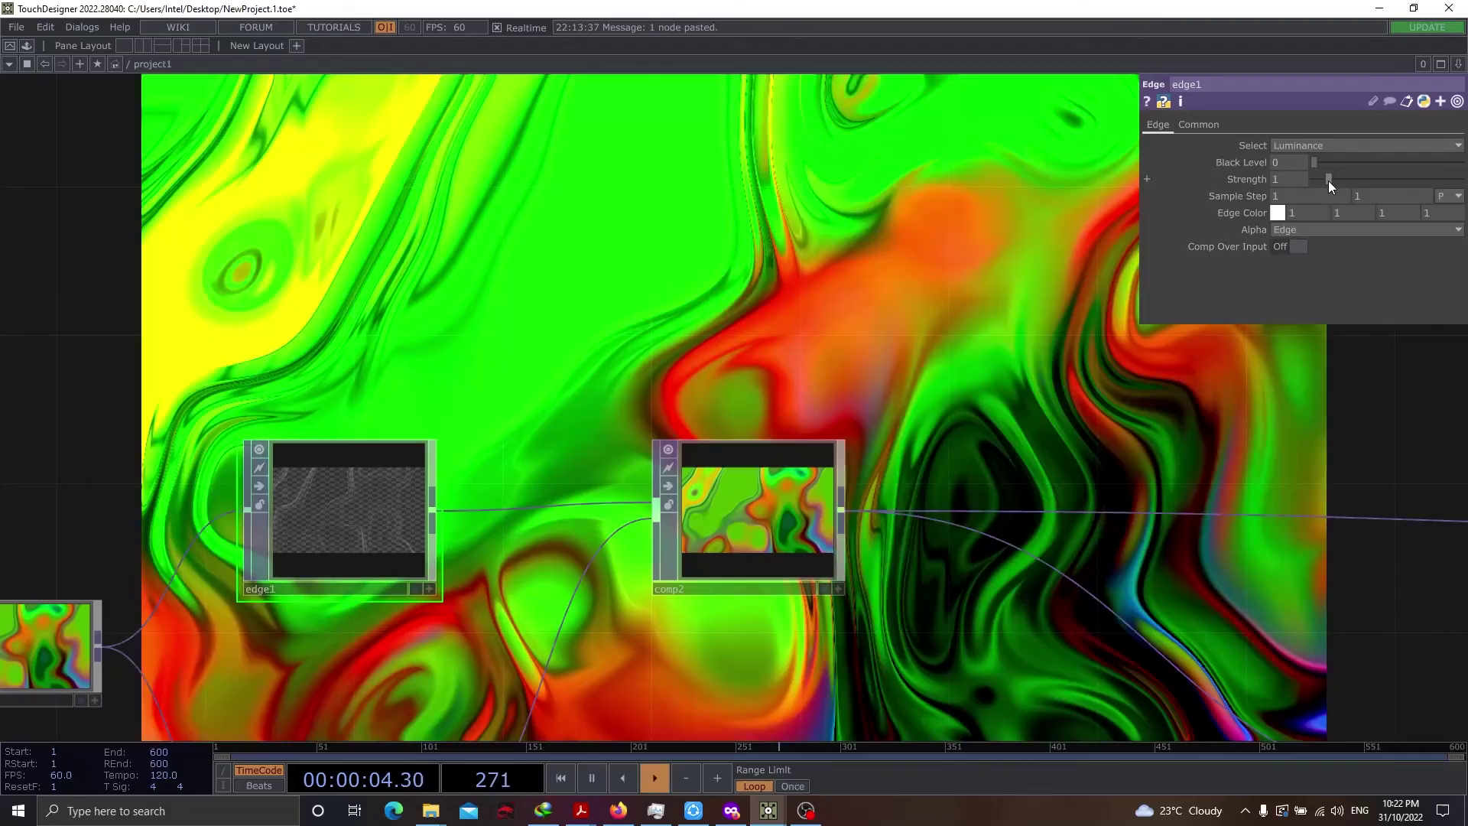
{"action": "left_click_drag", "start_coordinate": [1329, 180], "coordinate": [1372, 180]}
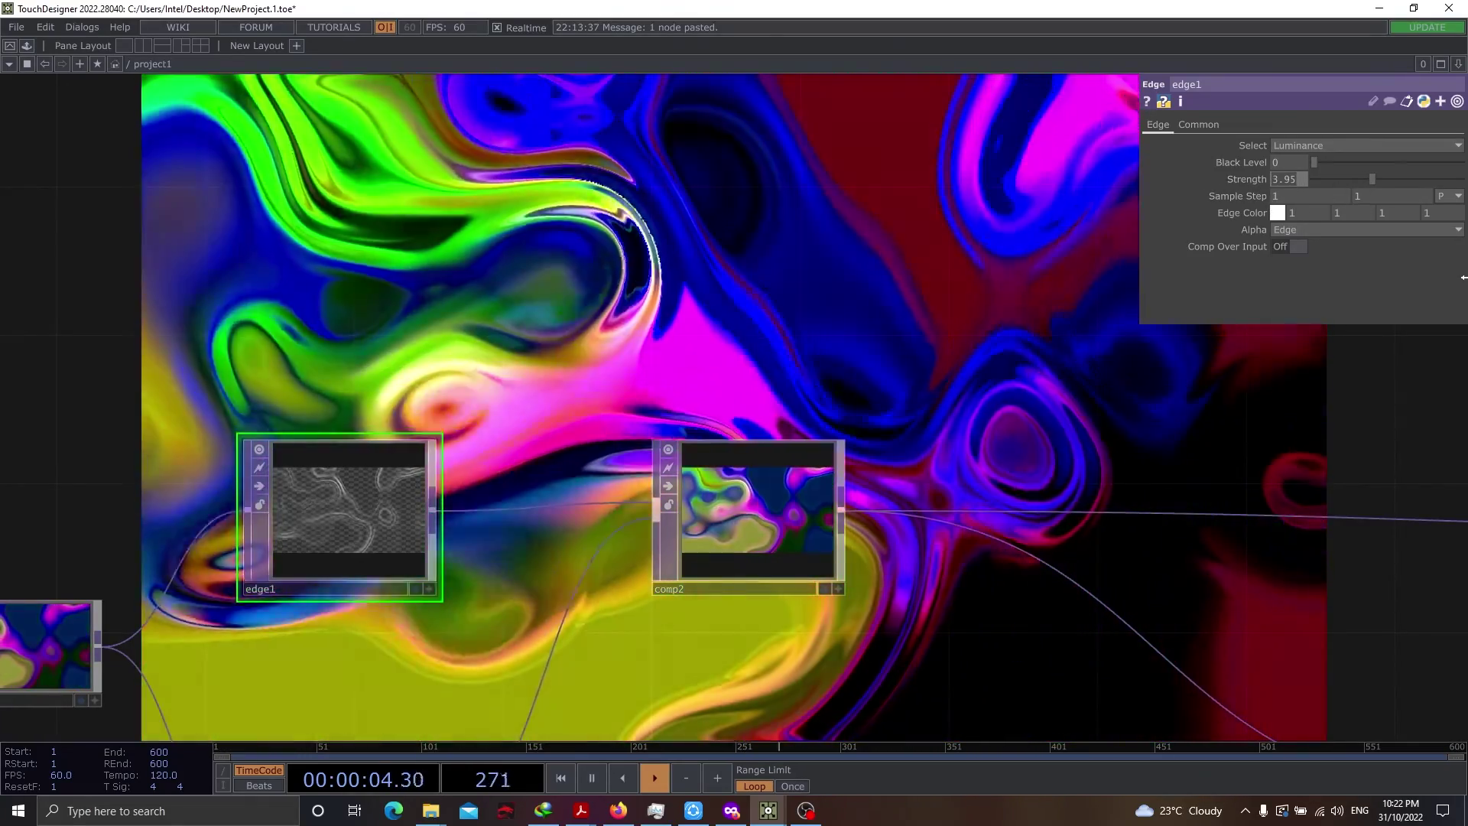
{"action": "type", "text": "4"}
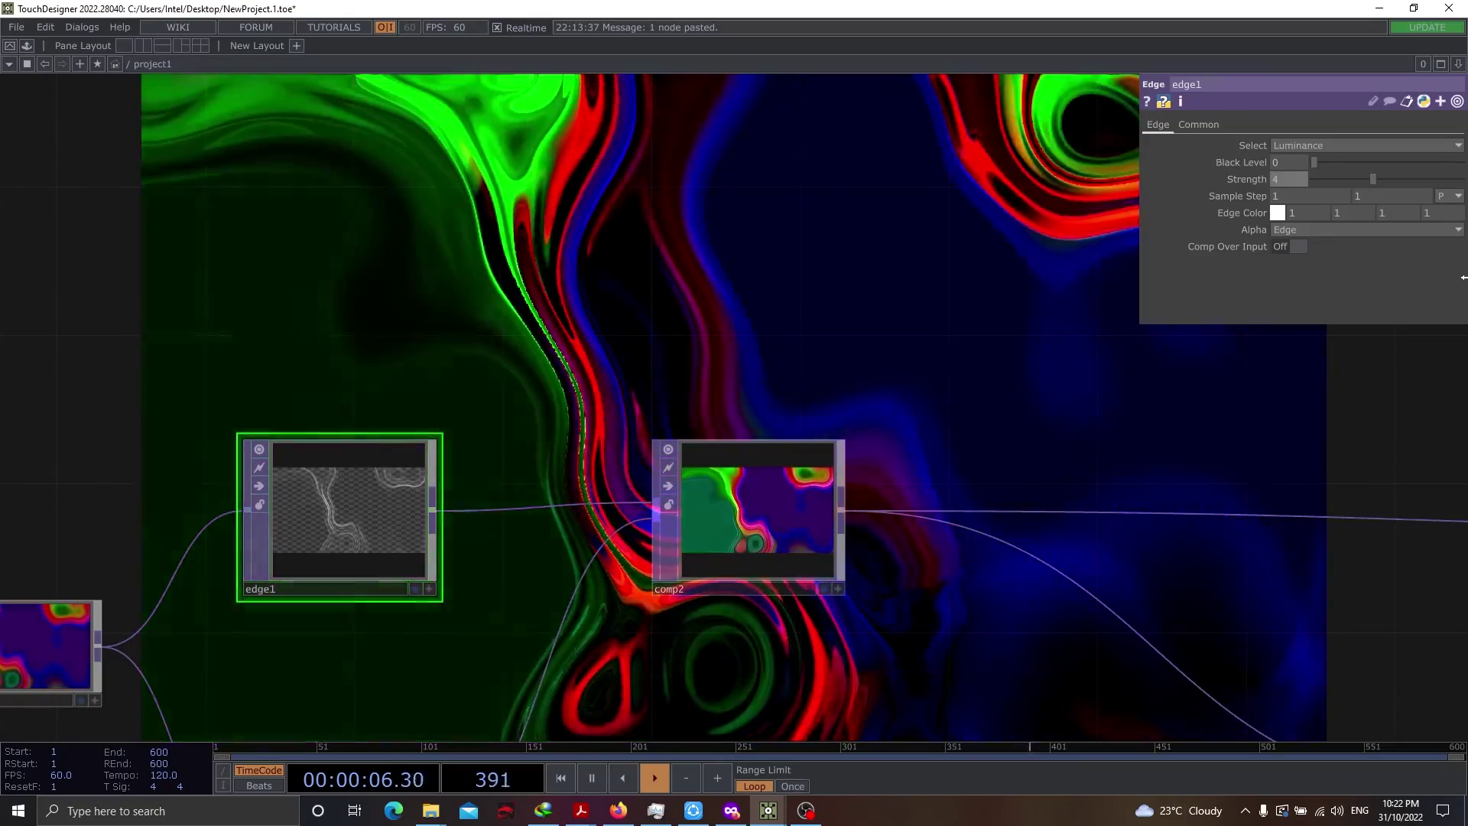
{"action": "scroll", "coordinate": [1083, 480], "scroll_direction": "down", "scroll_amount": 5}
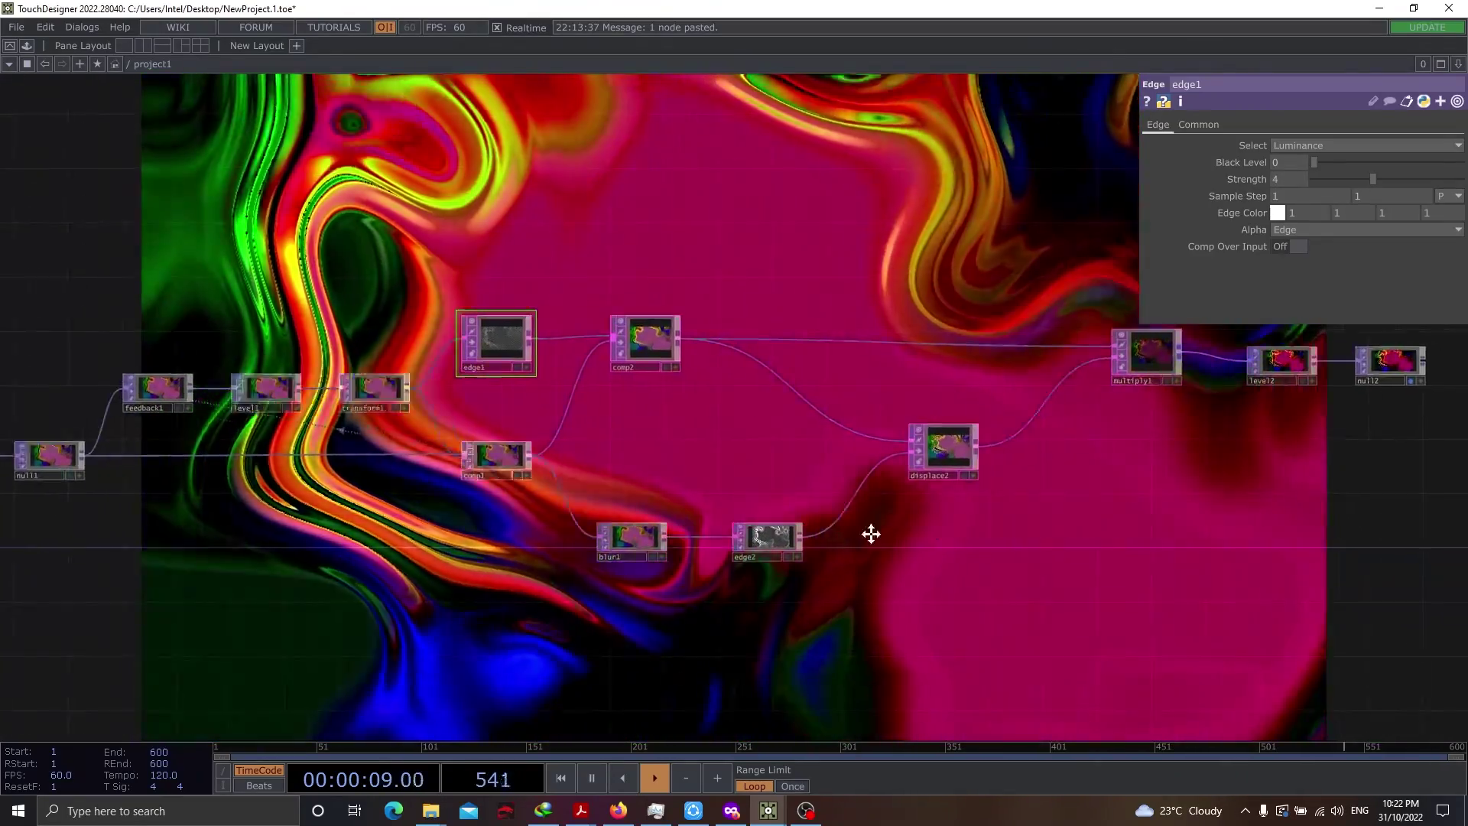
{"action": "left_click_drag", "start_coordinate": [871, 534], "coordinate": [566, 538]}
{"action": "left_click", "coordinate": [644, 452]}
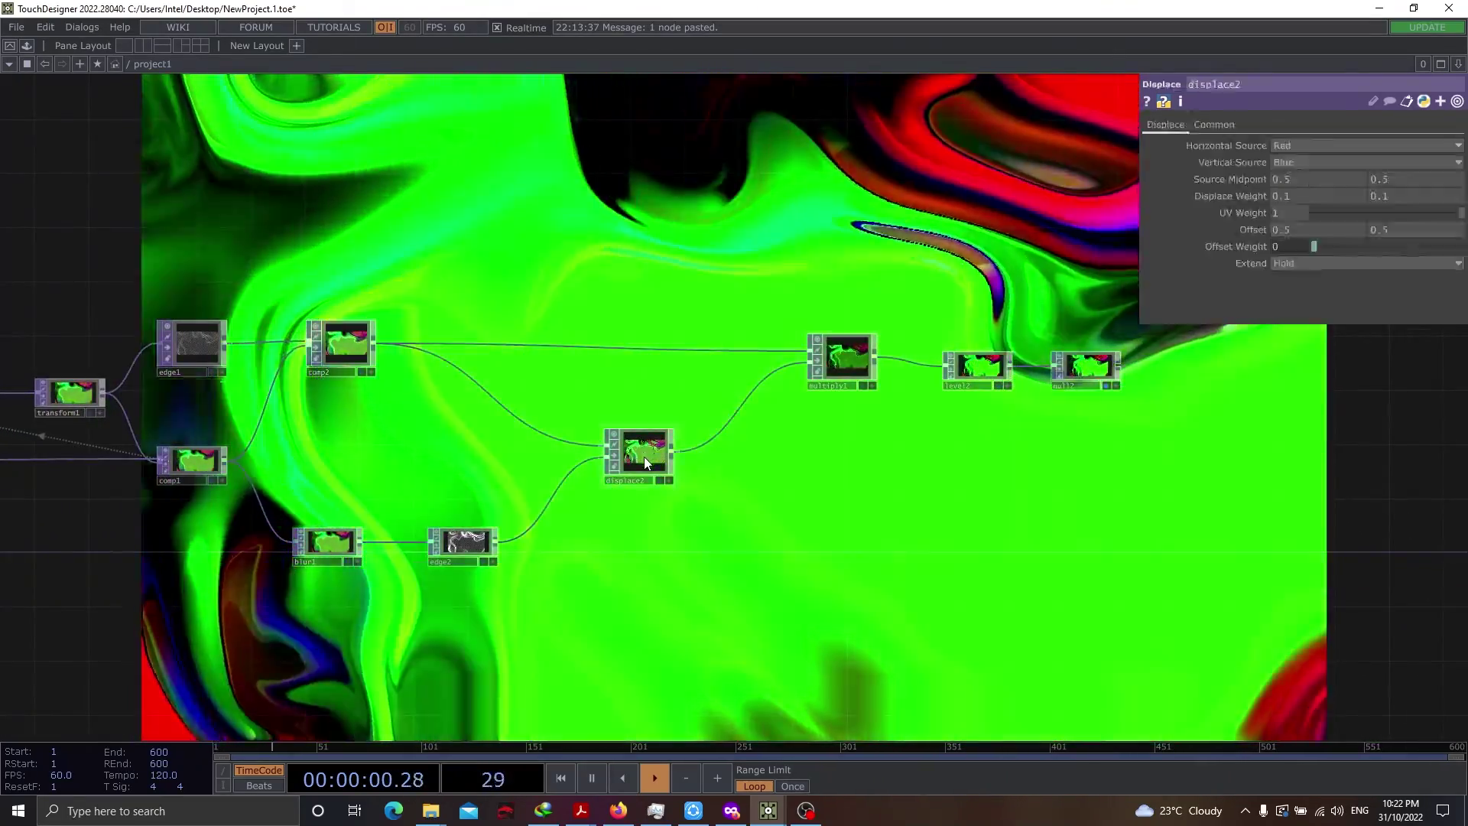
{"action": "left_click_drag", "start_coordinate": [1027, 455], "coordinate": [697, 519]}
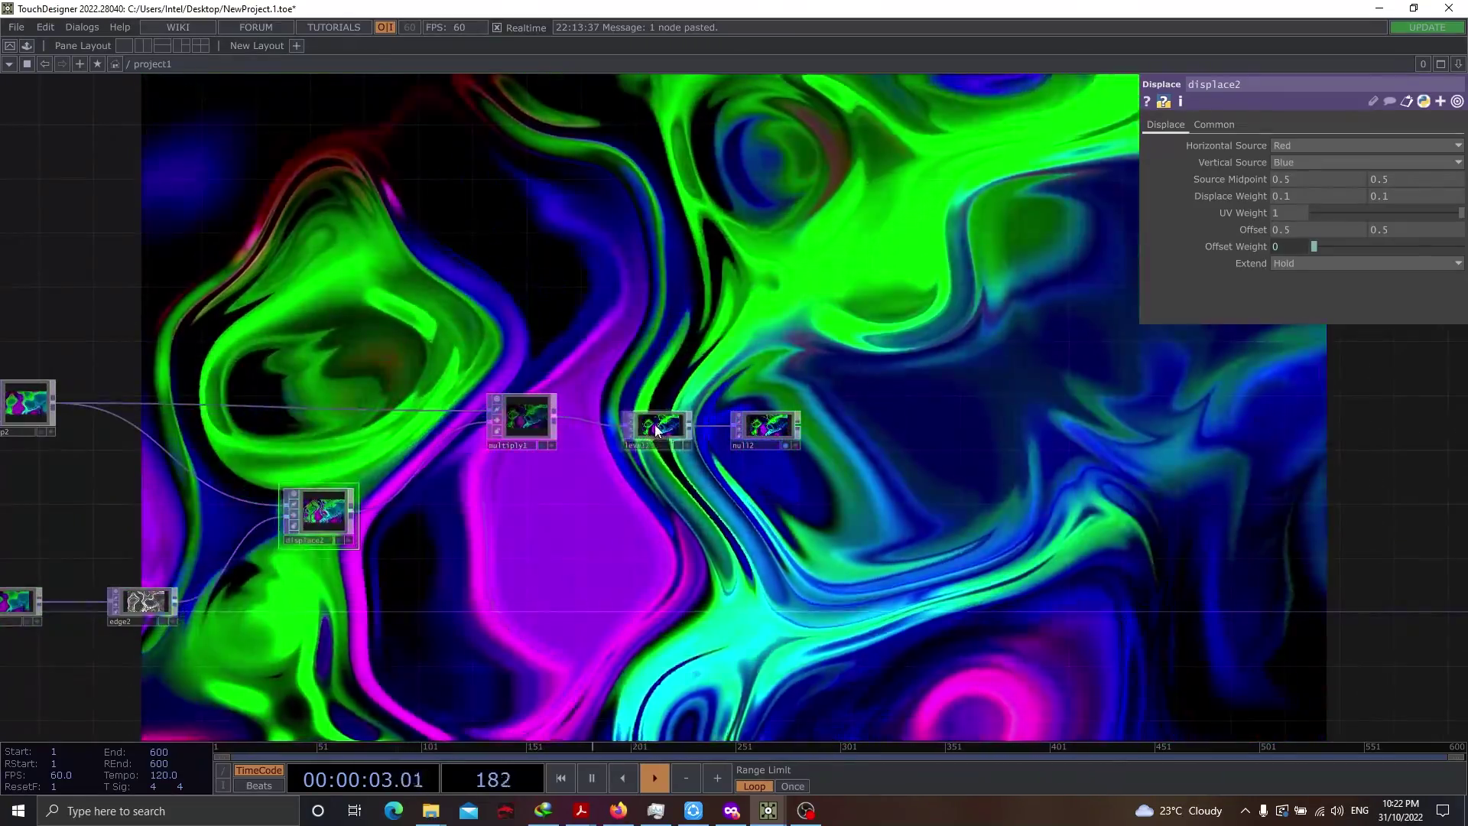
{"action": "left_click", "coordinate": [655, 424]}
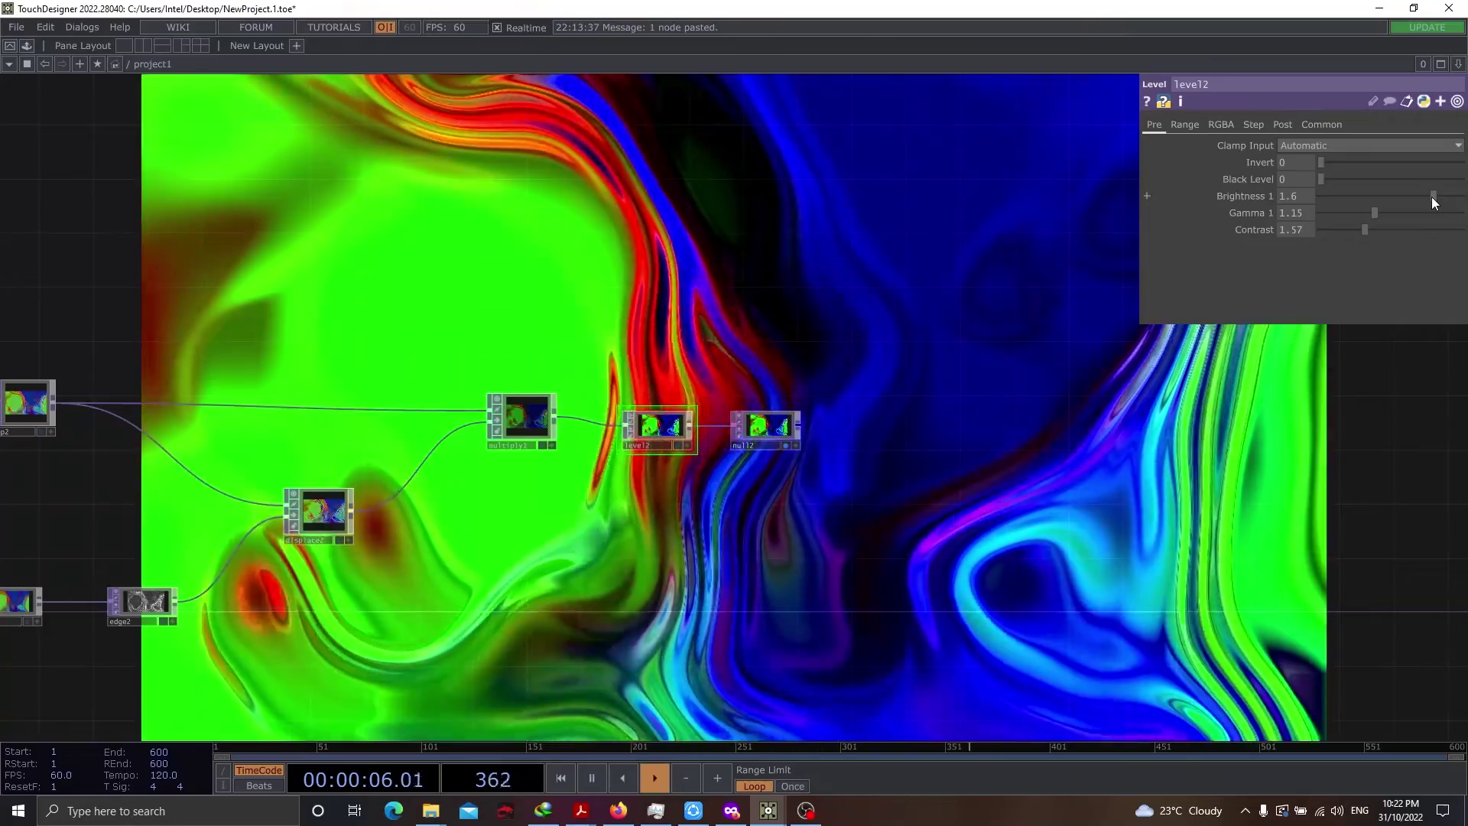
{"action": "left_click_drag", "start_coordinate": [1431, 196], "coordinate": [1421, 196]}
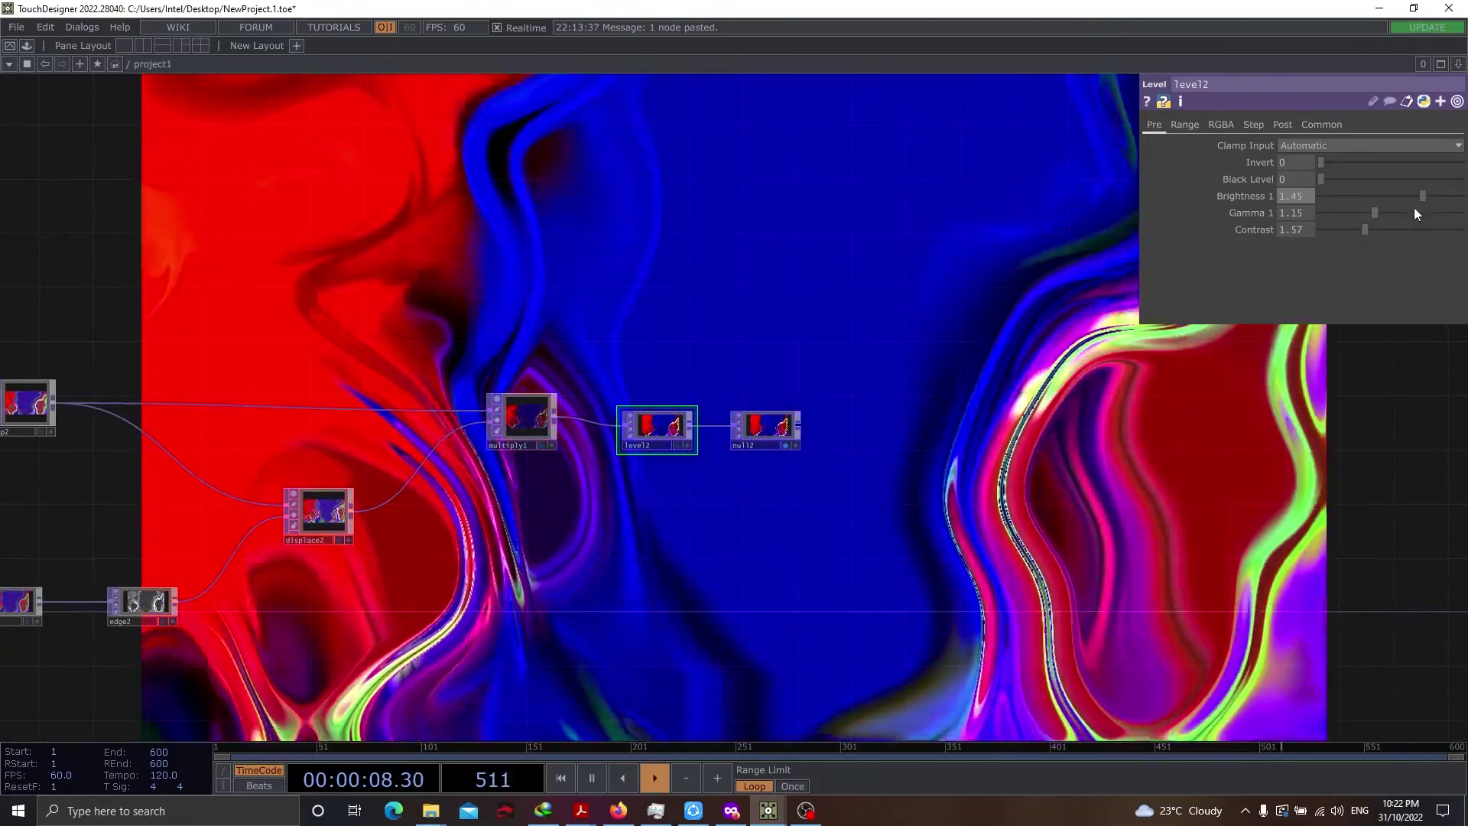
{"action": "left_click_drag", "start_coordinate": [709, 580], "coordinate": [991, 574]}
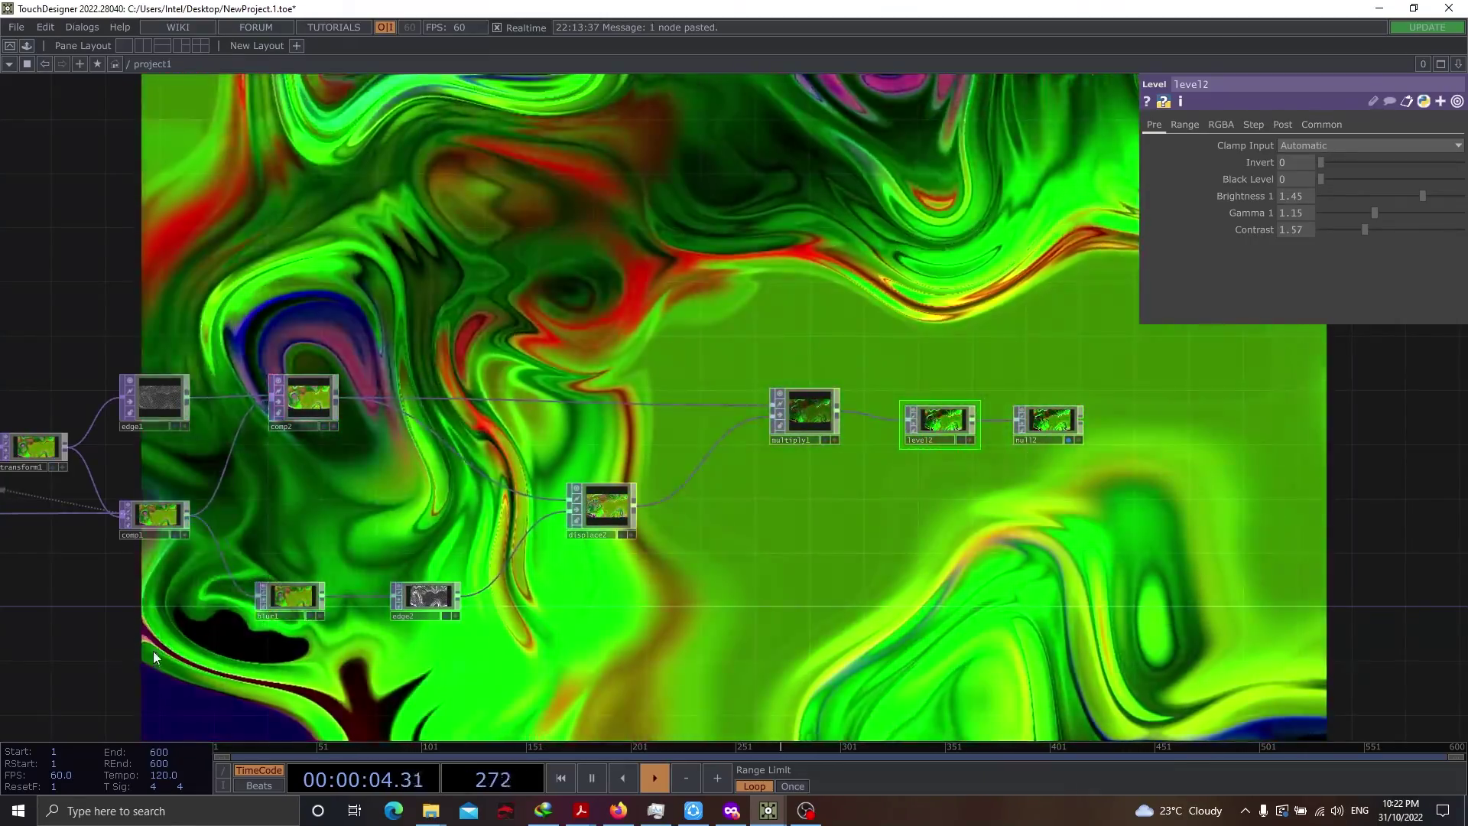
Lower noise1's Period from 5 to about 3.64
{"action": "left_click_drag", "start_coordinate": [380, 616], "coordinate": [872, 612]}
{"action": "left_click_drag", "start_coordinate": [150, 359], "coordinate": [816, 310]}
{"action": "scroll", "coordinate": [575, 390], "scroll_direction": "up", "scroll_amount": 8}
{"action": "left_click_drag", "start_coordinate": [819, 436], "coordinate": [813, 229]}
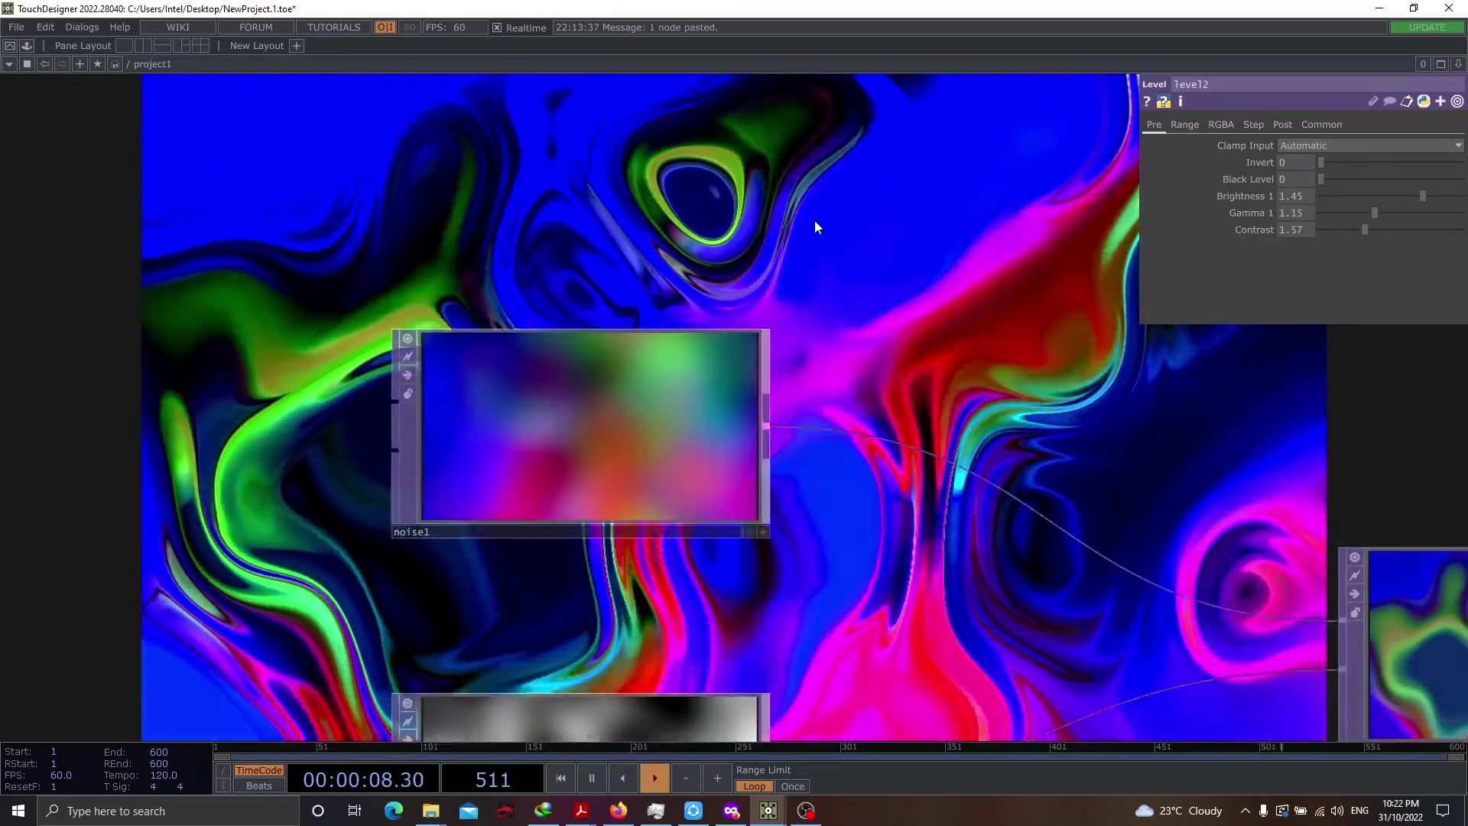
{"action": "scroll", "coordinate": [599, 375], "scroll_direction": "down", "scroll_amount": 3}
{"action": "left_click", "coordinate": [610, 378]}
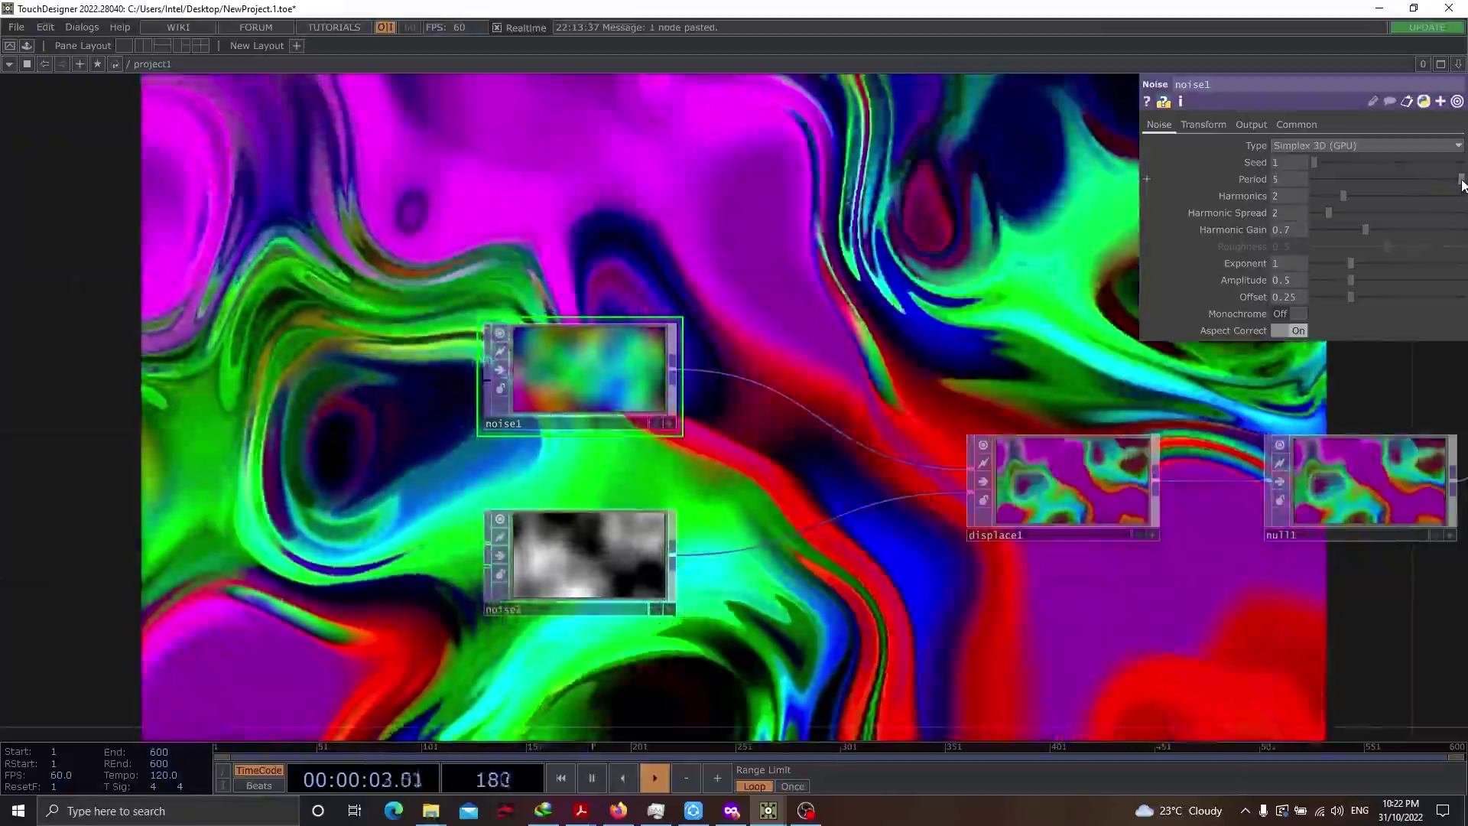
{"action": "left_click_drag", "start_coordinate": [1462, 183], "coordinate": [1436, 185]}
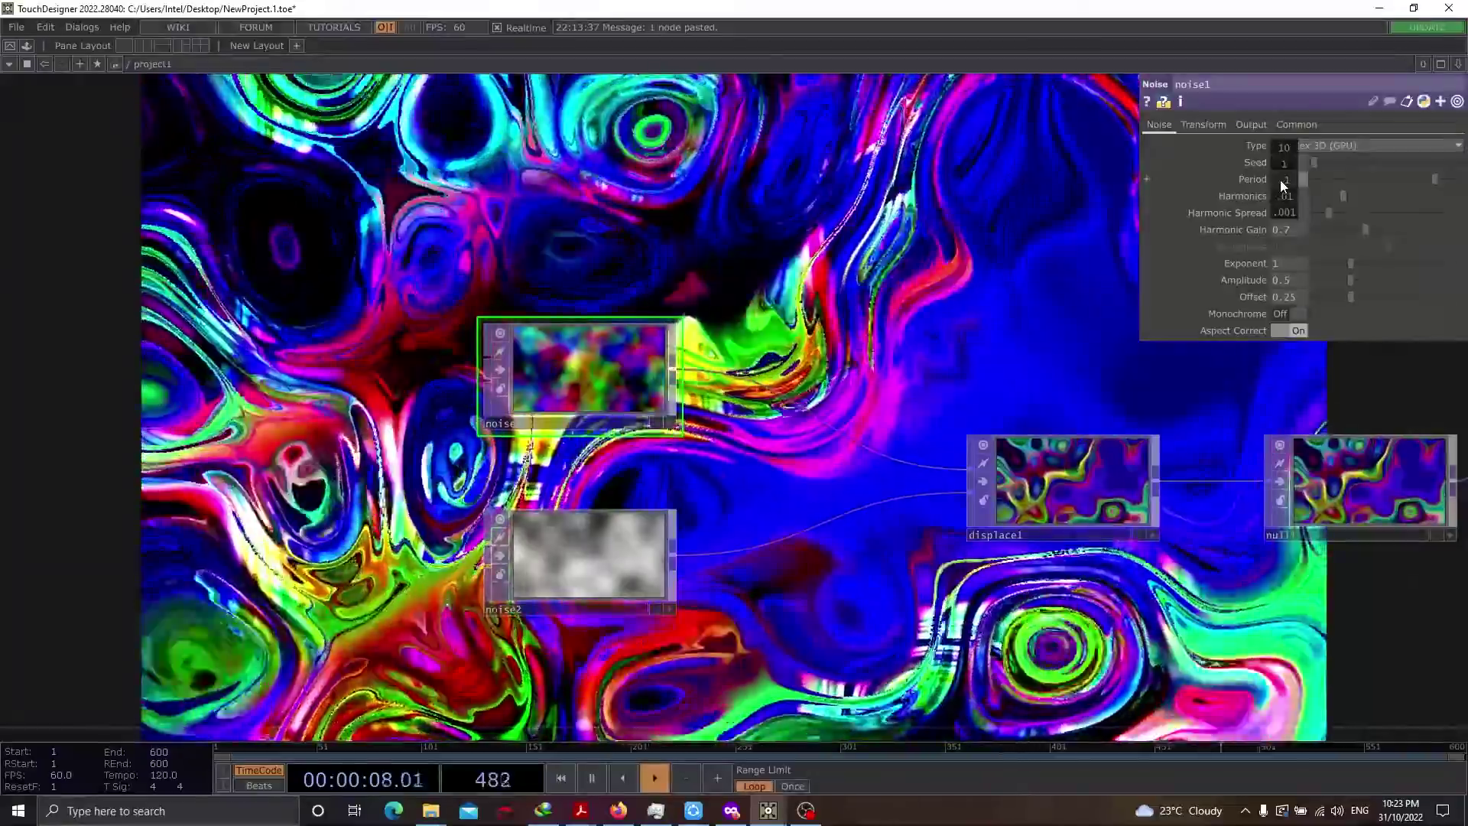
{"action": "middle_click_drag", "start_coordinate": [1280, 180], "coordinate": [1287, 149]}
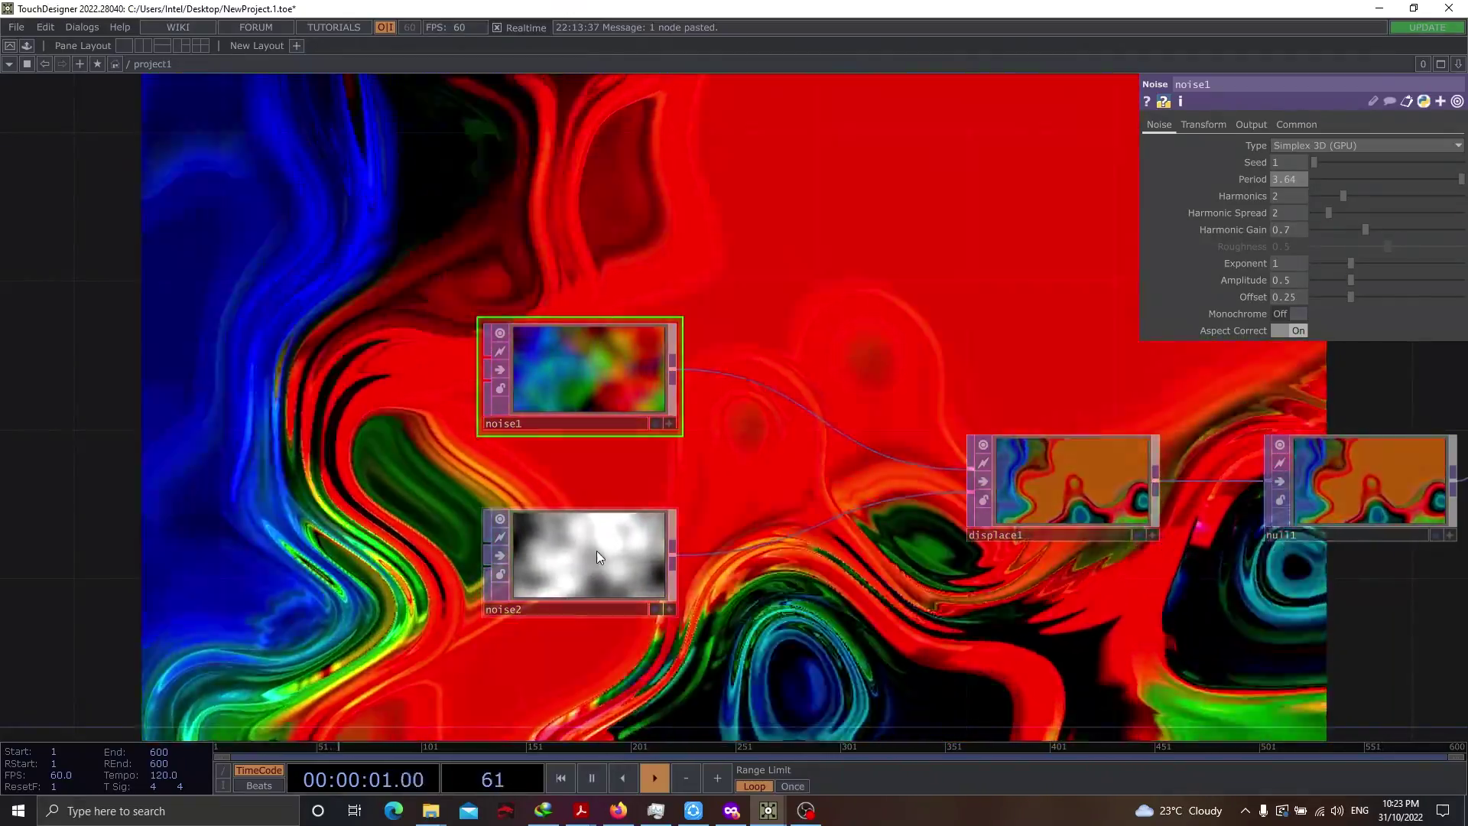
Paste absTime.seconds * 0.1 into noise2's tx translate so it drifts along X as well as Z
{"action": "left_click", "coordinate": [597, 550]}
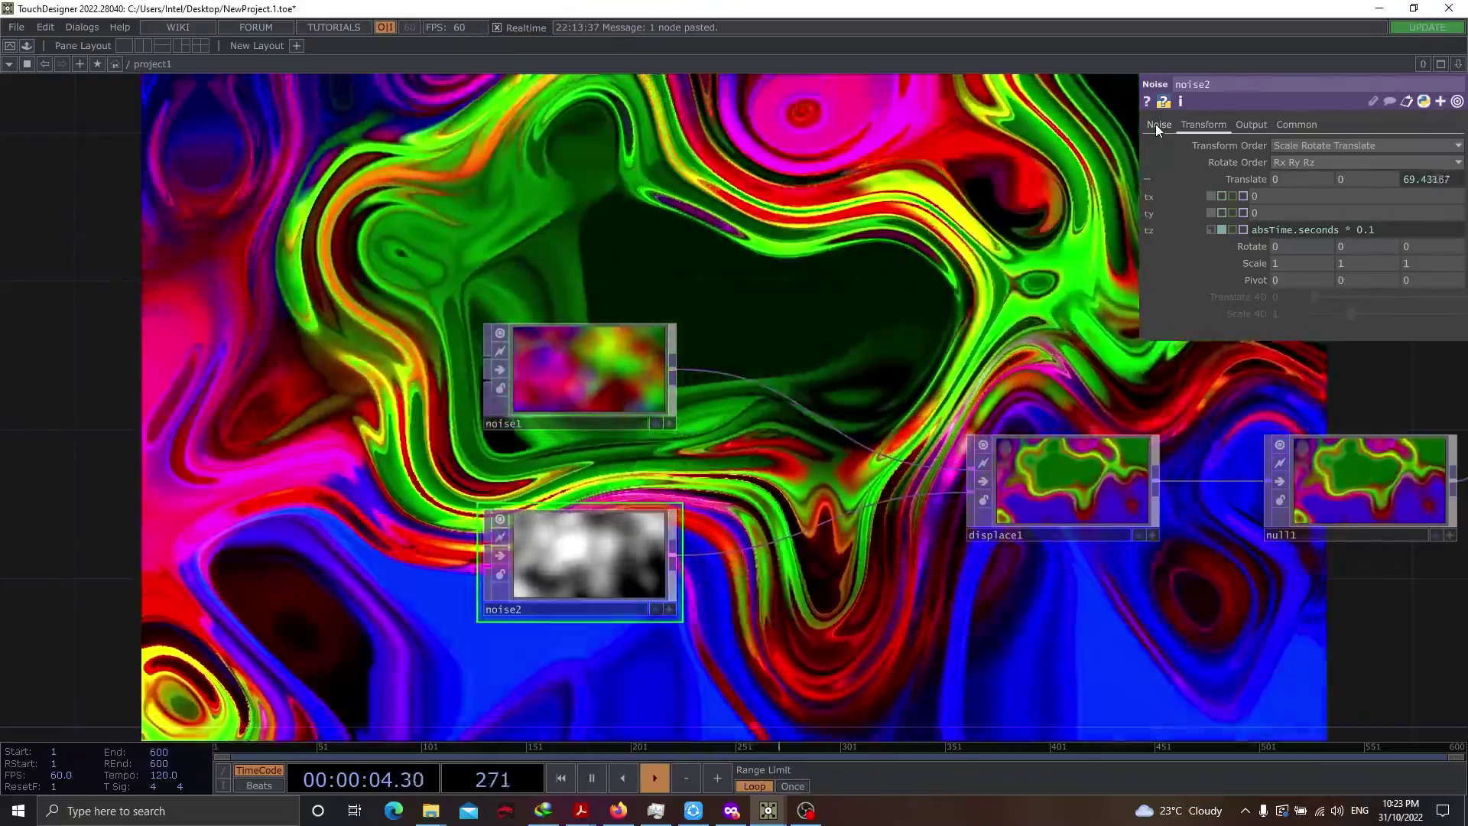
{"action": "left_click", "coordinate": [1157, 124]}
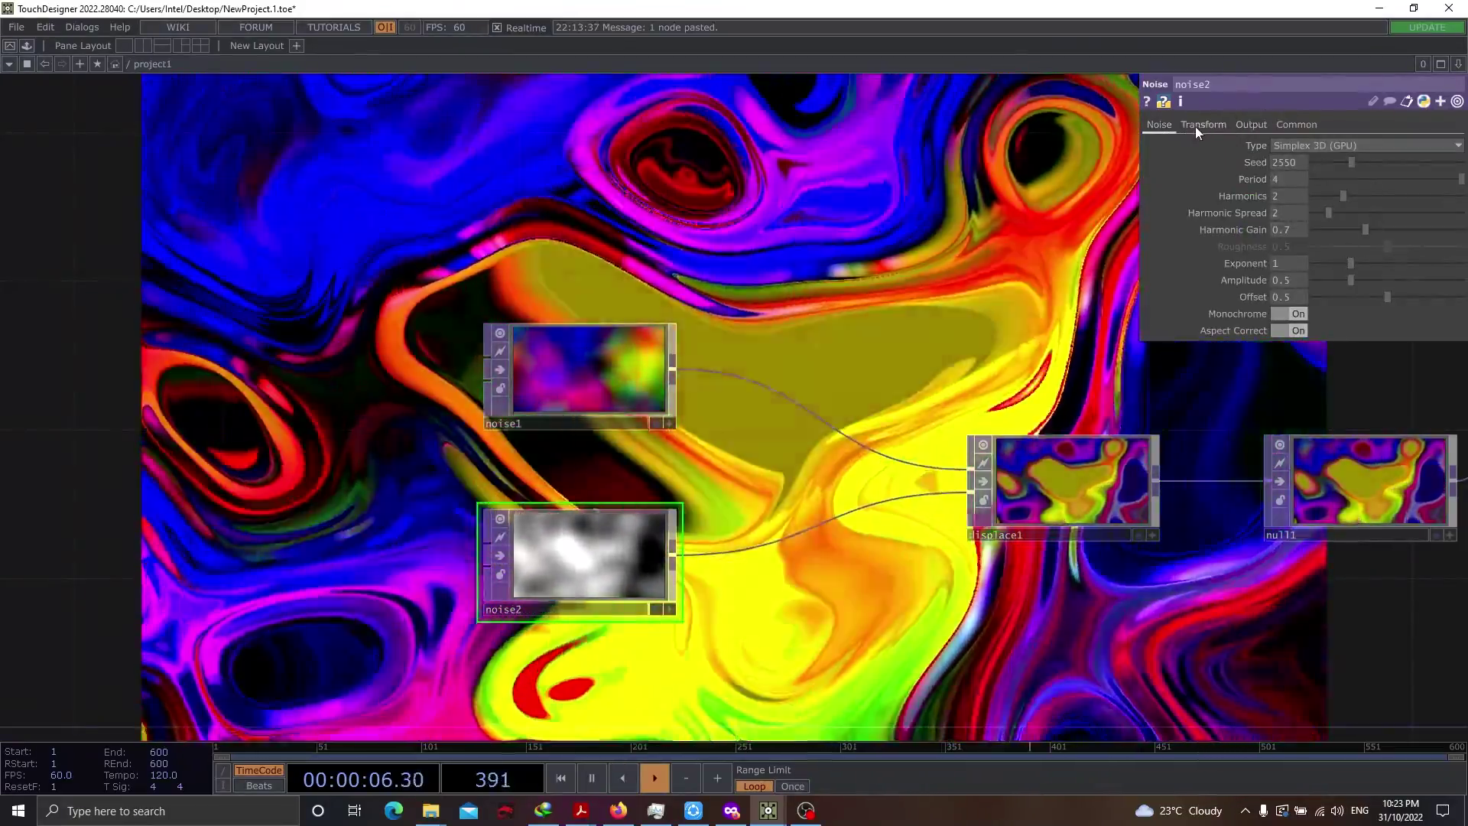
{"action": "left_click", "coordinate": [1200, 125]}
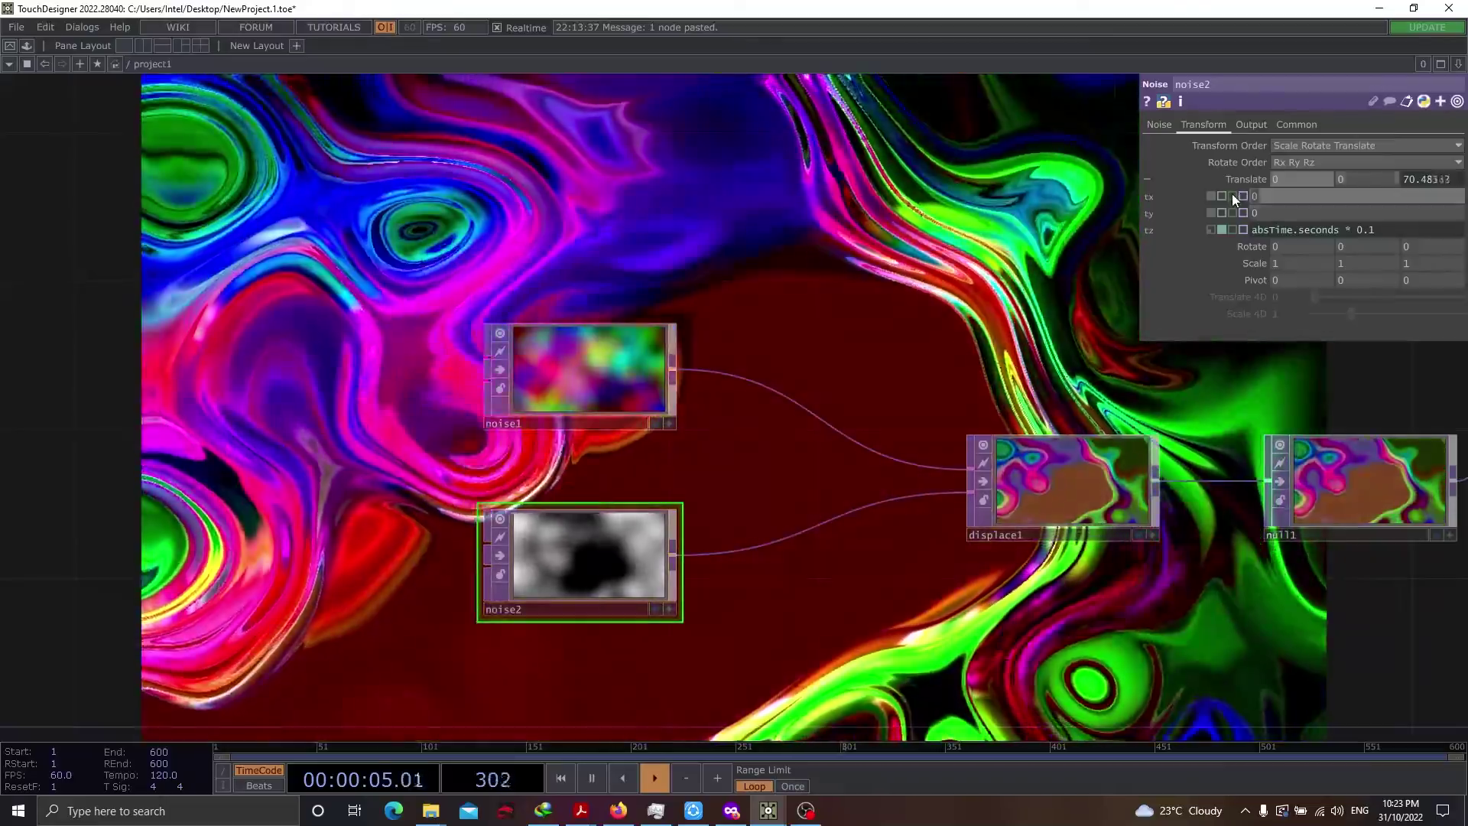
{"action": "left_click", "coordinate": [1283, 196]}
{"action": "type", "text": "absTime.seconds * 0.1"}
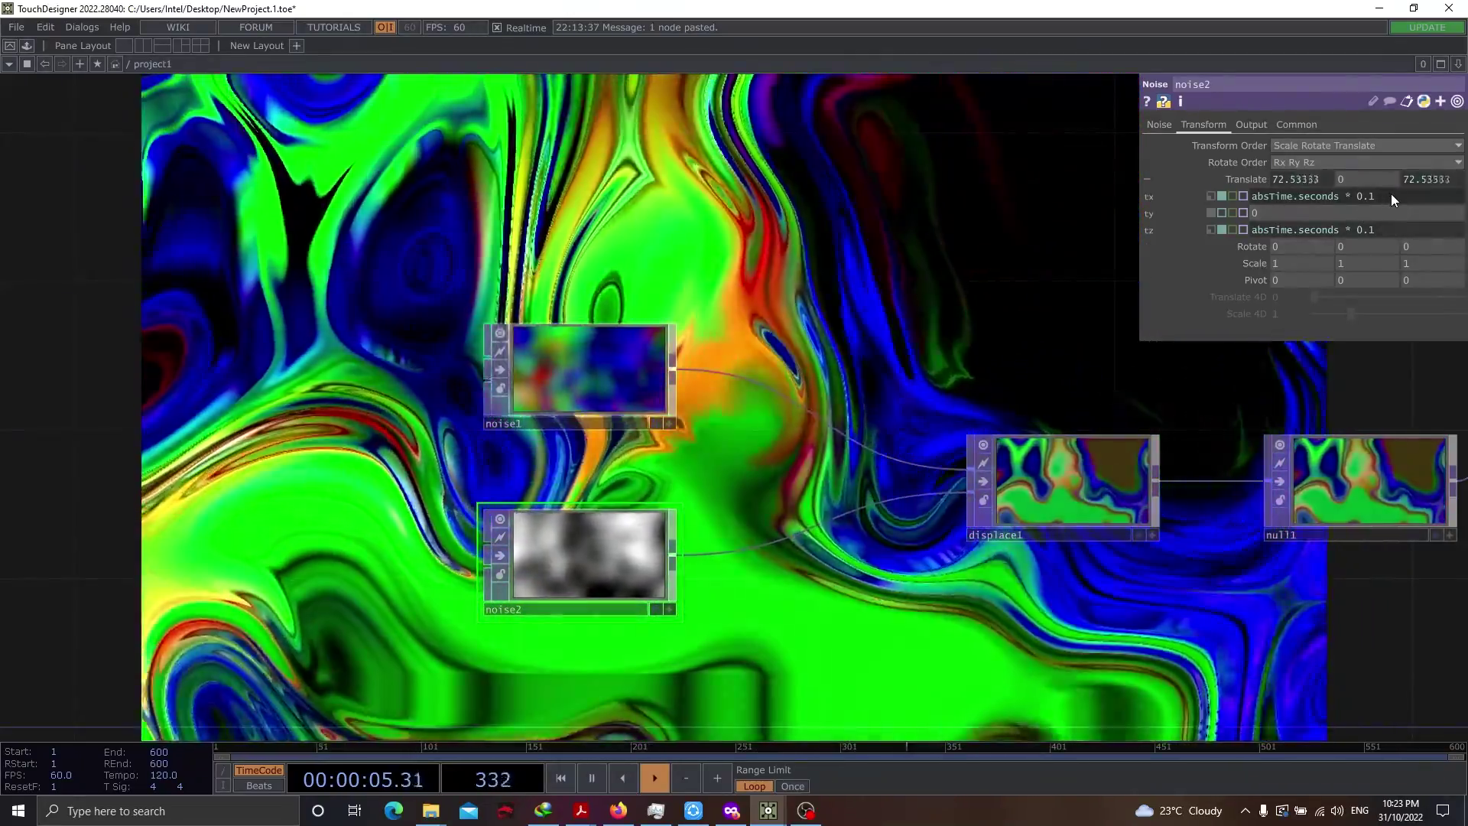
{"action": "mouse_move", "coordinate": [1392, 195]}
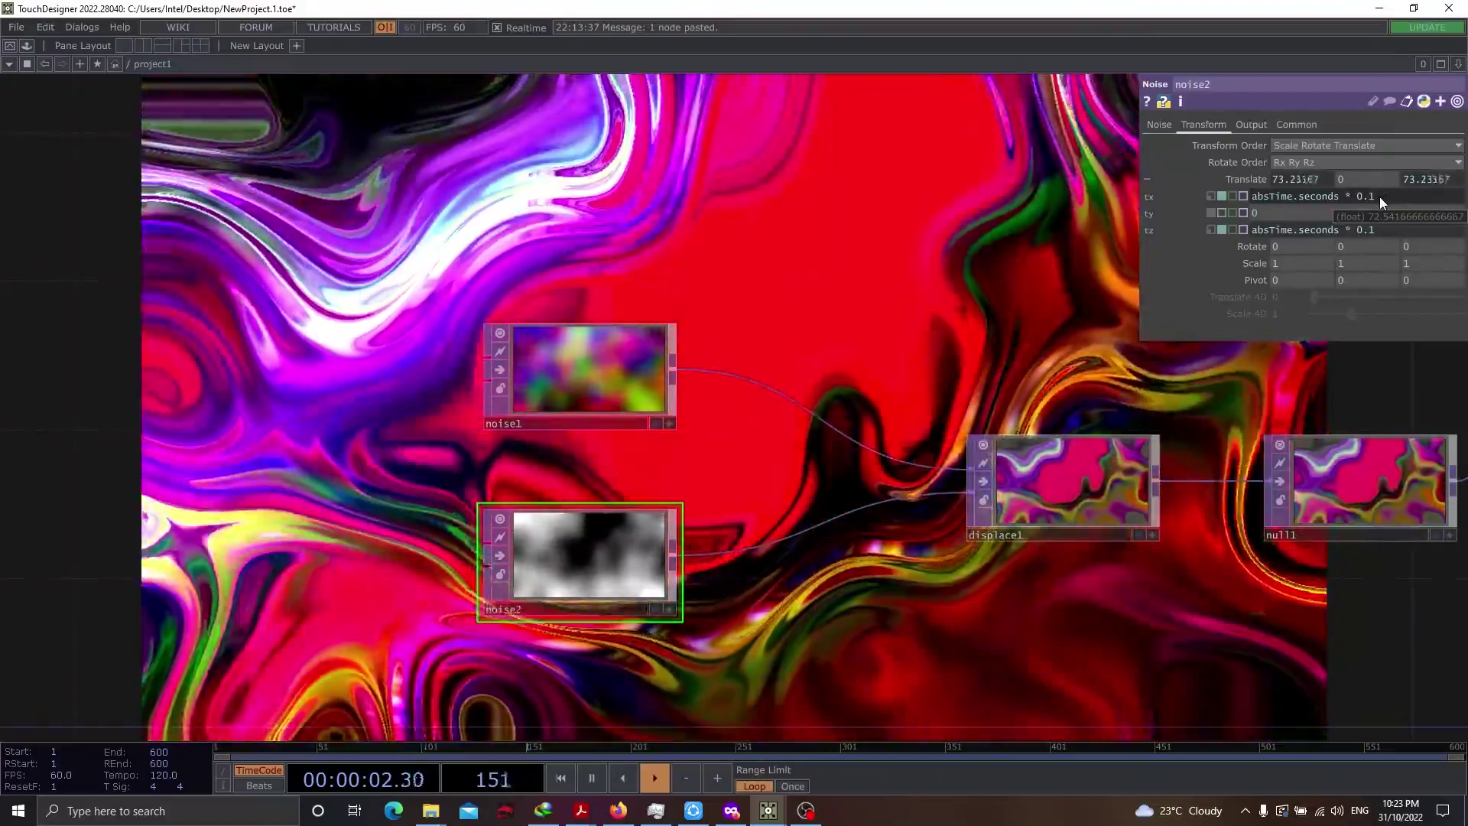
{"action": "key", "text": "h"}
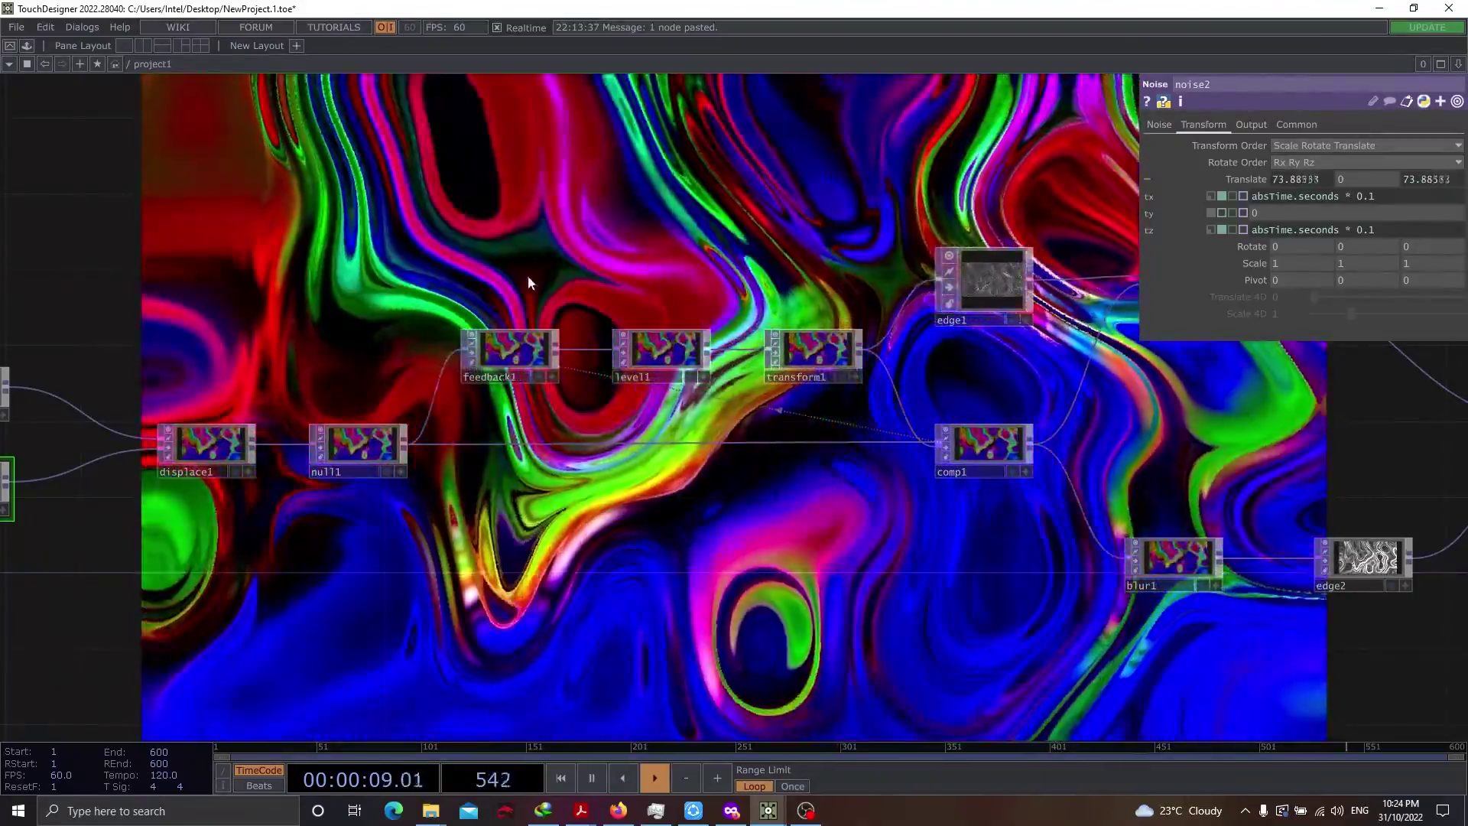
Reset feedback1's feedback loop with its Reset Pulse
{"action": "left_click_drag", "start_coordinate": [528, 275], "coordinate": [713, 374]}
{"action": "left_click", "coordinate": [719, 375]}
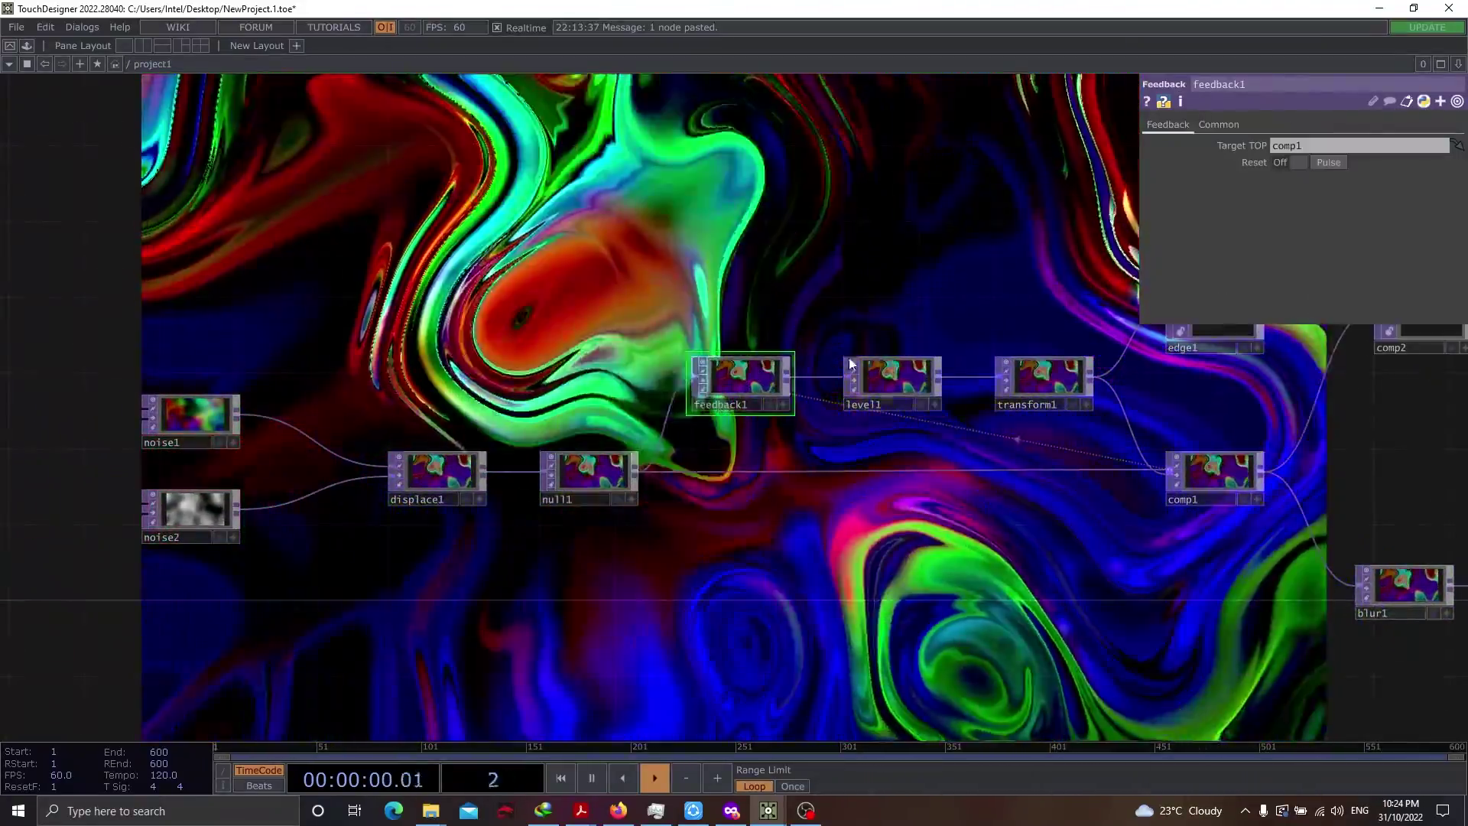
{"action": "left_click", "coordinate": [1329, 163]}
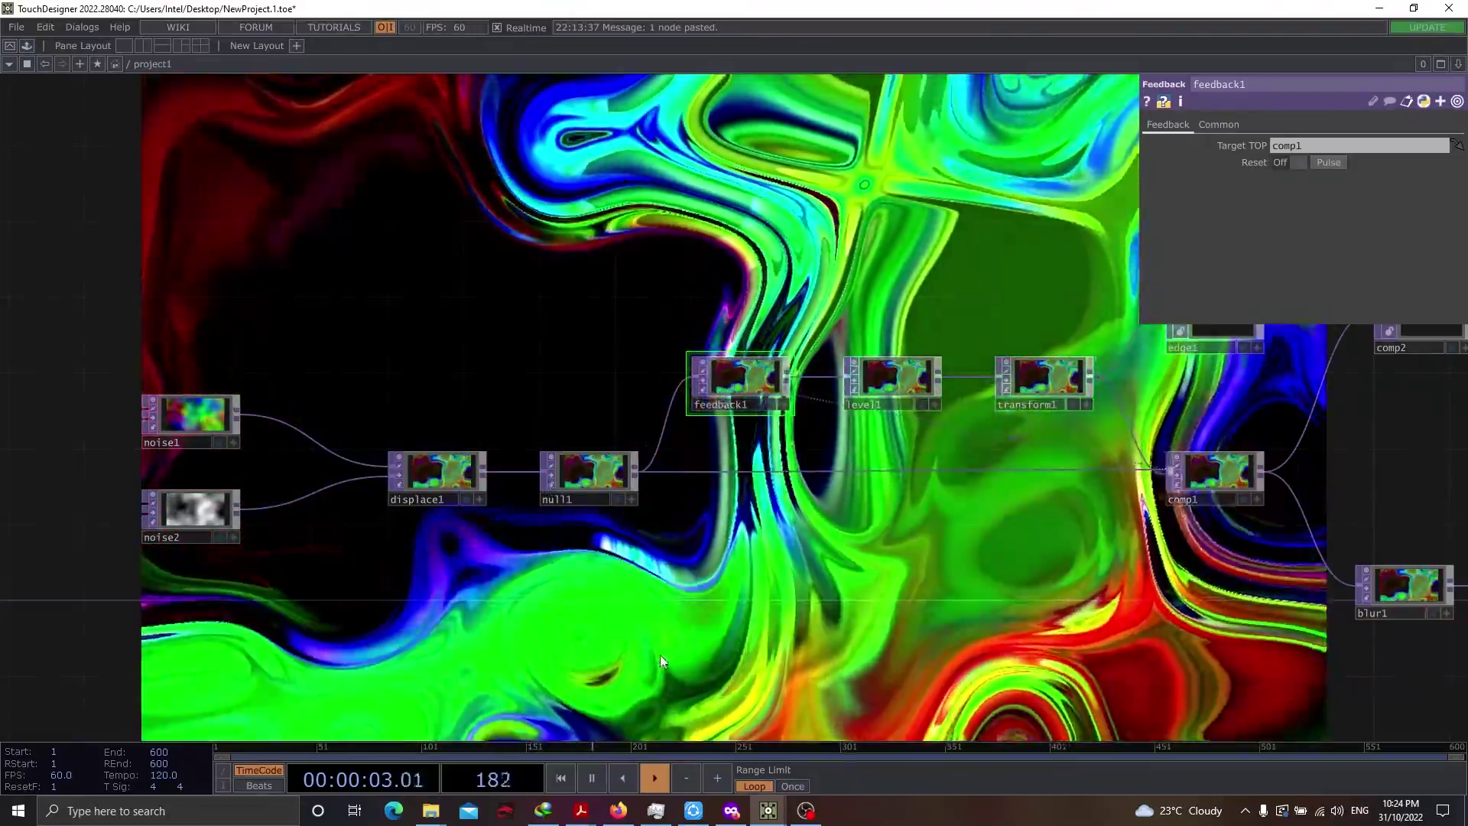
Check noise1's settings, then show noise2's Noise page parameters
{"action": "left_click_drag", "start_coordinate": [200, 499], "coordinate": [535, 464]}
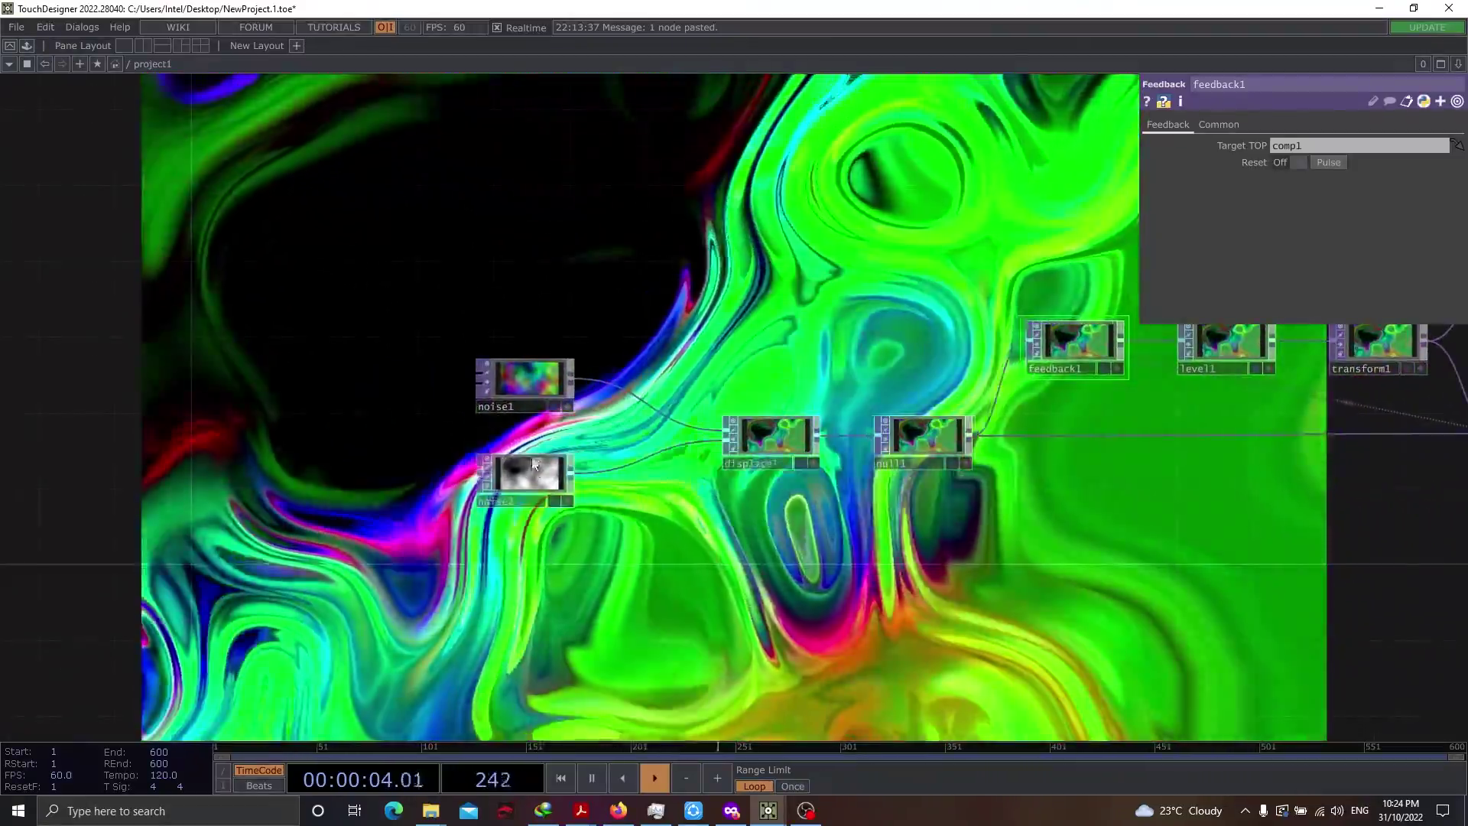
{"action": "left_click", "coordinate": [526, 379]}
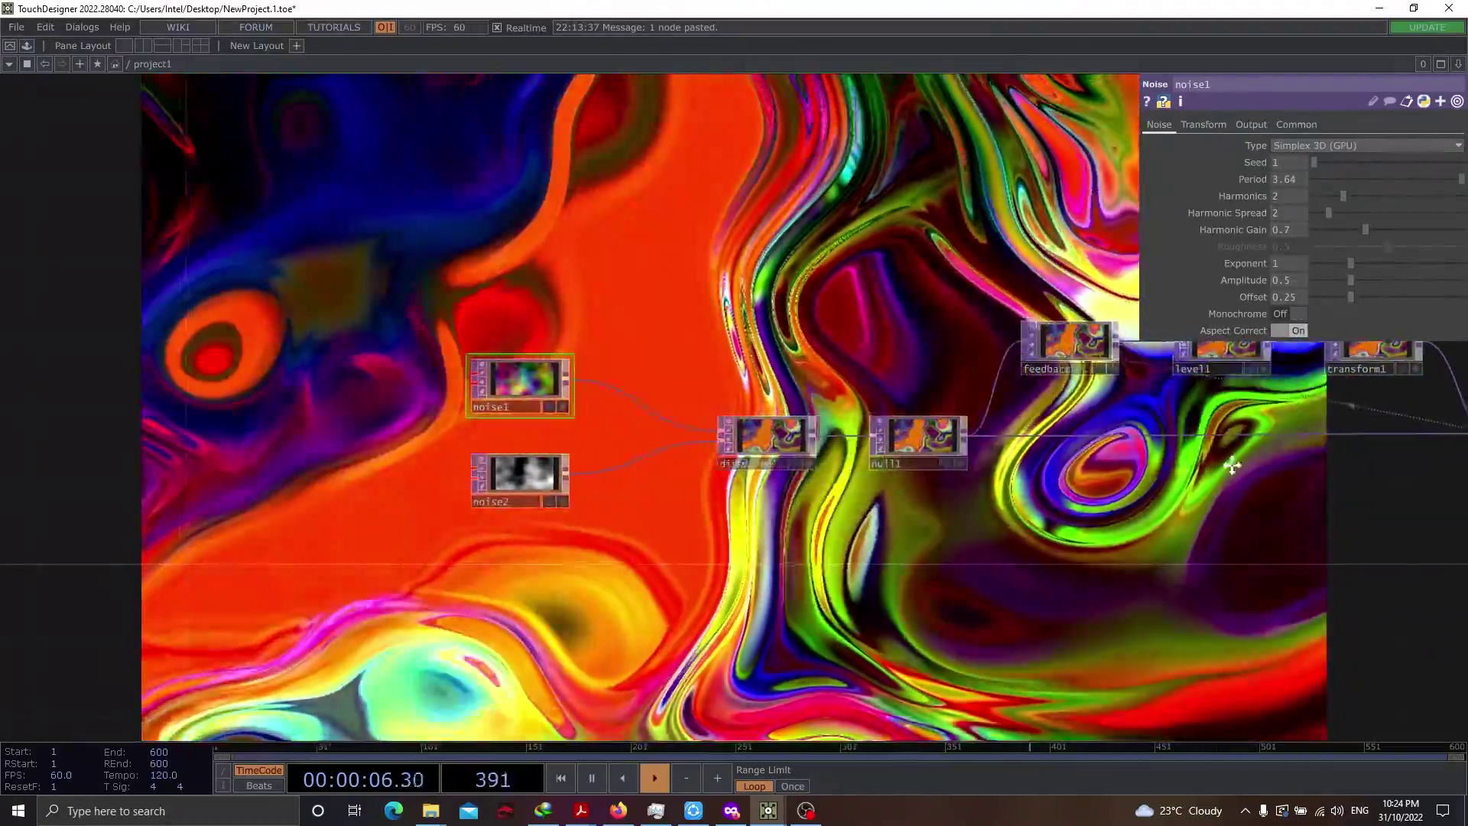
{"action": "left_click_drag", "start_coordinate": [1186, 420], "coordinate": [1009, 424]}
{"action": "left_click", "coordinate": [357, 478]}
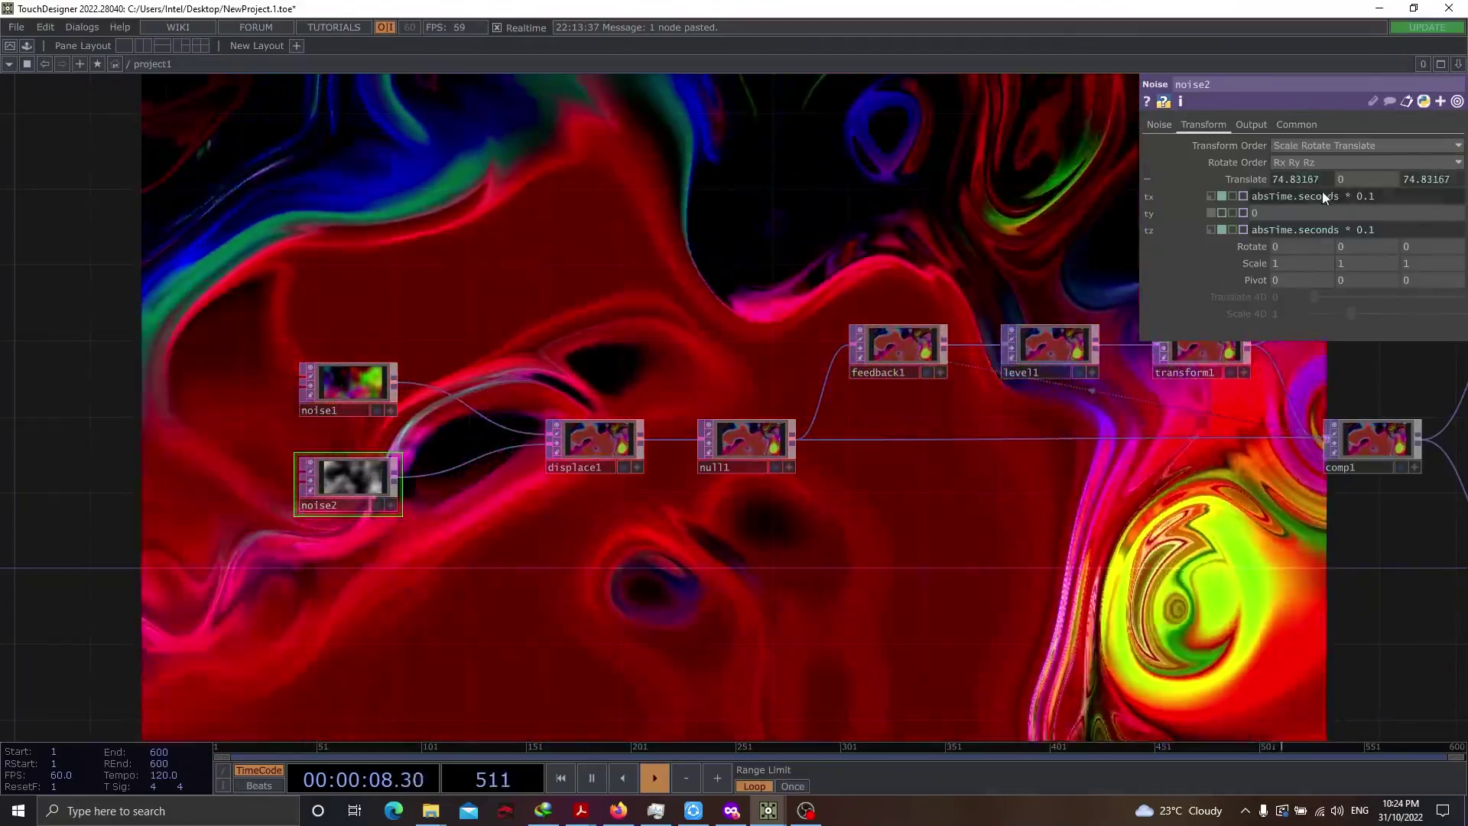
{"action": "left_click", "coordinate": [1161, 124]}
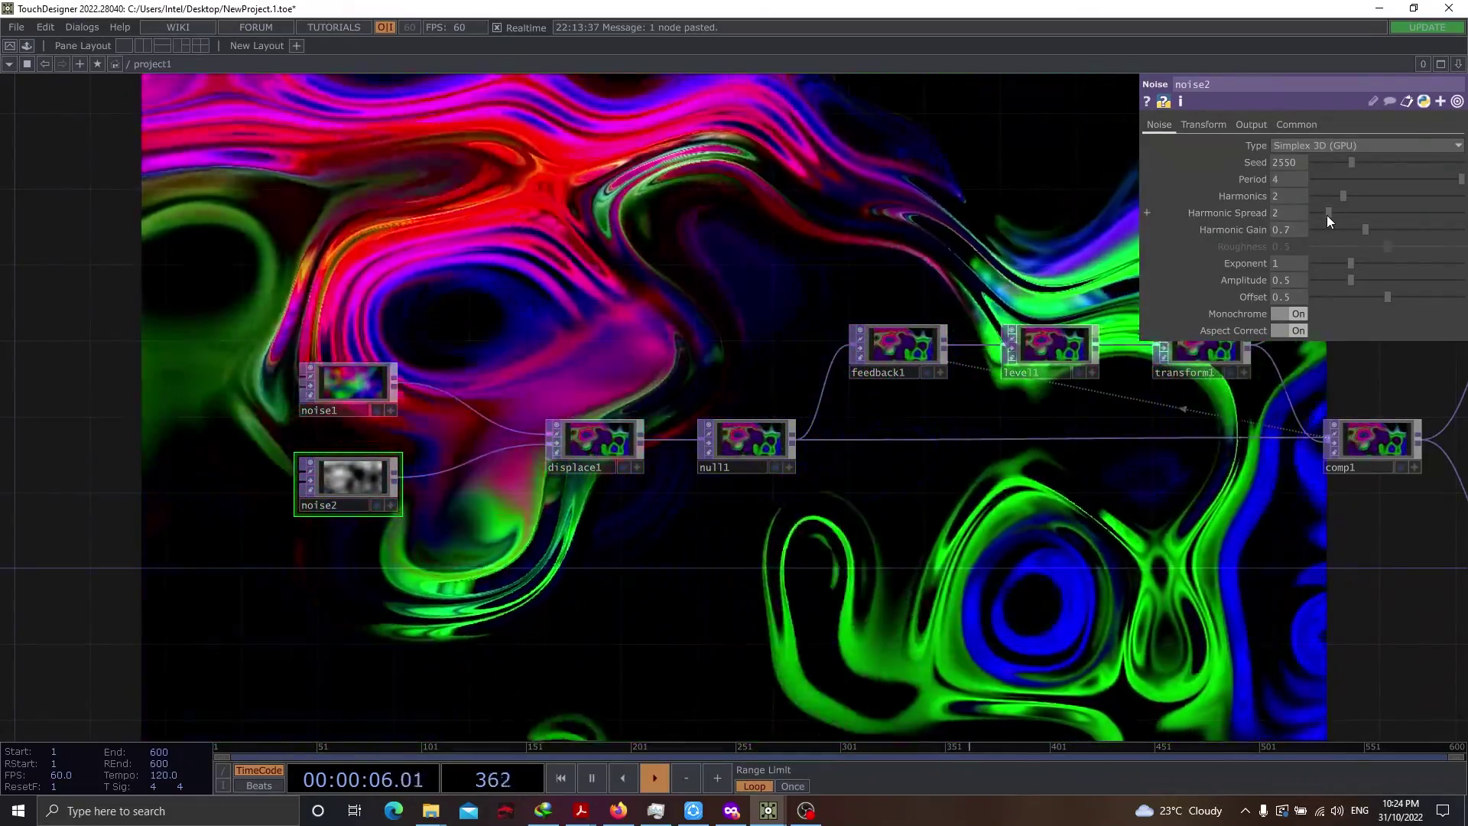
Set noise2's Harmonic Spread to 1.7 after briefly trying 1.4
{"action": "left_click_drag", "start_coordinate": [1327, 217], "coordinate": [1325, 217]}
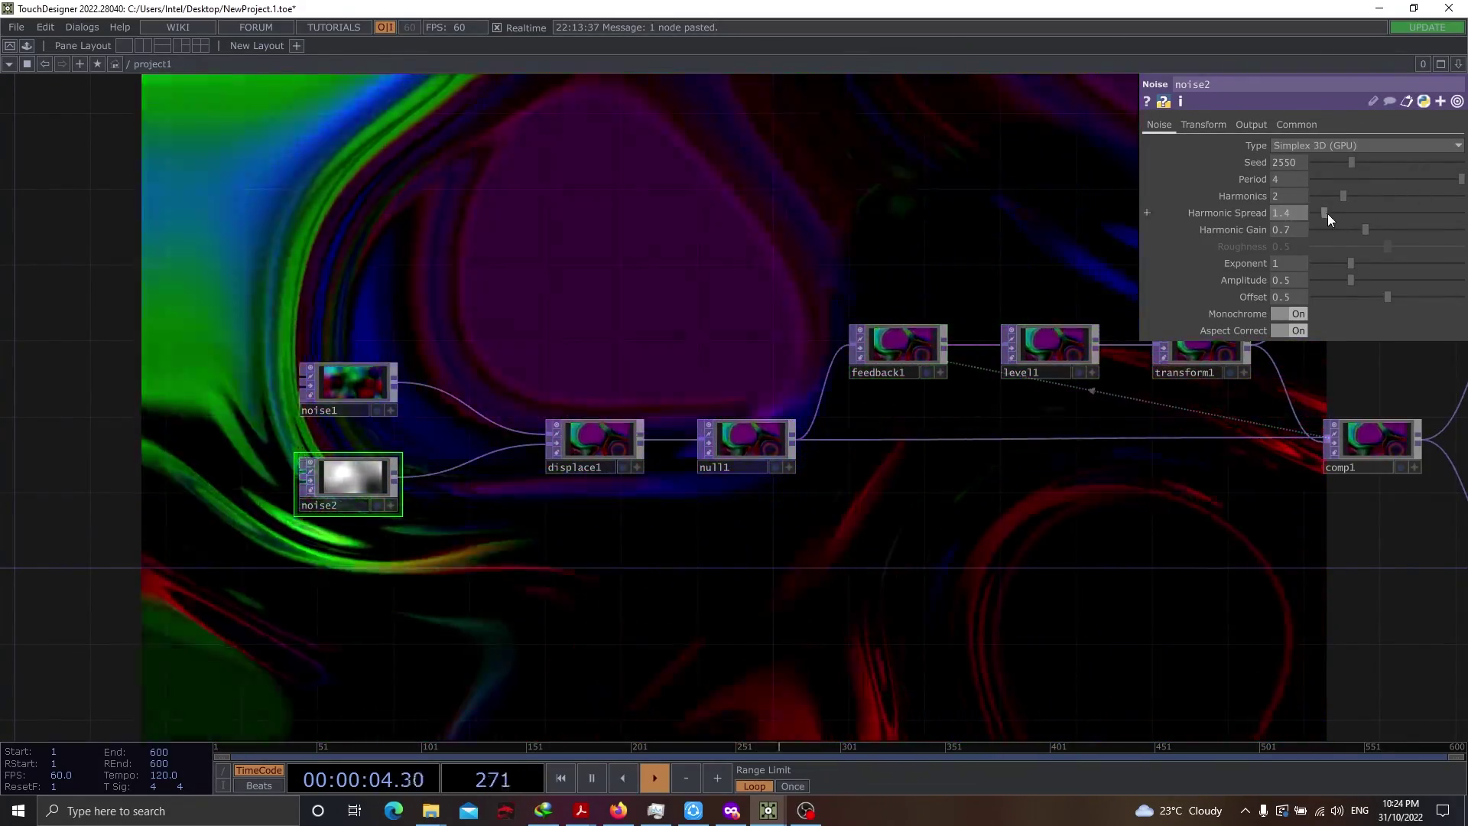
{"action": "left_click", "coordinate": [1328, 213]}
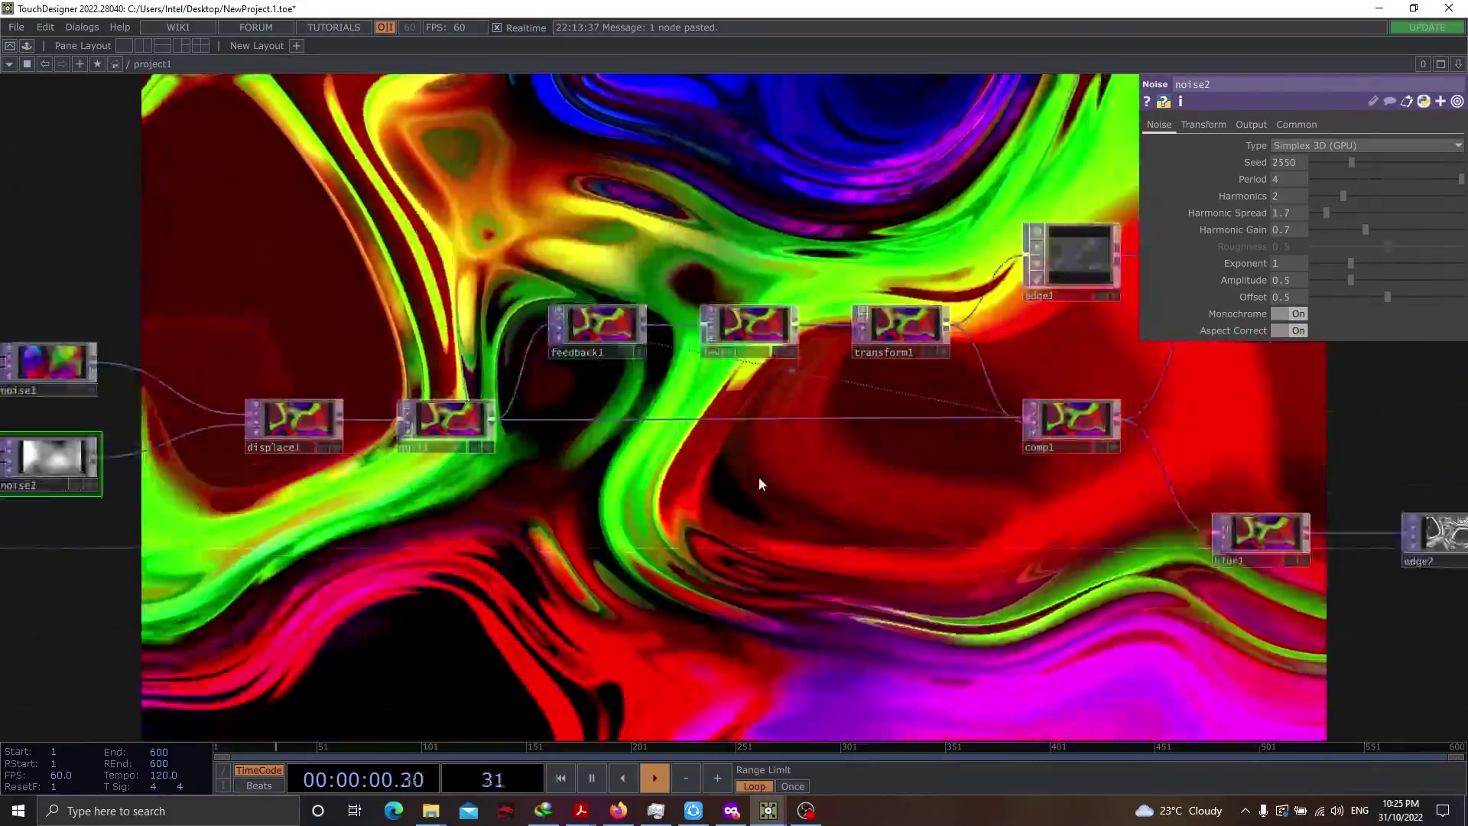
{"action": "scroll", "coordinate": [758, 477], "scroll_direction": "down", "scroll_amount": 6}
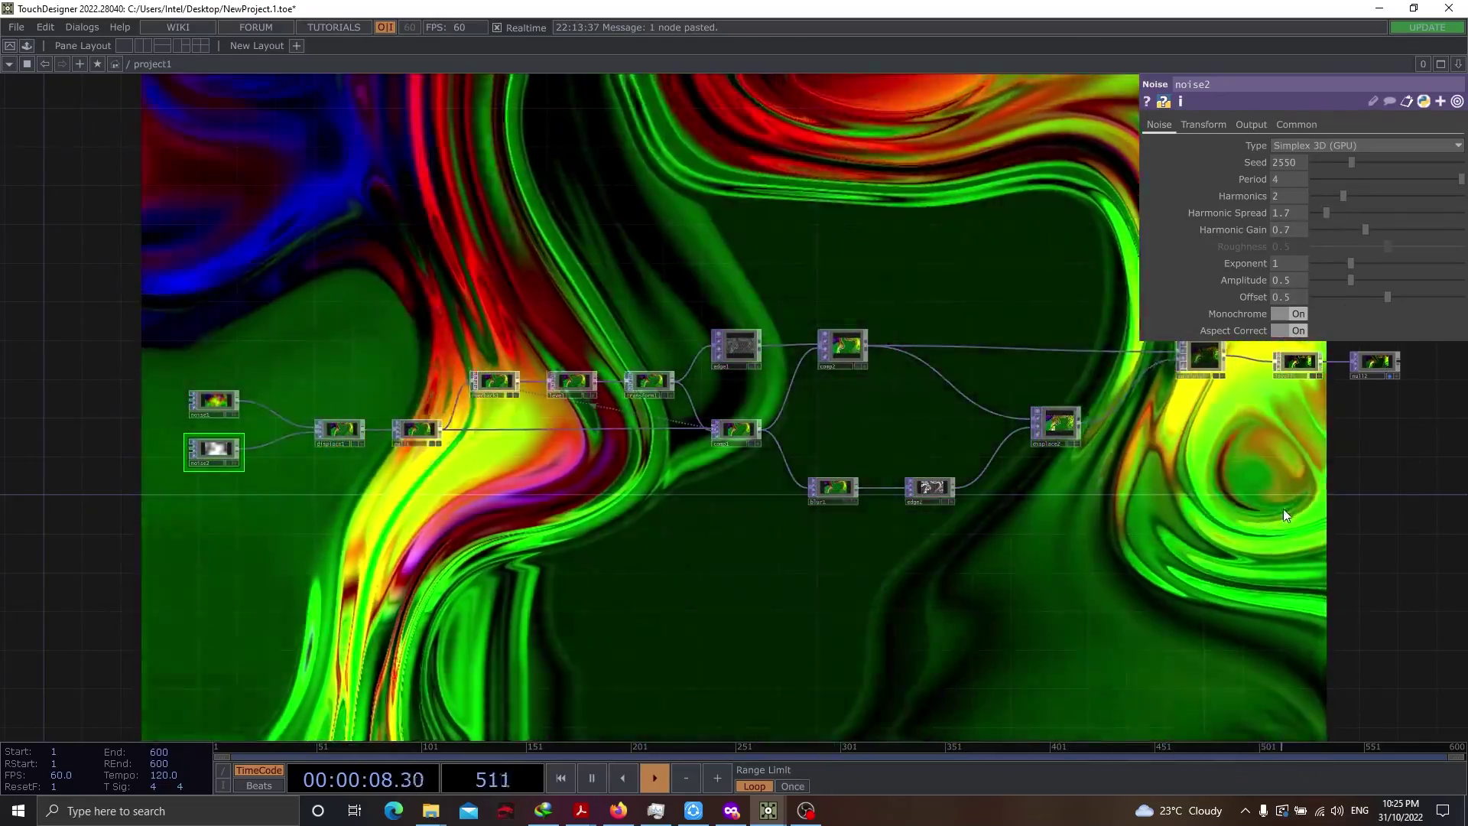
{"action": "scroll", "coordinate": [1264, 528], "scroll_direction": "down", "scroll_amount": 3}
{"action": "scroll", "coordinate": [1264, 528], "scroll_direction": "down", "scroll_amount": 1}
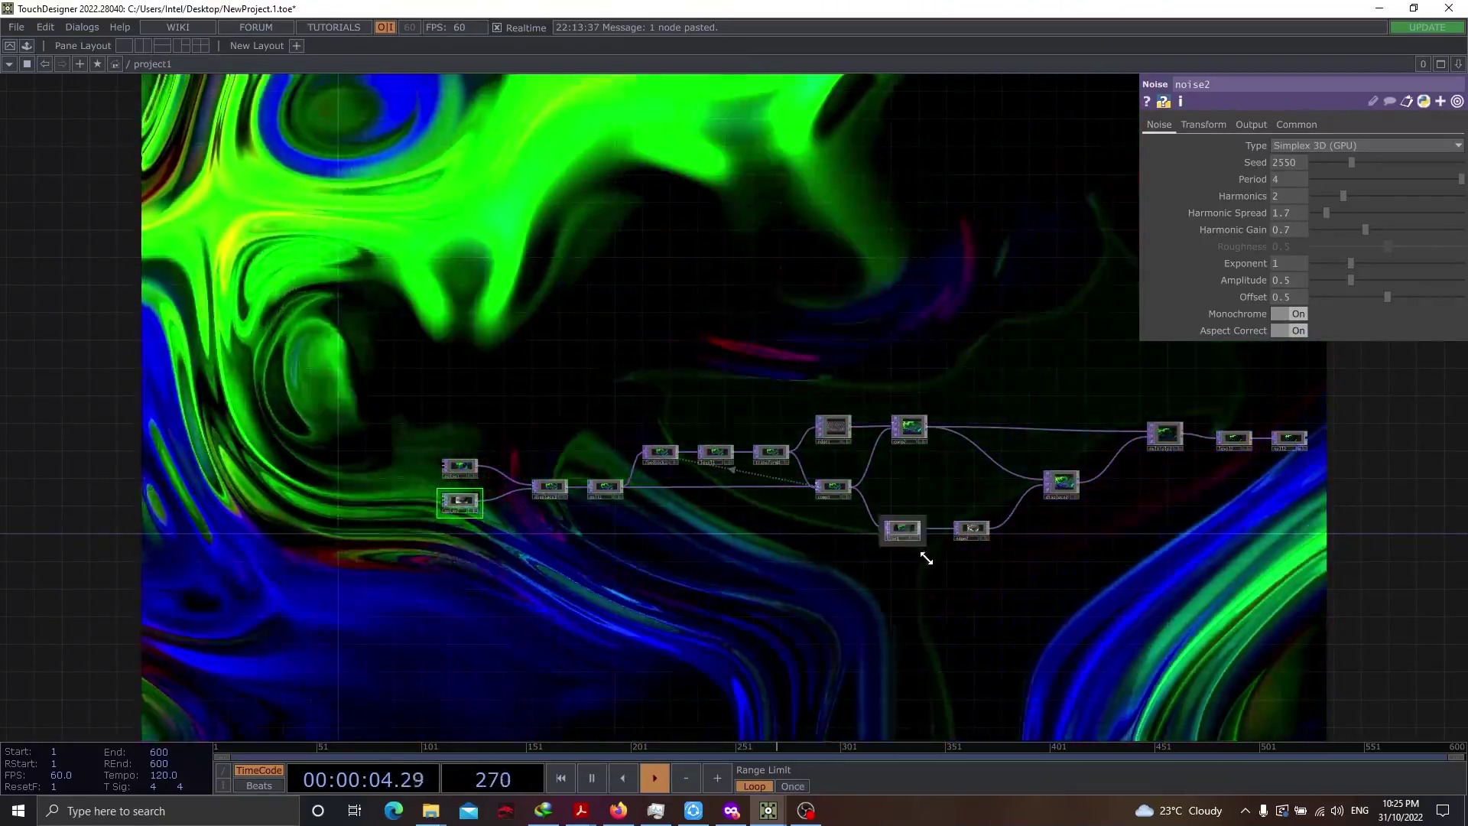
{"action": "left_click_drag", "start_coordinate": [951, 567], "coordinate": [894, 493]}
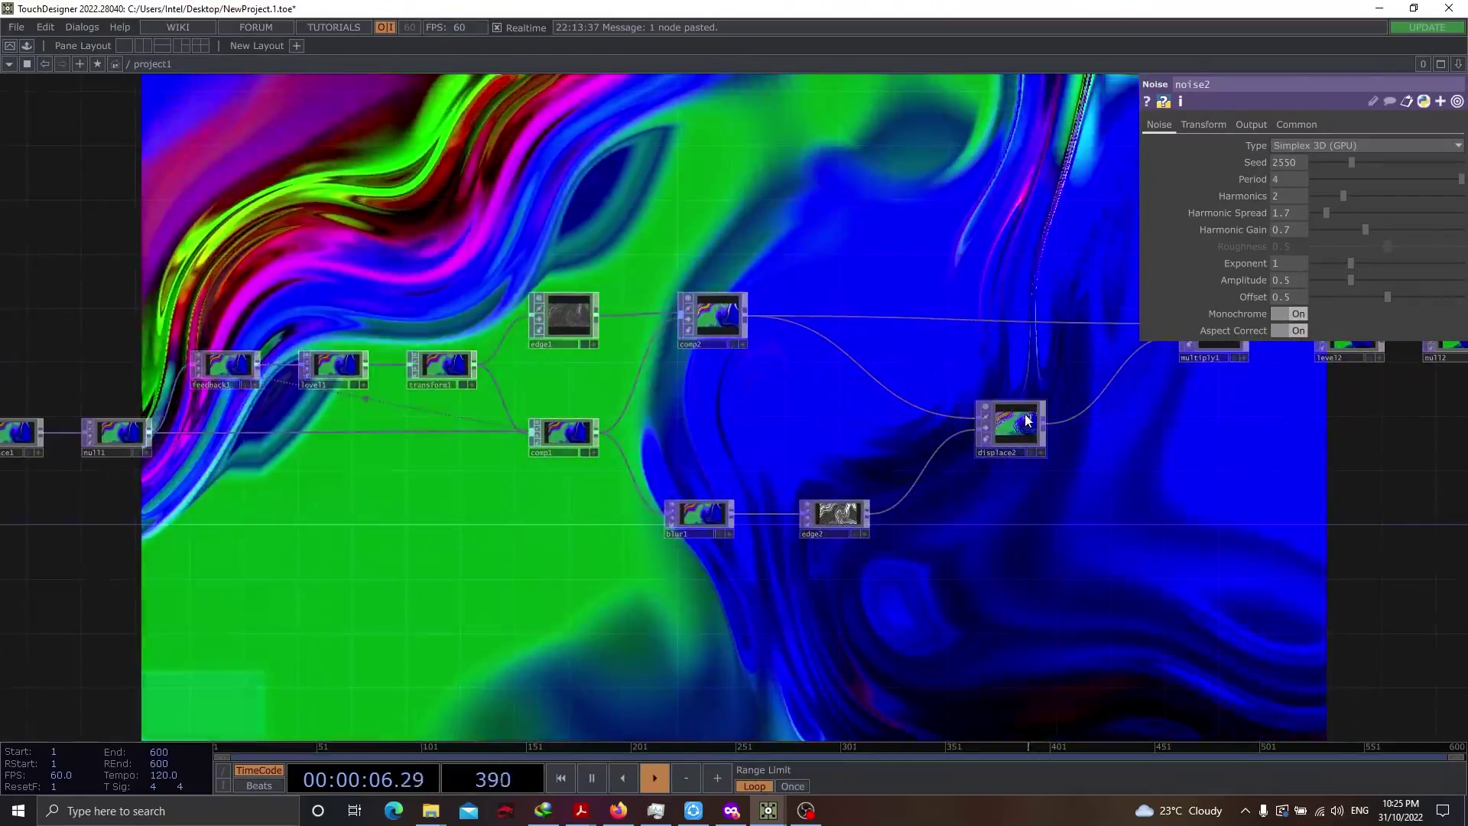
{"action": "scroll", "coordinate": [1044, 426], "scroll_direction": "down", "scroll_amount": 5}
{"action": "left_click_drag", "start_coordinate": [1208, 492], "coordinate": [1204, 580]}
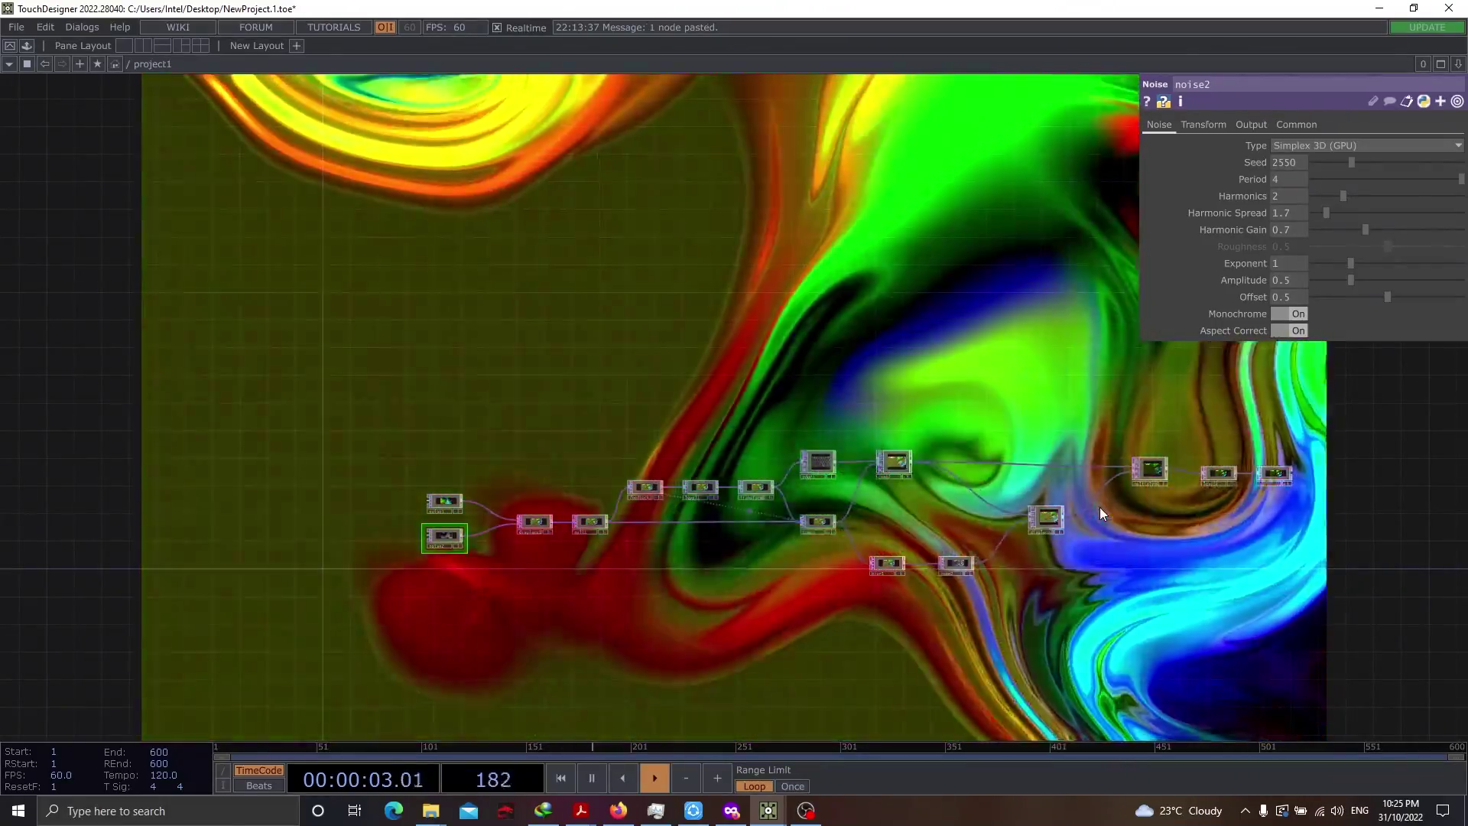
{"action": "left_click_drag", "start_coordinate": [765, 525], "coordinate": [691, 543]}
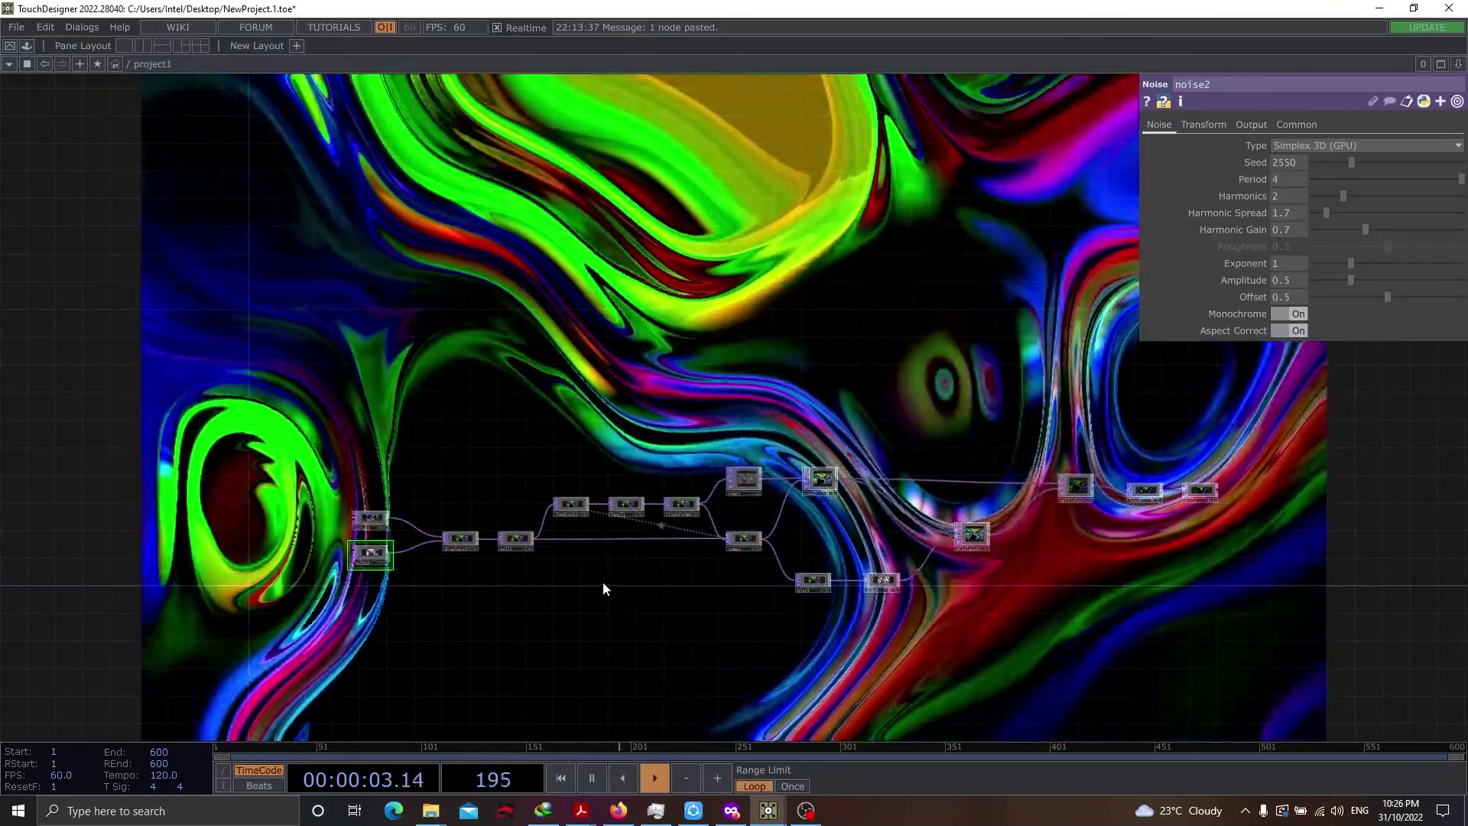
{"action": "left_click_drag", "start_coordinate": [603, 588], "coordinate": [885, 606]}
{"action": "left_click_drag", "start_coordinate": [1037, 609], "coordinate": [771, 585]}
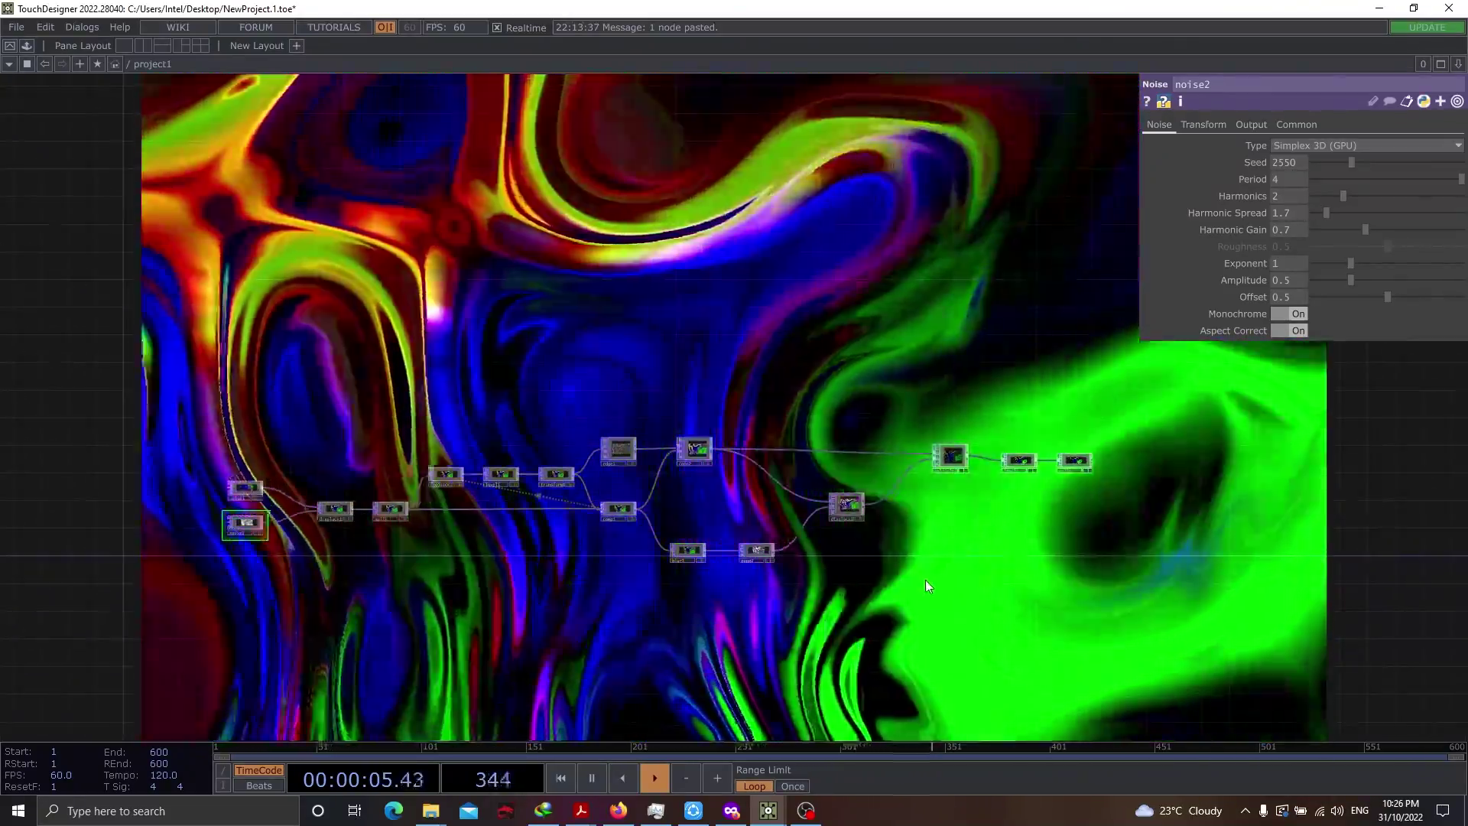